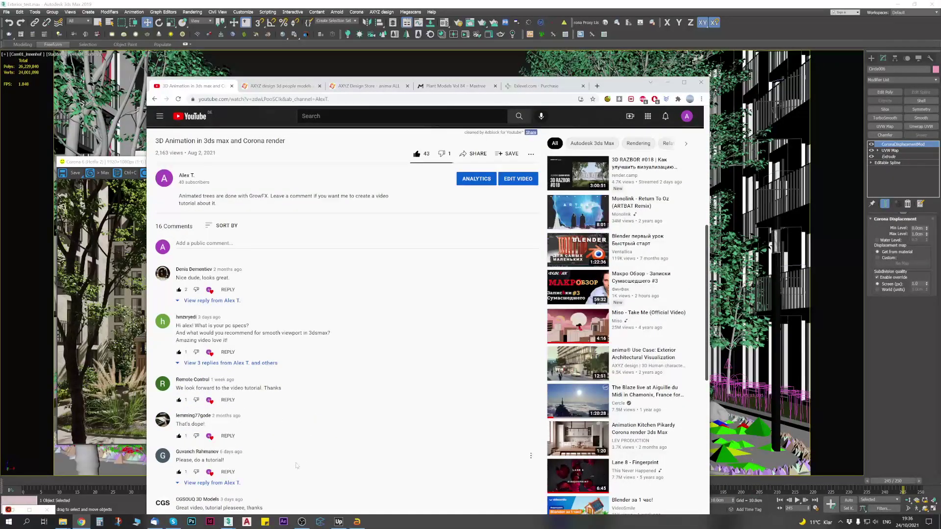
Step: Play the "3D Animation in 3ds max and Corona render" video from the start and pause it at the fully rendered courtyard
{"action": "scroll", "coordinate": [294, 466], "scroll_direction": "up", "scroll_amount": 3}
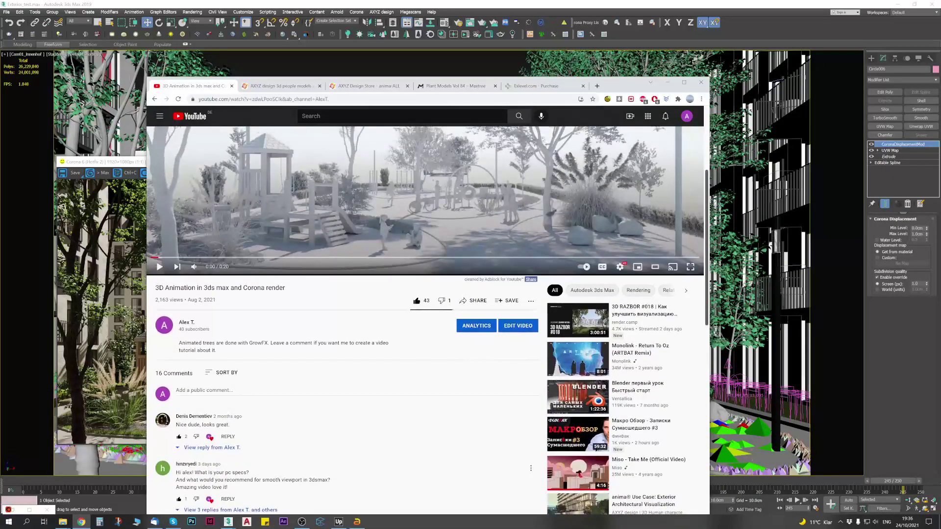
{"action": "scroll", "coordinate": [309, 414], "scroll_direction": "up", "scroll_amount": 1}
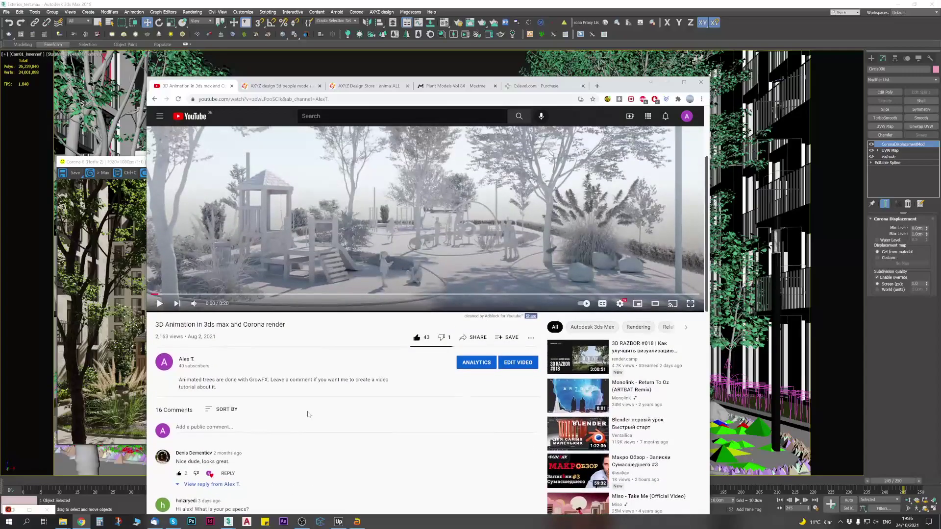
{"action": "scroll", "coordinate": [356, 420], "scroll_direction": "up", "scroll_amount": 3}
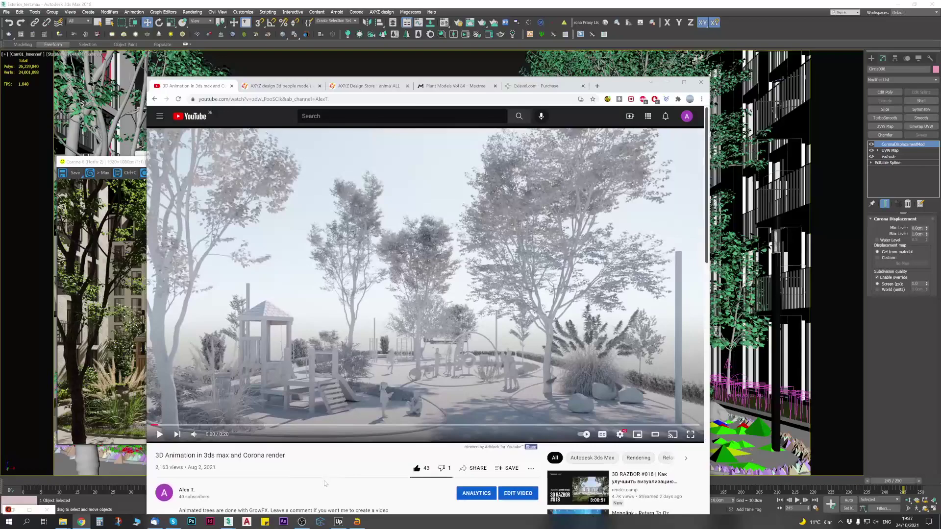
{"action": "left_click", "coordinate": [160, 435]}
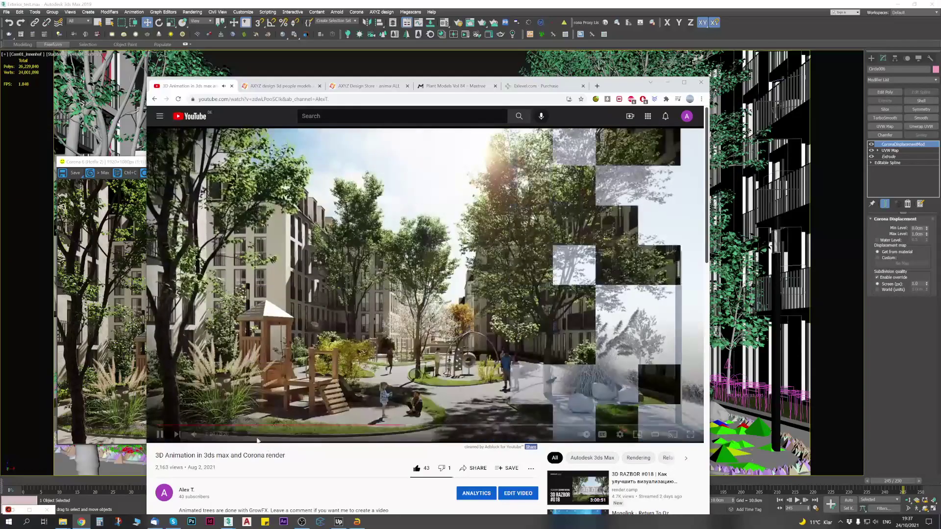
{"action": "left_click", "coordinate": [160, 435]}
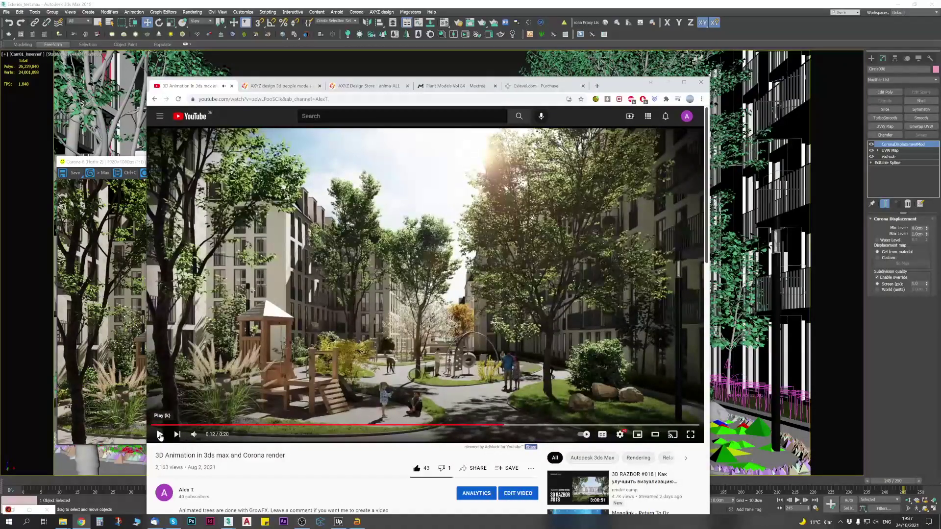
Step: Return to 3ds Max, minimize the Corona frame buffer and clear the selection to expose the courtyard camera view
{"action": "left_click", "coordinate": [668, 84]}
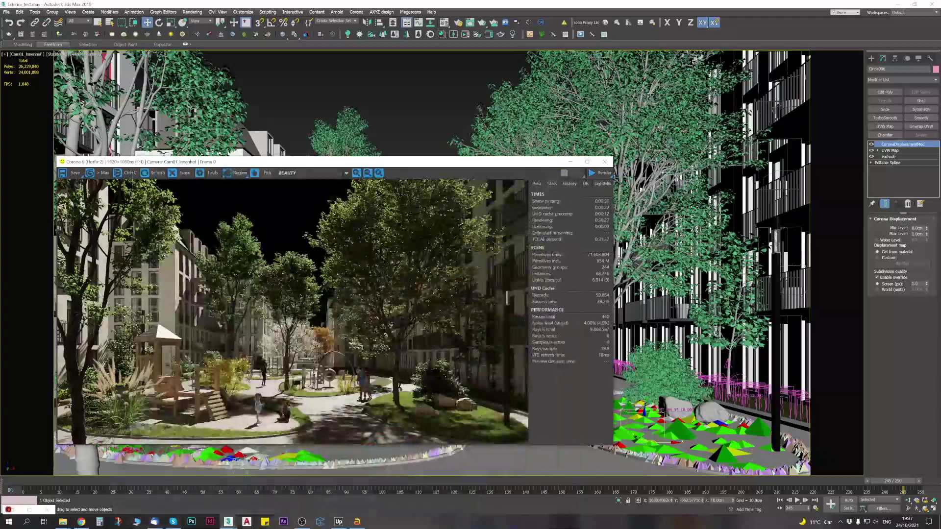
{"action": "left_click_drag", "start_coordinate": [422, 162], "coordinate": [450, 126]}
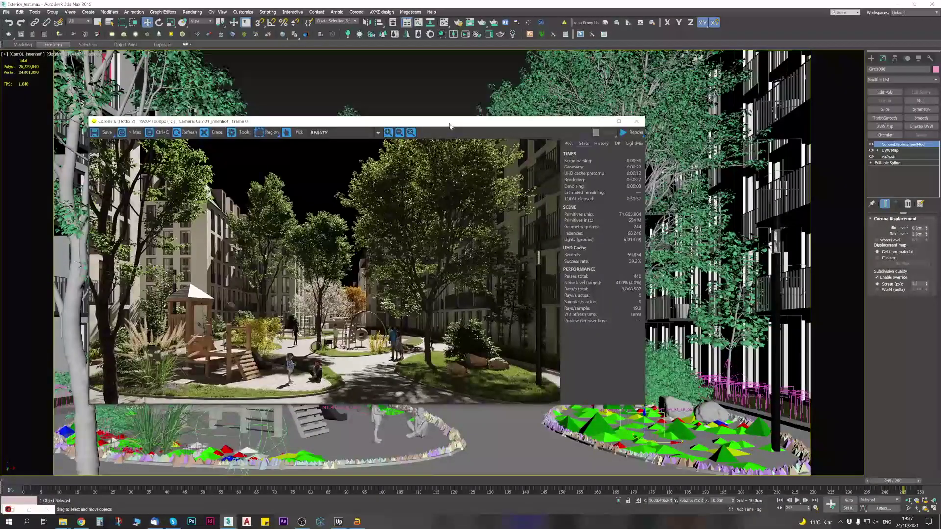
{"action": "left_click", "coordinate": [601, 122]}
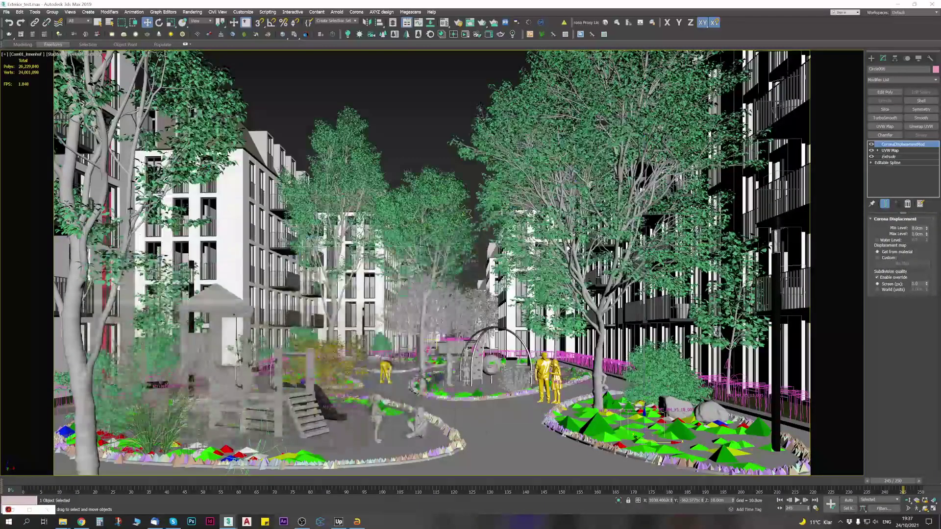
{"action": "left_click", "coordinate": [396, 120]}
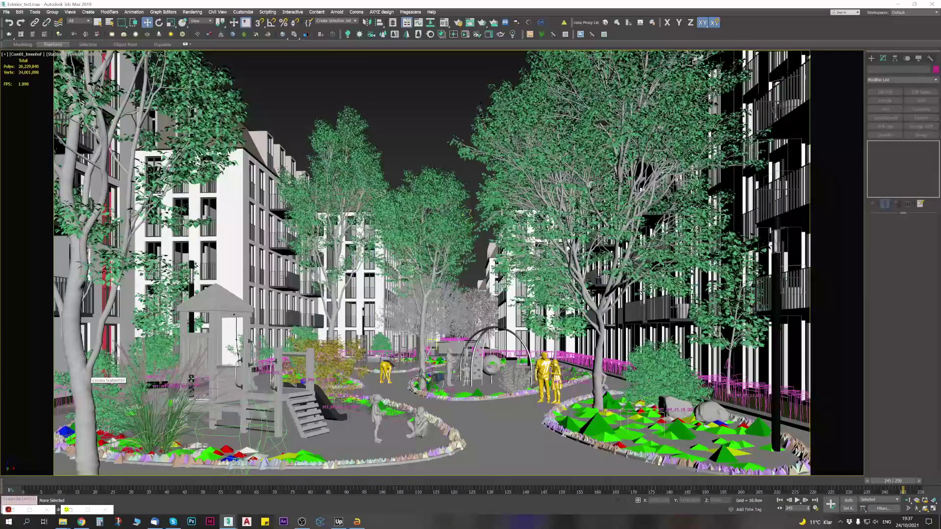
Step: Switch the camera viewport to Perspective and frame the apartment blocks from above
{"action": "key", "text": "p"}
{"action": "left_click", "coordinate": [924, 508]}
{"action": "left_click_drag", "start_coordinate": [432, 265], "coordinate": [395, 272]}
{"action": "middle_click_drag", "start_coordinate": [395, 272], "coordinate": [391, 265], "text": "alt"}
{"action": "scroll", "coordinate": [392, 266], "scroll_direction": "down", "scroll_amount": 8}
{"action": "left_click_drag", "start_coordinate": [391, 266], "coordinate": [446, 274]}
{"action": "scroll", "coordinate": [446, 275], "scroll_direction": "up", "scroll_amount": 3}
{"action": "middle_click_drag", "start_coordinate": [599, 449], "coordinate": [494, 338], "text": "alt"}
Step: Turn on edged faces and open the group of the front apartment building to the left of the ramp
{"action": "key", "text": "w"}
{"action": "left_click", "coordinate": [270, 289]}
{"action": "left_click", "coordinate": [431, 294]}
{"action": "mouse_move", "coordinate": [431, 294]}
{"action": "middle_mouse_down", "text": "alt"}
{"action": "mouse_move", "coordinate": [434, 318]}
{"action": "mouse_move", "coordinate": [478, 267]}
{"action": "mouse_move", "coordinate": [445, 286]}
{"action": "middle_mouse_up", "text": "alt"}
{"action": "scroll", "coordinate": [241, 285], "scroll_direction": "up", "scroll_amount": 4}
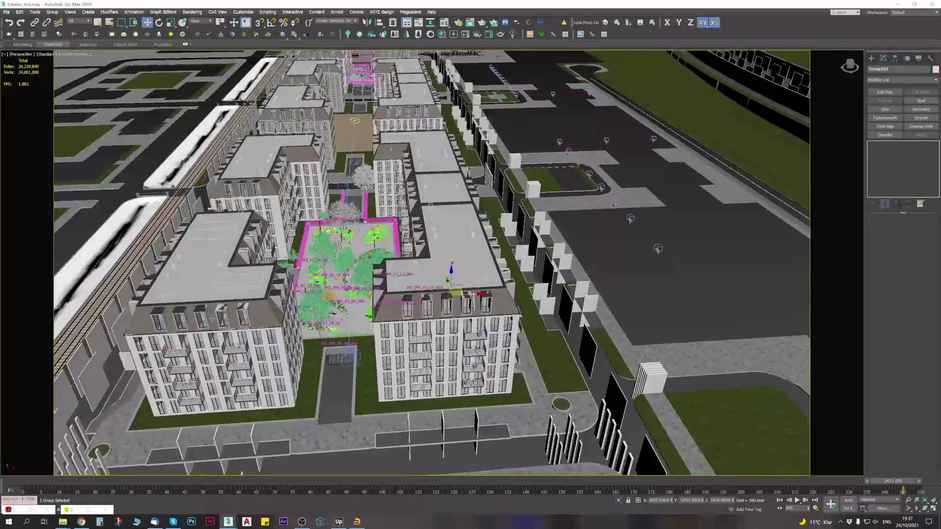
{"action": "middle_click_drag", "start_coordinate": [242, 282], "coordinate": [235, 253]}
{"action": "key", "text": "F4"}
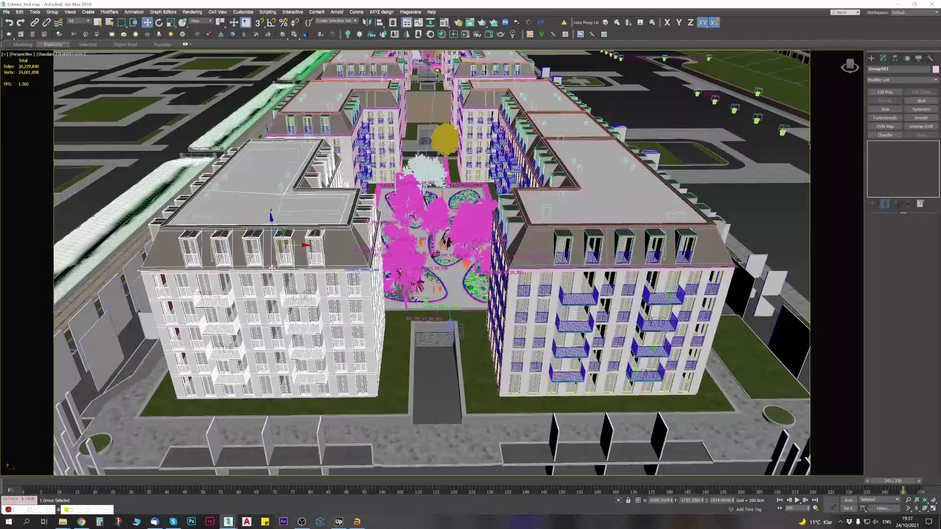
{"action": "left_click", "coordinate": [52, 11]}
{"action": "left_click", "coordinate": [57, 42]}
Step: Examine the opened building's facade close up, selecting individual windows to view their modifiers
{"action": "left_click", "coordinate": [337, 282]}
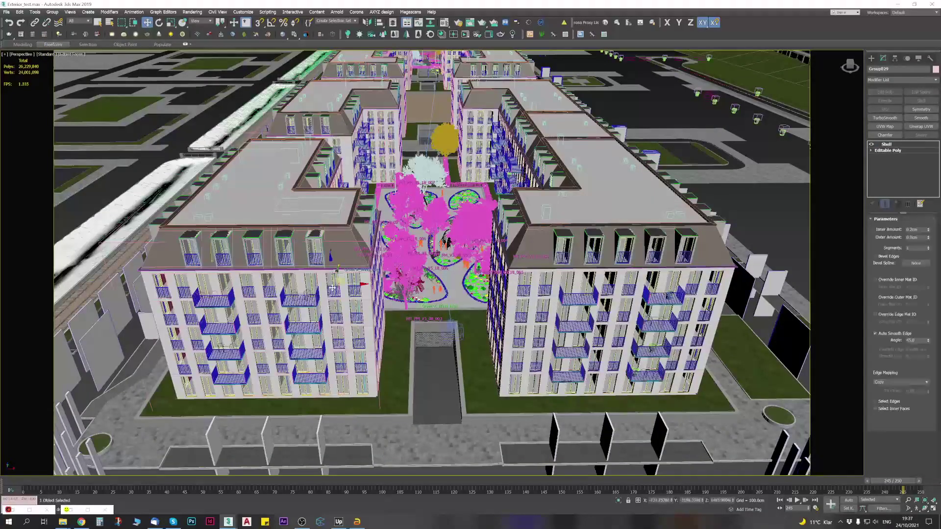
{"action": "scroll", "coordinate": [337, 282], "scroll_direction": "up", "scroll_amount": 3}
{"action": "mouse_move", "coordinate": [336, 321]}
{"action": "middle_mouse_down", "text": "alt"}
{"action": "mouse_move", "coordinate": [330, 296]}
{"action": "mouse_move", "coordinate": [331, 324]}
{"action": "middle_mouse_up", "text": "alt"}
{"action": "scroll", "coordinate": [326, 289], "scroll_direction": "up", "scroll_amount": 4}
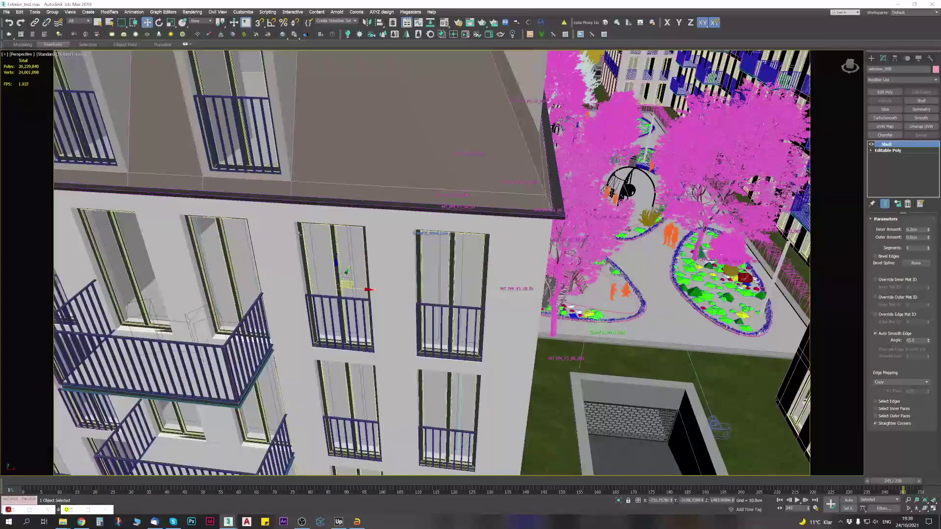
{"action": "left_click", "coordinate": [347, 375]}
{"action": "scroll", "coordinate": [417, 269], "scroll_direction": "down", "scroll_amount": 5}
{"action": "middle_click_drag", "start_coordinate": [434, 267], "coordinate": [408, 273], "text": "alt"}
{"action": "scroll", "coordinate": [424, 262], "scroll_direction": "up", "scroll_amount": 6}
{"action": "scroll", "coordinate": [426, 260], "scroll_direction": "down", "scroll_amount": 3}
{"action": "scroll", "coordinate": [435, 294], "scroll_direction": "down", "scroll_amount": 4}
{"action": "scroll", "coordinate": [302, 373], "scroll_direction": "up", "scroll_amount": 5}
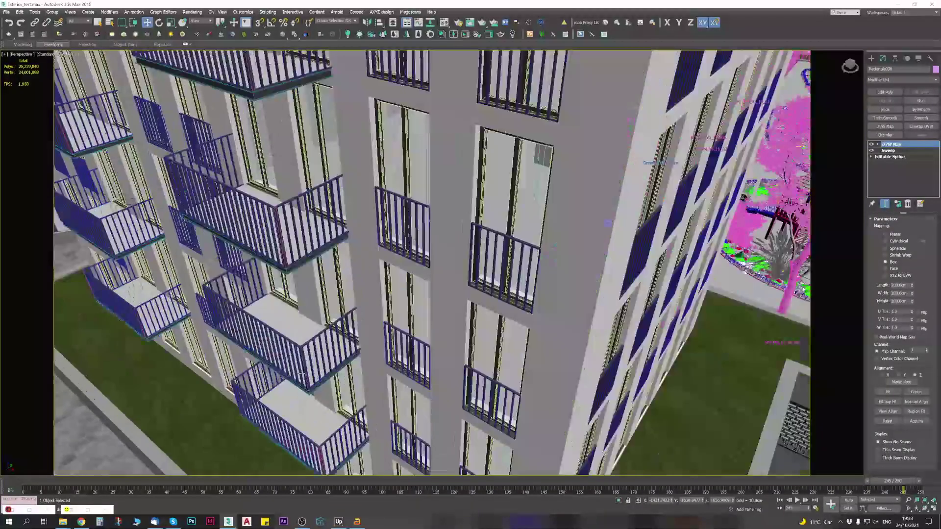
Step: Open the group of one balcony on the building's facade
{"action": "scroll", "coordinate": [301, 373], "scroll_direction": "up", "scroll_amount": 3}
{"action": "left_click", "coordinate": [310, 348]}
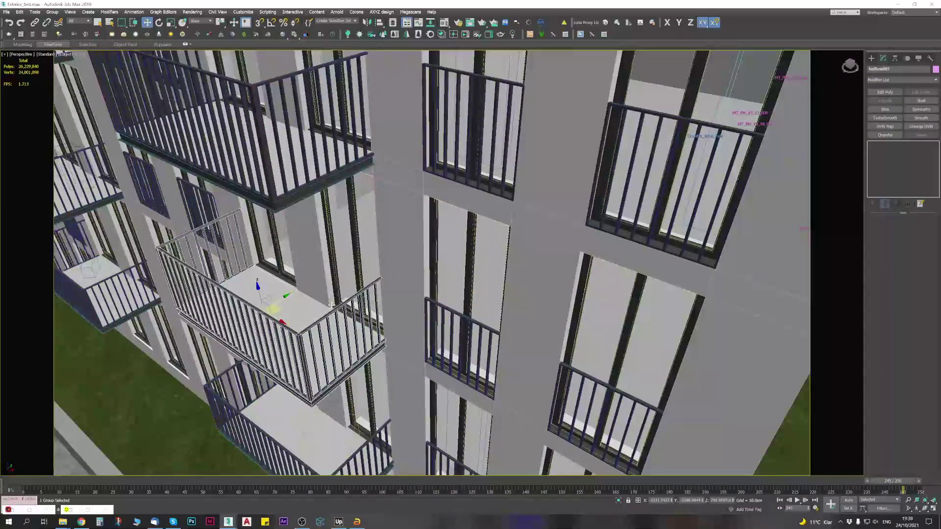
{"action": "left_click", "coordinate": [52, 12]}
{"action": "left_click", "coordinate": [65, 40]}
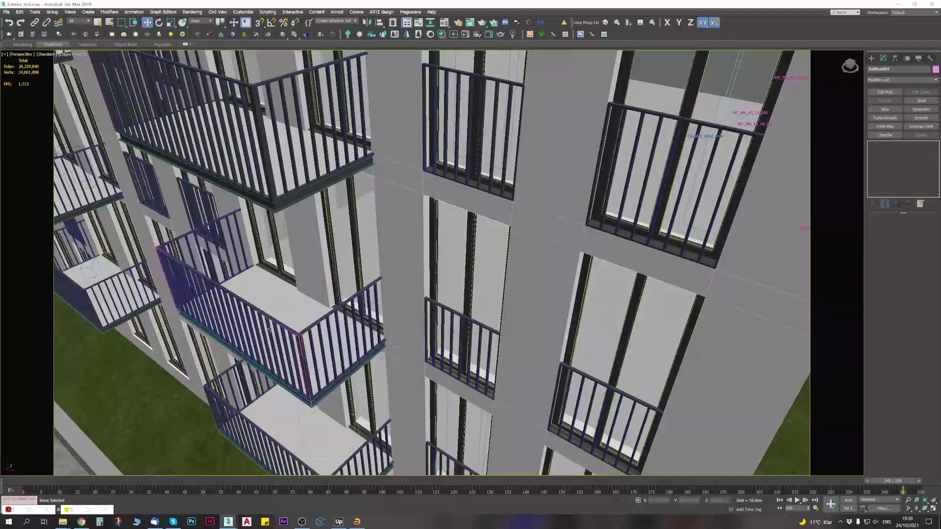
Step: Select the opened balcony's railing and view the parameters of its Sweep modifier
{"action": "left_click", "coordinate": [285, 325]}
{"action": "middle_click_drag", "start_coordinate": [303, 332], "coordinate": [297, 351], "text": "alt"}
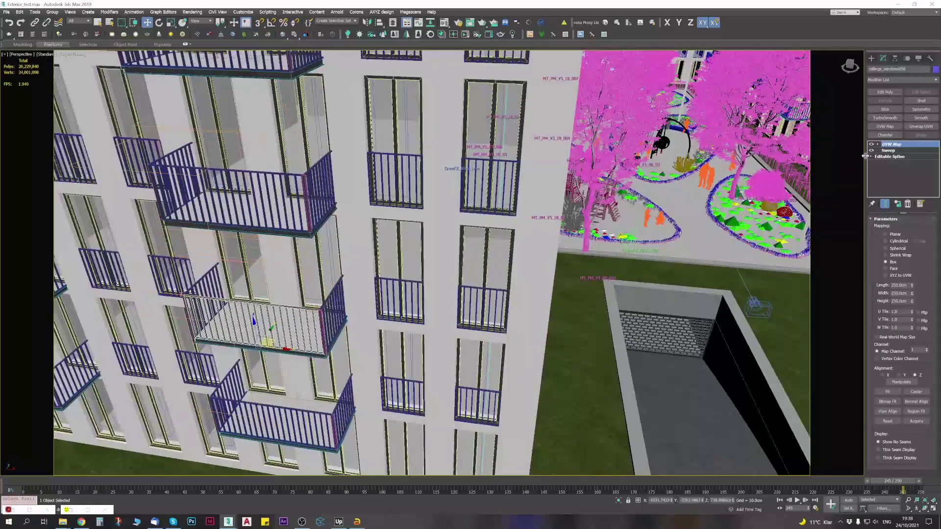
{"action": "left_click", "coordinate": [888, 150]}
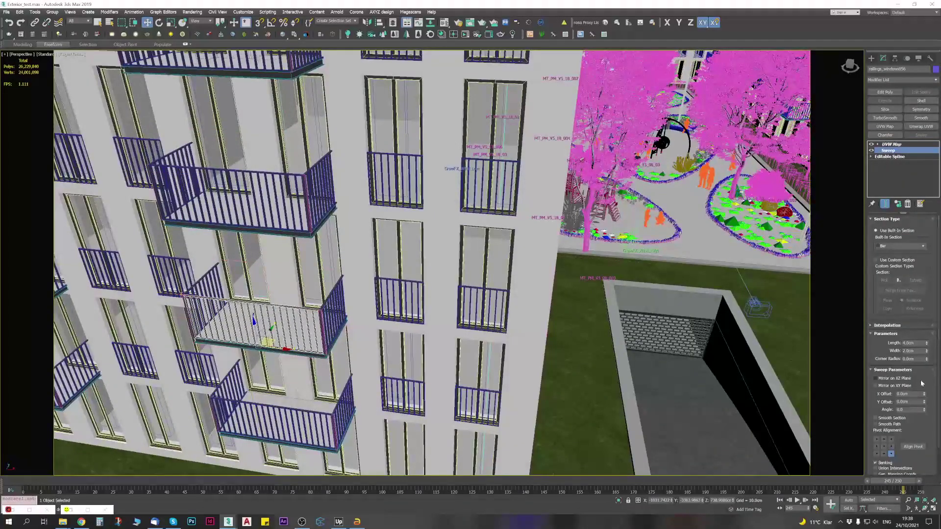
{"action": "double_click", "coordinate": [916, 351]}
Step: View the courtyard between the blocks from above and select its paving slab
{"action": "middle_click_drag", "start_coordinate": [509, 358], "coordinate": [284, 412]}
{"action": "scroll", "coordinate": [451, 336], "scroll_direction": "down", "scroll_amount": 5}
{"action": "middle_click_drag", "start_coordinate": [471, 235], "coordinate": [472, 353], "text": "alt"}
{"action": "scroll", "coordinate": [473, 353], "scroll_direction": "down", "scroll_amount": 4}
{"action": "middle_click_drag", "start_coordinate": [473, 304], "coordinate": [505, 353], "text": "alt"}
{"action": "middle_click_drag", "start_coordinate": [484, 274], "coordinate": [509, 277], "text": "alt"}
{"action": "middle_click_drag", "start_coordinate": [304, 264], "coordinate": [485, 308]}
{"action": "middle_click_drag", "start_coordinate": [353, 317], "coordinate": [471, 191]}
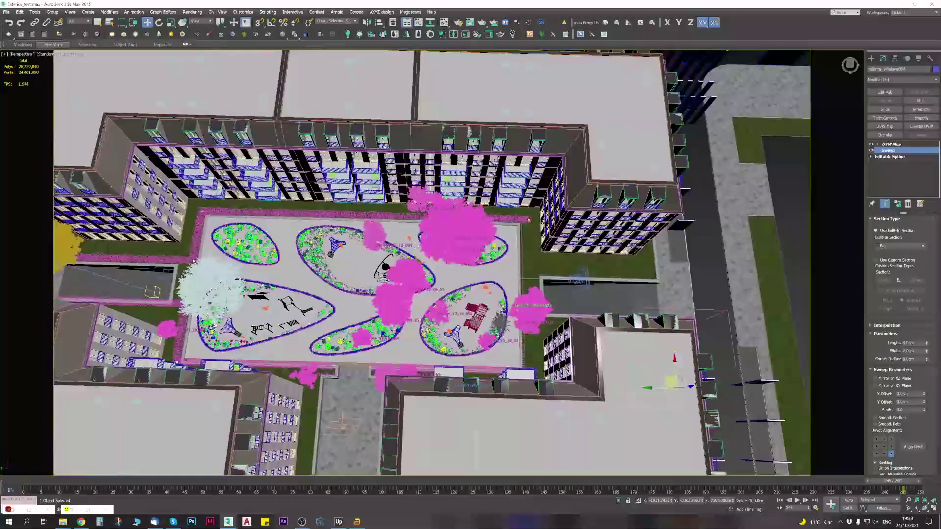
{"action": "scroll", "coordinate": [417, 269], "scroll_direction": "up", "scroll_amount": 4}
{"action": "left_click", "coordinate": [377, 263]}
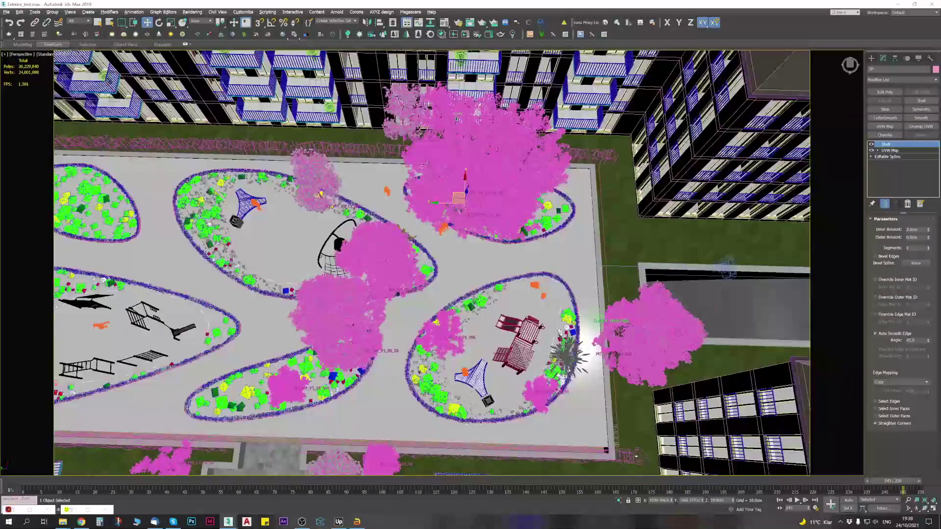
Step: Examine the courtyard's planting beds, trees and playground equipment at close range
{"action": "mouse_move", "coordinate": [376, 263]}
{"action": "middle_mouse_down", "text": "alt"}
{"action": "mouse_move", "coordinate": [297, 363]}
{"action": "mouse_move", "coordinate": [368, 253]}
{"action": "middle_mouse_up", "text": "alt"}
{"action": "middle_click_drag", "start_coordinate": [334, 363], "coordinate": [460, 311], "text": "alt"}
{"action": "scroll", "coordinate": [332, 341], "scroll_direction": "up", "scroll_amount": 2}
{"action": "scroll", "coordinate": [352, 298], "scroll_direction": "up", "scroll_amount": 1}
{"action": "scroll", "coordinate": [371, 303], "scroll_direction": "up", "scroll_amount": 2}
{"action": "scroll", "coordinate": [371, 303], "scroll_direction": "up", "scroll_amount": 2}
{"action": "scroll", "coordinate": [366, 309], "scroll_direction": "down", "scroll_amount": 2}
Step: Select the foreground tree by its trunk, using wireframe display, and examine its GrowFX parameters and wind modifier
{"action": "left_click", "coordinate": [248, 402]}
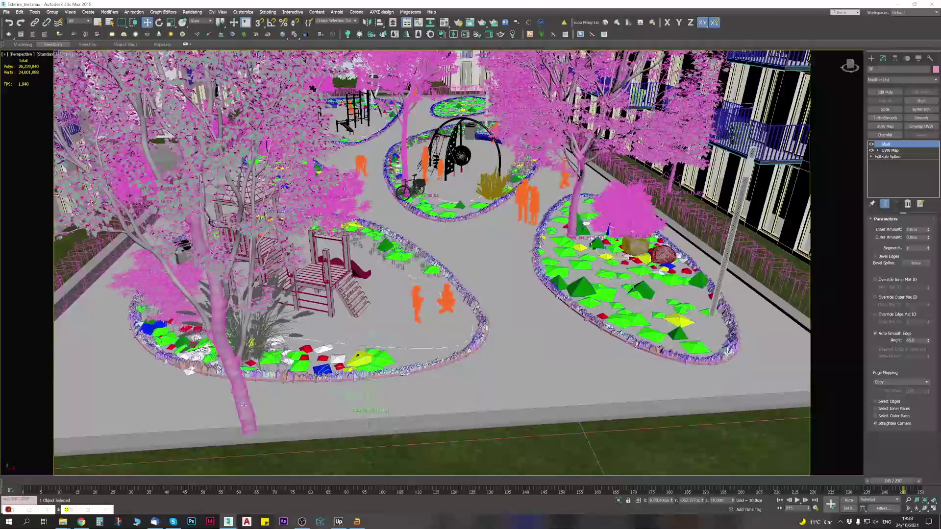
{"action": "middle_click_drag", "start_coordinate": [248, 402], "coordinate": [290, 370]}
{"action": "key", "text": "F3"}
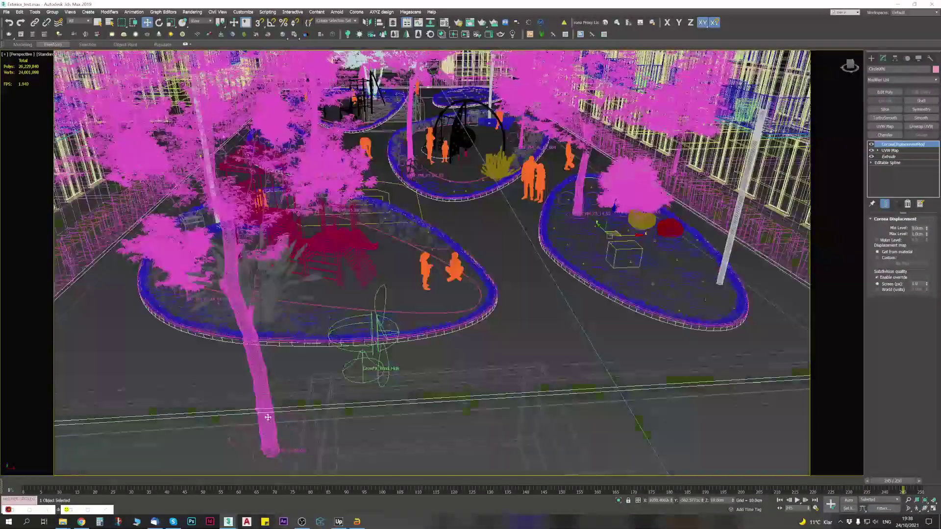
{"action": "left_click", "coordinate": [252, 454]}
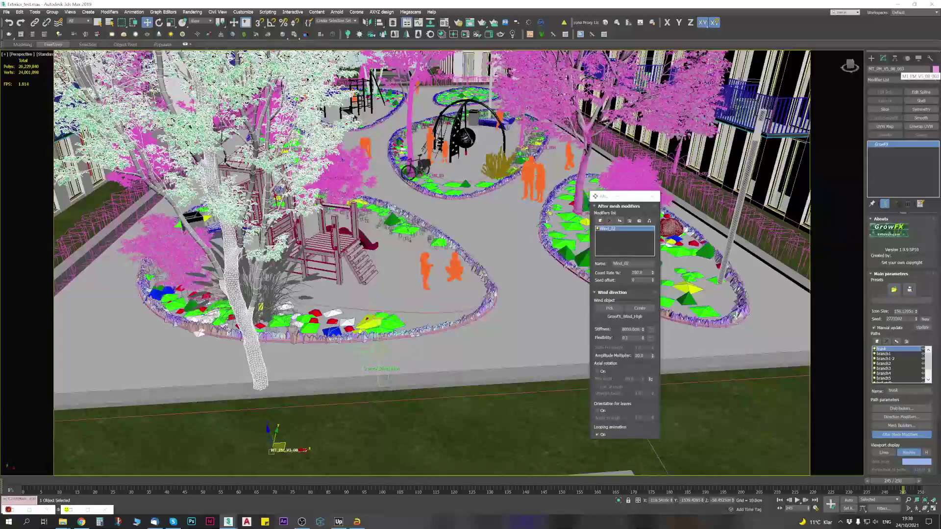
{"action": "left_click", "coordinate": [890, 70]}
{"action": "middle_click_drag", "start_coordinate": [492, 294], "coordinate": [474, 302], "text": "alt"}
{"action": "scroll", "coordinate": [474, 301], "scroll_direction": "down", "scroll_amount": 5}
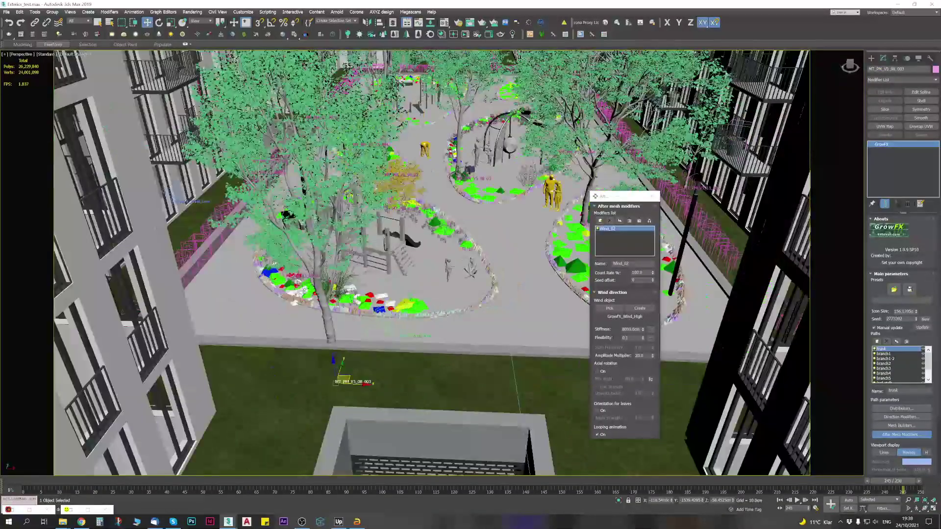
{"action": "scroll", "coordinate": [474, 301], "scroll_direction": "down", "scroll_amount": 1}
{"action": "middle_click_drag", "start_coordinate": [474, 301], "coordinate": [453, 304], "text": "alt"}
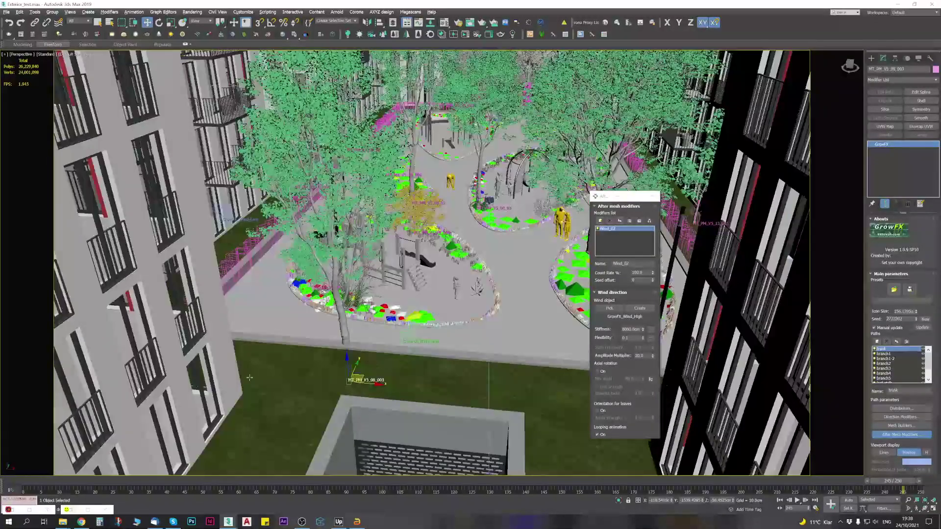
Step: Switch to the browser's Maxtree Plant Models Vol 84 page and choose the format 3Ds max (GrowFX 2+Mesh)
{"action": "left_click", "coordinate": [81, 523]}
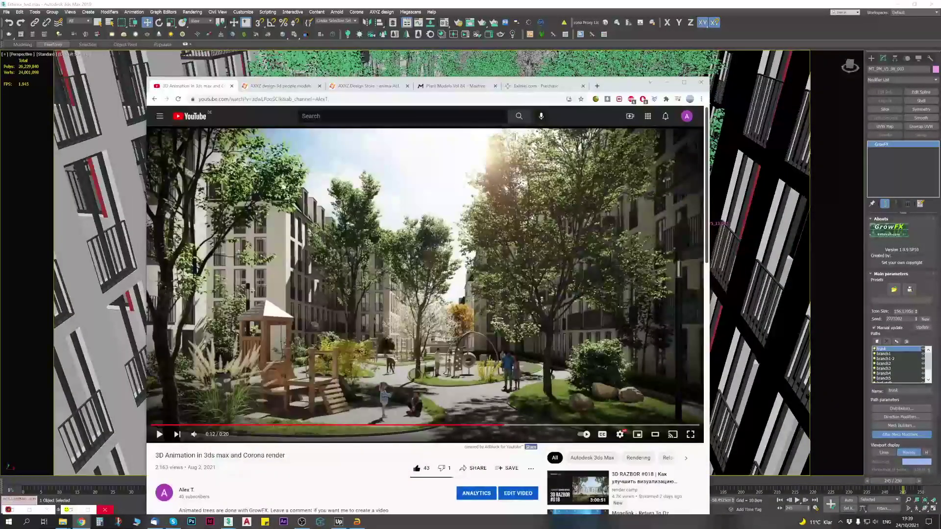
{"action": "left_click", "coordinate": [468, 86]}
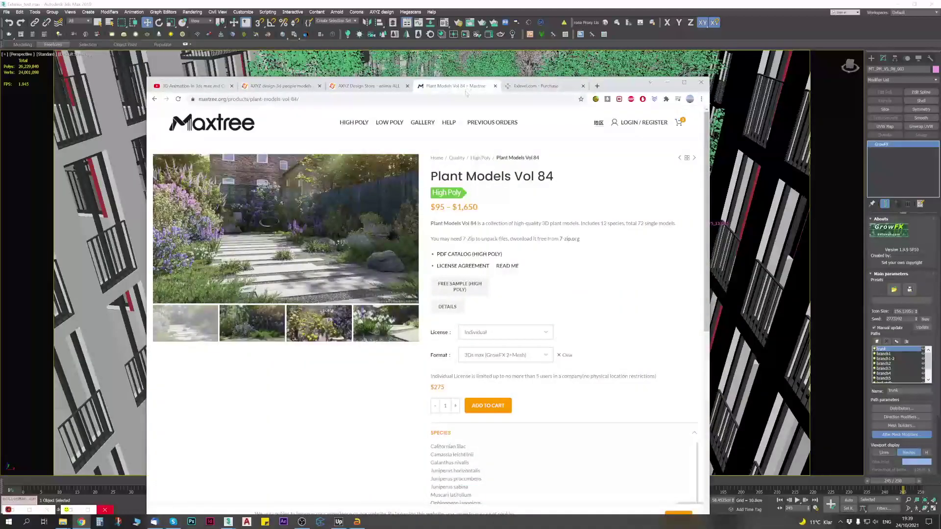
{"action": "left_click", "coordinate": [498, 357]}
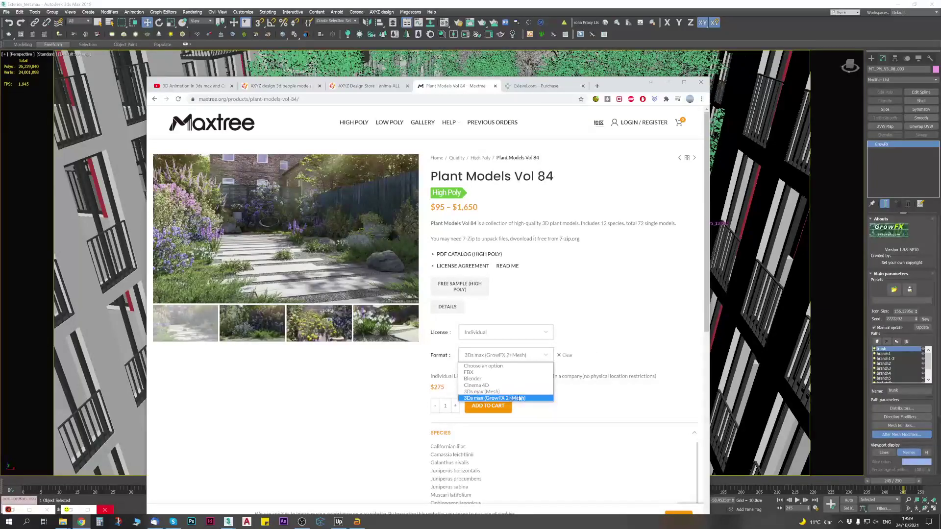
{"action": "left_click", "coordinate": [542, 397]}
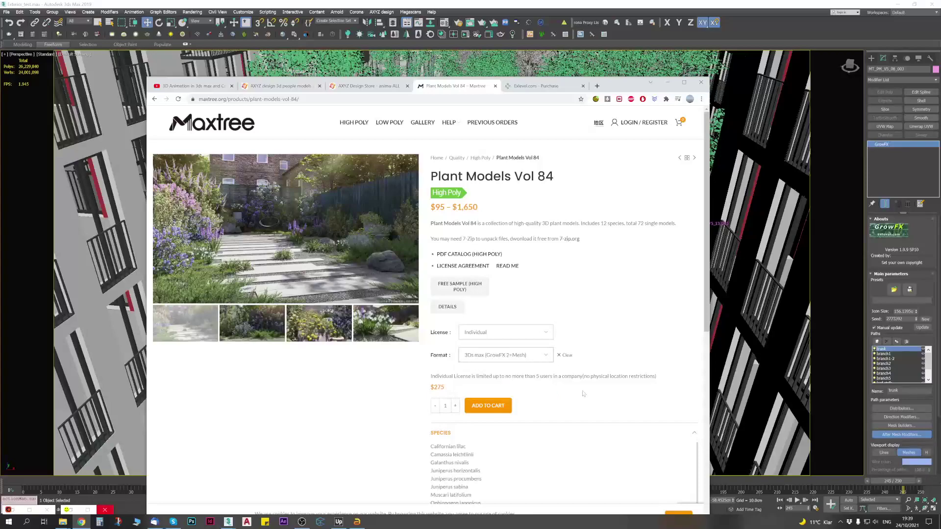
Step: Look through the Exlevel purchase page for GrowFX, highlighting the individual license price
{"action": "left_click", "coordinate": [541, 90]}
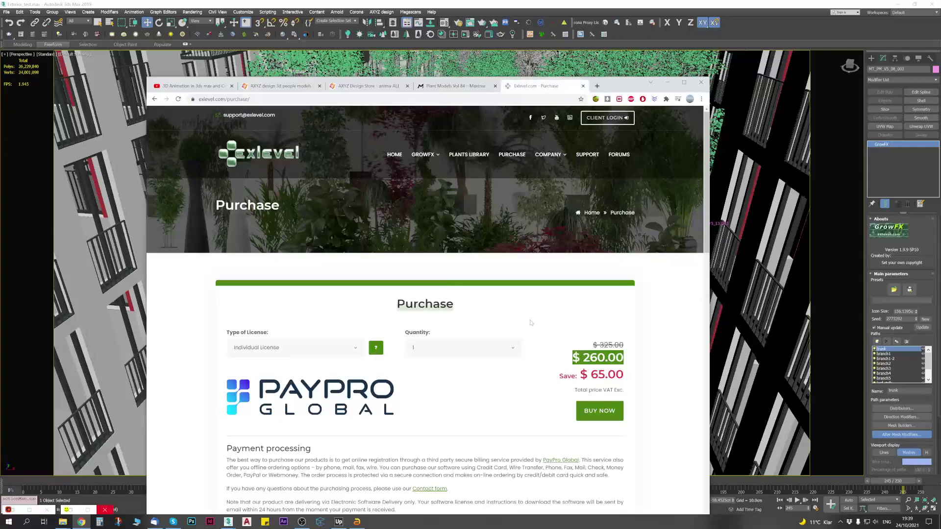
{"action": "left_click", "coordinate": [560, 333]}
{"action": "left_click_drag", "start_coordinate": [592, 344], "coordinate": [615, 358]}
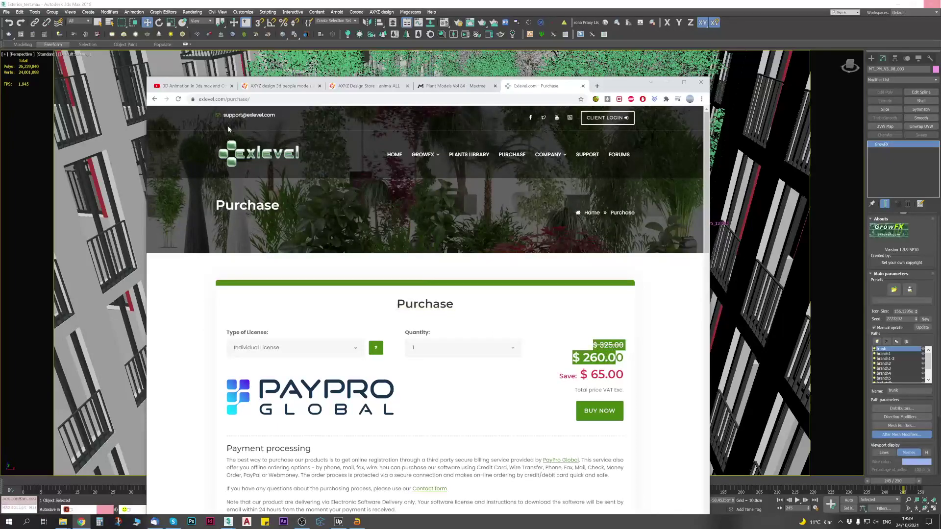
{"action": "scroll", "coordinate": [302, 230], "scroll_direction": "down", "scroll_amount": 9}
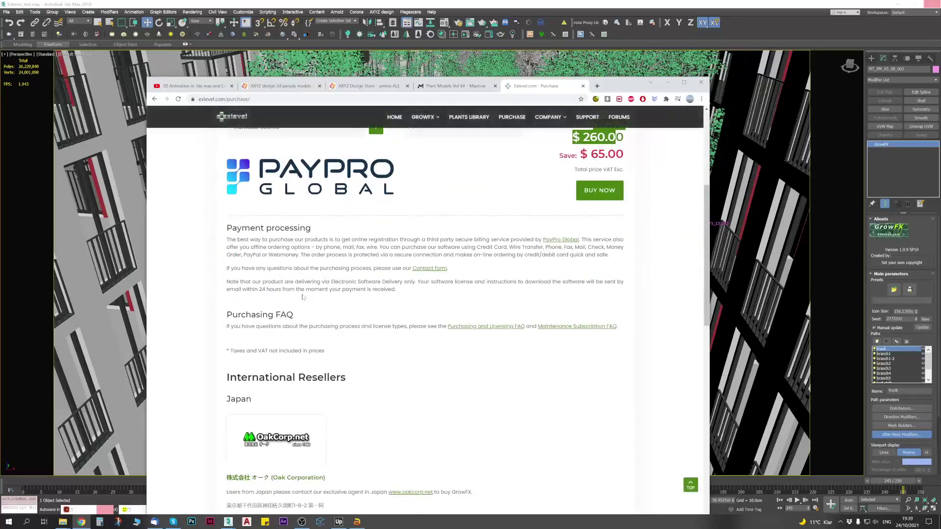
{"action": "scroll", "coordinate": [449, 378], "scroll_direction": "down", "scroll_amount": 5}
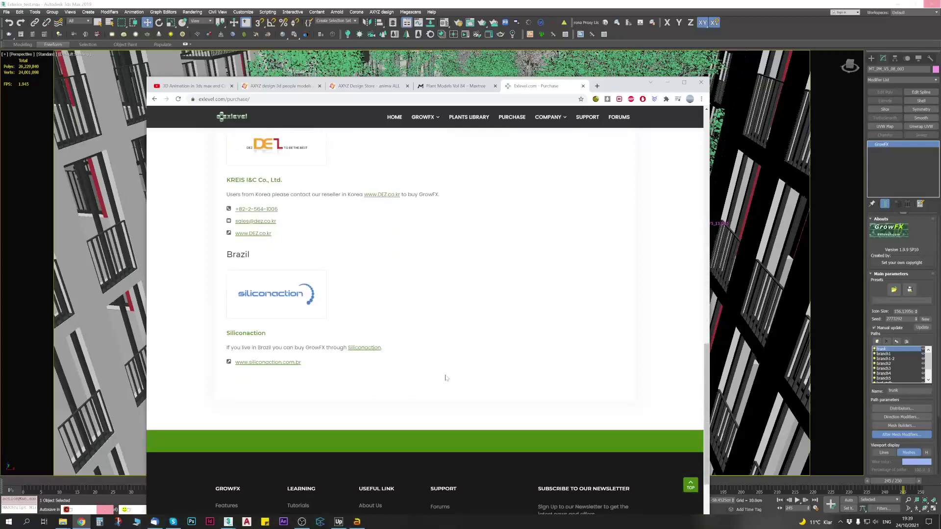
{"action": "scroll", "coordinate": [446, 377], "scroll_direction": "up", "scroll_amount": 12}
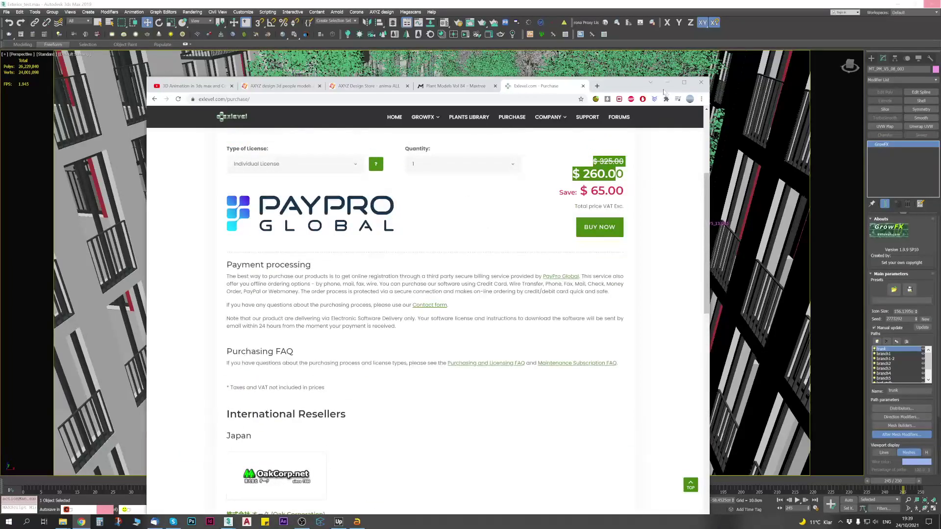
{"action": "left_click_drag", "start_coordinate": [620, 89], "coordinate": [606, 65]}
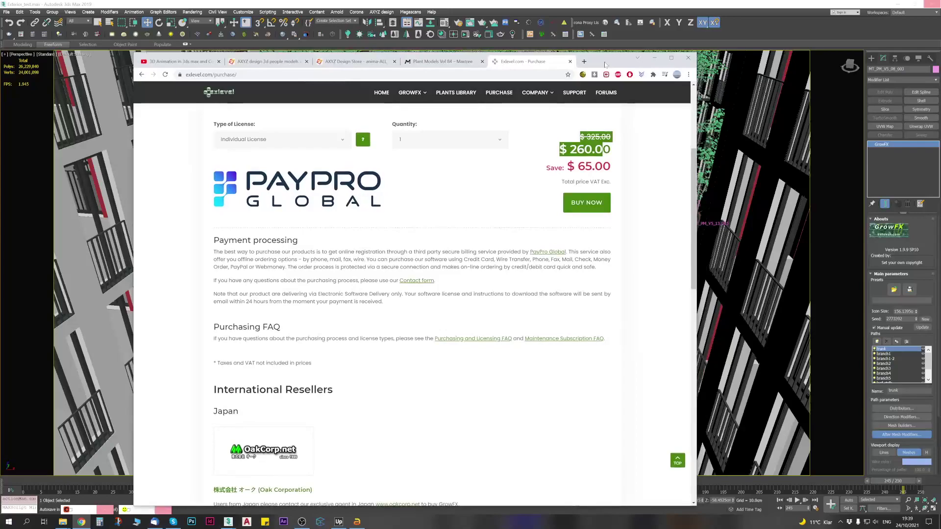
Step: Leave the browser, minimize the Corona error message window and return to the Exterior_test.max scene in 3ds Max
{"action": "scroll", "coordinate": [620, 267], "scroll_direction": "up", "scroll_amount": 4}
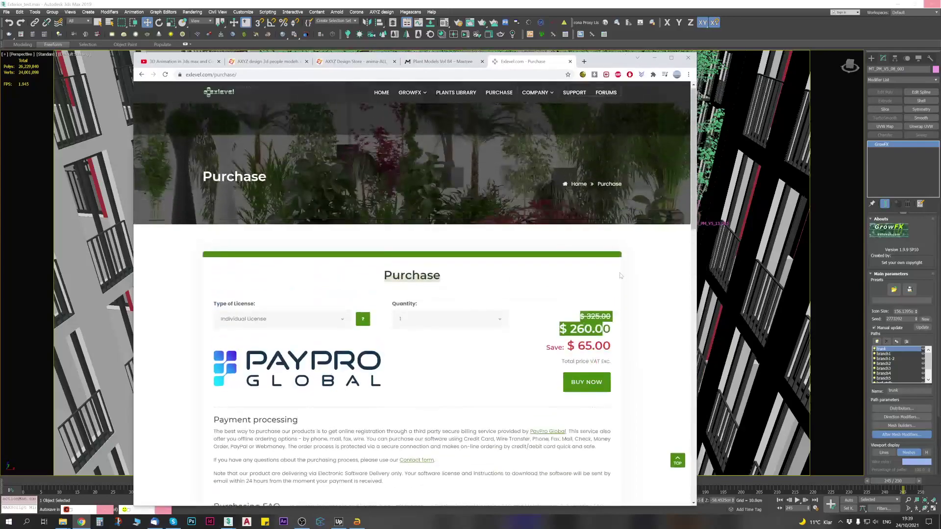
{"action": "left_click", "coordinate": [656, 58]}
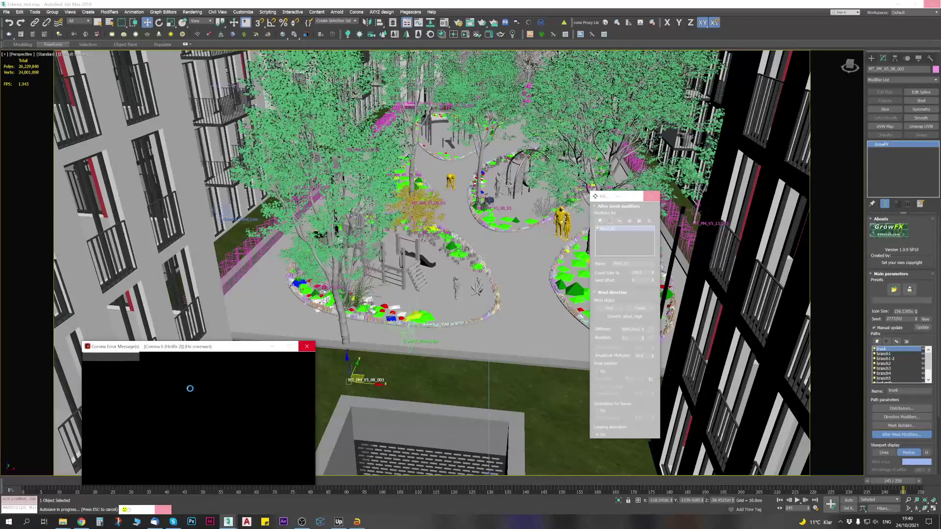
{"action": "left_click", "coordinate": [273, 346]}
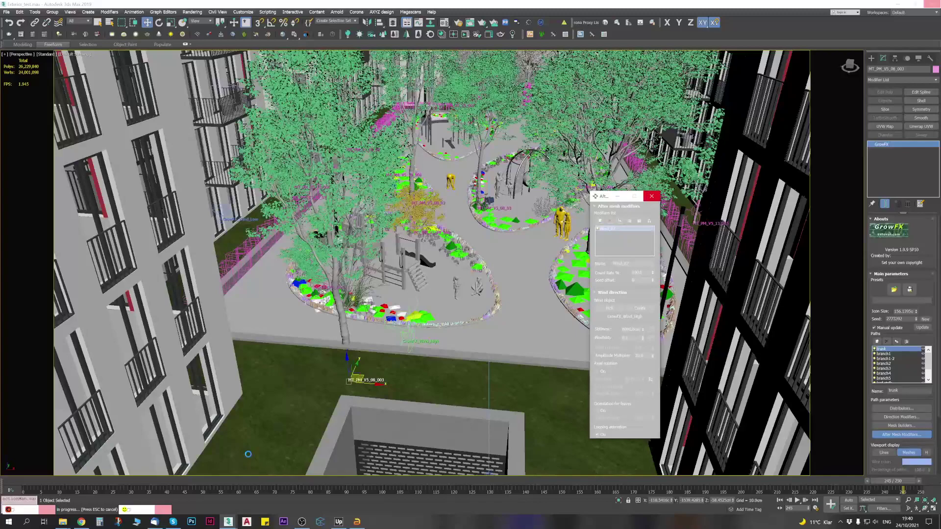
{"action": "mouse_move", "coordinate": [228, 524]}
{"action": "left_click", "coordinate": [267, 494]}
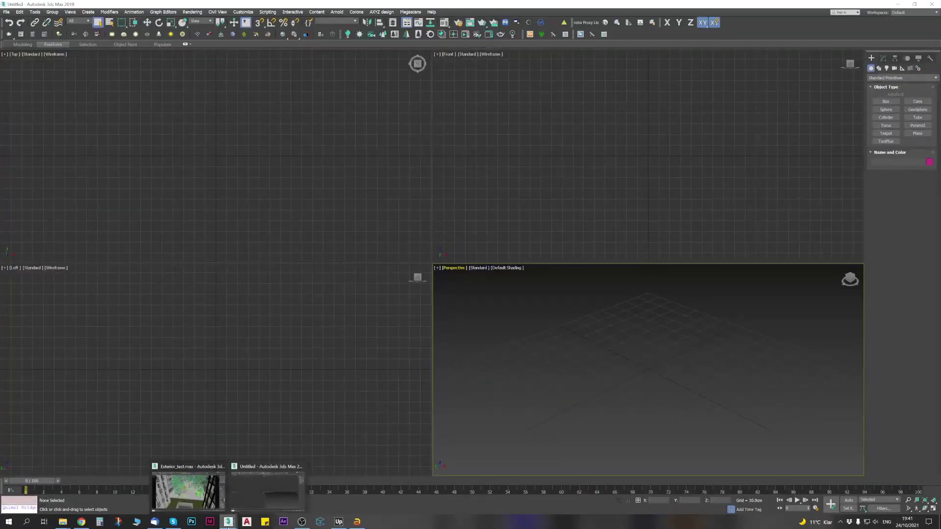
{"action": "mouse_move", "coordinate": [228, 521]}
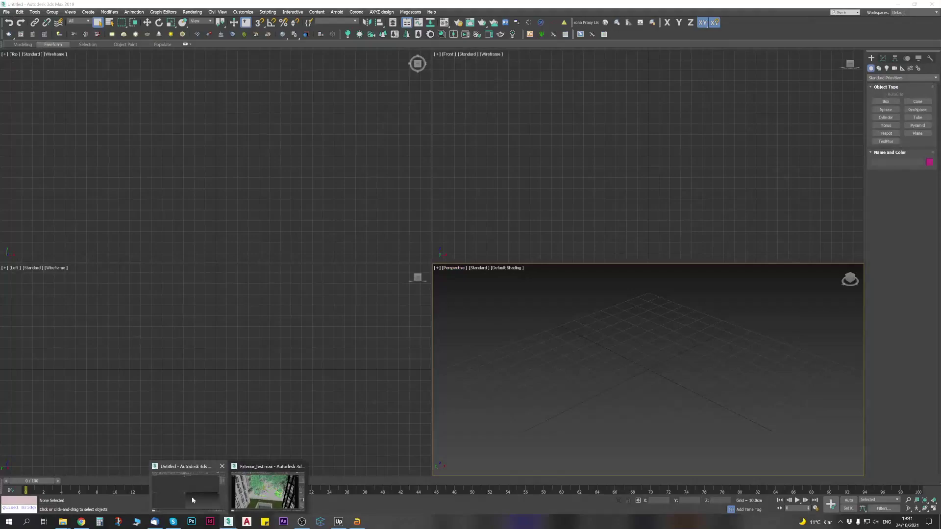
{"action": "left_click", "coordinate": [266, 493]}
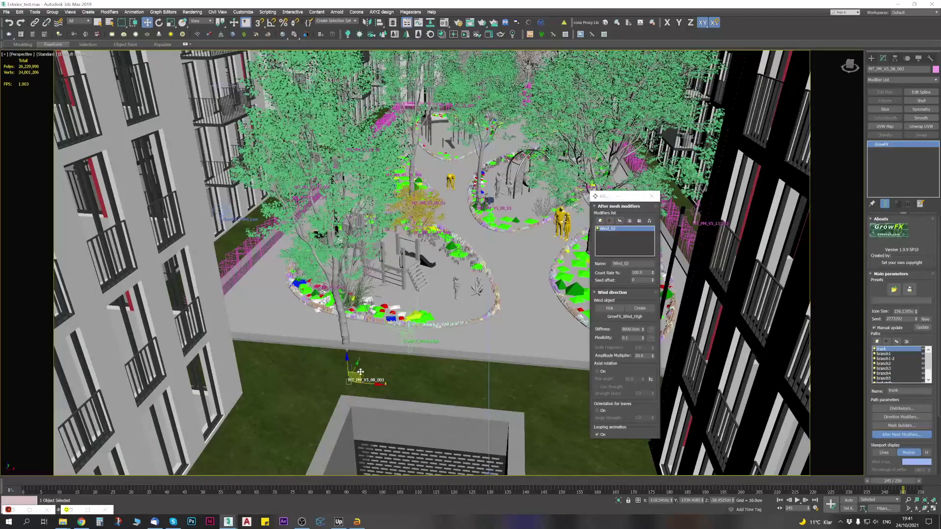
Step: Turn off the meshes of the branch, leaf and root paths of the selected GrowFX tree, leaving only the trunk
{"action": "middle_click_drag", "start_coordinate": [397, 336], "coordinate": [377, 335], "text": "alt"}
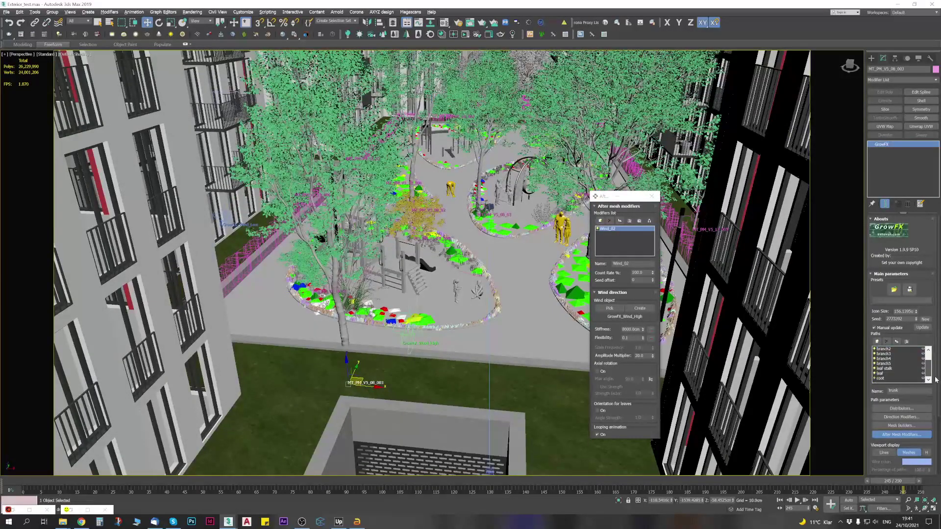
{"action": "left_click_drag", "start_coordinate": [927, 278], "coordinate": [910, 233]}
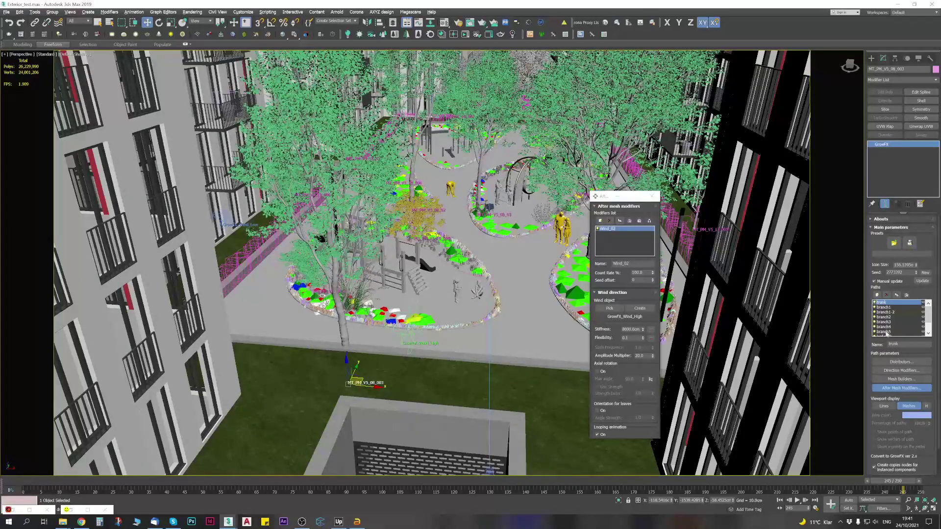
{"action": "scroll", "coordinate": [899, 321], "scroll_direction": "down", "scroll_amount": 1}
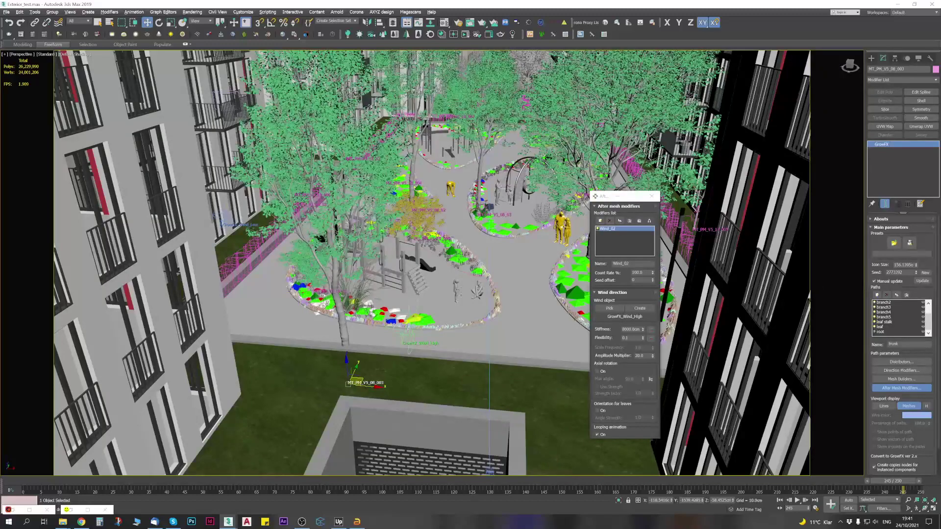
{"action": "left_click", "coordinate": [875, 282]}
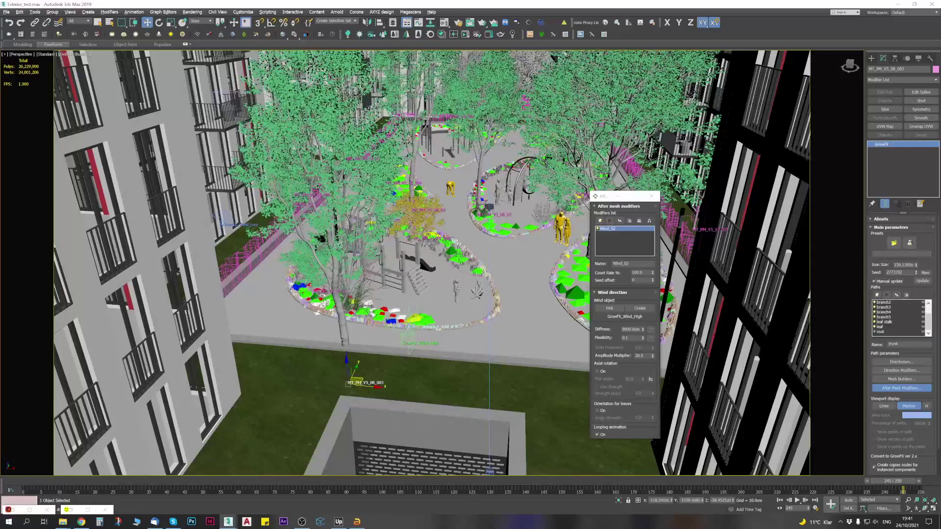
{"action": "left_click_drag", "start_coordinate": [929, 327], "coordinate": [929, 311]}
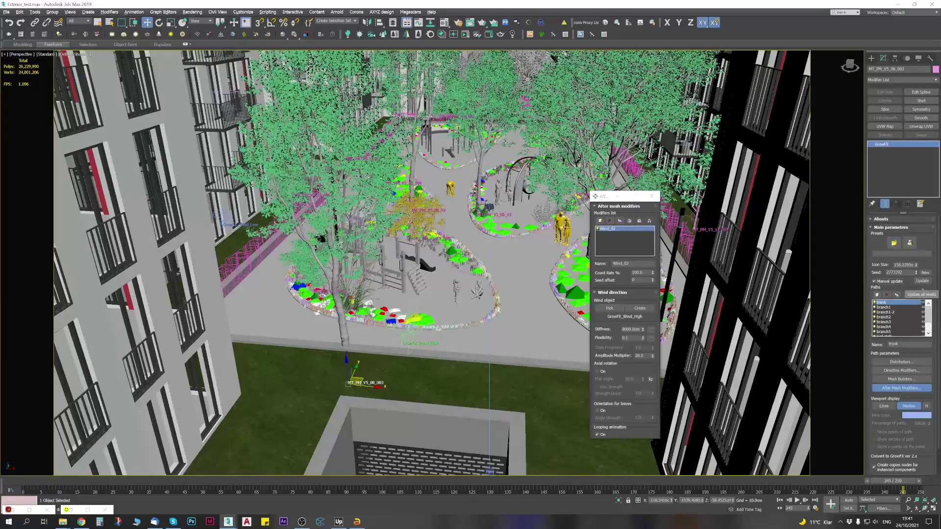
{"action": "left_click_drag", "start_coordinate": [928, 319], "coordinate": [930, 335]}
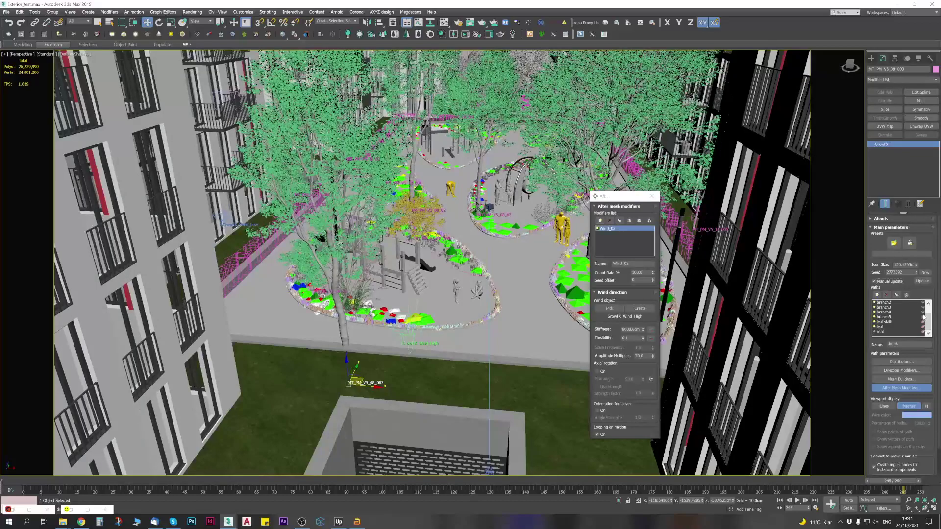
{"action": "scroll", "coordinate": [924, 306], "scroll_direction": "up", "scroll_amount": 2}
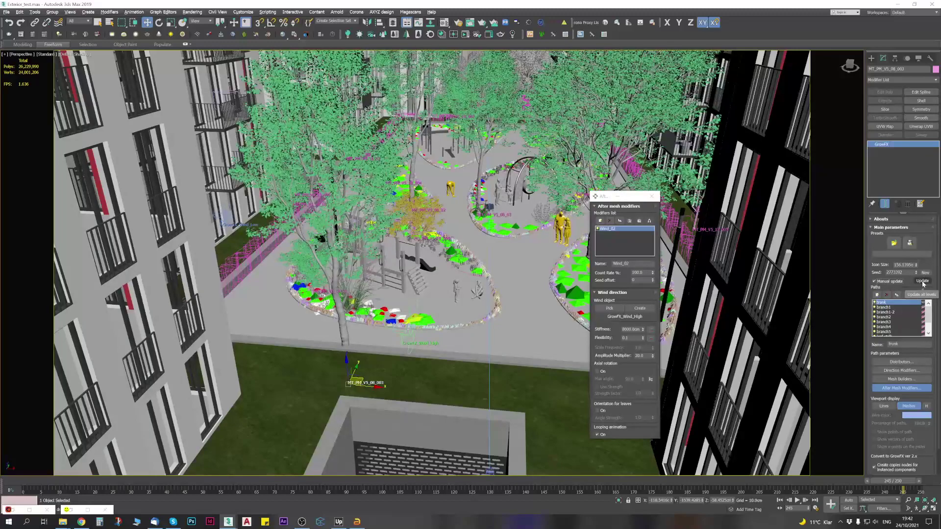
Step: Update the GrowFX tree manually and examine the bare trunk beside the playground
{"action": "left_click", "coordinate": [923, 282]}
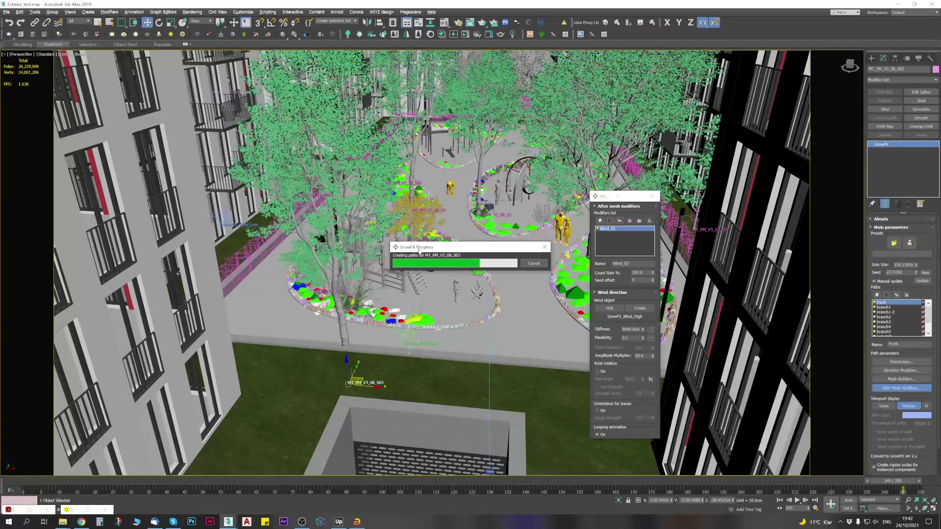
{"action": "left_click_drag", "start_coordinate": [417, 251], "coordinate": [445, 215]}
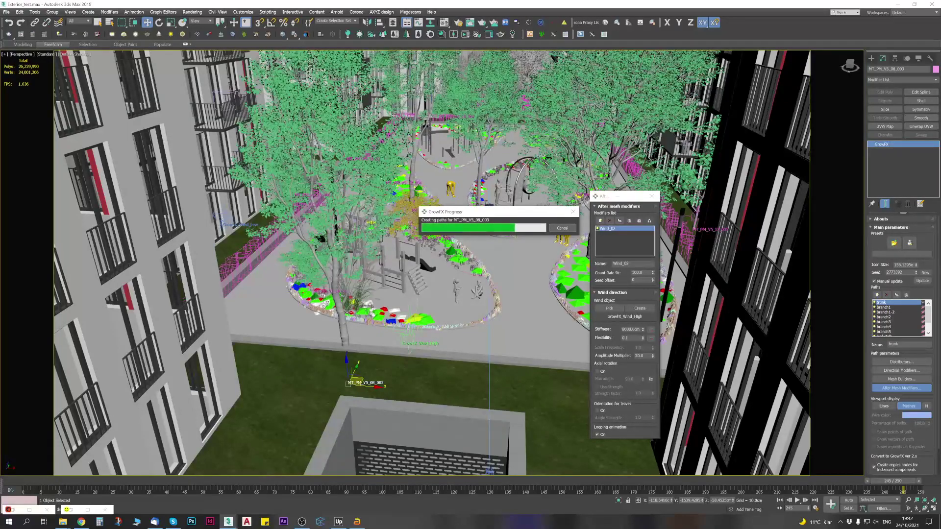
{"action": "scroll", "coordinate": [349, 311], "scroll_direction": "up", "scroll_amount": 4}
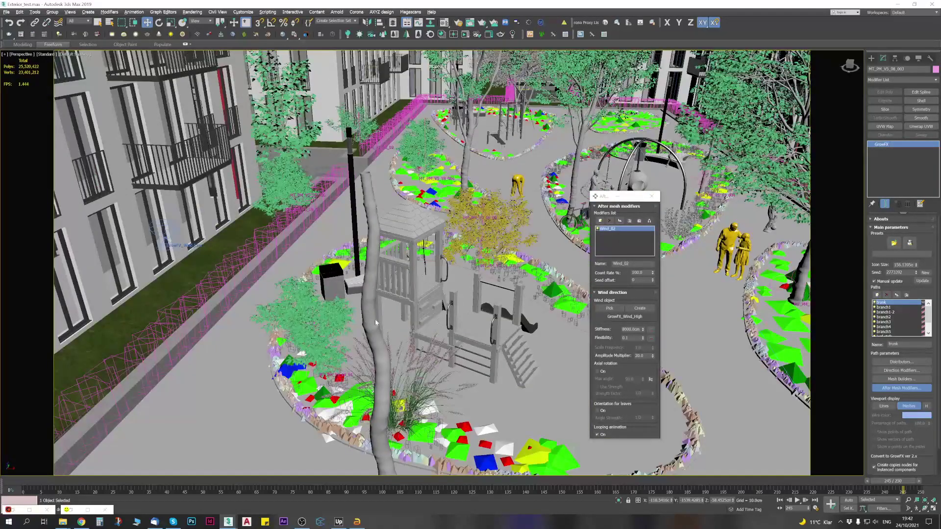
{"action": "scroll", "coordinate": [368, 307], "scroll_direction": "down", "scroll_amount": 3}
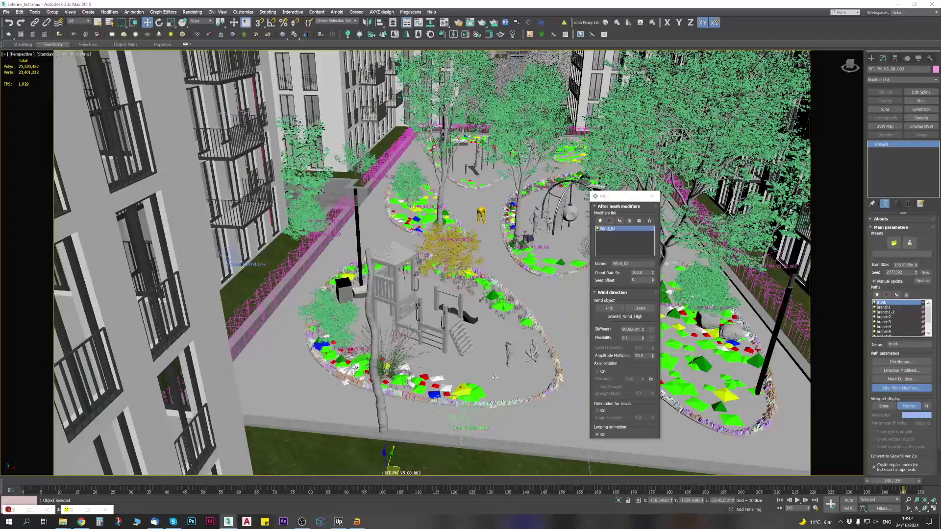
{"action": "middle_click_drag", "start_coordinate": [367, 307], "coordinate": [471, 372], "text": "alt"}
Step: Reopen the trunk's After Mesh Modifiers and turn off Manual update for the tree
{"action": "left_click", "coordinate": [652, 196]}
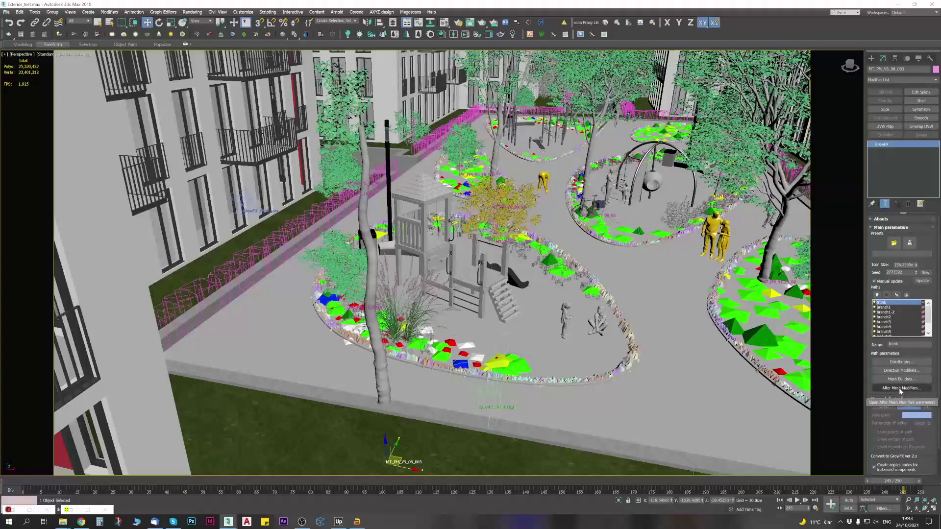
{"action": "left_click", "coordinate": [902, 389]}
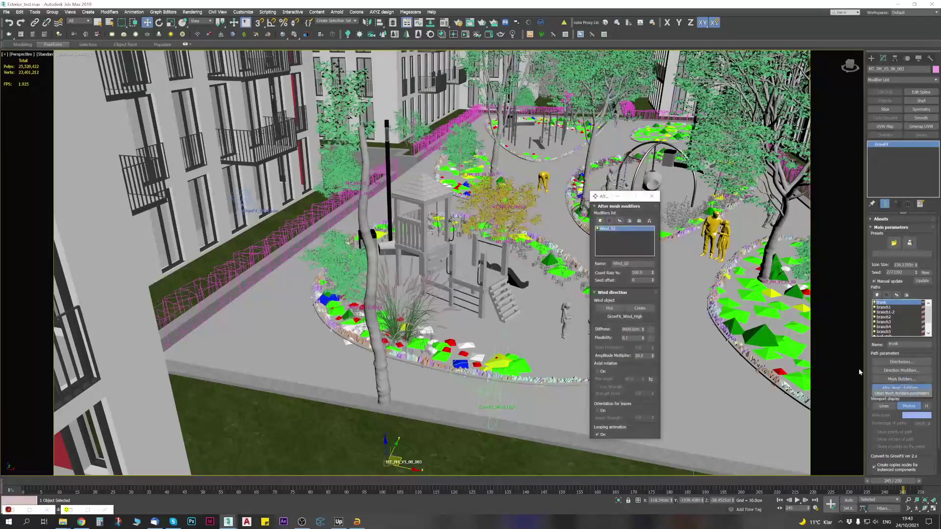
{"action": "left_click", "coordinate": [873, 281]}
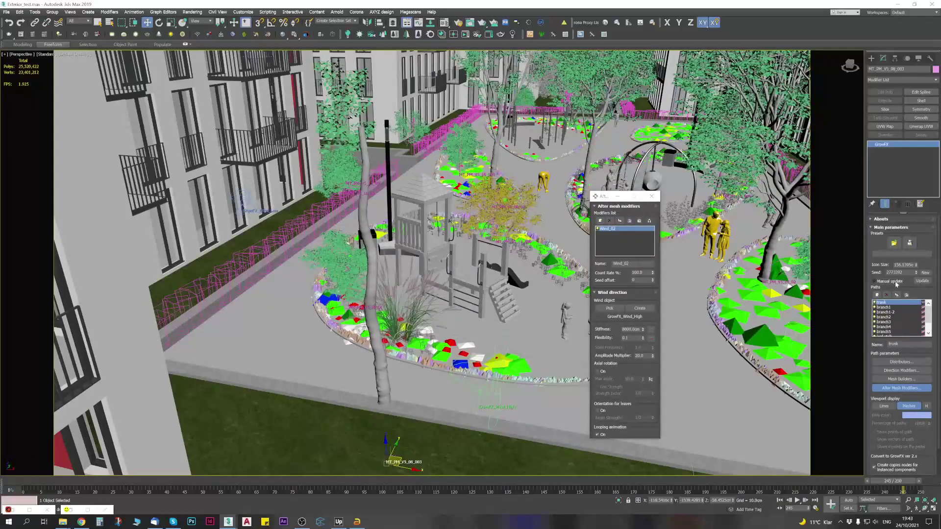
Step: Scrub the timeline gradually from the start to about frame 108 to examine the trunk's wind movement
{"action": "left_click", "coordinate": [27, 482]}
{"action": "left_click_drag", "start_coordinate": [40, 483], "coordinate": [127, 490]}
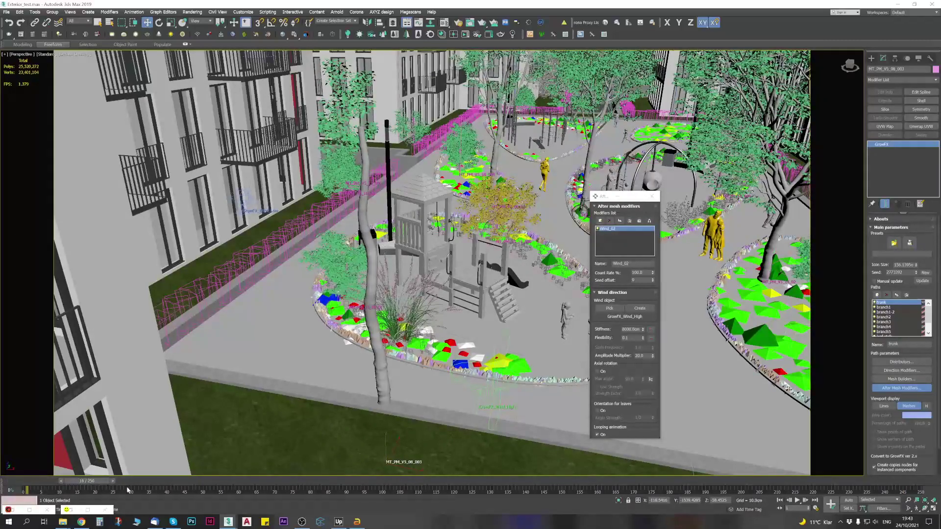
{"action": "left_click", "coordinate": [144, 489]}
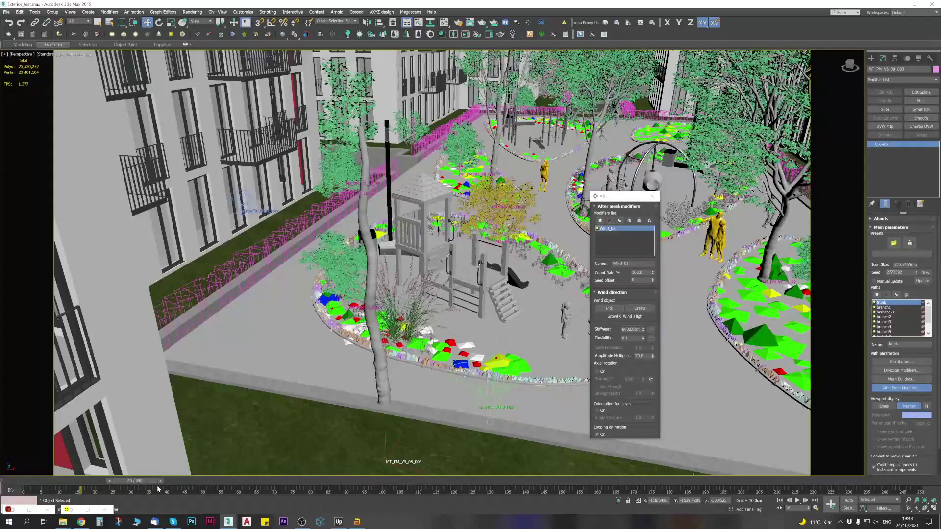
{"action": "left_click", "coordinate": [143, 487]}
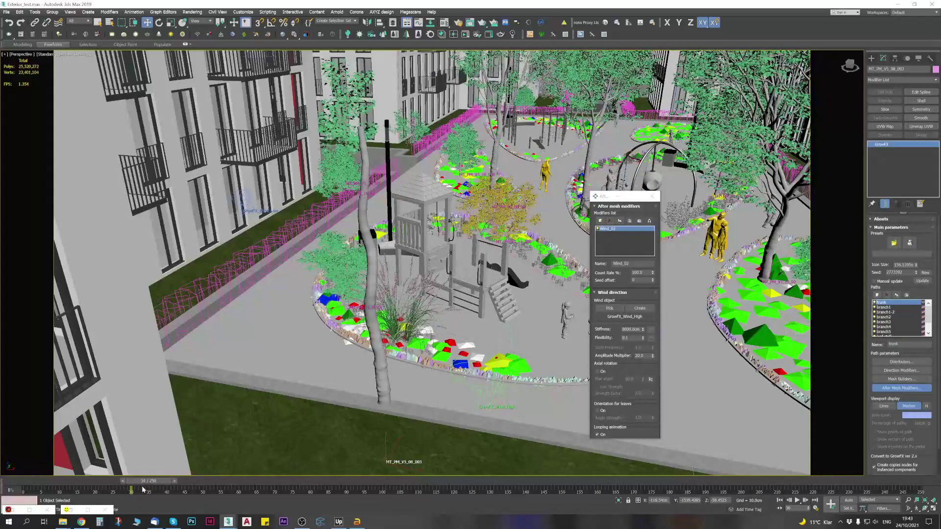
{"action": "left_click", "coordinate": [188, 485]}
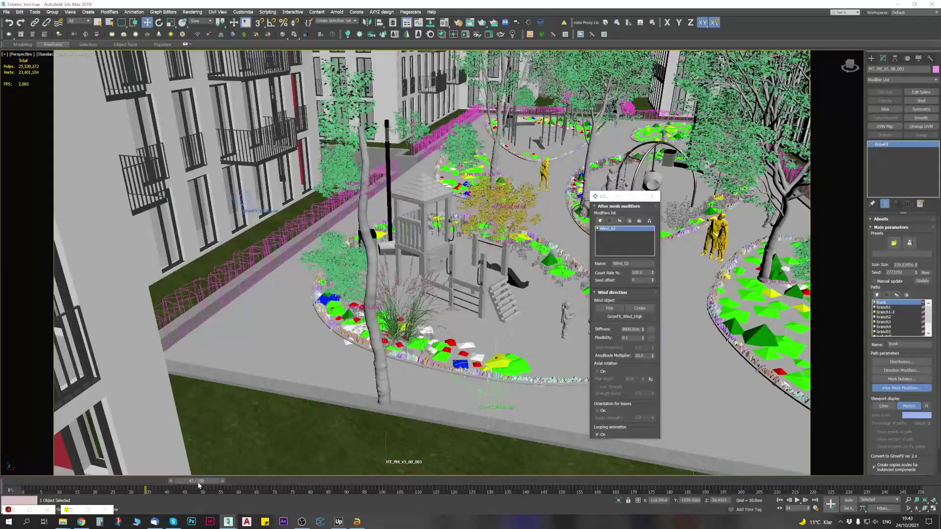
{"action": "left_click", "coordinate": [224, 485]}
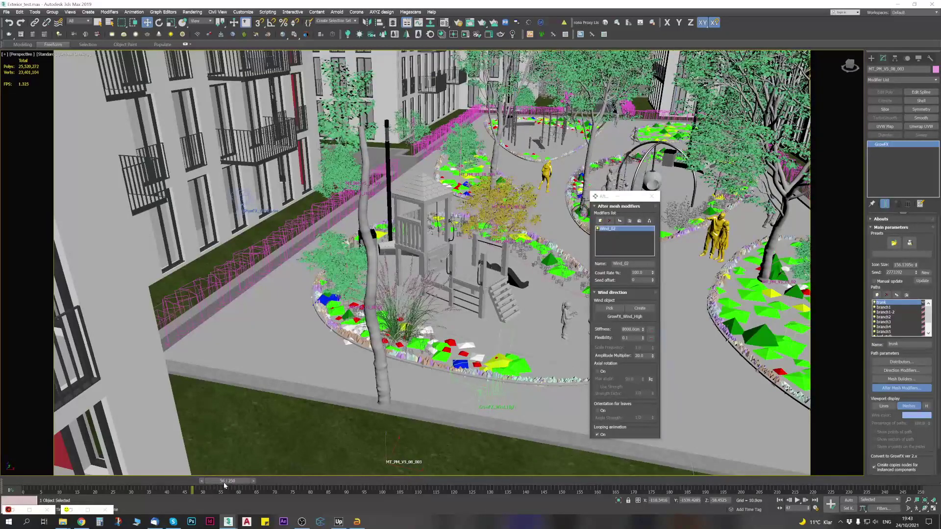
{"action": "left_click", "coordinate": [269, 487]}
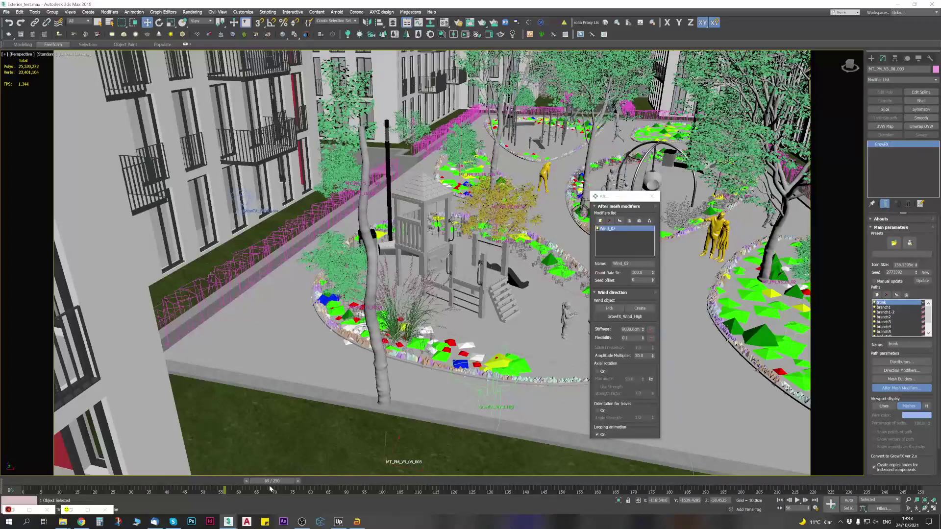
{"action": "left_click", "coordinate": [307, 485]}
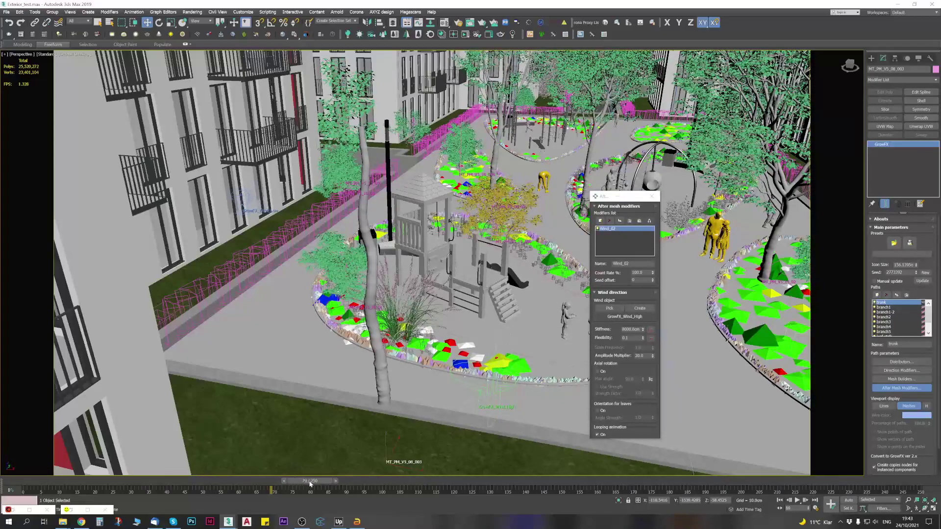
{"action": "left_click", "coordinate": [343, 483]}
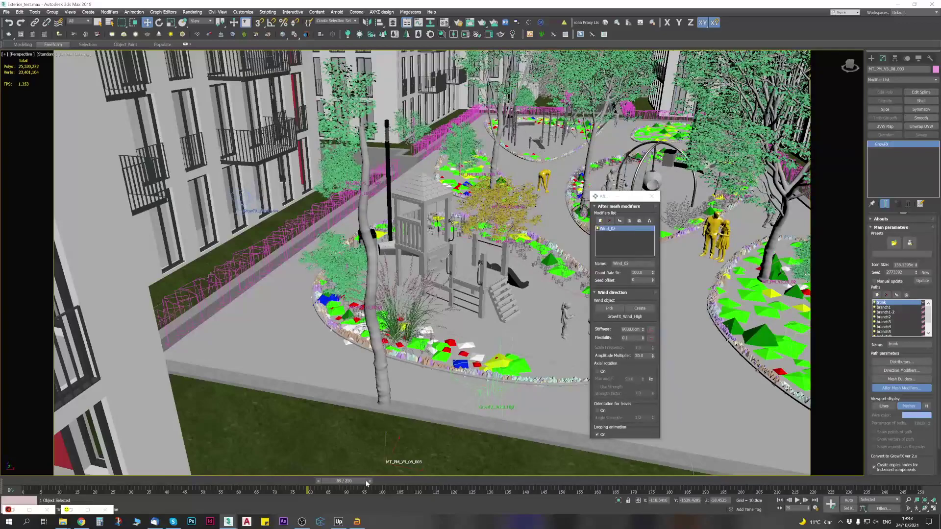
{"action": "left_click", "coordinate": [363, 483]}
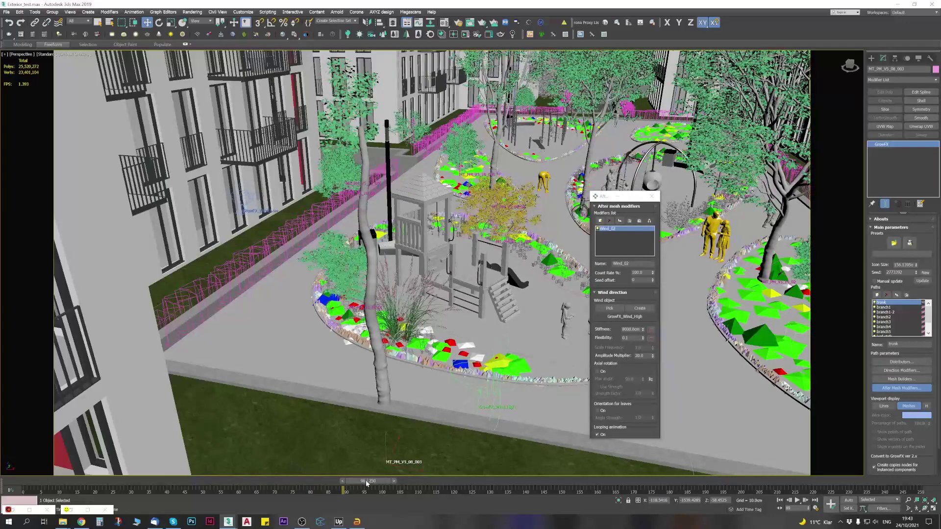
{"action": "left_click_drag", "start_coordinate": [367, 483], "coordinate": [402, 486]}
{"action": "left_click", "coordinate": [411, 486]}
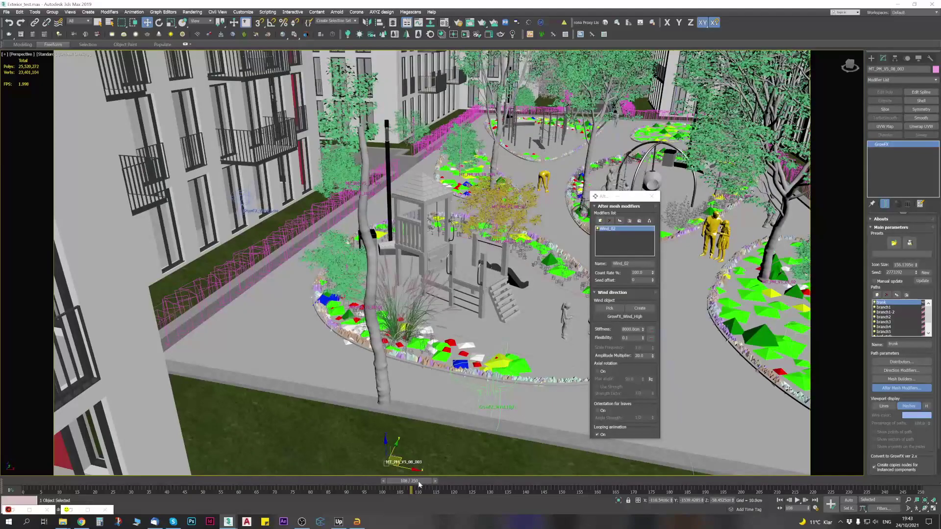
Step: Compare the trunk's wind deformation at widely spaced frames, about 30, 89, 141, 177 and 43
{"action": "left_click", "coordinate": [142, 480]}
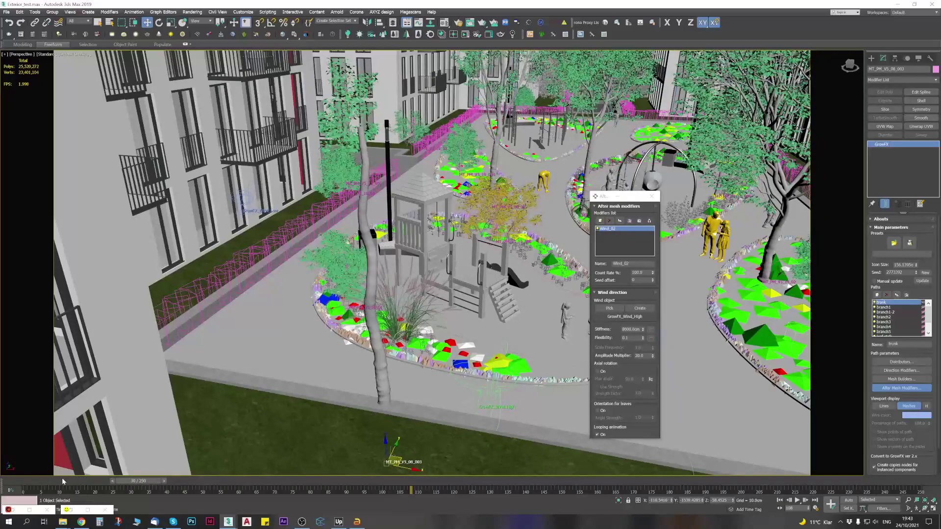
{"action": "left_click", "coordinate": [347, 481]}
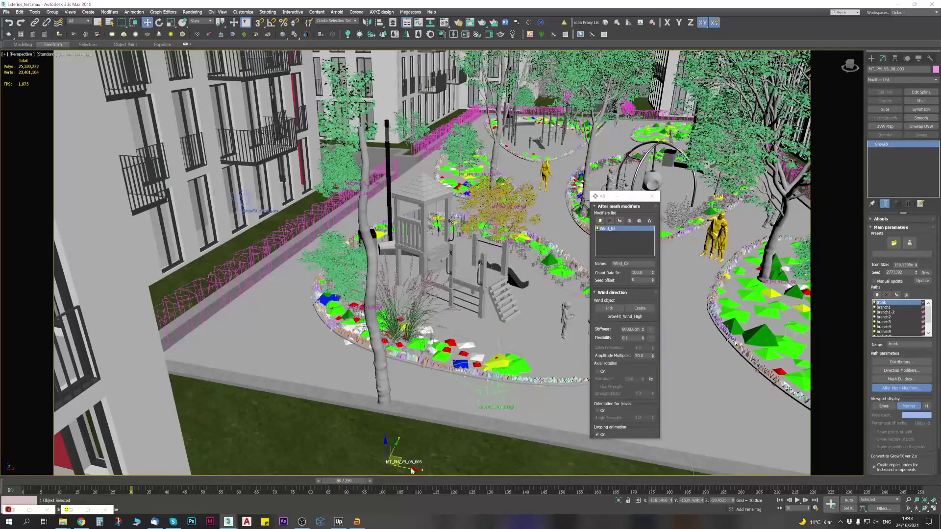
{"action": "left_click", "coordinate": [527, 481]}
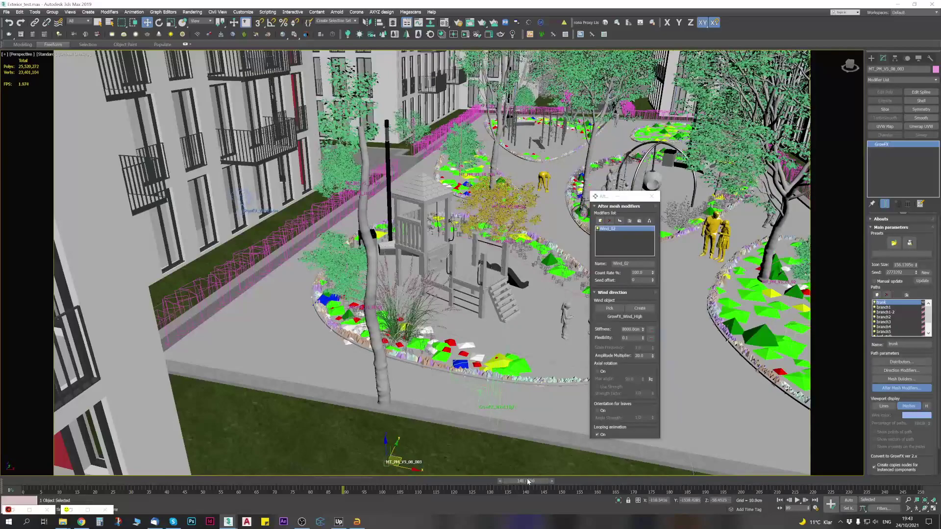
{"action": "left_click", "coordinate": [656, 481]}
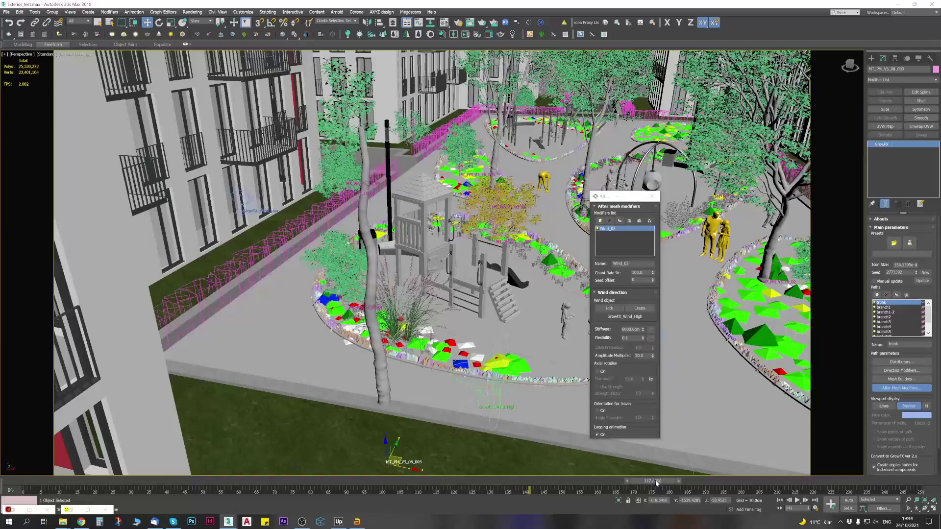
{"action": "left_click", "coordinate": [185, 481]}
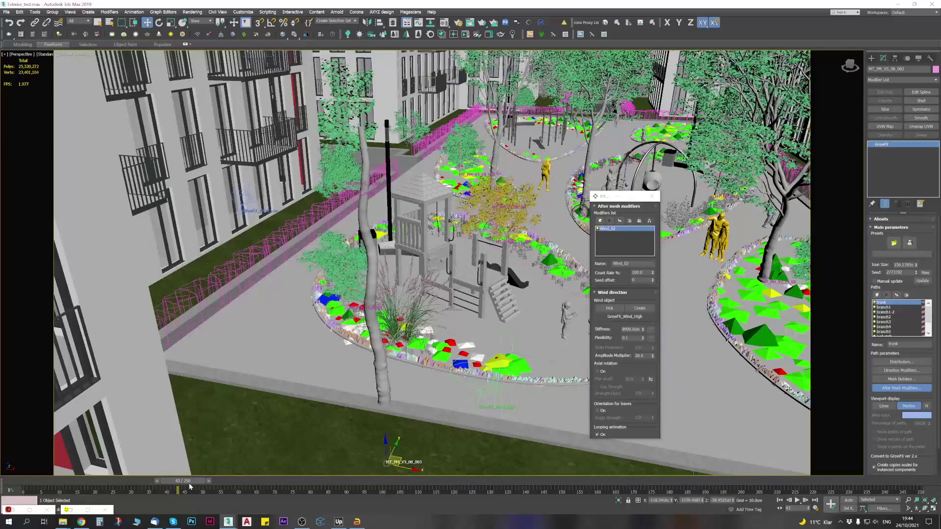
Step: Scrub the timeline to about frames 58, 67 and 84 to examine the trunk's wind movement from different angles
{"action": "left_click_drag", "start_coordinate": [186, 483], "coordinate": [251, 484]}
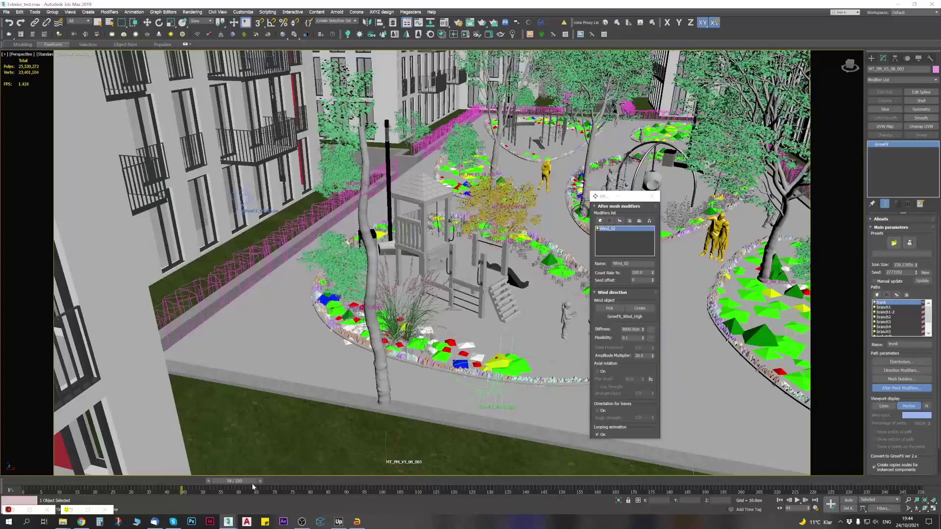
{"action": "key", "text": "w"}
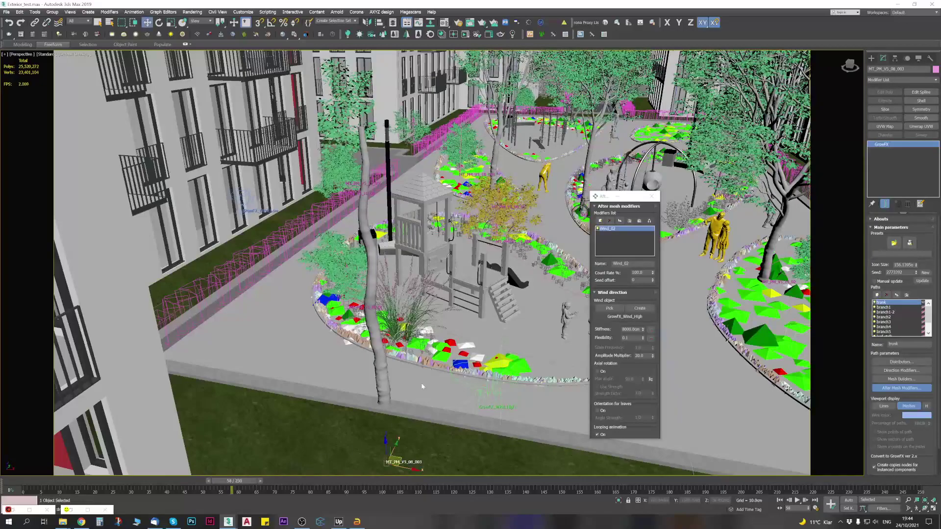
{"action": "mouse_move", "coordinate": [391, 385]}
{"action": "middle_mouse_down", "text": "alt"}
{"action": "mouse_move", "coordinate": [381, 388]}
{"action": "mouse_move", "coordinate": [387, 399]}
{"action": "middle_mouse_up", "text": "alt"}
{"action": "left_click_drag", "start_coordinate": [250, 483], "coordinate": [265, 482]}
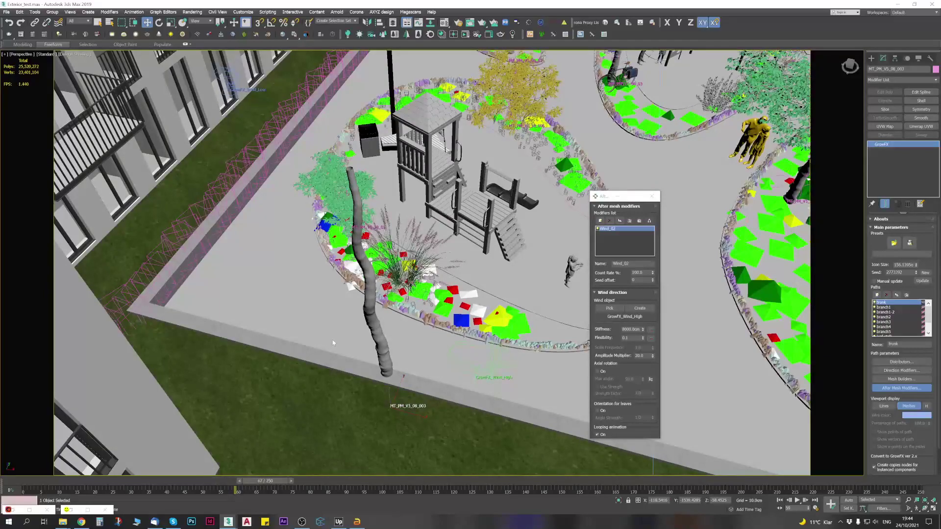
{"action": "middle_click_drag", "start_coordinate": [326, 342], "coordinate": [284, 459], "text": "alt"}
{"action": "left_click_drag", "start_coordinate": [274, 483], "coordinate": [337, 482]}
{"action": "left_click", "coordinate": [348, 479]}
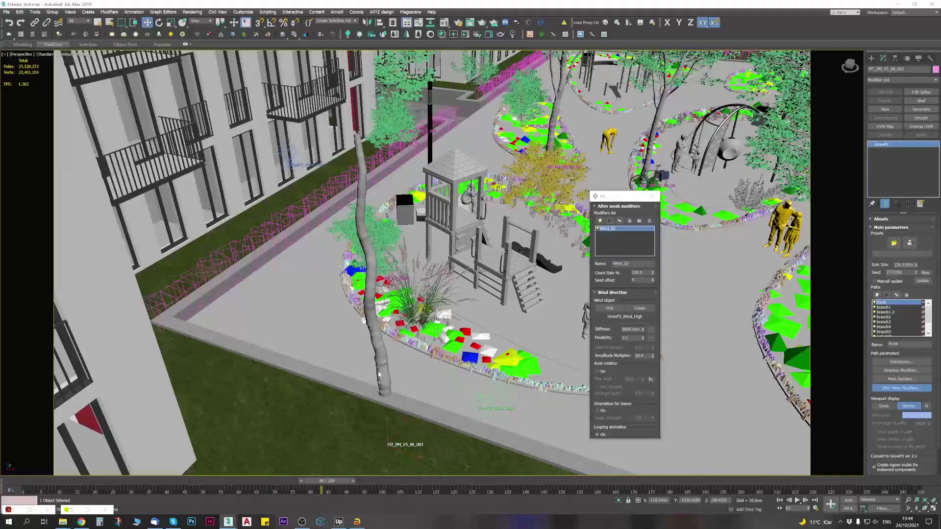
Step: Examine the trunk's bend at frame 84 up close and from several viewpoints around the playground
{"action": "middle_click_drag", "start_coordinate": [381, 369], "coordinate": [327, 355], "text": "alt"}
{"action": "scroll", "coordinate": [299, 373], "scroll_direction": "down", "scroll_amount": 3}
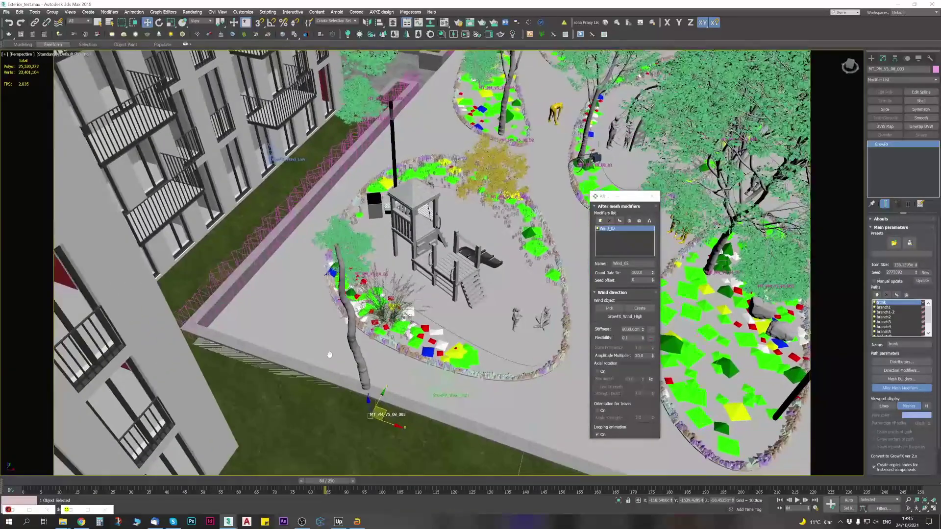
{"action": "scroll", "coordinate": [385, 423], "scroll_direction": "up", "scroll_amount": 3}
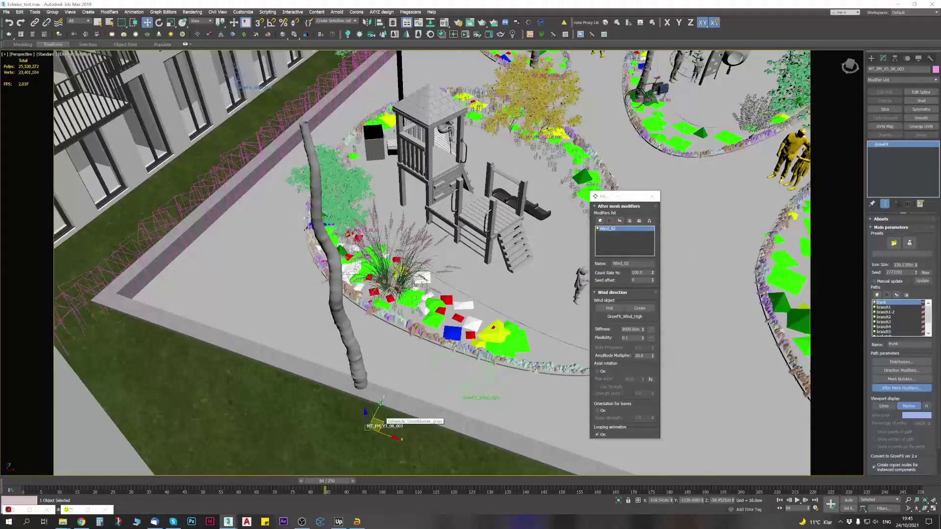
{"action": "mouse_move", "coordinate": [382, 422]}
{"action": "middle_mouse_down", "text": "alt"}
{"action": "mouse_move", "coordinate": [384, 412]}
{"action": "mouse_move", "coordinate": [374, 415]}
{"action": "middle_mouse_up", "text": "alt"}
{"action": "scroll", "coordinate": [352, 302], "scroll_direction": "down", "scroll_amount": 2}
{"action": "middle_click_drag", "start_coordinate": [352, 302], "coordinate": [355, 304]}
{"action": "scroll", "coordinate": [341, 288], "scroll_direction": "up", "scroll_amount": 3}
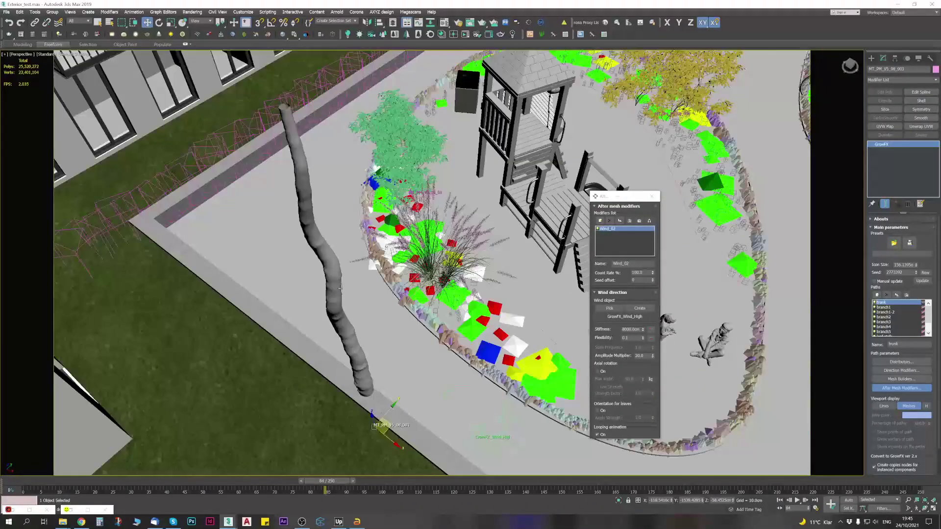
{"action": "scroll", "coordinate": [338, 286], "scroll_direction": "down", "scroll_amount": 3}
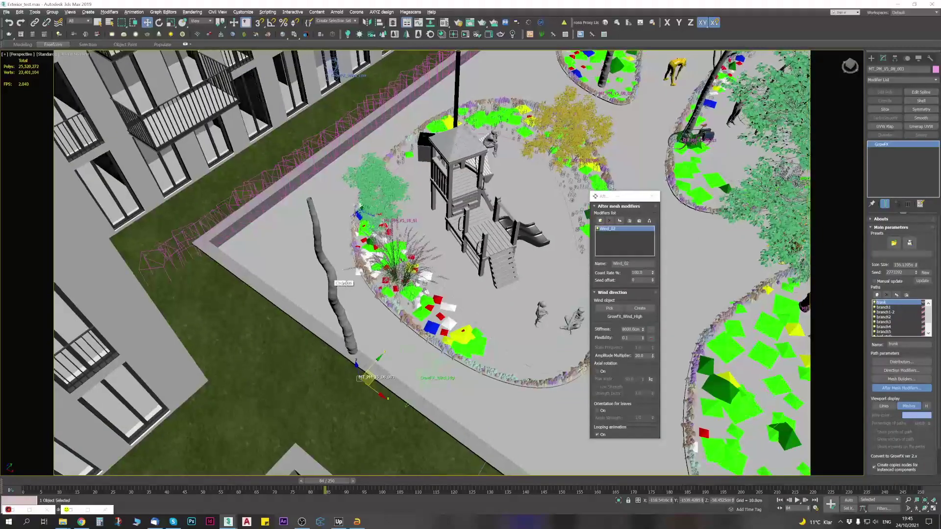
{"action": "middle_click_drag", "start_coordinate": [337, 286], "coordinate": [356, 287], "text": "alt"}
Step: Compare the trunk's wind deformation at about frames 9, 29, 46 and 60
{"action": "left_click", "coordinate": [63, 482]}
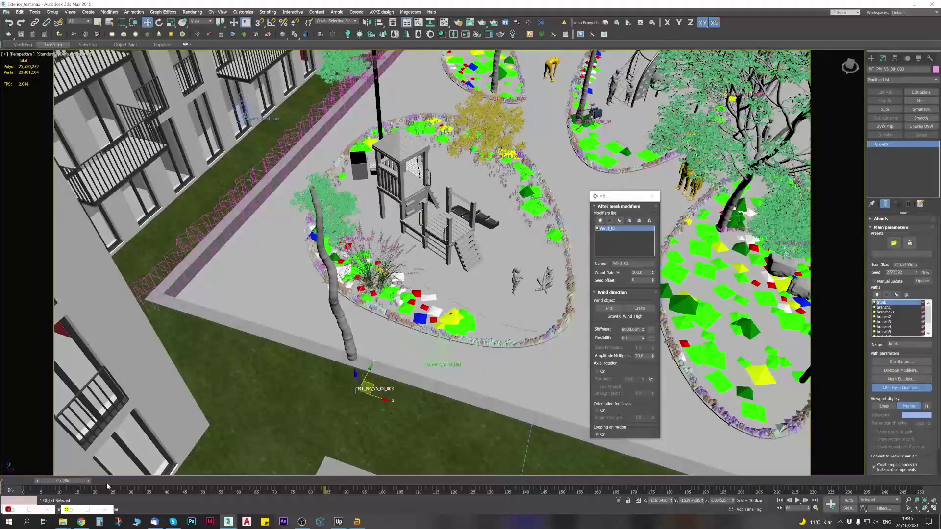
{"action": "left_click", "coordinate": [131, 485]}
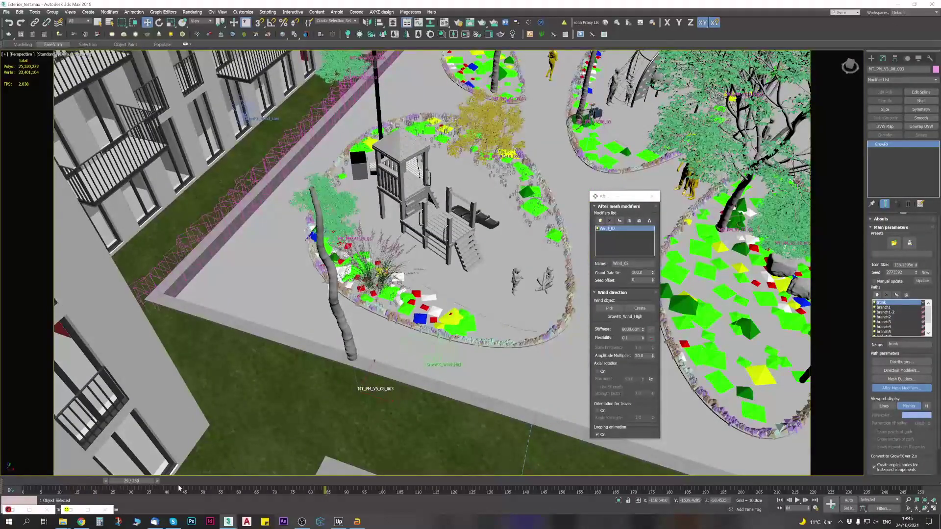
{"action": "left_click", "coordinate": [197, 489]}
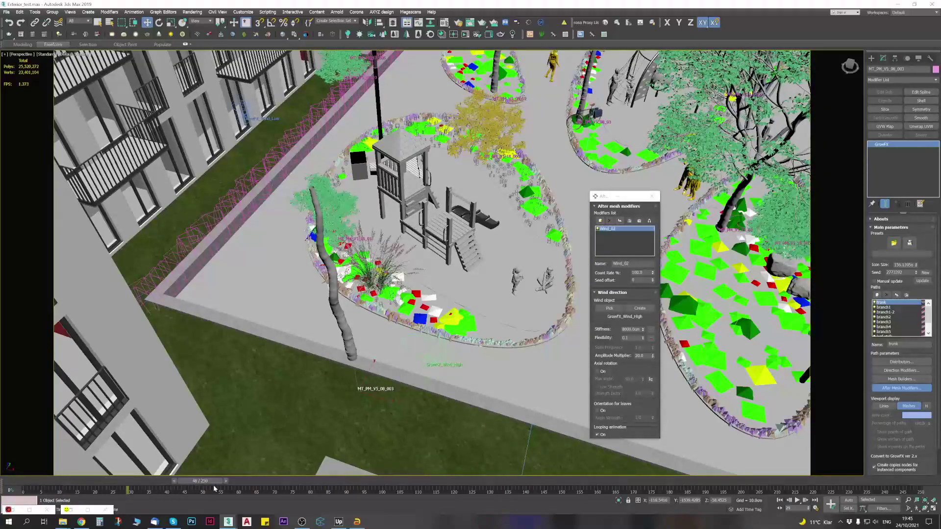
{"action": "left_click", "coordinate": [234, 484]}
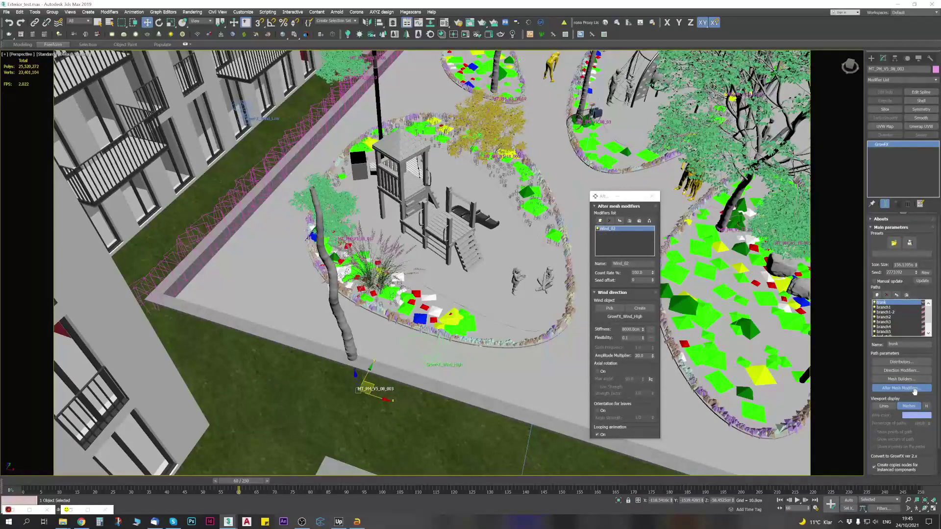
Step: Look up the Wind direction type among the available After Mesh Modifiers and examine the wind object beside the trunk
{"action": "left_click", "coordinate": [600, 223]}
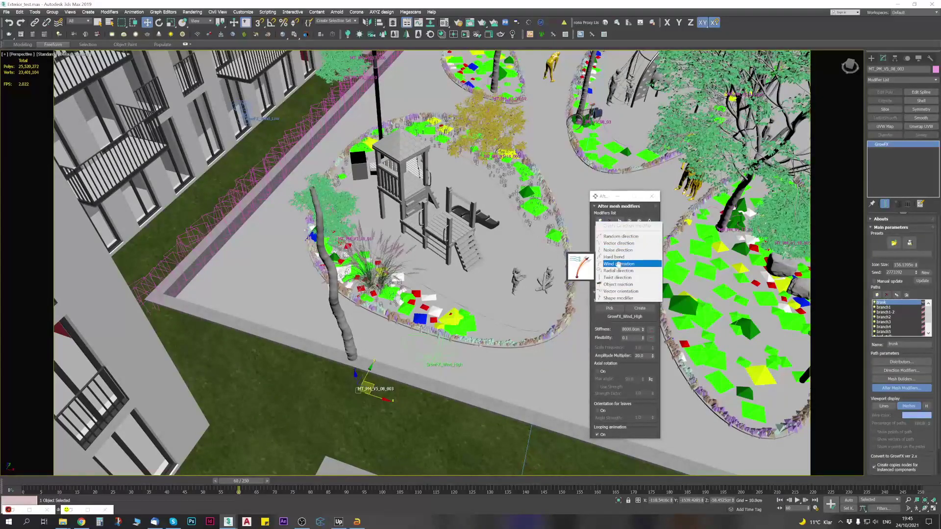
{"action": "left_click", "coordinate": [636, 264]}
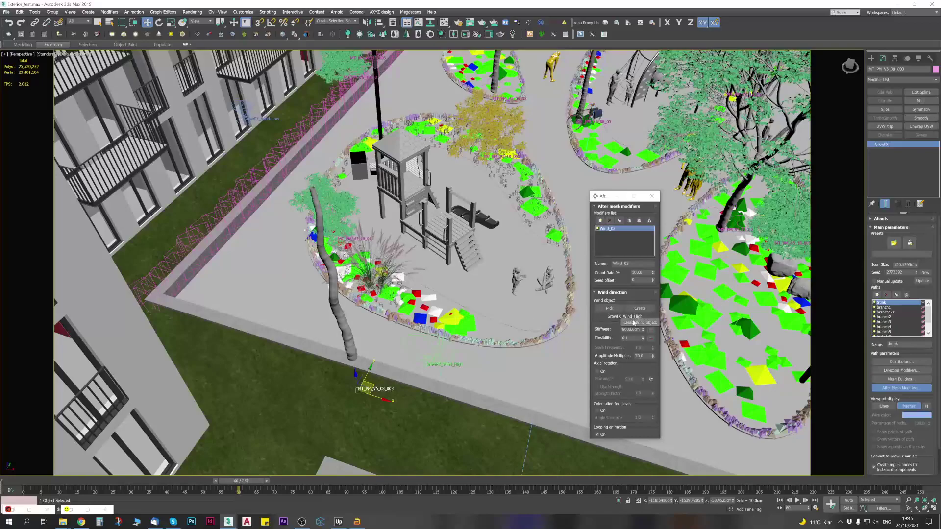
{"action": "scroll", "coordinate": [440, 356], "scroll_direction": "up", "scroll_amount": 2}
{"action": "mouse_move", "coordinate": [440, 355]}
{"action": "middle_mouse_down", "text": "alt"}
{"action": "mouse_move", "coordinate": [417, 362]}
{"action": "mouse_move", "coordinate": [414, 346]}
{"action": "mouse_move", "coordinate": [429, 363]}
{"action": "middle_mouse_up", "text": "alt"}
{"action": "middle_click_drag", "start_coordinate": [439, 408], "coordinate": [445, 370]}
{"action": "scroll", "coordinate": [441, 380], "scroll_direction": "down", "scroll_amount": 3}
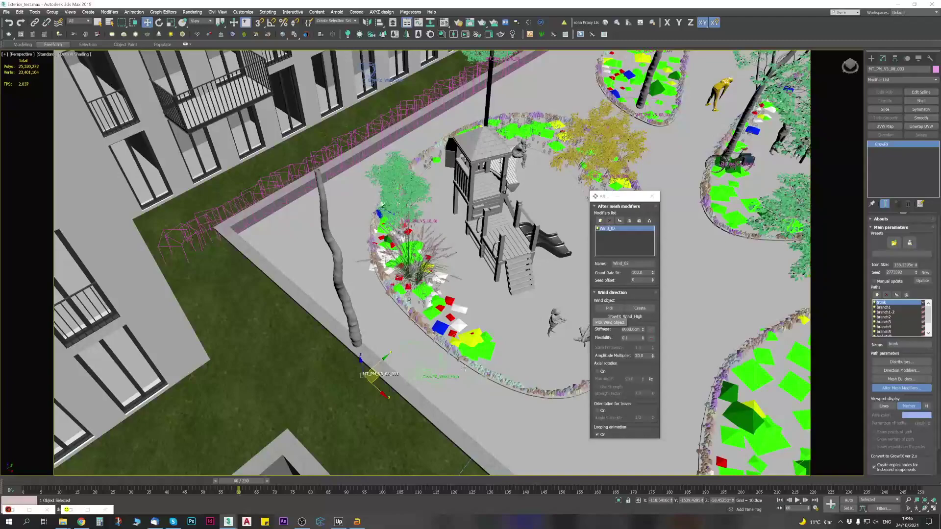
Step: Examine the Stiffness, Flexibility and Looping animation settings of the trunk's Wind_02 modifier
{"action": "left_click", "coordinate": [631, 330]}
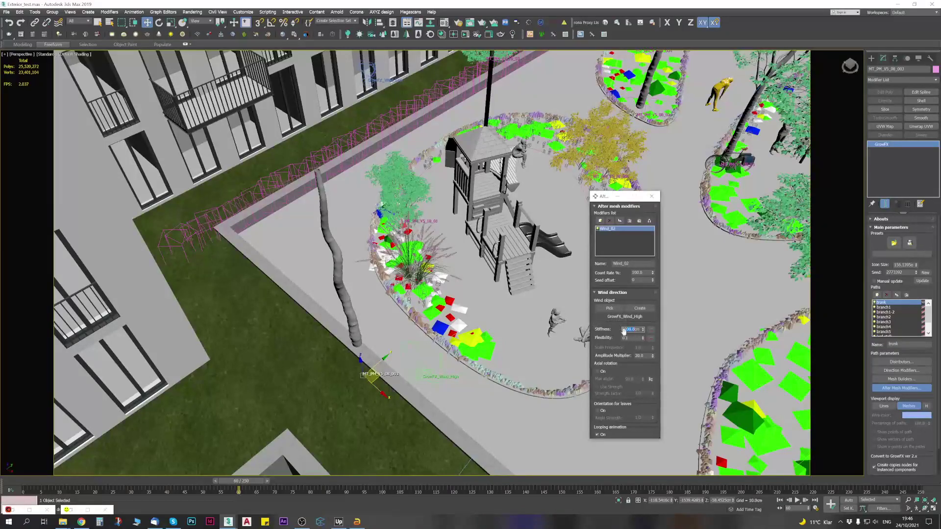
{"action": "left_click", "coordinate": [635, 338]}
{"action": "key", "text": "Return"}
{"action": "key", "text": "Escape"}
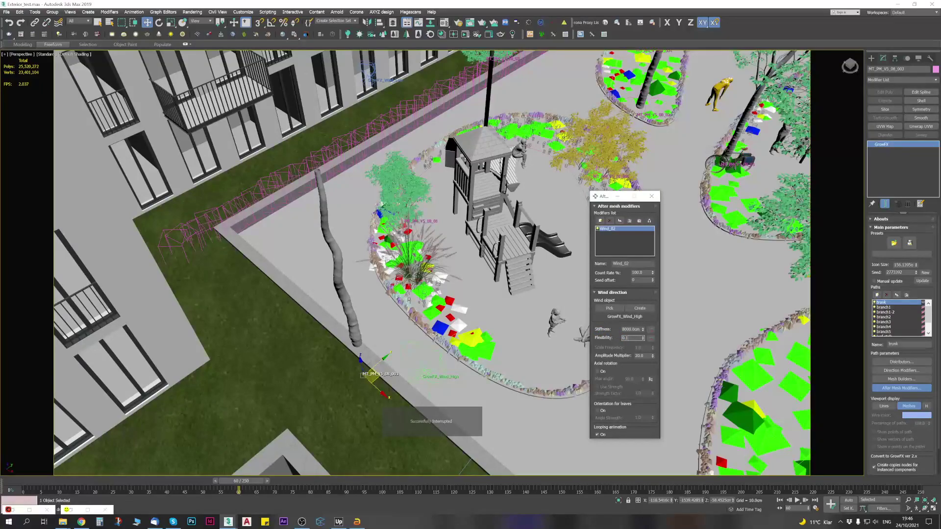
{"action": "scroll", "coordinate": [600, 319], "scroll_direction": "down", "scroll_amount": 2}
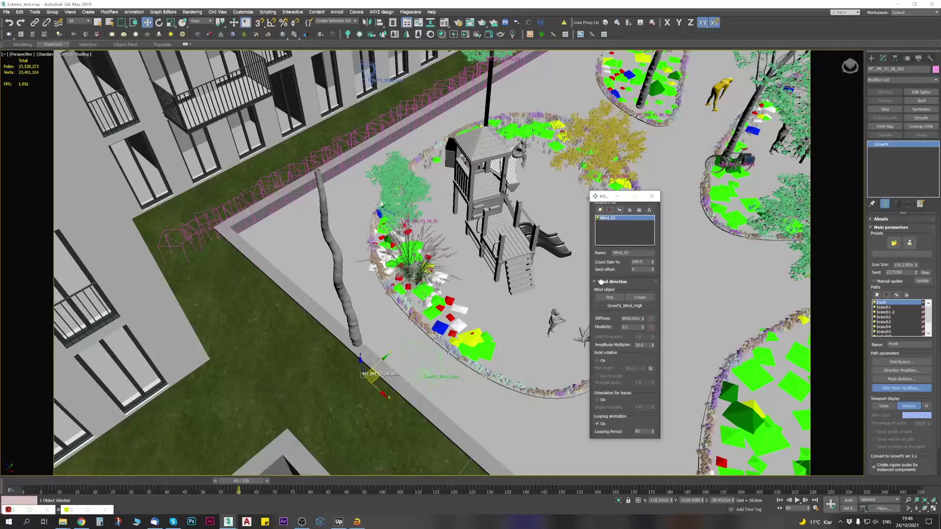
{"action": "scroll", "coordinate": [603, 321], "scroll_direction": "up", "scroll_amount": 2}
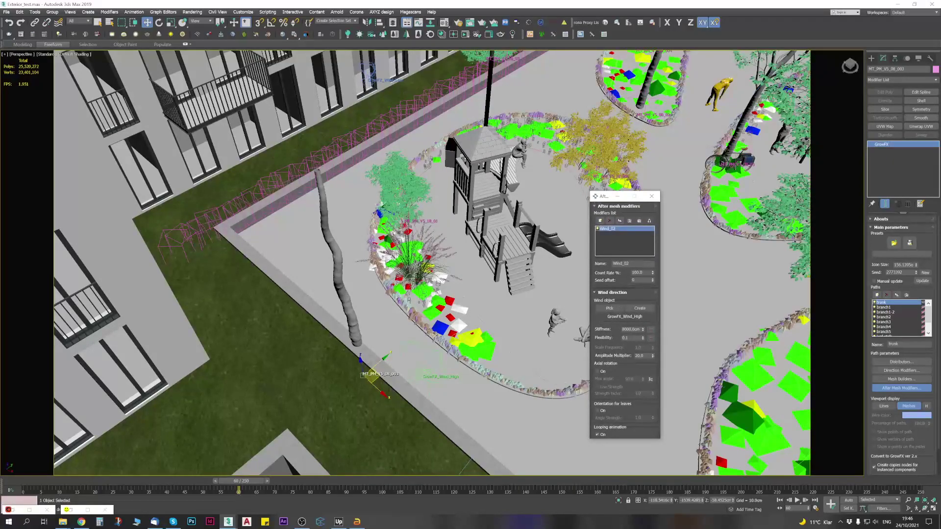
Step: Set the Flexibility of the trunk's Wind_02 modifier to 10
{"action": "double_click", "coordinate": [631, 329]}
{"action": "middle_click_drag", "start_coordinate": [441, 274], "coordinate": [463, 258], "text": "alt"}
{"action": "left_click_drag", "start_coordinate": [636, 337], "coordinate": [619, 338]}
{"action": "left_click", "coordinate": [627, 330]}
{"action": "mouse_move", "coordinate": [466, 305]}
{"action": "middle_mouse_down", "text": "alt"}
{"action": "mouse_move", "coordinate": [468, 286]}
{"action": "mouse_move", "coordinate": [482, 299]}
{"action": "mouse_move", "coordinate": [475, 316]}
{"action": "mouse_move", "coordinate": [443, 303]}
{"action": "mouse_move", "coordinate": [461, 306]}
{"action": "middle_mouse_up", "text": "alt"}
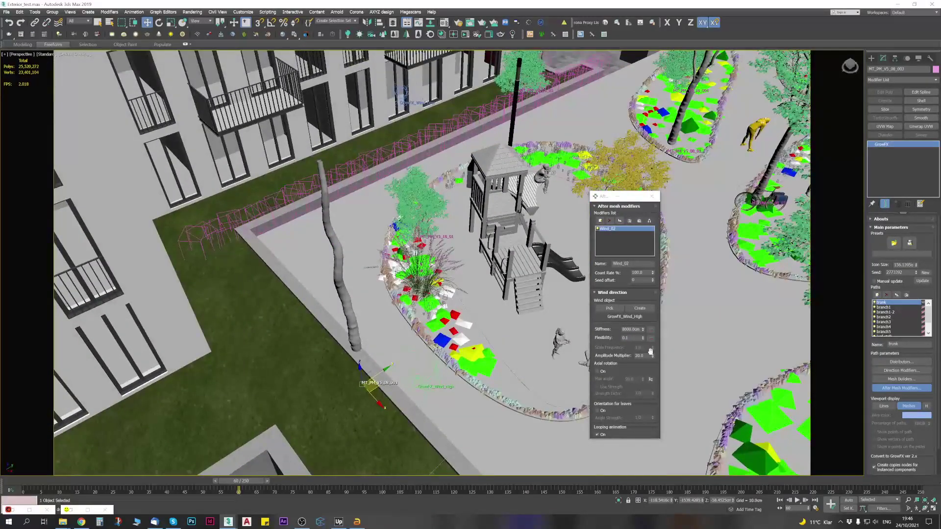
{"action": "double_click", "coordinate": [628, 338]}
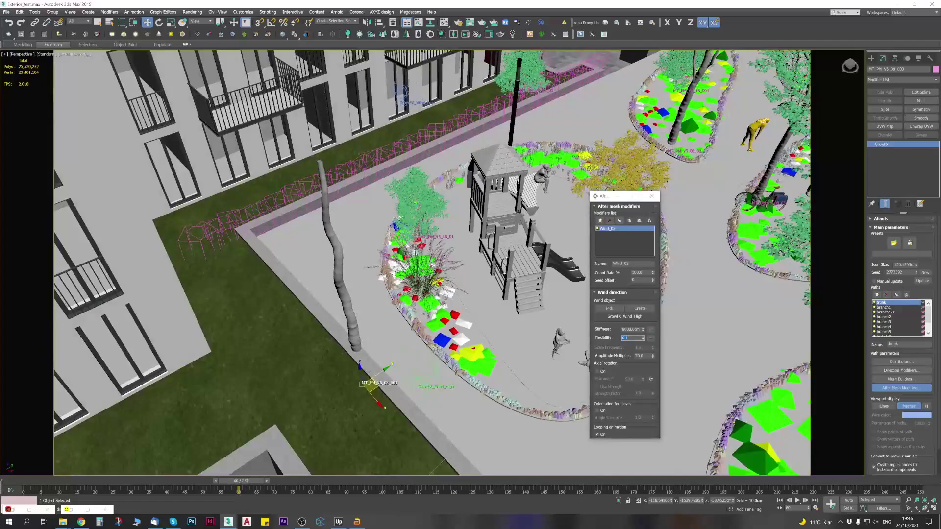
{"action": "key", "text": "Return"}
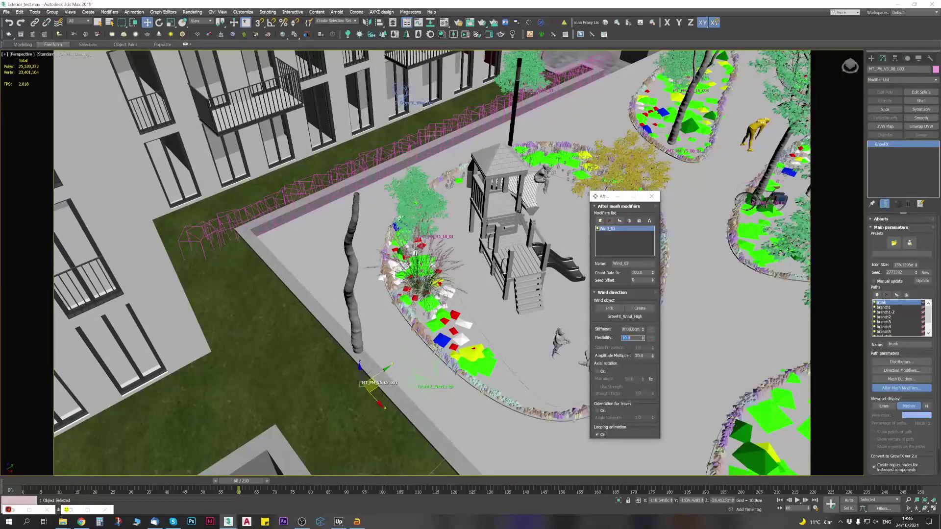
Step: Compare the trunk's movement with the new flexibility at about frames 4, 18, 34, 44, 59 and 77
{"action": "left_click", "coordinate": [42, 481]}
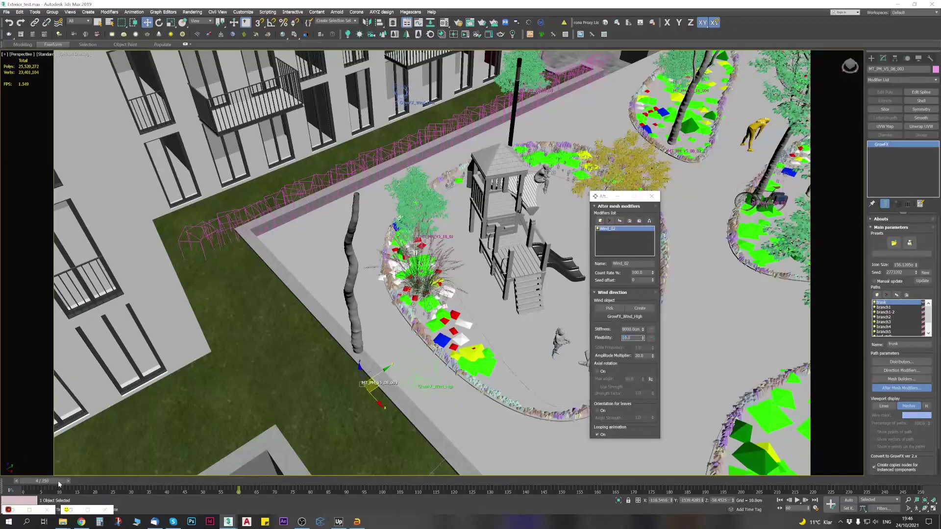
{"action": "left_click", "coordinate": [99, 481]}
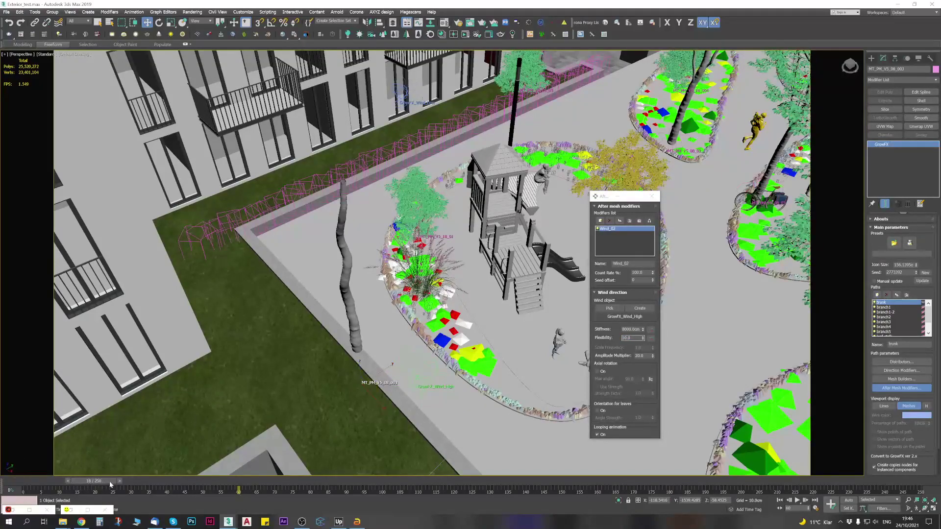
{"action": "left_click", "coordinate": [137, 482]}
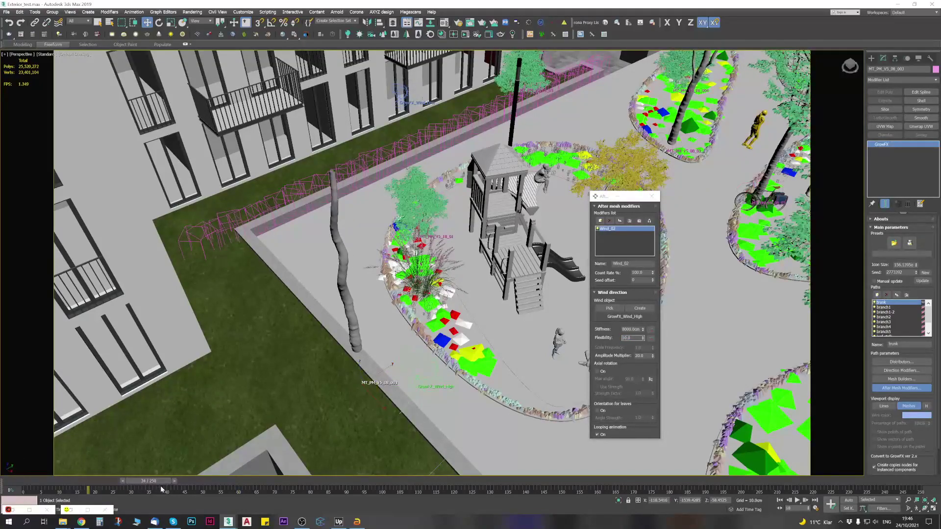
{"action": "left_click", "coordinate": [182, 487]}
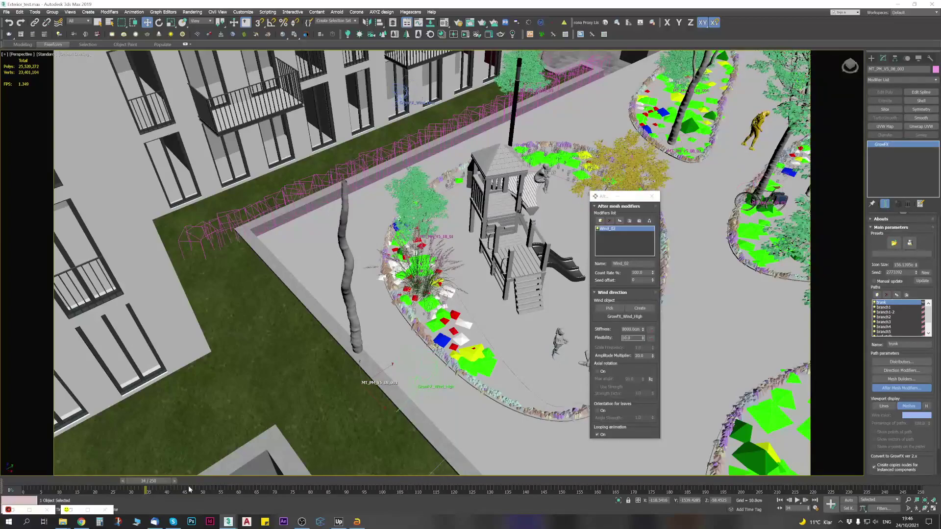
{"action": "left_click", "coordinate": [235, 488]}
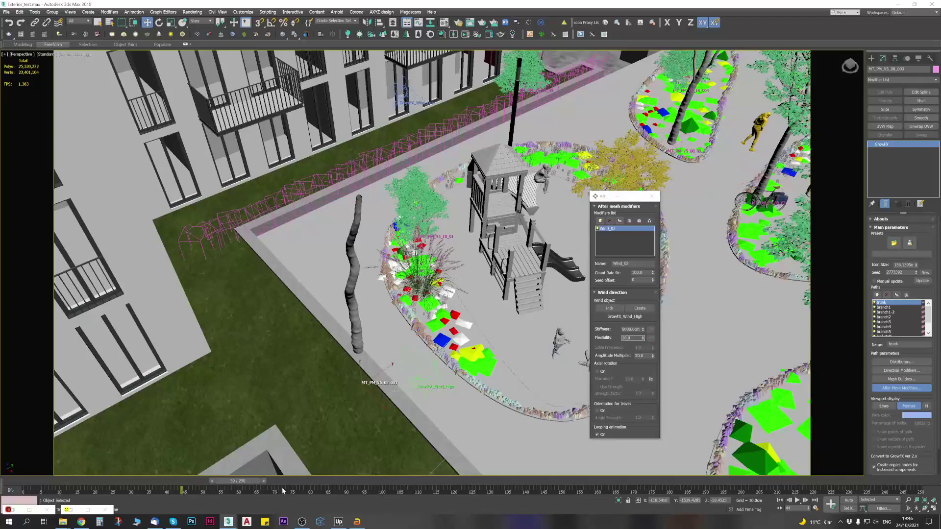
{"action": "left_click", "coordinate": [296, 488]}
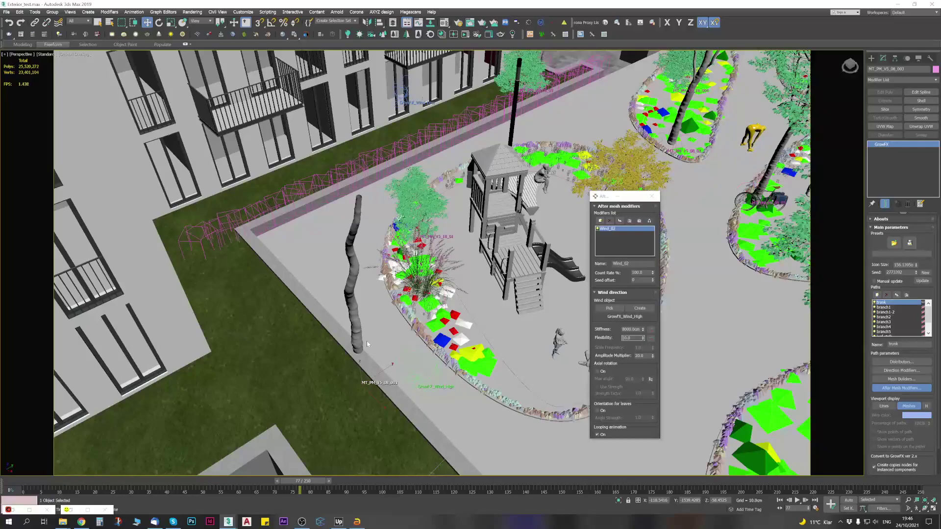
Step: Select the GrowFX_Wind_High object beside the trunk and rotate it about 20 degrees around its Z axis
{"action": "scroll", "coordinate": [365, 361], "scroll_direction": "down", "scroll_amount": 2}
{"action": "middle_click_drag", "start_coordinate": [367, 365], "coordinate": [393, 352], "text": "alt"}
{"action": "scroll", "coordinate": [421, 356], "scroll_direction": "up", "scroll_amount": 2}
{"action": "scroll", "coordinate": [406, 324], "scroll_direction": "up", "scroll_amount": 3}
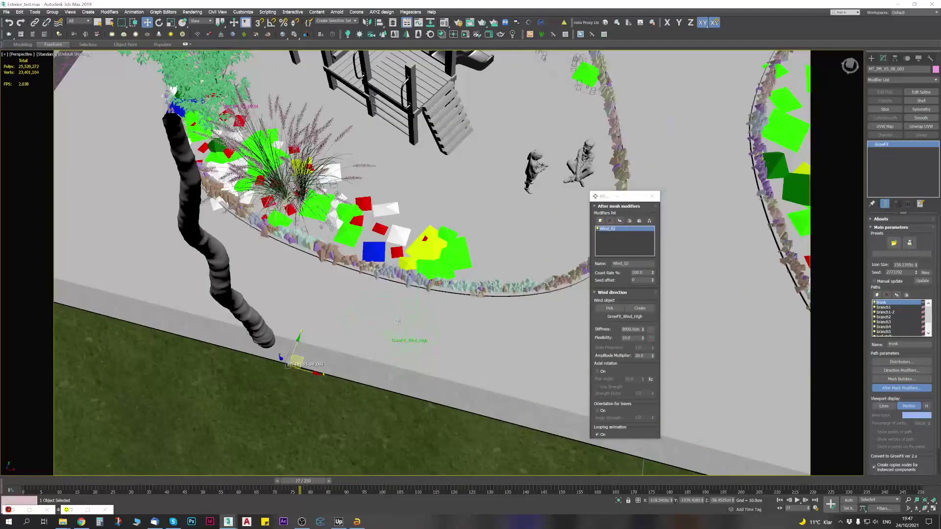
{"action": "left_click", "coordinate": [398, 319]}
{"action": "left_click", "coordinate": [398, 322]}
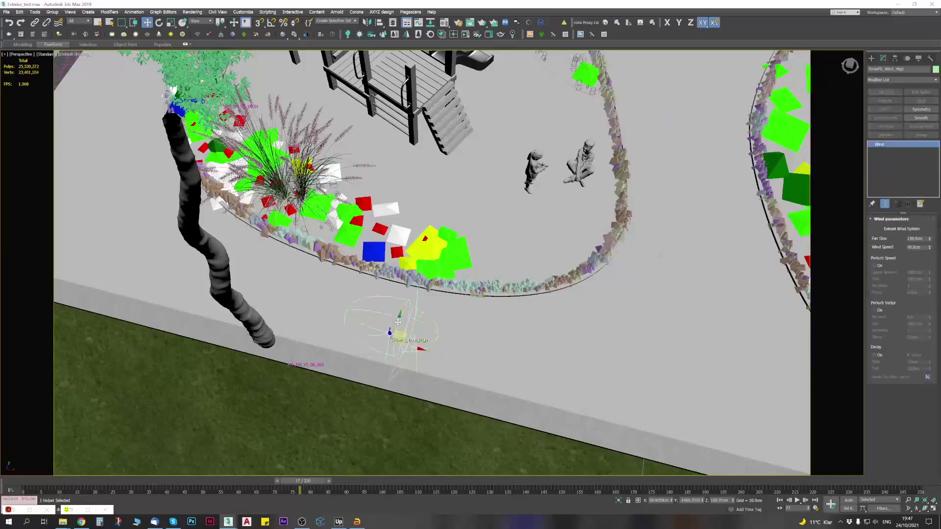
{"action": "scroll", "coordinate": [399, 326], "scroll_direction": "down", "scroll_amount": 6}
{"action": "key", "text": "e"}
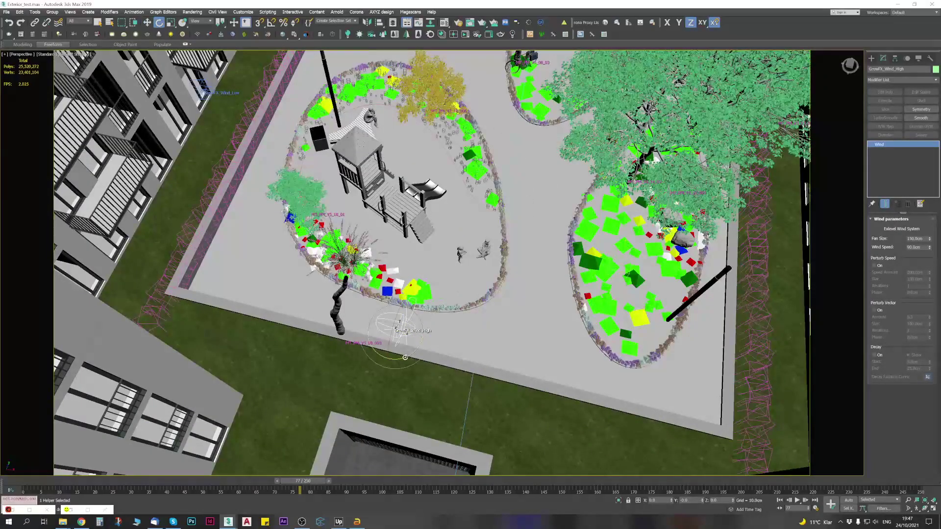
{"action": "left_click_drag", "start_coordinate": [408, 357], "coordinate": [421, 346]}
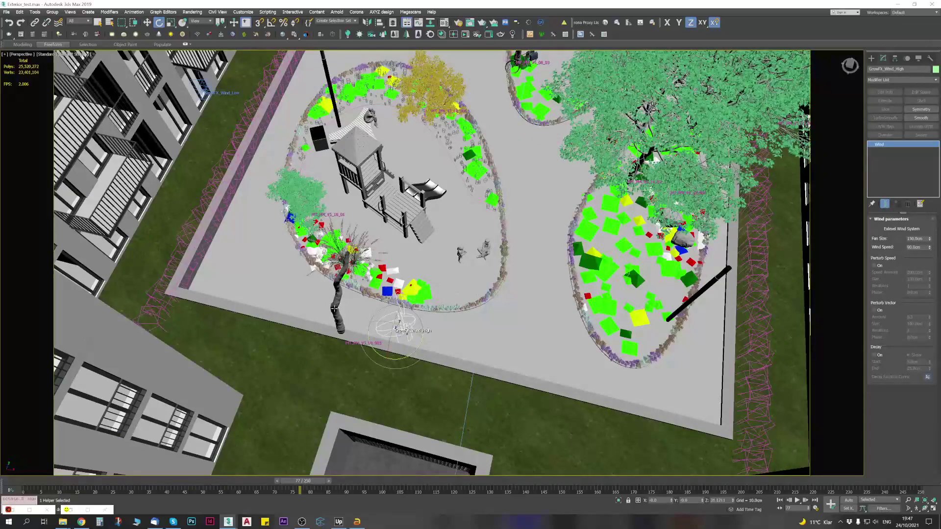
Step: Reselect the GrowFX tree at the trunk's base in wireframe display and restore the shaded view
{"action": "left_click", "coordinate": [344, 328]}
{"action": "key", "text": "w"}
{"action": "middle_click_drag", "start_coordinate": [344, 328], "coordinate": [347, 361], "text": "alt"}
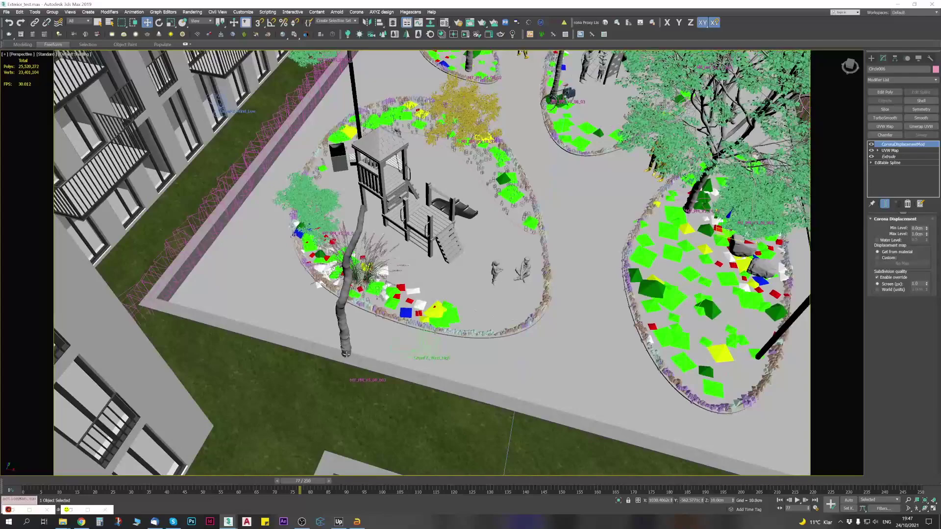
{"action": "key", "text": "F3"}
{"action": "left_click", "coordinate": [346, 353]}
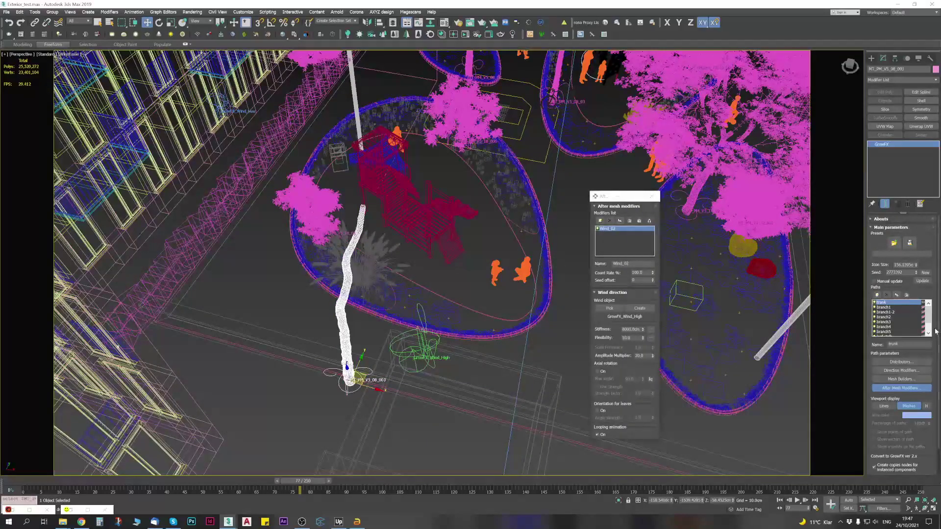
{"action": "key", "text": "F3"}
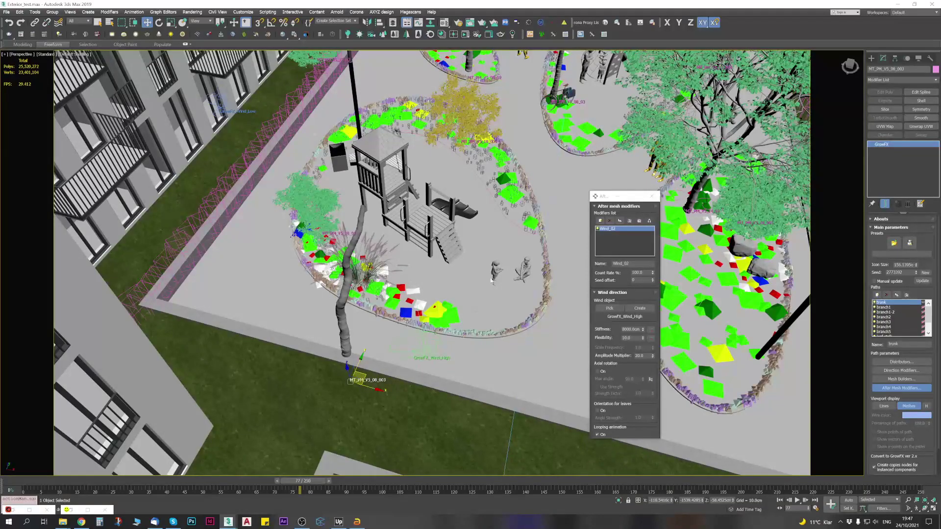
Step: Show the branch1 path's mesh on the tree and compare its movement at about frames 14 and 55
{"action": "left_click", "coordinate": [923, 308]}
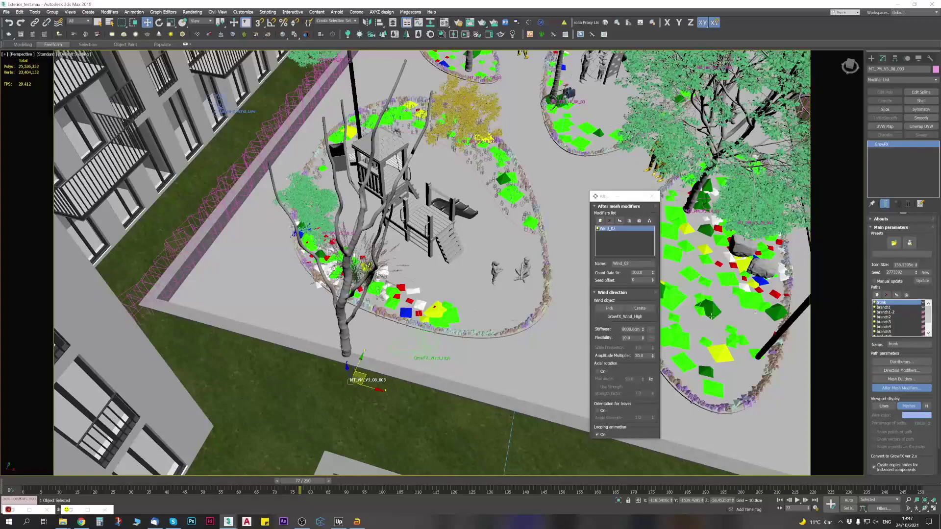
{"action": "scroll", "coordinate": [343, 325], "scroll_direction": "down", "scroll_amount": 3}
{"action": "middle_click_drag", "start_coordinate": [343, 325], "coordinate": [377, 297], "text": "alt"}
{"action": "scroll", "coordinate": [320, 290], "scroll_direction": "up", "scroll_amount": 2}
{"action": "left_click", "coordinate": [82, 480]}
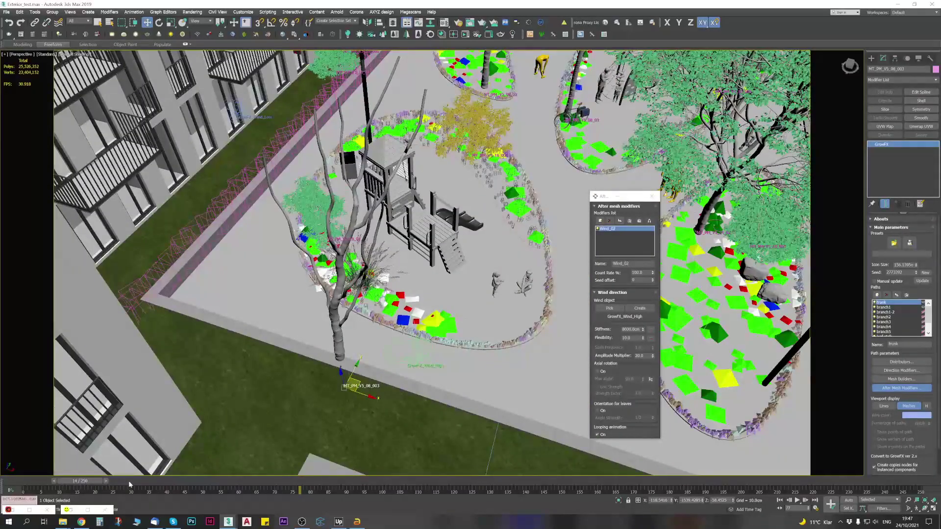
{"action": "left_click_drag", "start_coordinate": [156, 483], "coordinate": [229, 484]}
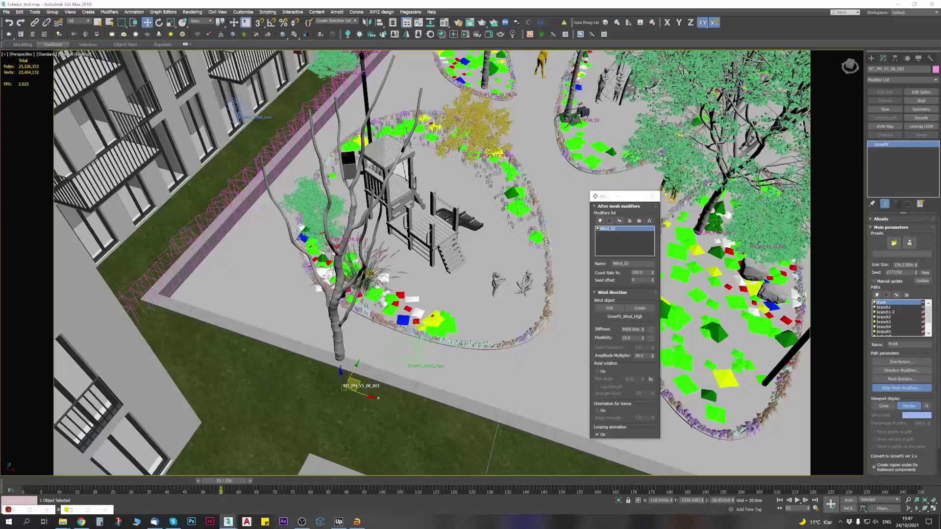
Step: Set the Flexibility of the trunk's Wind_02 modifier to 0.1
{"action": "double_click", "coordinate": [630, 338]}
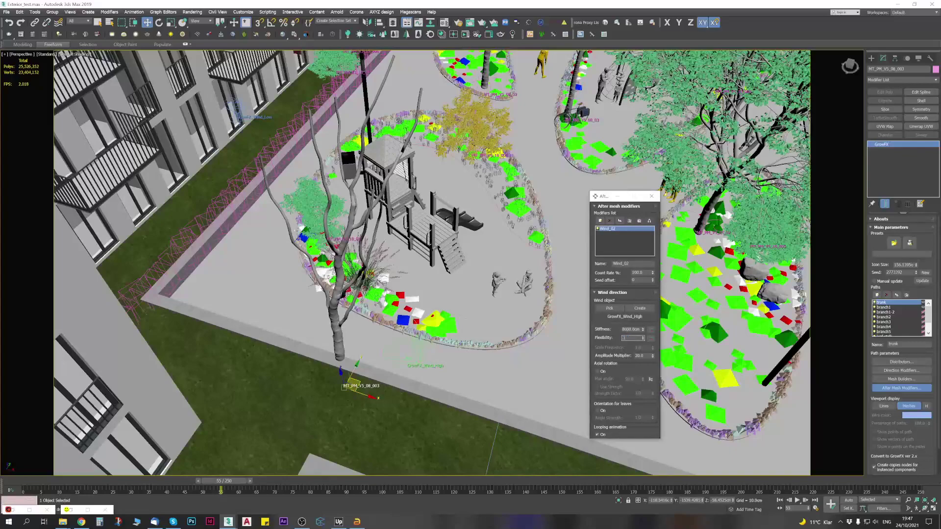
{"action": "type", "text": "0.1"}
{"action": "key", "text": "Return"}
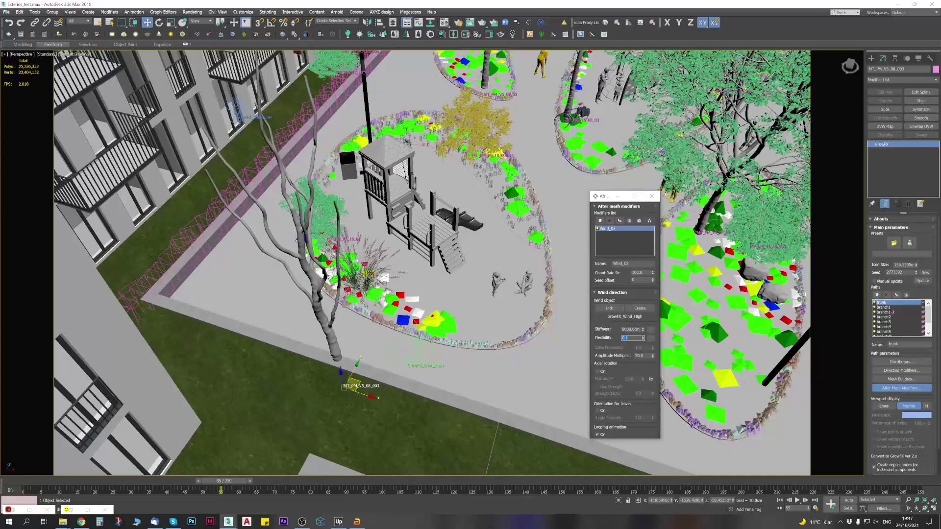
Step: Compare the bent trunk and branch1 at about frames 36, 53, 59 and 64
{"action": "left_click", "coordinate": [85, 482]}
{"action": "left_click", "coordinate": [140, 482]}
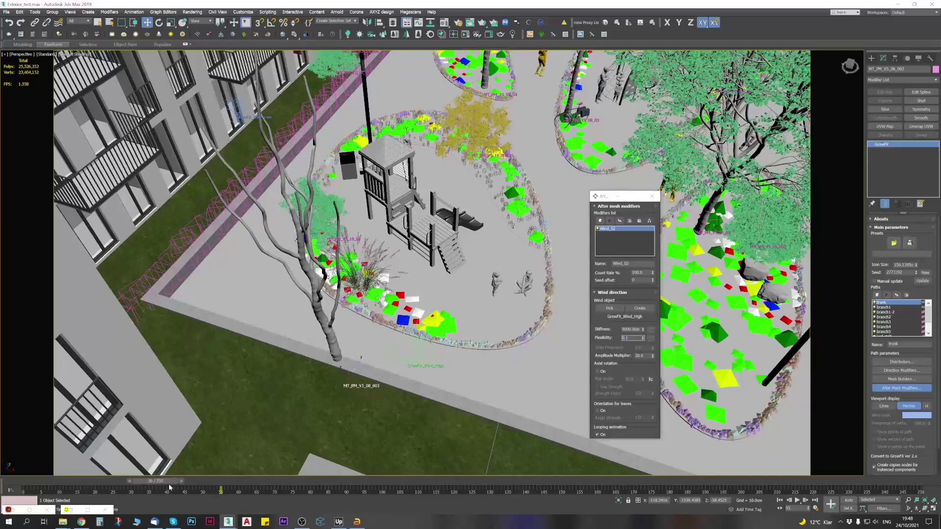
{"action": "left_click", "coordinate": [216, 490]}
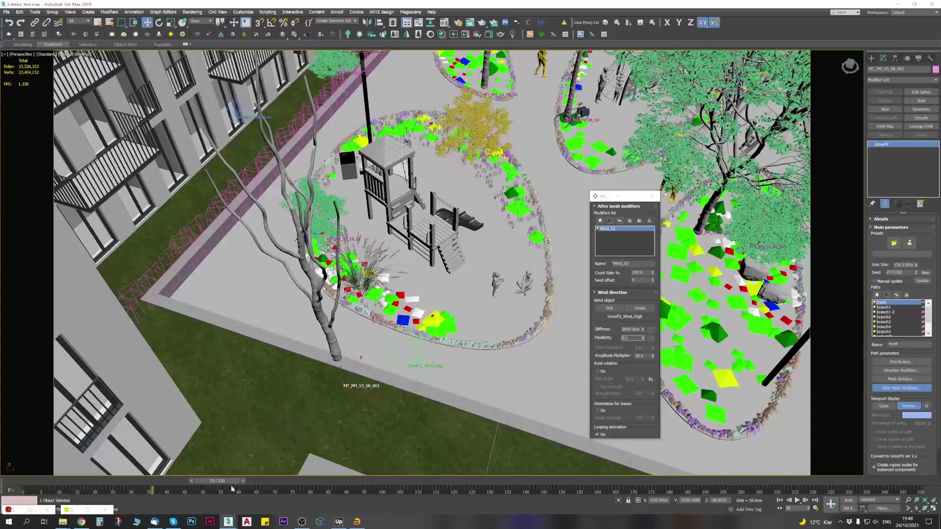
{"action": "left_click", "coordinate": [236, 489]}
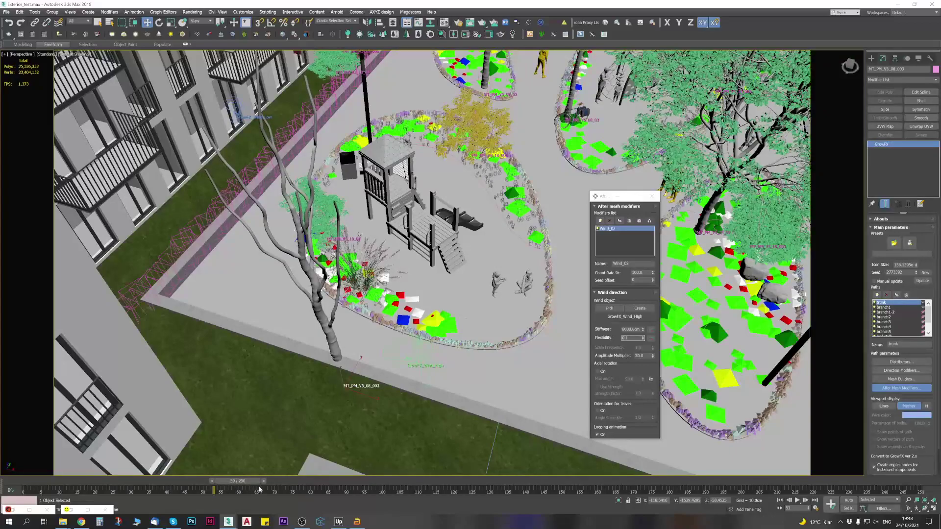
{"action": "left_click", "coordinate": [255, 487]}
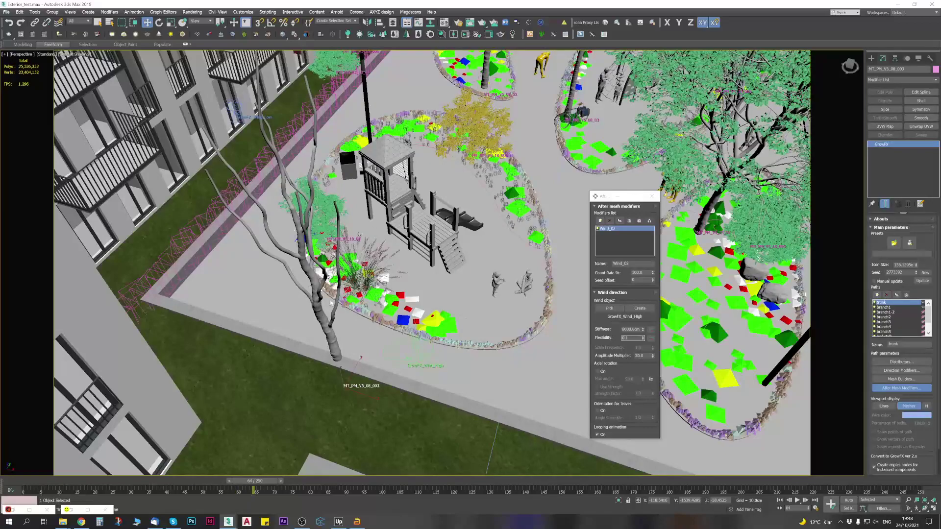
{"action": "middle_click_drag", "start_coordinate": [332, 303], "coordinate": [363, 300], "text": "alt"}
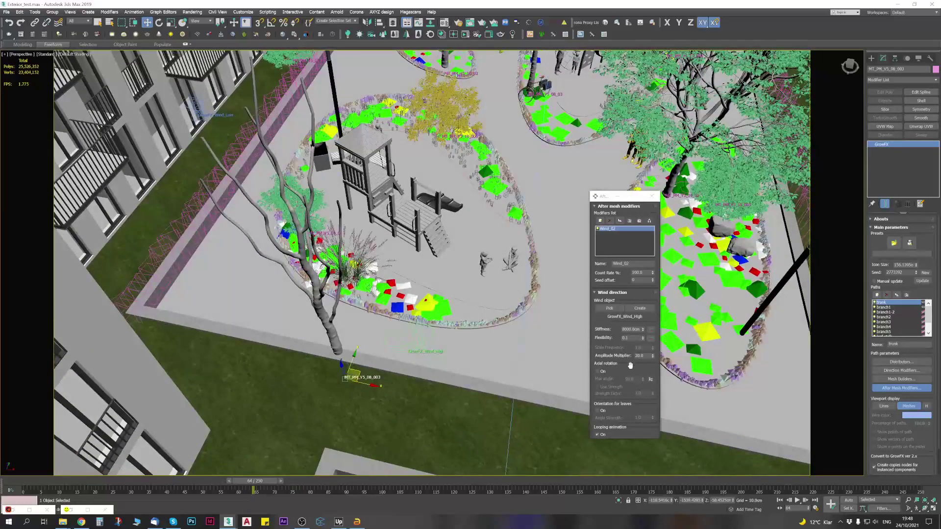
Step: Review the trunk's Flexibility and Stiffness, and compare the after-mesh modifiers of the branch1, branch1-2, branch2 and branch3 paths
{"action": "double_click", "coordinate": [630, 338]}
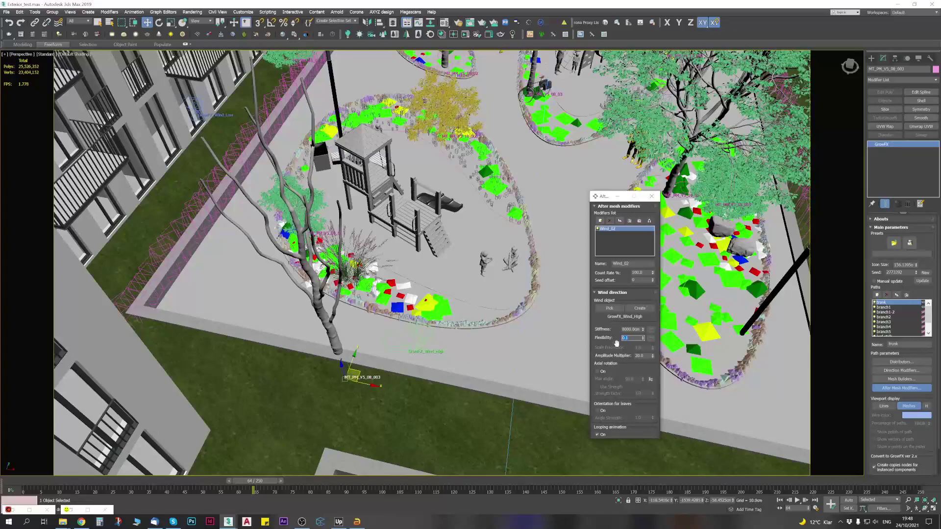
{"action": "left_click", "coordinate": [629, 329]}
{"action": "mouse_move", "coordinate": [928, 308]}
{"action": "left_mouse_down"}
{"action": "mouse_move", "coordinate": [929, 327]}
{"action": "mouse_move", "coordinate": [930, 305]}
{"action": "left_mouse_up"}
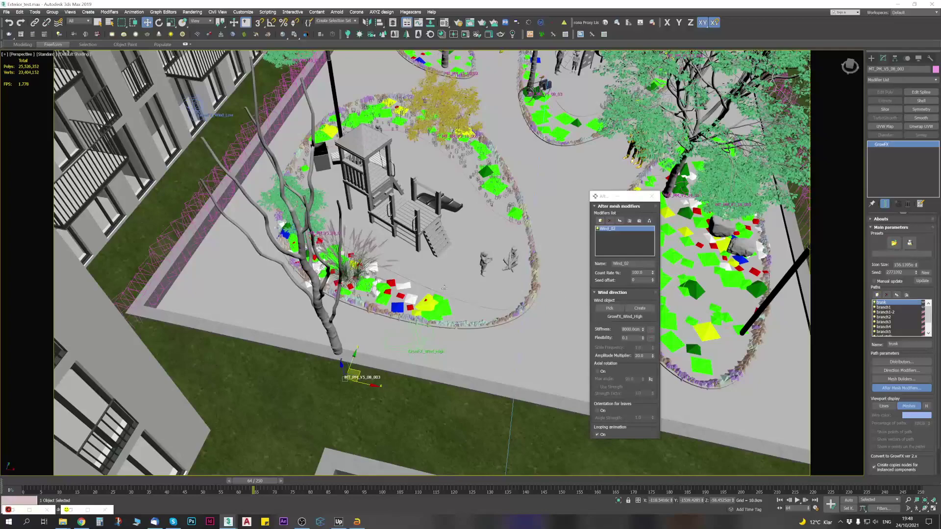
{"action": "left_click", "coordinate": [888, 313]}
{"action": "left_click", "coordinate": [888, 317]}
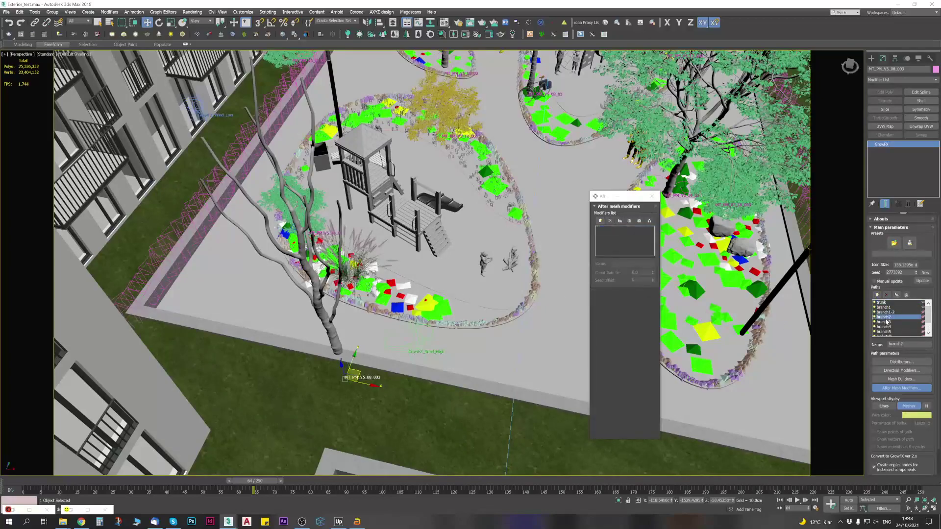
{"action": "left_click", "coordinate": [887, 322]}
{"action": "left_click", "coordinate": [888, 308]}
{"action": "left_click", "coordinate": [887, 317]}
{"action": "left_click", "coordinate": [888, 322]}
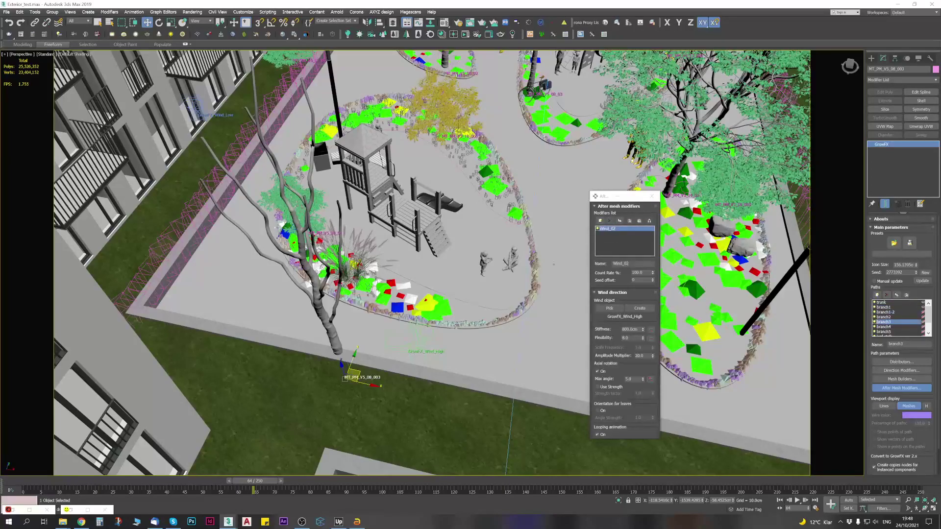
Step: Examine the Stiffness and Flexibility settings of branch3's Wind_02 modifier
{"action": "left_click", "coordinate": [598, 221]}
{"action": "left_click", "coordinate": [605, 198]}
{"action": "scroll", "coordinate": [614, 326], "scroll_direction": "down", "scroll_amount": 1}
{"action": "left_click_drag", "start_coordinate": [640, 319], "coordinate": [601, 315]}
{"action": "key", "text": "Tab"}
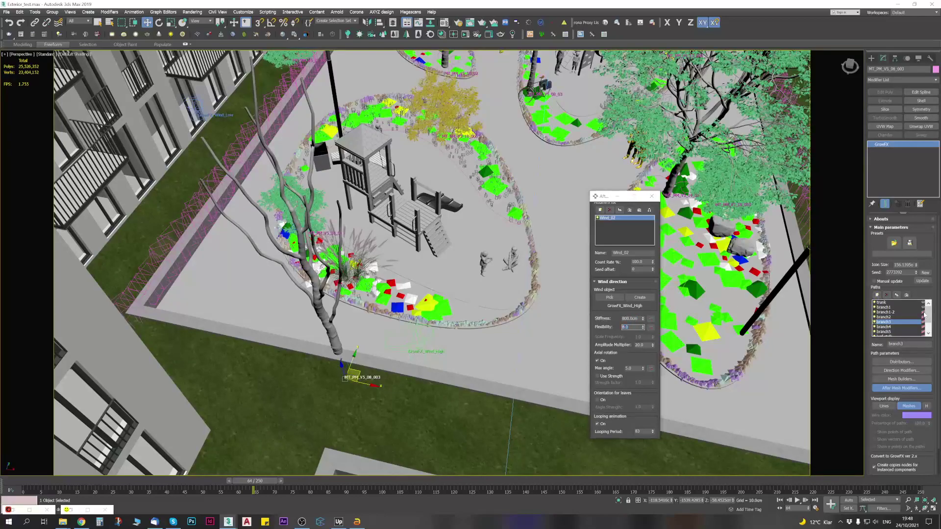
Step: Show the meshes of the branch2 and branch3 paths on the tree
{"action": "left_click", "coordinate": [923, 317]}
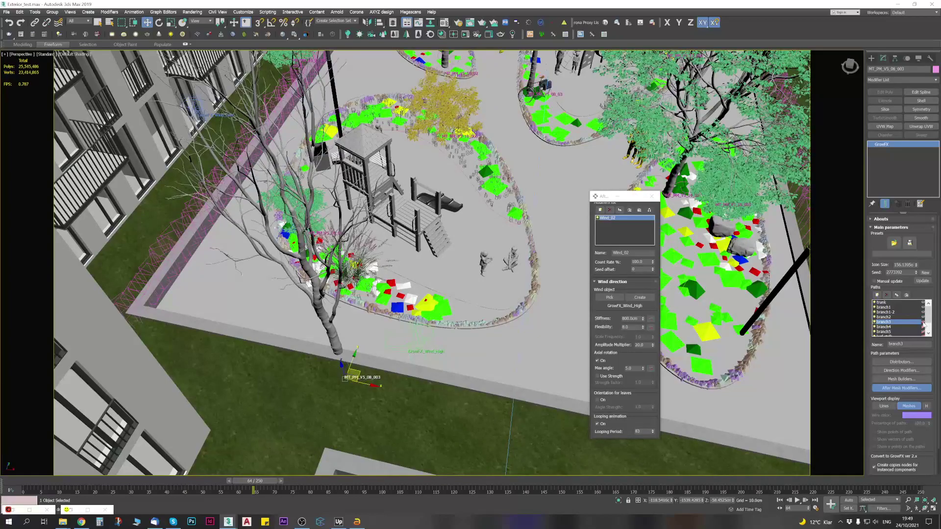
{"action": "left_click", "coordinate": [923, 321]}
{"action": "scroll", "coordinate": [331, 220], "scroll_direction": "up", "scroll_amount": 2}
{"action": "scroll", "coordinate": [355, 194], "scroll_direction": "down", "scroll_amount": 1}
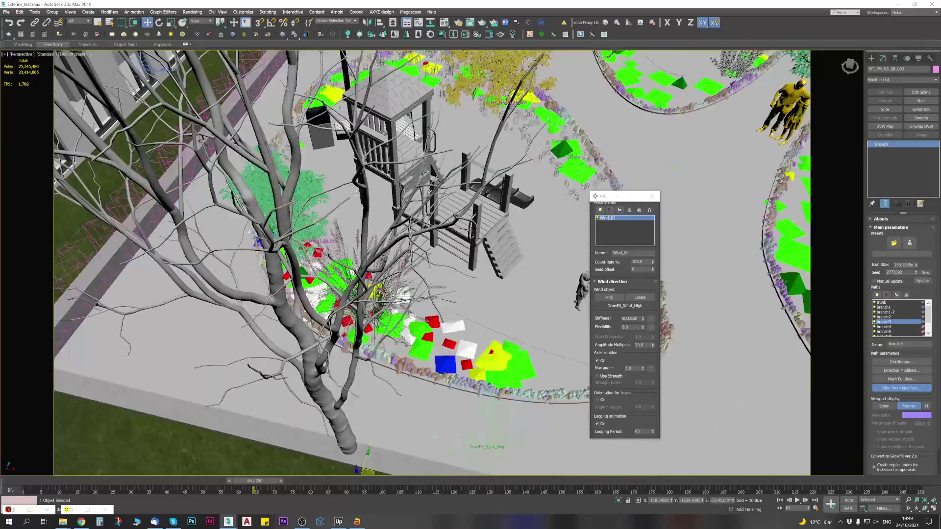
Step: Compare the movement of the smaller branches at about frames 65, 83, 94 and 98
{"action": "left_click", "coordinate": [283, 482]}
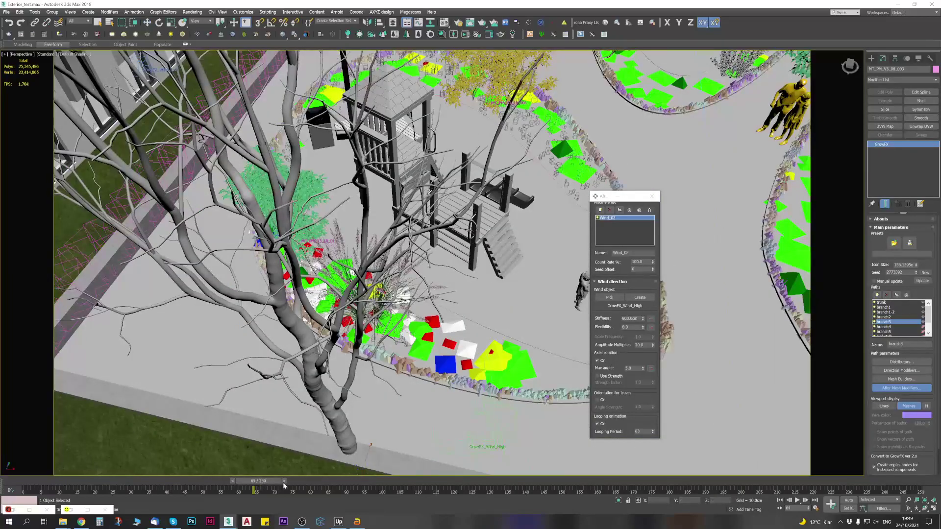
{"action": "left_click", "coordinate": [320, 482]}
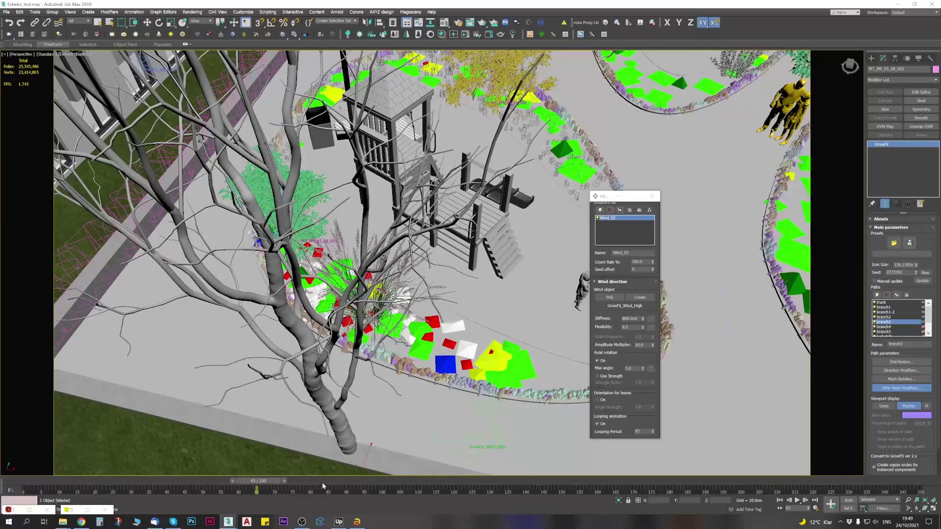
{"action": "left_click", "coordinate": [365, 484]}
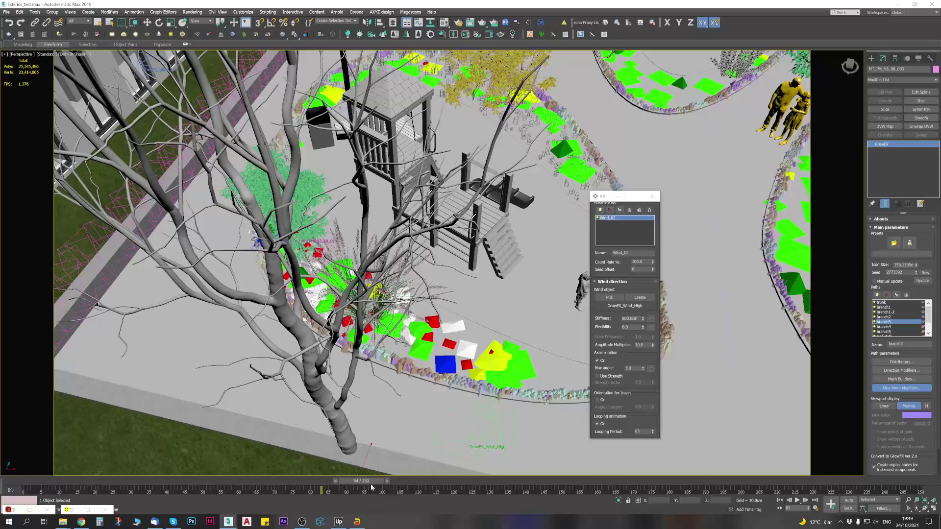
{"action": "left_click", "coordinate": [377, 485]}
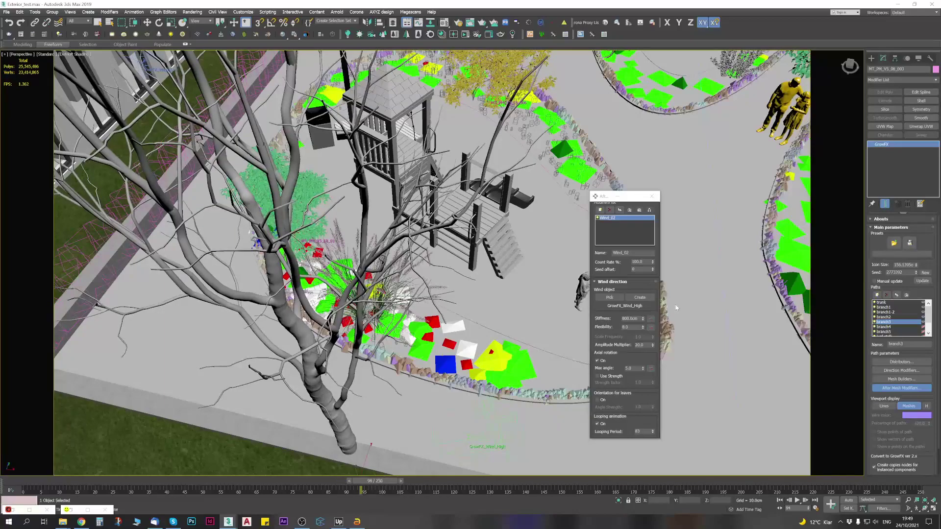
Step: Set the Flexibility of branch3's Wind_02 modifier to 4
{"action": "left_click", "coordinate": [632, 328]}
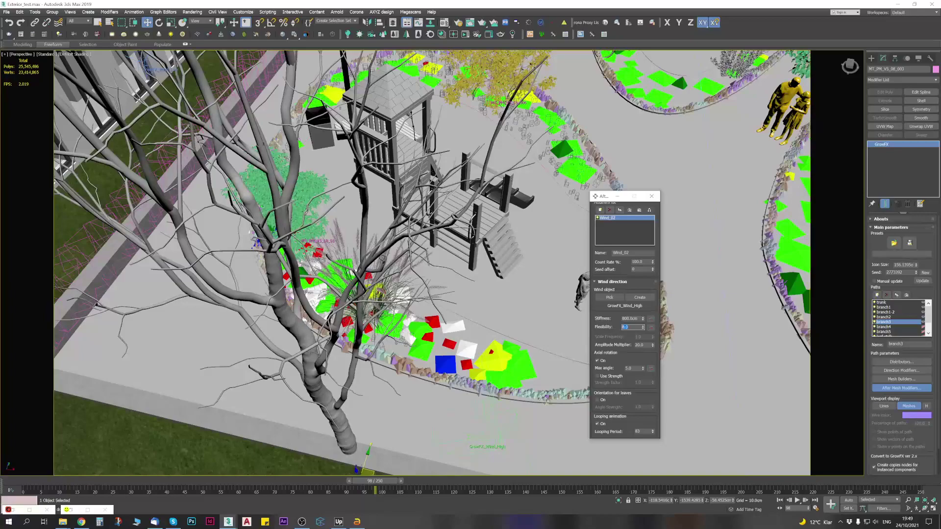
{"action": "double_click", "coordinate": [627, 327]}
{"action": "type", "text": "4"}
{"action": "key", "text": "Return"}
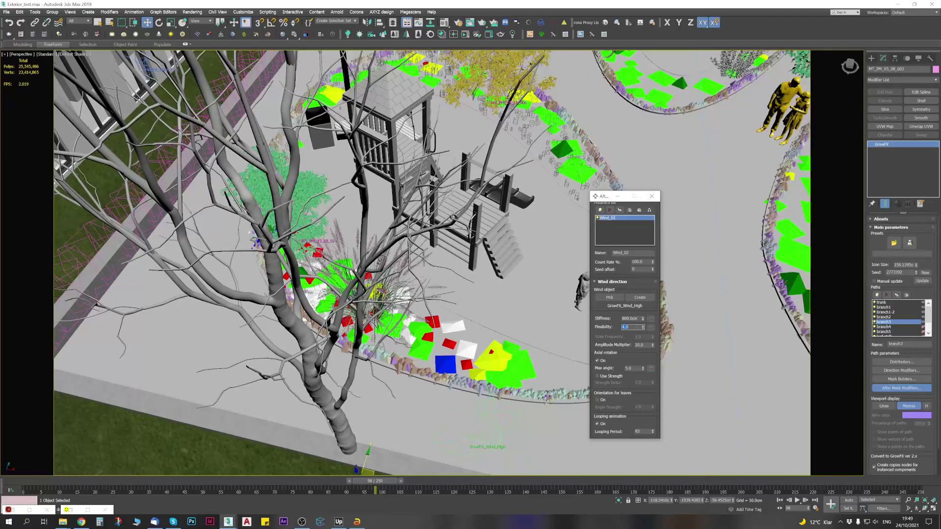
Step: Compare the branches' movement with branch3's new flexibility at about frames 1, 28, 62 and 91
{"action": "left_click", "coordinate": [32, 485]}
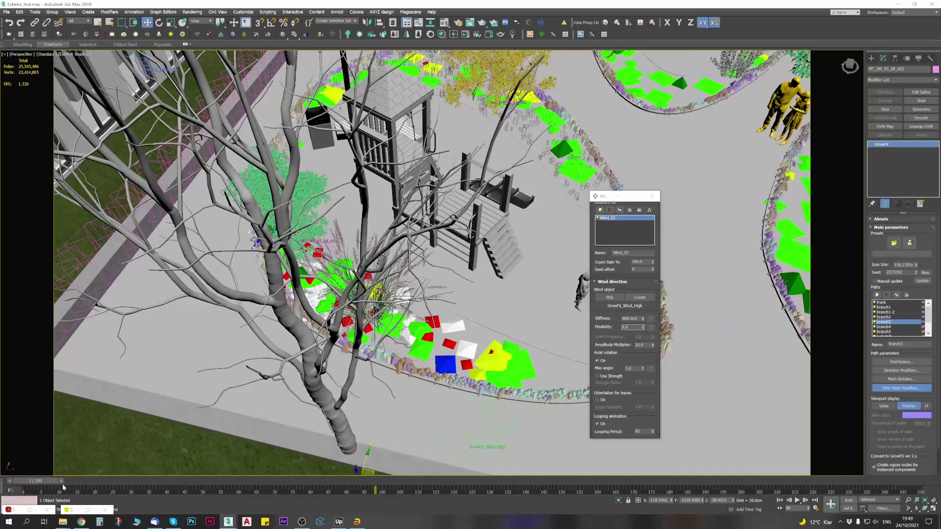
{"action": "left_click", "coordinate": [123, 486]}
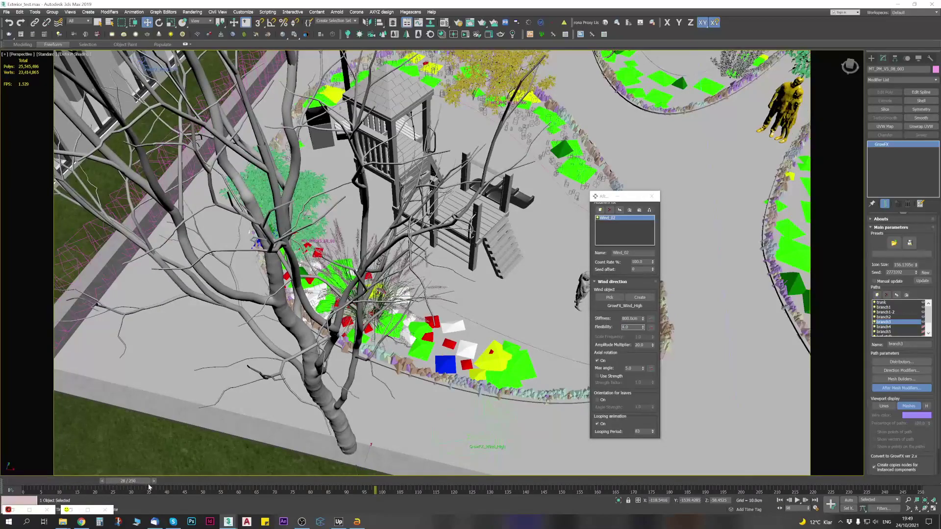
{"action": "left_click", "coordinate": [245, 485]}
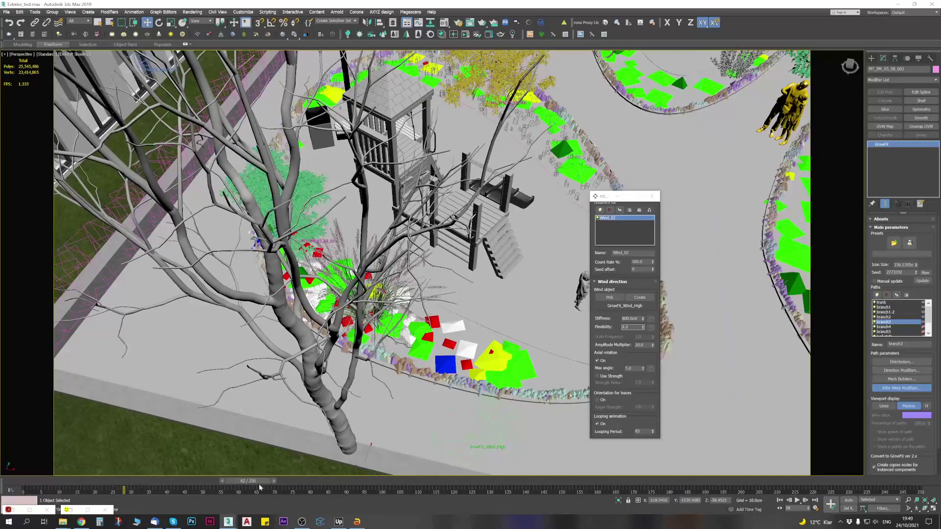
{"action": "left_click", "coordinate": [278, 487]}
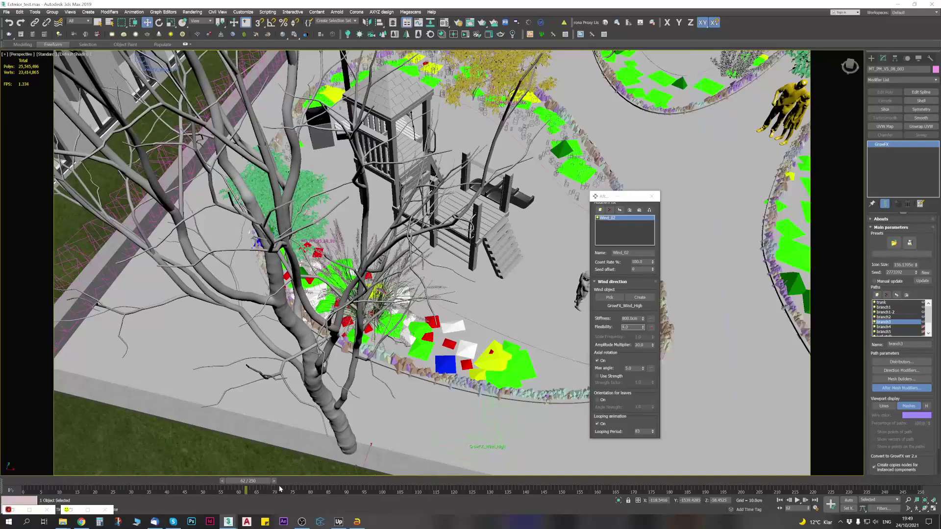
{"action": "left_click", "coordinate": [348, 485]}
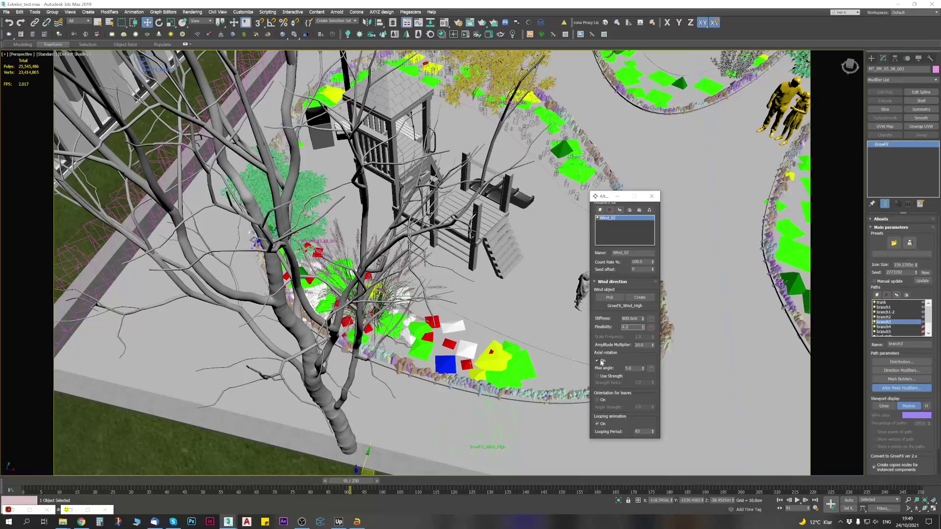
Step: Switch off Axial rotation in branch3's Wind_02 modifier
{"action": "left_click", "coordinate": [602, 361]}
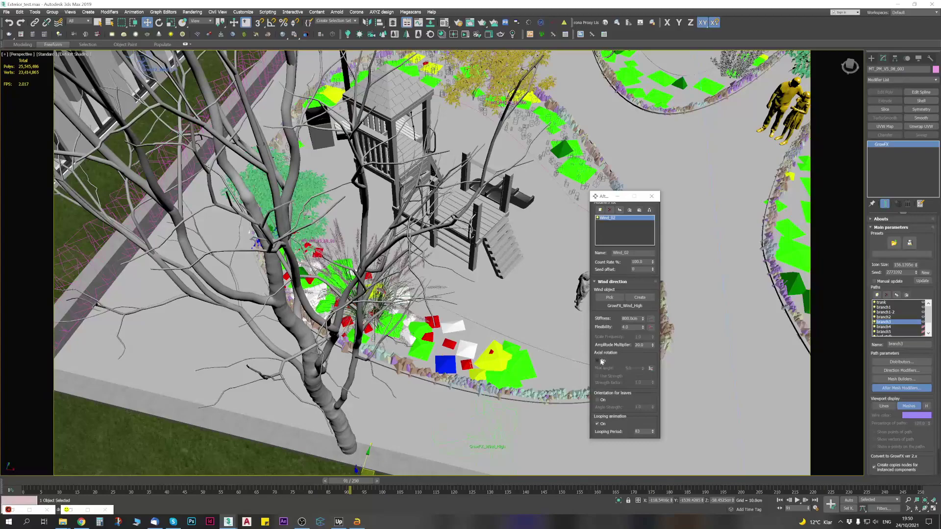
{"action": "left_click", "coordinate": [603, 361]}
{"action": "left_click", "coordinate": [603, 361]}
{"action": "left_click", "coordinate": [602, 362]}
Step: Compare the after-mesh modifiers of the leaf stalk and leaf paths, return to leaf stalk's Wind_01, and examine the stalks on the tree
{"action": "scroll", "coordinate": [920, 326], "scroll_direction": "down", "scroll_amount": 1}
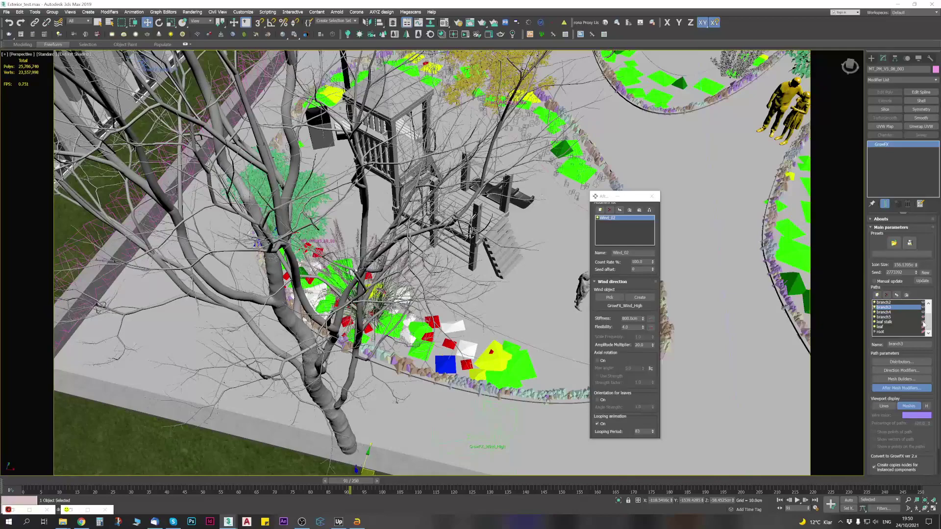
{"action": "left_click", "coordinate": [885, 323]}
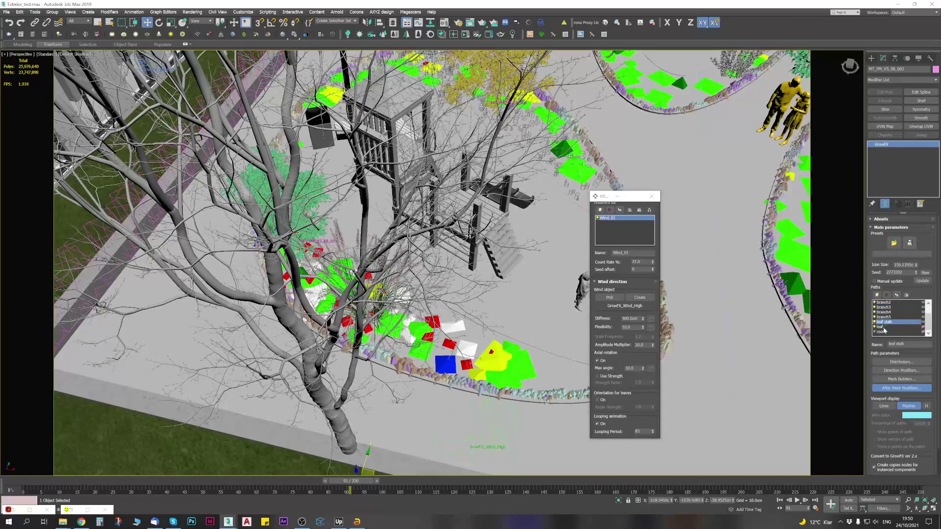
{"action": "left_click", "coordinate": [883, 328]}
{"action": "left_click", "coordinate": [885, 322]}
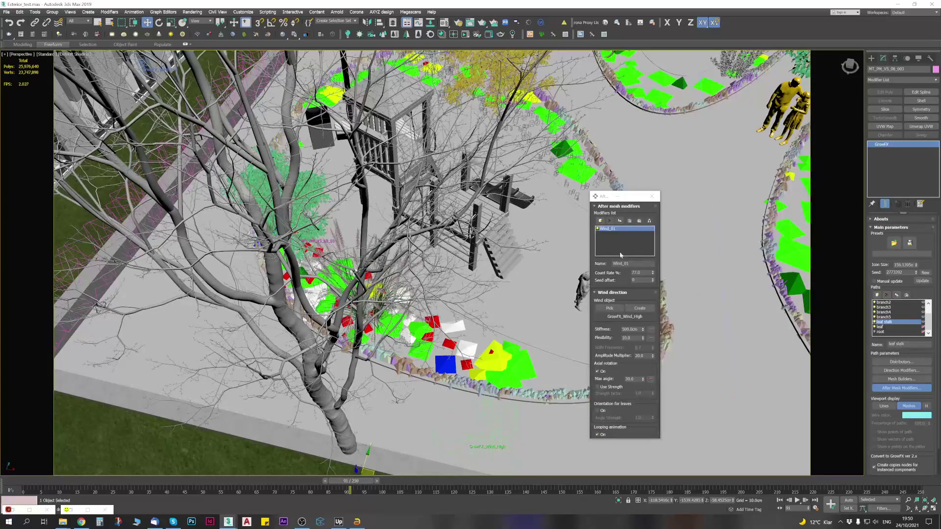
{"action": "scroll", "coordinate": [543, 235], "scroll_direction": "up", "scroll_amount": 3}
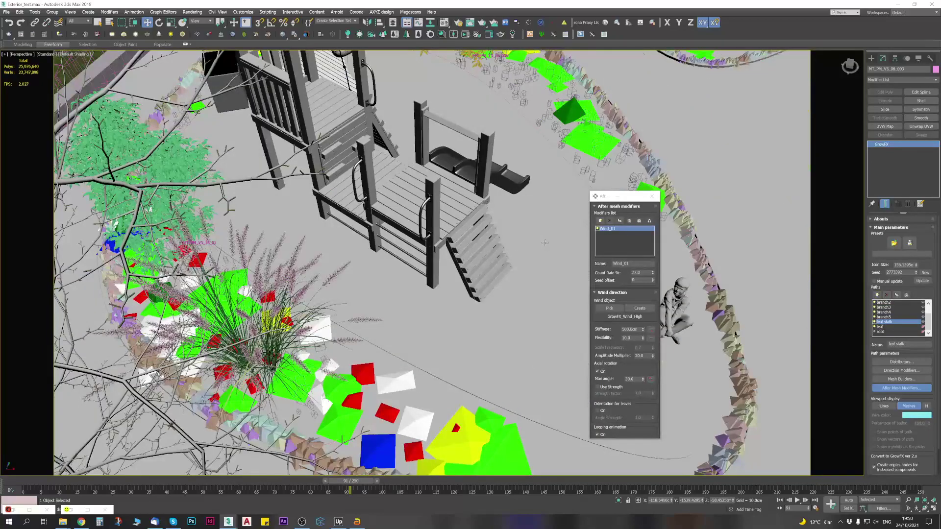
{"action": "scroll", "coordinate": [539, 250], "scroll_direction": "down", "scroll_amount": 3}
{"action": "scroll", "coordinate": [538, 265], "scroll_direction": "up", "scroll_amount": 3}
{"action": "scroll", "coordinate": [534, 265], "scroll_direction": "down", "scroll_amount": 4}
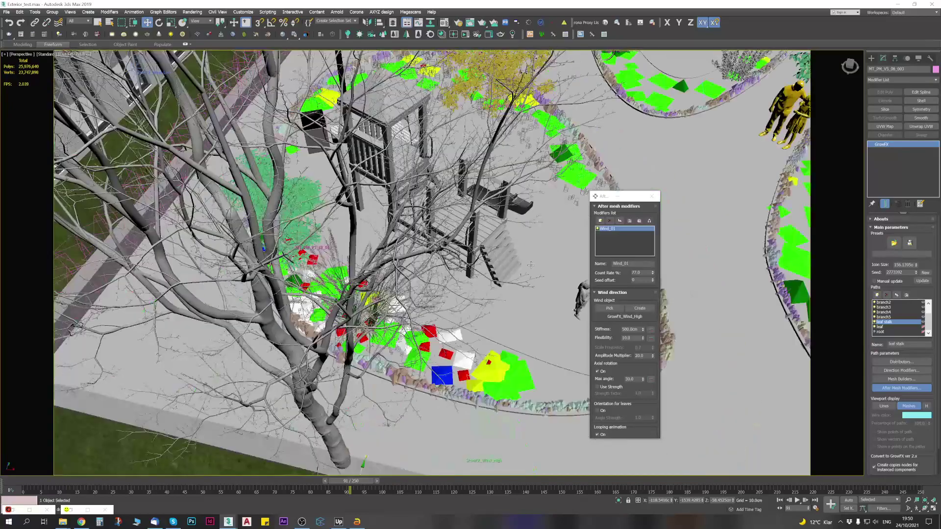
{"action": "scroll", "coordinate": [539, 276], "scroll_direction": "down", "scroll_amount": 2}
{"action": "scroll", "coordinate": [537, 283], "scroll_direction": "up", "scroll_amount": 3}
{"action": "scroll", "coordinate": [535, 290], "scroll_direction": "down", "scroll_amount": 1}
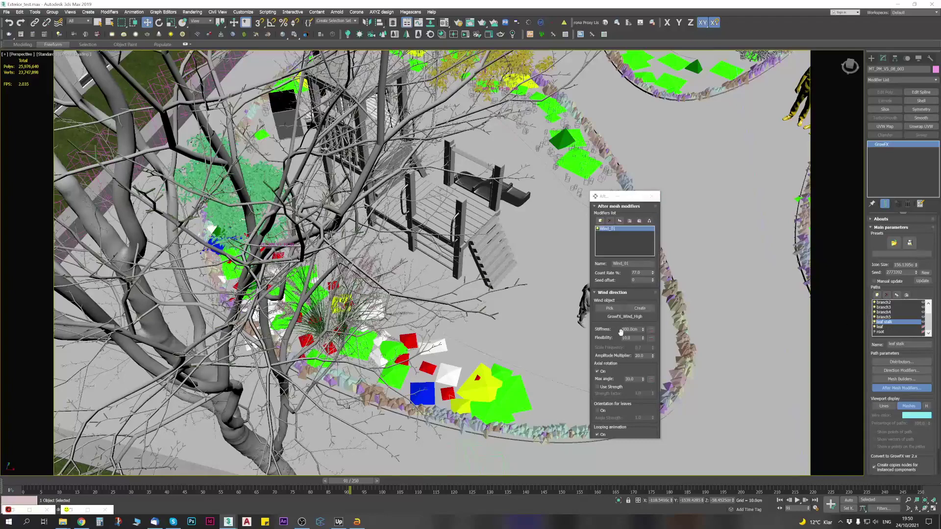
Step: Review the Flexibility and Max angle of leaf stalk's Wind_01, and display the leaf path's mesh for a close look at the leaves
{"action": "left_click", "coordinate": [630, 338]}
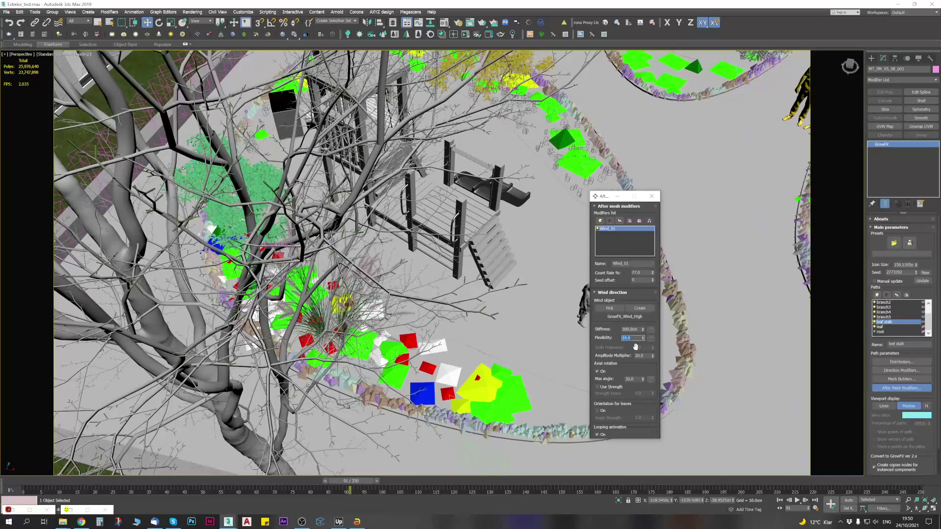
{"action": "left_click", "coordinate": [632, 379]}
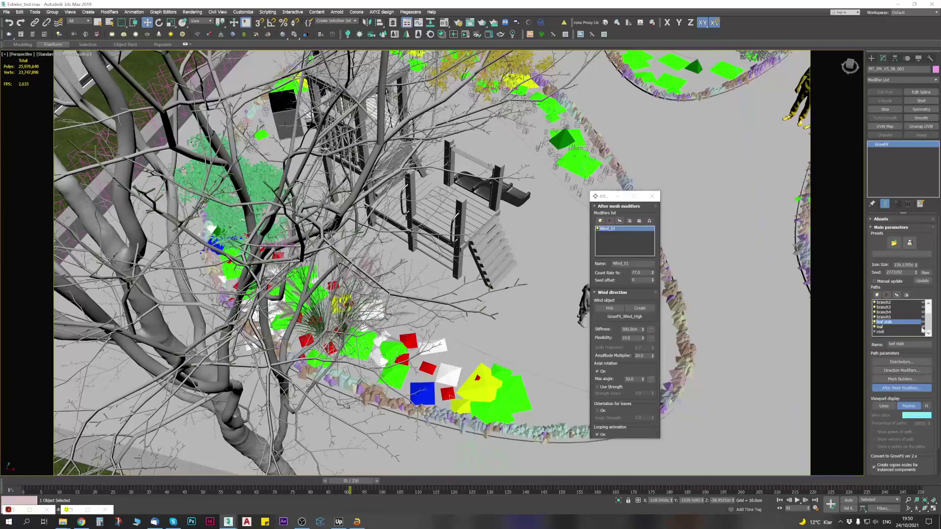
{"action": "left_click", "coordinate": [923, 327]}
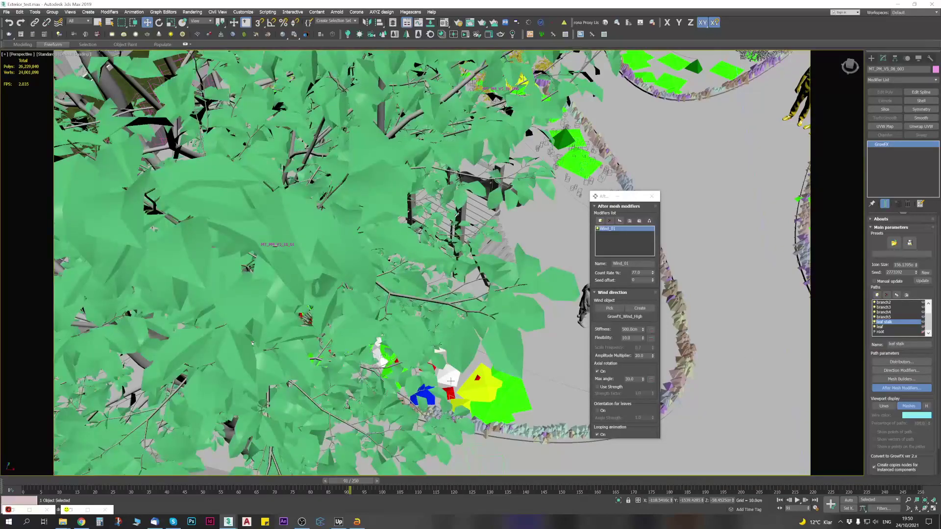
{"action": "scroll", "coordinate": [449, 383], "scroll_direction": "down", "scroll_amount": 3}
{"action": "middle_click_drag", "start_coordinate": [449, 382], "coordinate": [446, 337], "text": "alt"}
{"action": "scroll", "coordinate": [239, 428], "scroll_direction": "up", "scroll_amount": 6}
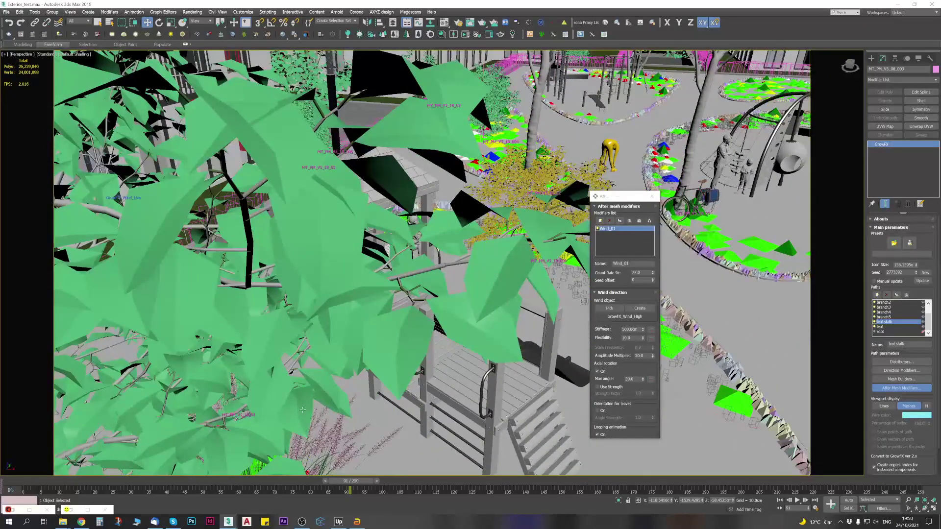
{"action": "scroll", "coordinate": [303, 410], "scroll_direction": "down", "scroll_amount": 2}
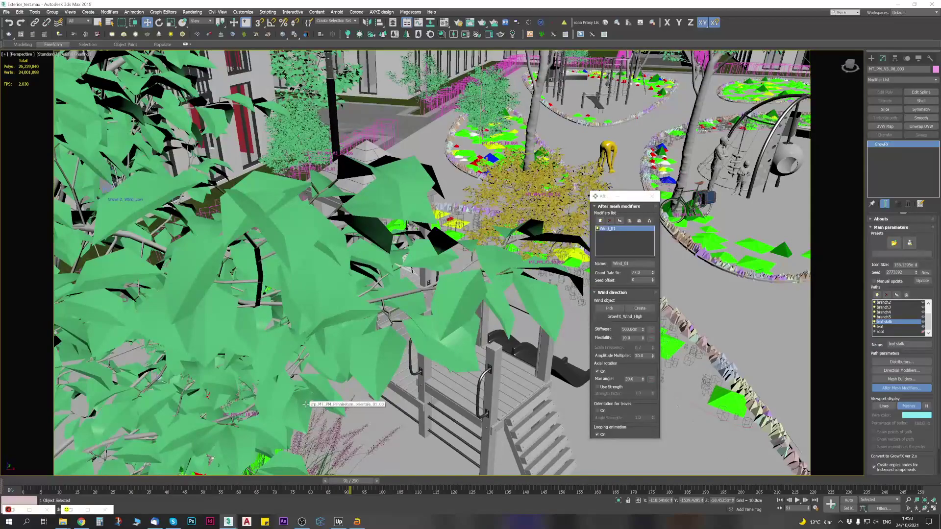
Step: Turn on edged faces in the viewport and compare the leaf positions at about frames 2 and 43
{"action": "key", "text": "F4"}
{"action": "scroll", "coordinate": [359, 377], "scroll_direction": "down", "scroll_amount": 3}
{"action": "scroll", "coordinate": [358, 381], "scroll_direction": "up", "scroll_amount": 3}
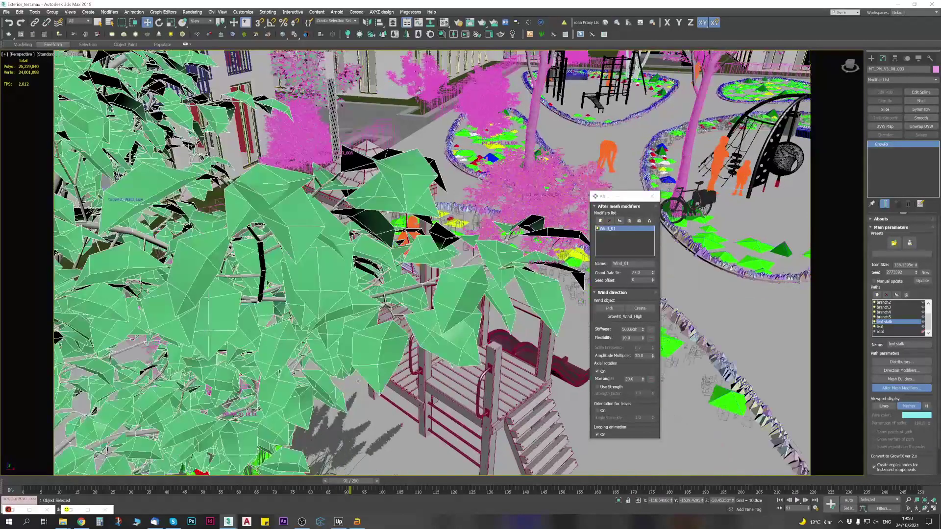
{"action": "left_click", "coordinate": [37, 480]}
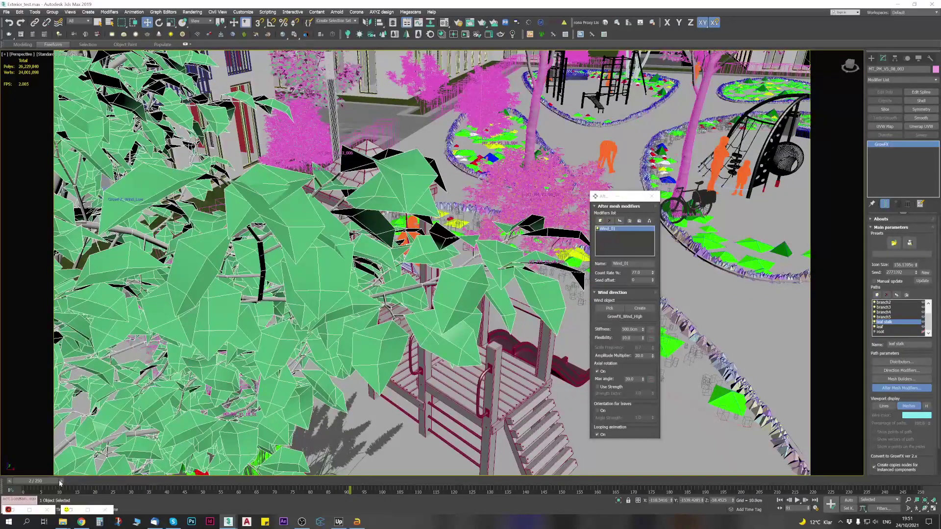
{"action": "left_click_drag", "start_coordinate": [107, 485], "coordinate": [192, 485]}
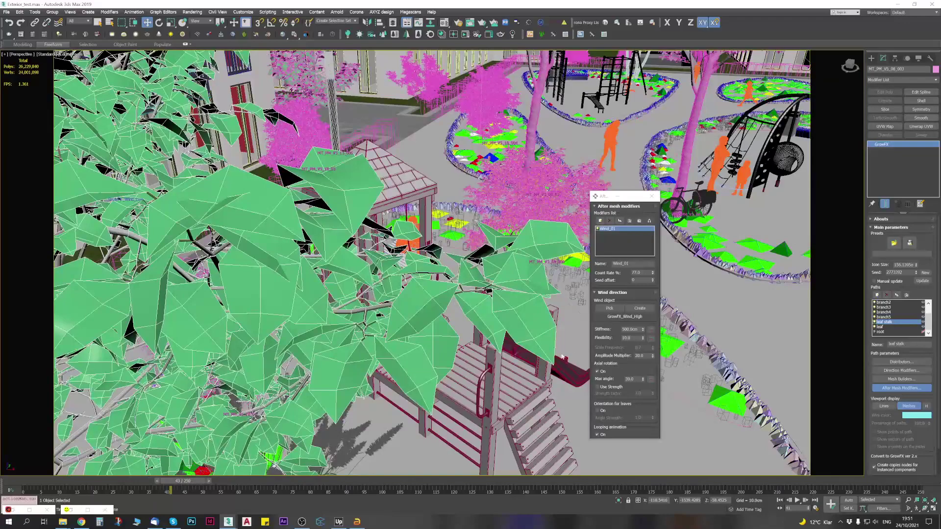
Step: Switch off Axial rotation in leaf stalk's Wind_01 modifier and check the leaves at about frame 29
{"action": "left_click", "coordinate": [597, 372]}
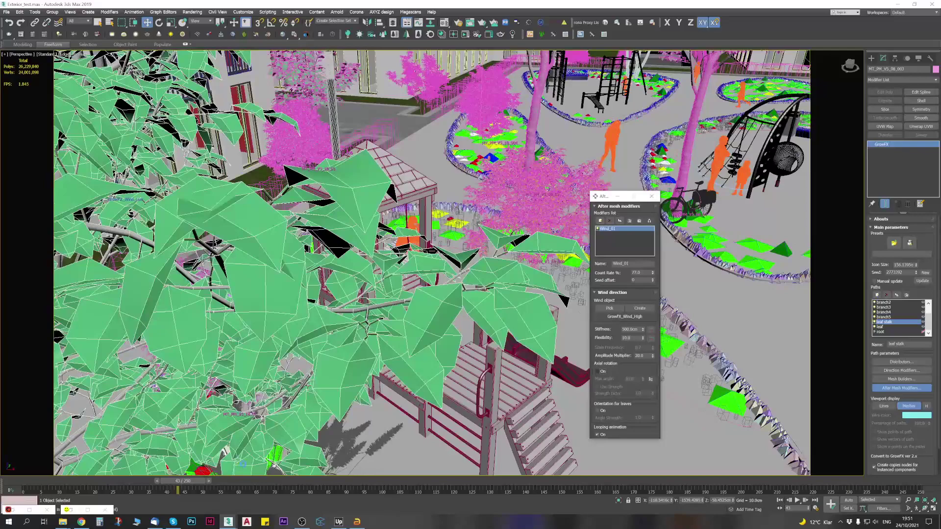
{"action": "key", "text": "Escape"}
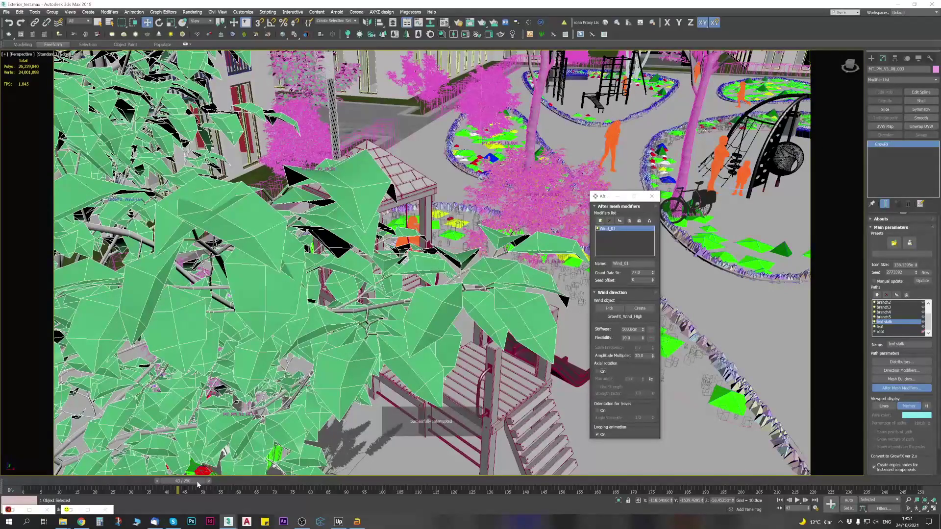
{"action": "left_click_drag", "start_coordinate": [205, 484], "coordinate": [128, 486]}
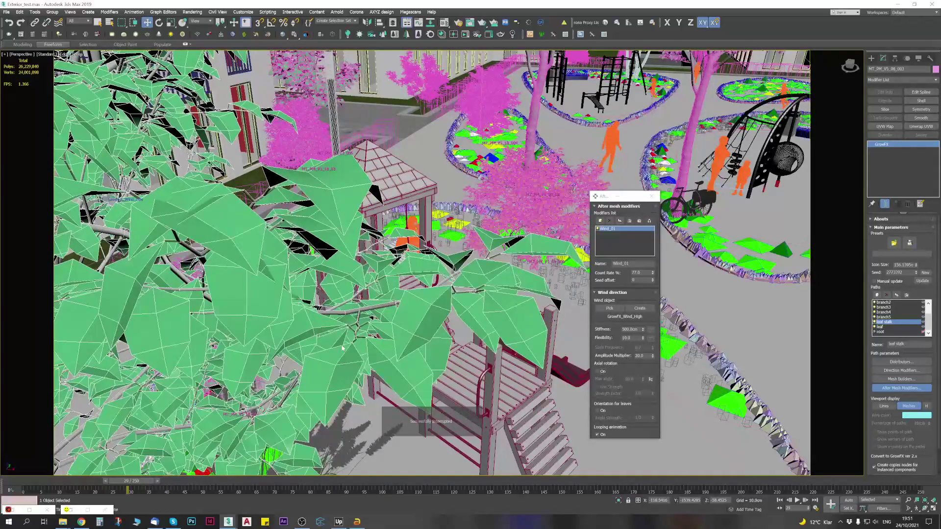
{"action": "scroll", "coordinate": [342, 346], "scroll_direction": "down", "scroll_amount": 3}
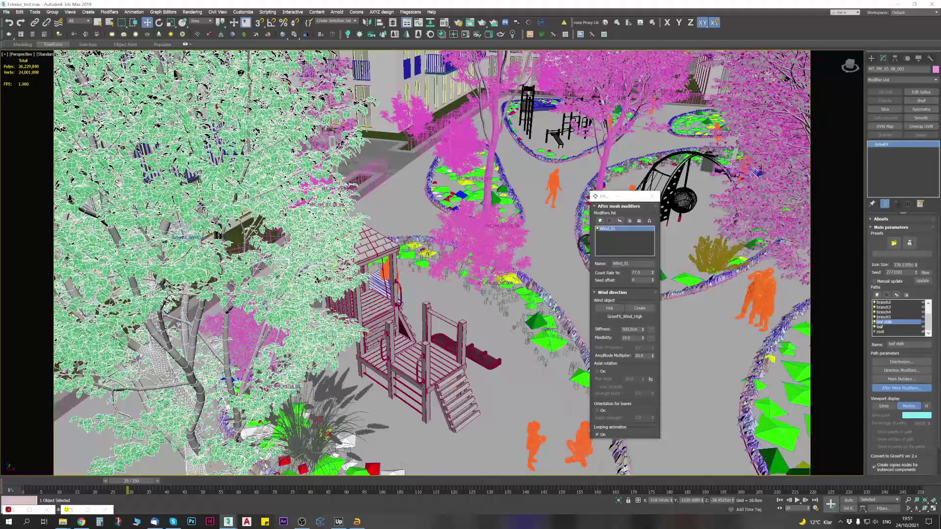
{"action": "scroll", "coordinate": [330, 334], "scroll_direction": "up", "scroll_amount": 3}
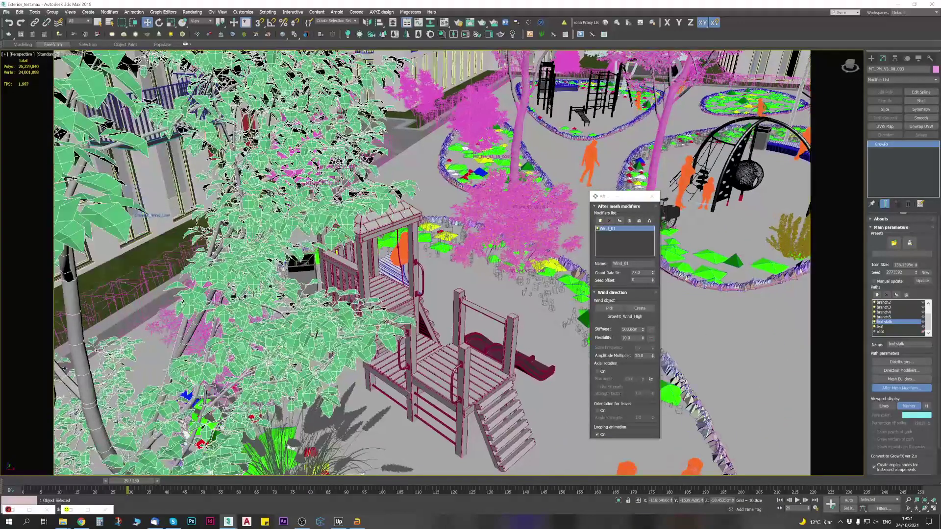
{"action": "scroll", "coordinate": [338, 338], "scroll_direction": "up", "scroll_amount": 3}
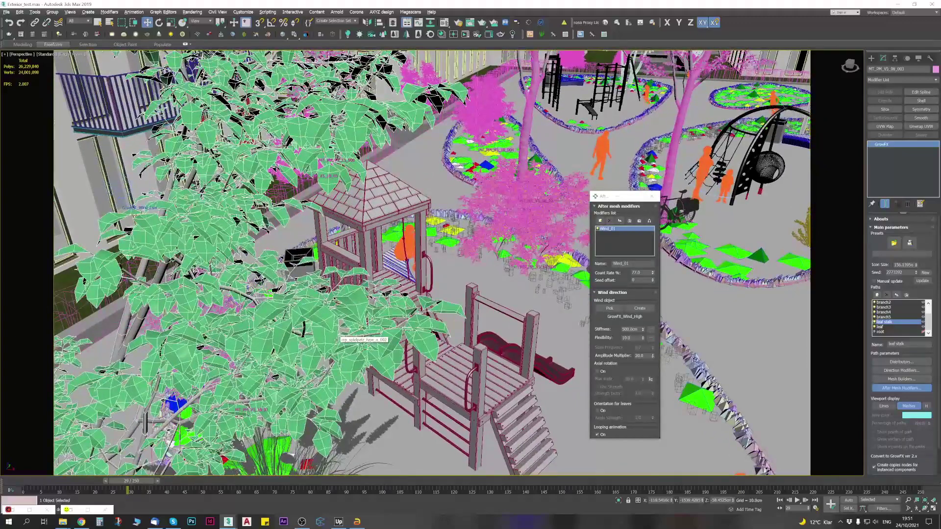
{"action": "scroll", "coordinate": [339, 337], "scroll_direction": "up", "scroll_amount": 1}
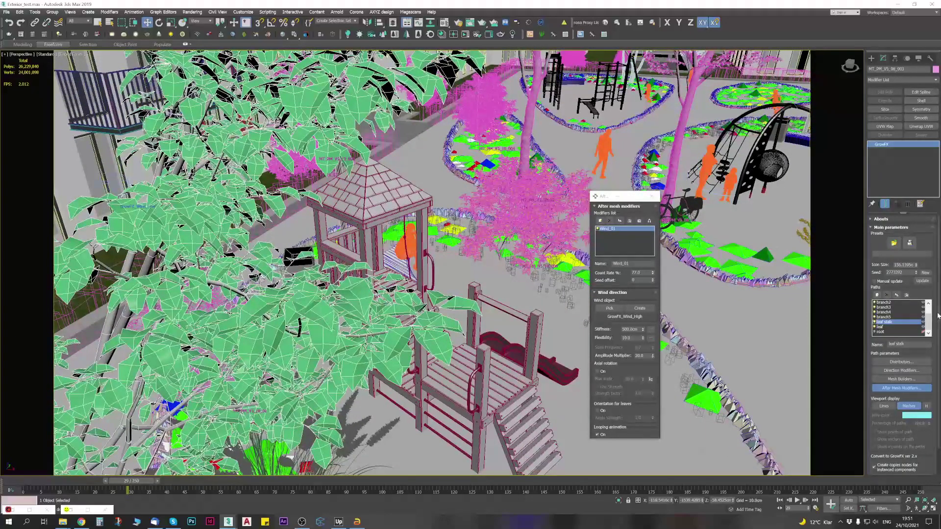
Step: Hide the meshes of the trunk, branch and leaf stalk paths, leaving the leaf mesh displayed
{"action": "left_click_drag", "start_coordinate": [928, 326], "coordinate": [928, 304]}
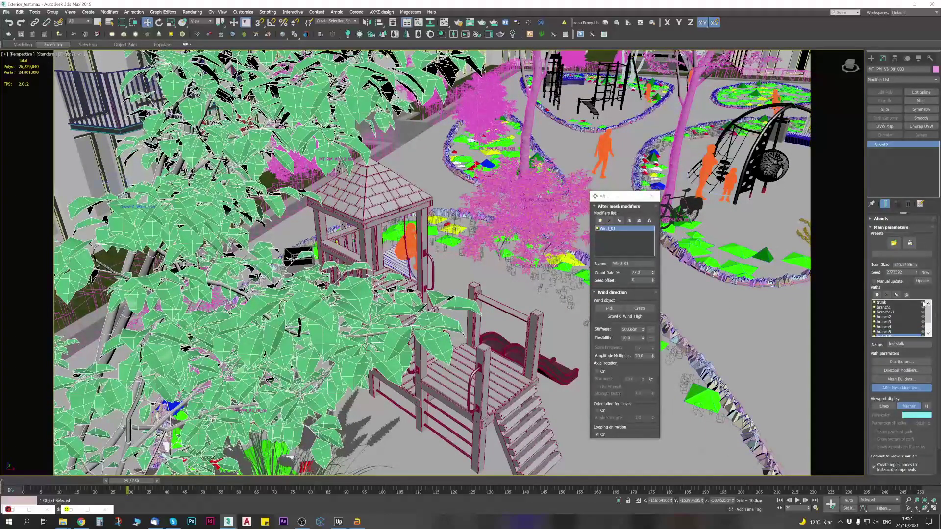
{"action": "left_click", "coordinate": [922, 302]}
{"action": "left_click", "coordinate": [922, 307]}
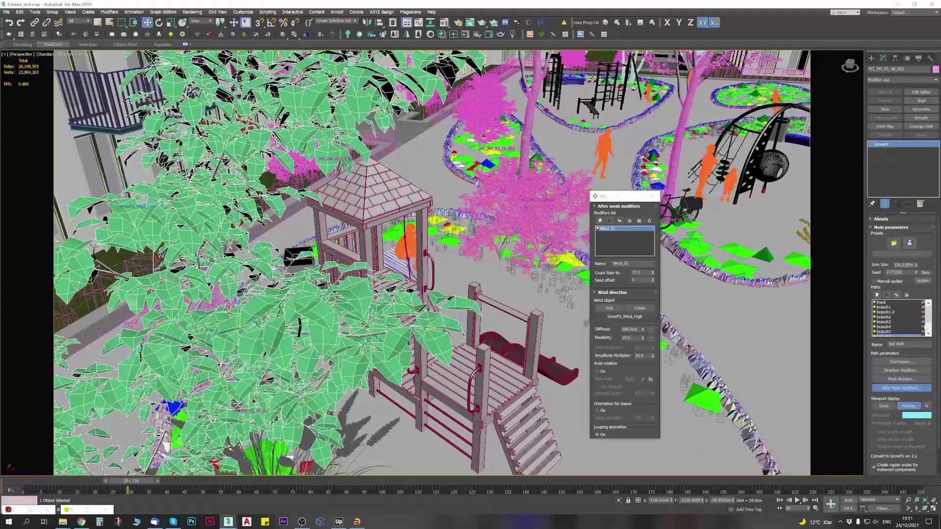
{"action": "scroll", "coordinate": [927, 331], "scroll_direction": "down", "scroll_amount": 1}
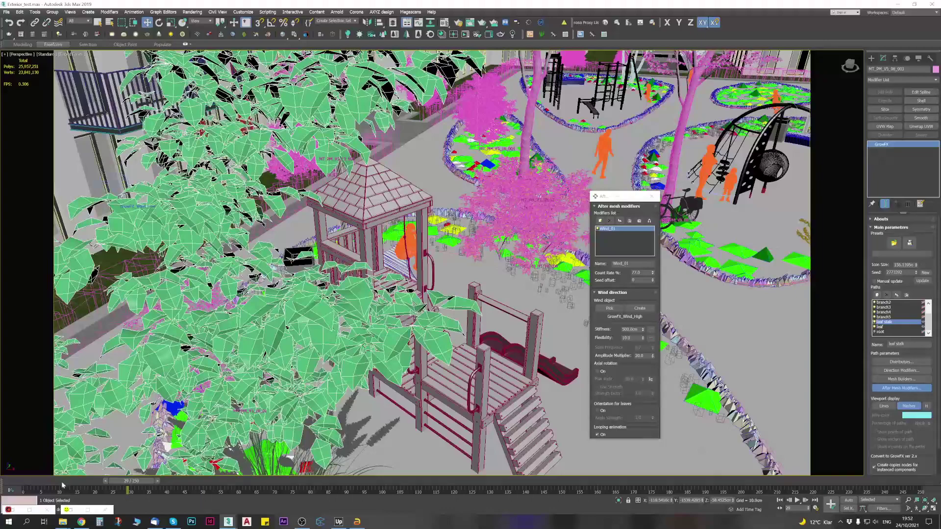
Step: Compare the movement of the isolated leaf mesh at about frames 0, 20, 33, 49 and 57
{"action": "left_click", "coordinate": [37, 485]}
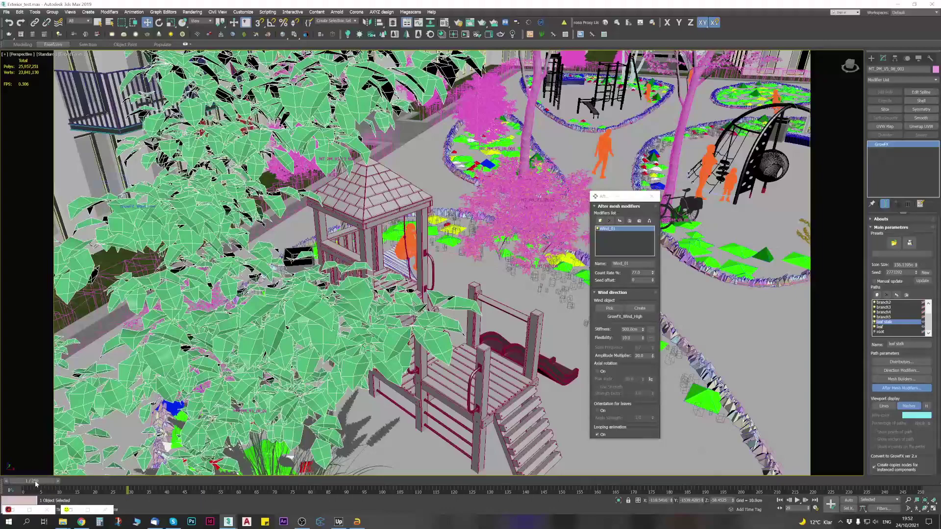
{"action": "left_click_drag", "start_coordinate": [35, 485], "coordinate": [32, 484]}
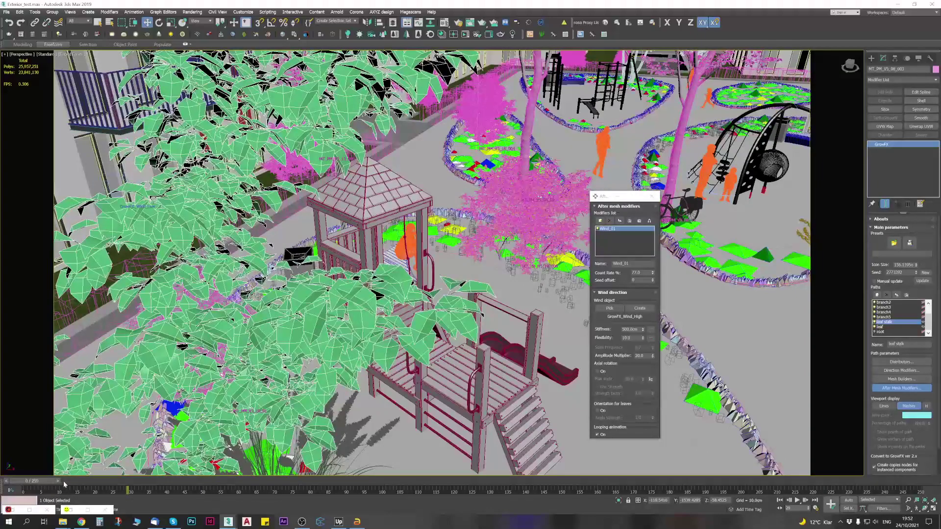
{"action": "left_click", "coordinate": [105, 484]}
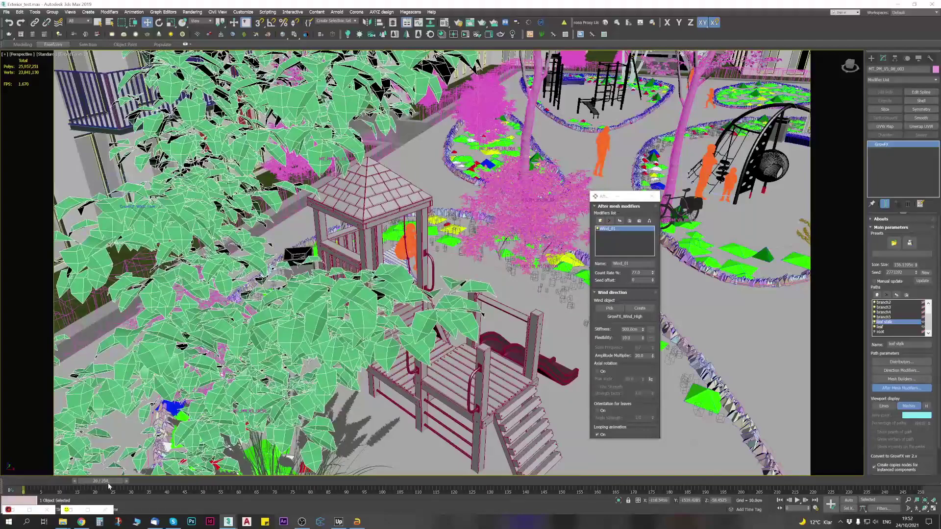
{"action": "left_click", "coordinate": [145, 485]}
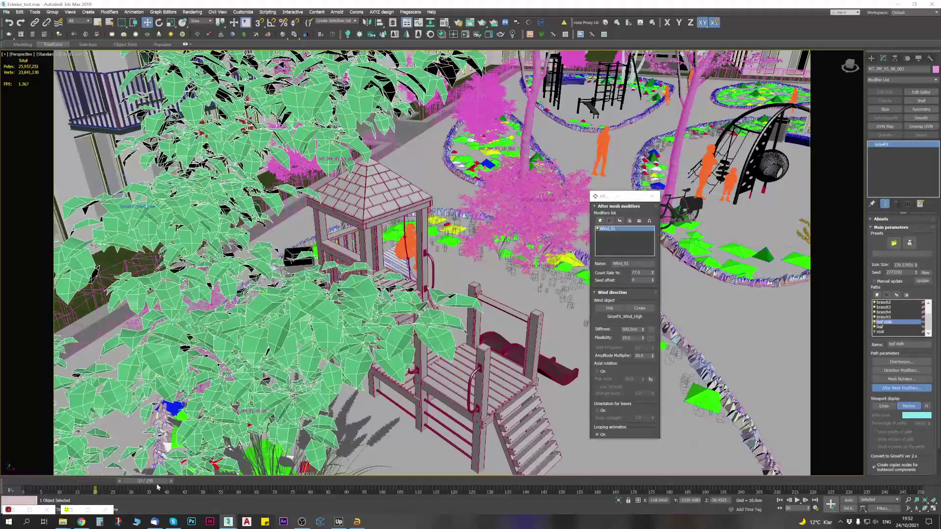
{"action": "left_click", "coordinate": [200, 485]}
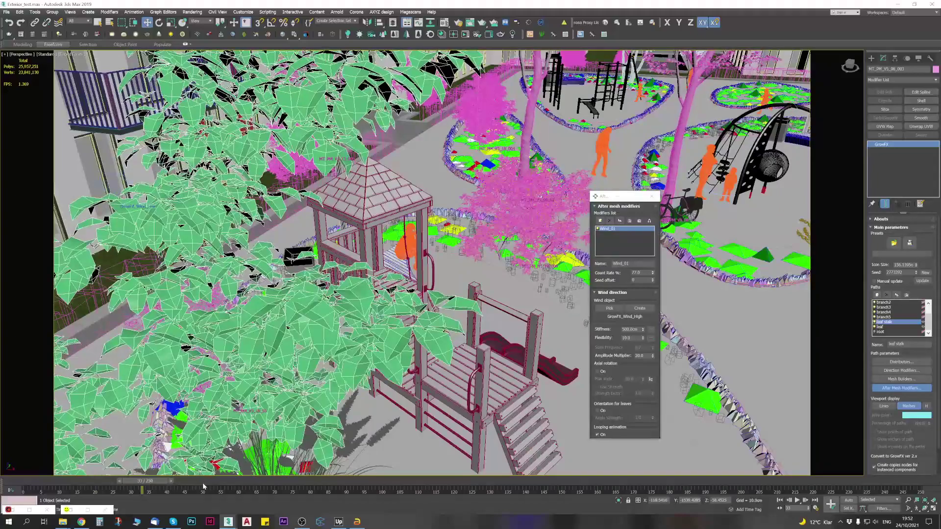
{"action": "left_click", "coordinate": [229, 486]}
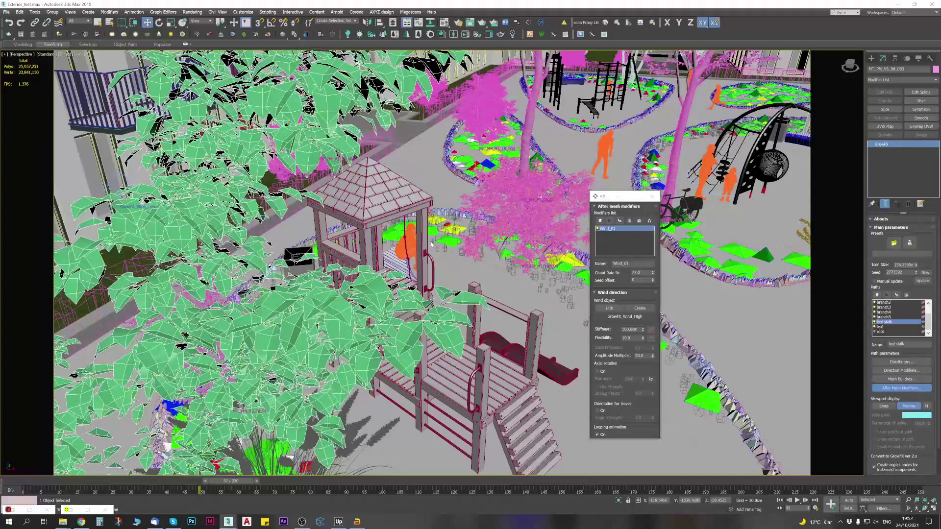
Step: Review the preview animation settings, including Custom File Type output and Percent of Output, and close them without creating a preview
{"action": "scroll", "coordinate": [29, 13], "scroll_direction": "down", "scroll_amount": 3}
{"action": "left_click", "coordinate": [35, 13]}
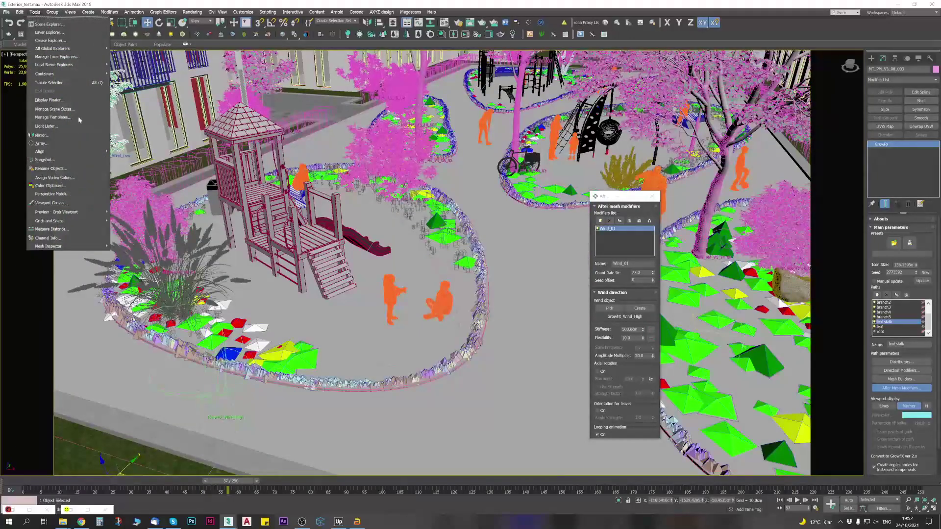
{"action": "mouse_move", "coordinate": [98, 213]}
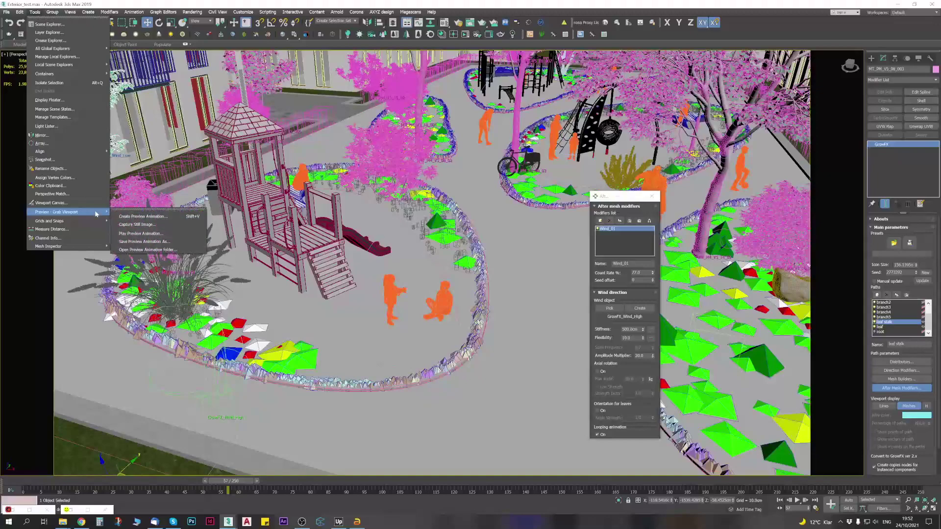
{"action": "left_click", "coordinate": [169, 219]}
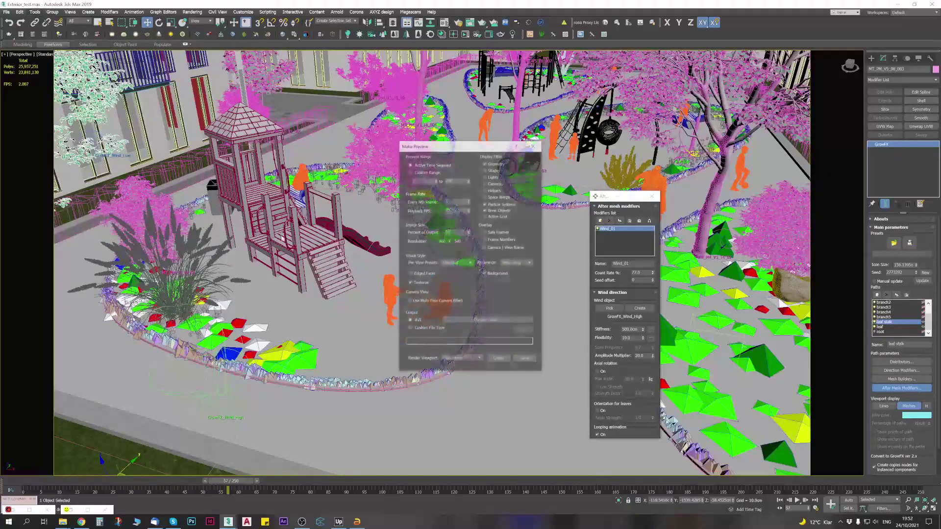
{"action": "left_click", "coordinate": [424, 330]}
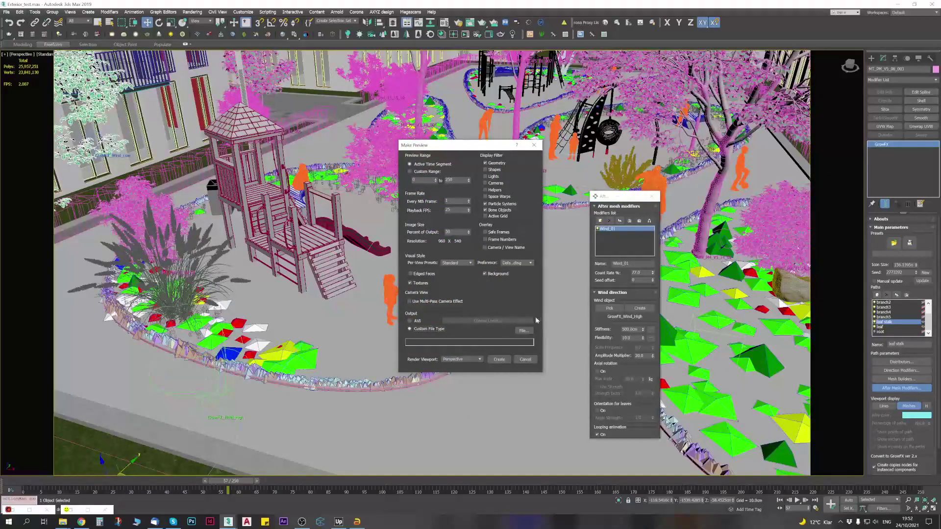
{"action": "left_click_drag", "start_coordinate": [458, 149], "coordinate": [484, 218]}
{"action": "double_click", "coordinate": [479, 301]}
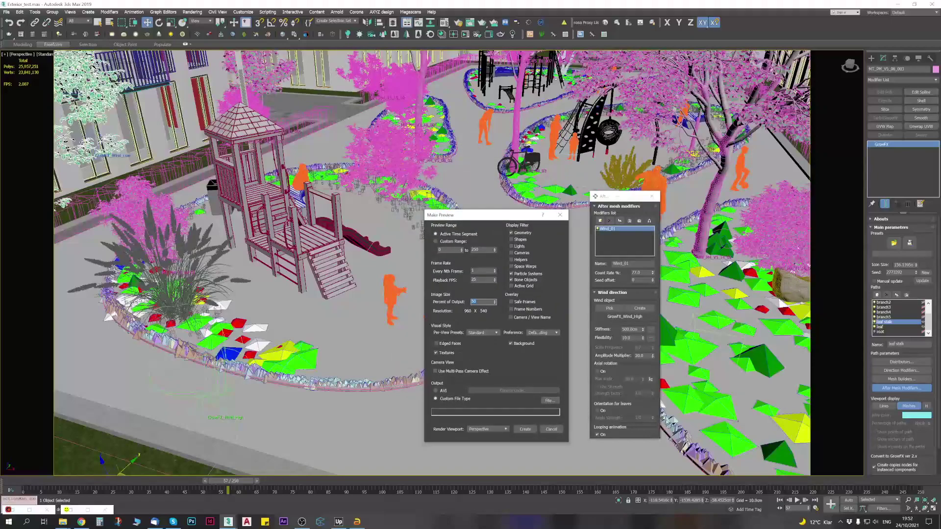
{"action": "left_click", "coordinate": [560, 215]}
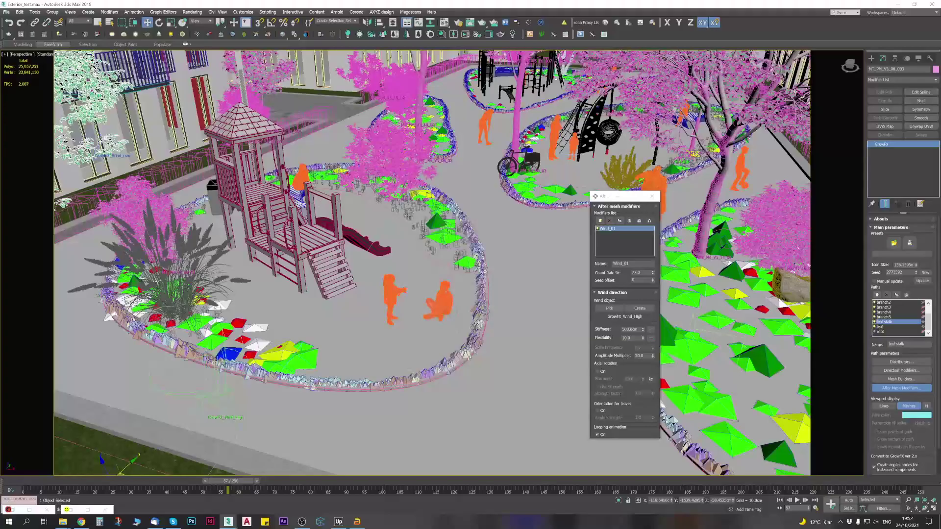
Step: Frame the whole tree beside the playground and redisplay the hidden meshes of its trunk, branch and leaf stalk paths
{"action": "middle_click_drag", "start_coordinate": [305, 206], "coordinate": [339, 226]}
{"action": "scroll", "coordinate": [340, 225], "scroll_direction": "down", "scroll_amount": 5}
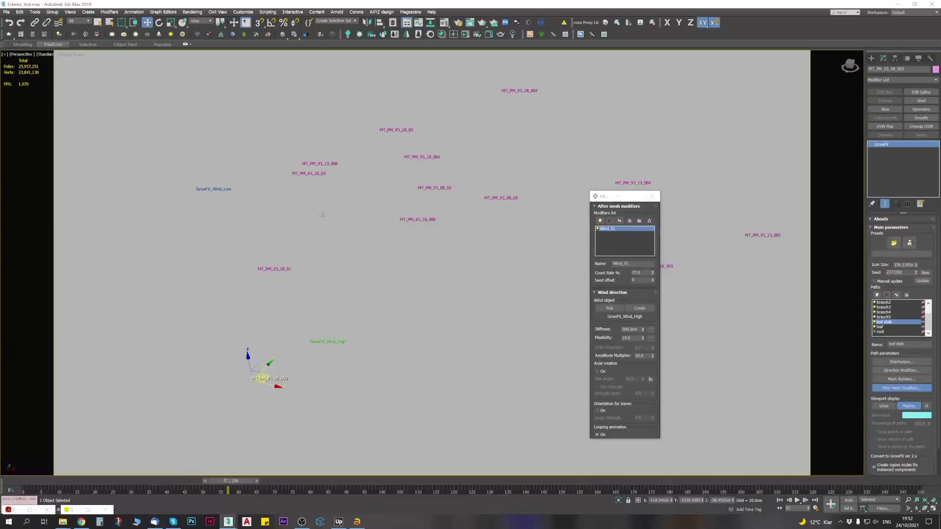
{"action": "scroll", "coordinate": [326, 223], "scroll_direction": "up", "scroll_amount": 10}
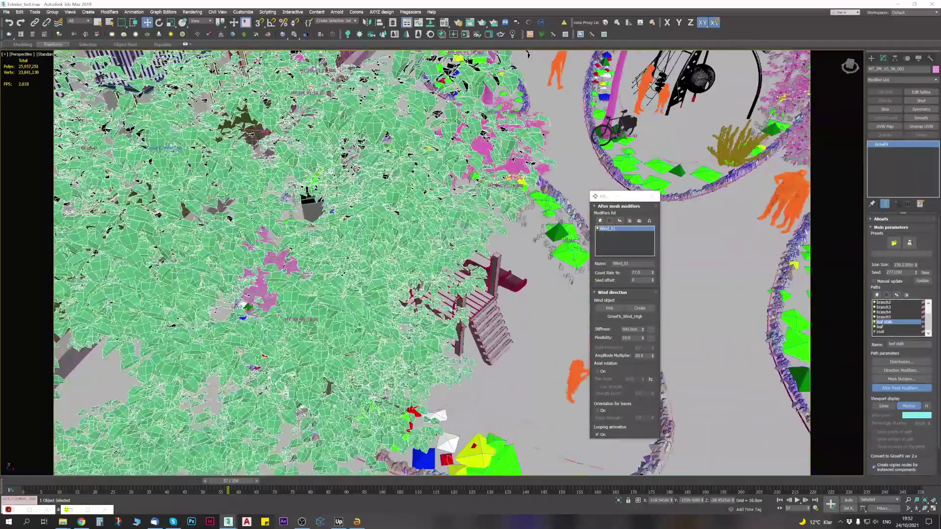
{"action": "middle_click_drag", "start_coordinate": [326, 224], "coordinate": [265, 118], "text": "alt"}
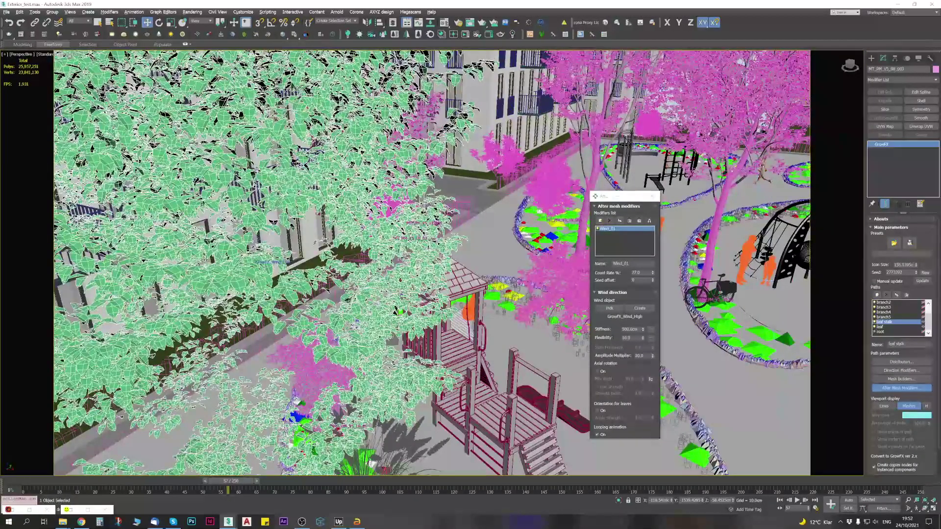
{"action": "scroll", "coordinate": [334, 261], "scroll_direction": "down", "scroll_amount": 3}
{"action": "mouse_move", "coordinate": [294, 318]}
{"action": "middle_mouse_down", "text": "alt"}
{"action": "mouse_move", "coordinate": [293, 355]}
{"action": "mouse_move", "coordinate": [274, 267]}
{"action": "mouse_move", "coordinate": [318, 444]}
{"action": "mouse_move", "coordinate": [346, 453]}
{"action": "mouse_move", "coordinate": [309, 313]}
{"action": "middle_mouse_up", "text": "alt"}
{"action": "middle_click_drag", "start_coordinate": [79, 110], "coordinate": [83, 140], "text": "alt"}
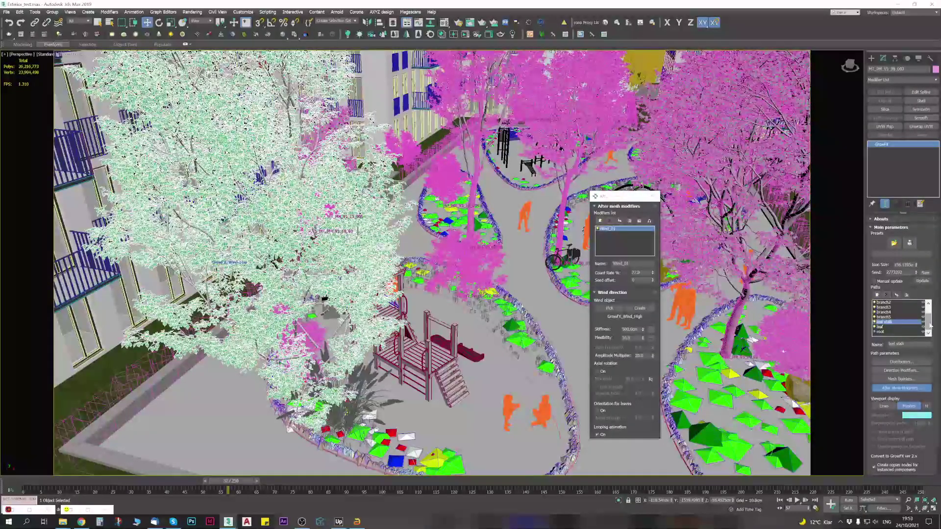
{"action": "scroll", "coordinate": [933, 307], "scroll_direction": "up", "scroll_amount": 1}
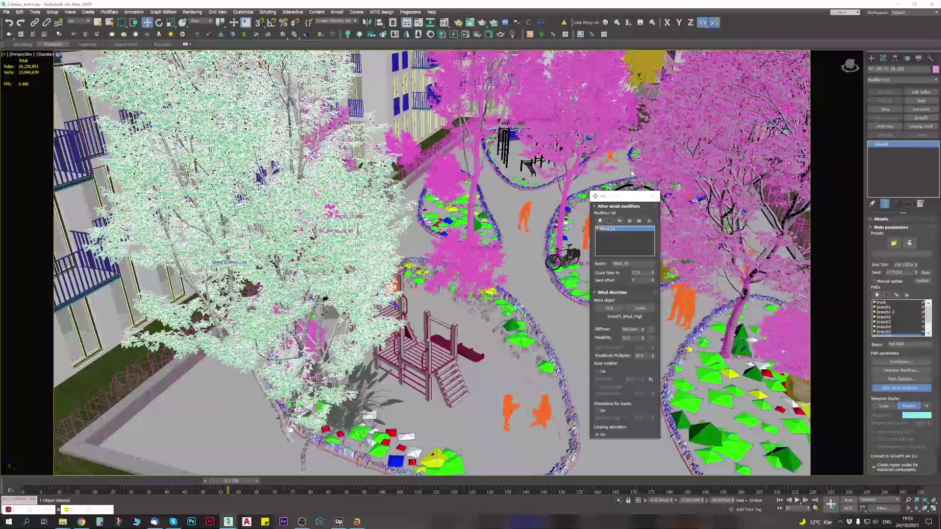
Step: Examine the courtyard's trees, playground and planting beds from several angles, selecting the grass edging and the lamp post
{"action": "middle_click_drag", "start_coordinate": [460, 339], "coordinate": [511, 308], "text": "alt"}
{"action": "scroll", "coordinate": [454, 337], "scroll_direction": "down", "scroll_amount": 4}
{"action": "scroll", "coordinate": [508, 343], "scroll_direction": "up", "scroll_amount": 3}
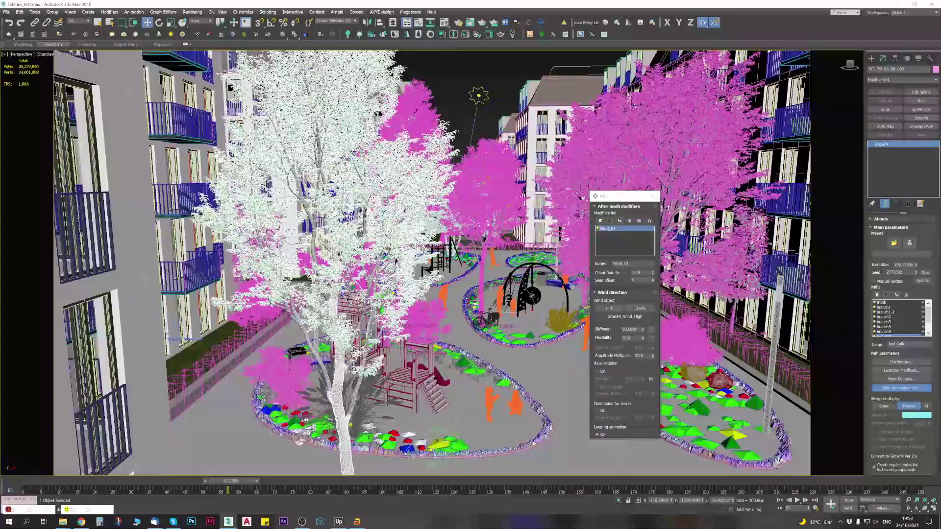
{"action": "scroll", "coordinate": [285, 378], "scroll_direction": "up", "scroll_amount": 3}
{"action": "left_click", "coordinate": [285, 378]}
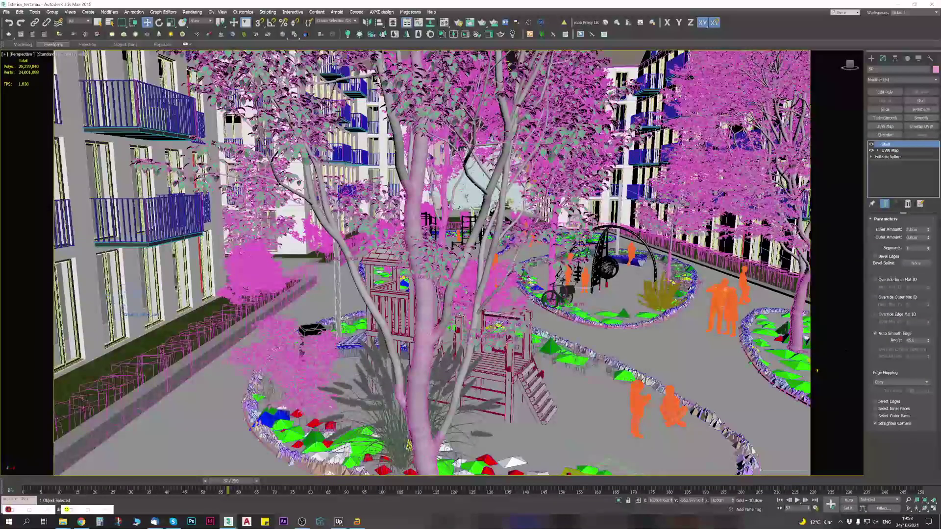
{"action": "scroll", "coordinate": [270, 359], "scroll_direction": "down", "scroll_amount": 4}
{"action": "middle_click_drag", "start_coordinate": [519, 274], "coordinate": [488, 238], "text": "alt"}
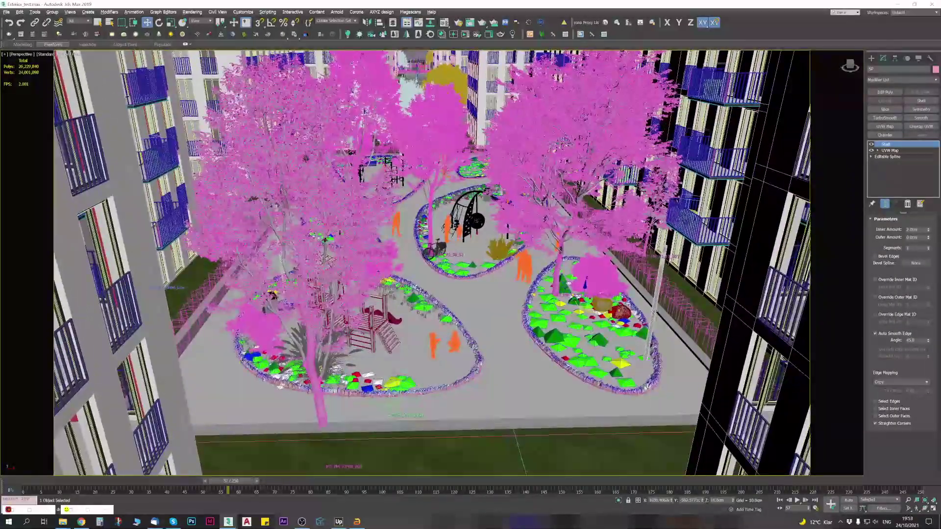
{"action": "scroll", "coordinate": [662, 262], "scroll_direction": "up", "scroll_amount": 5}
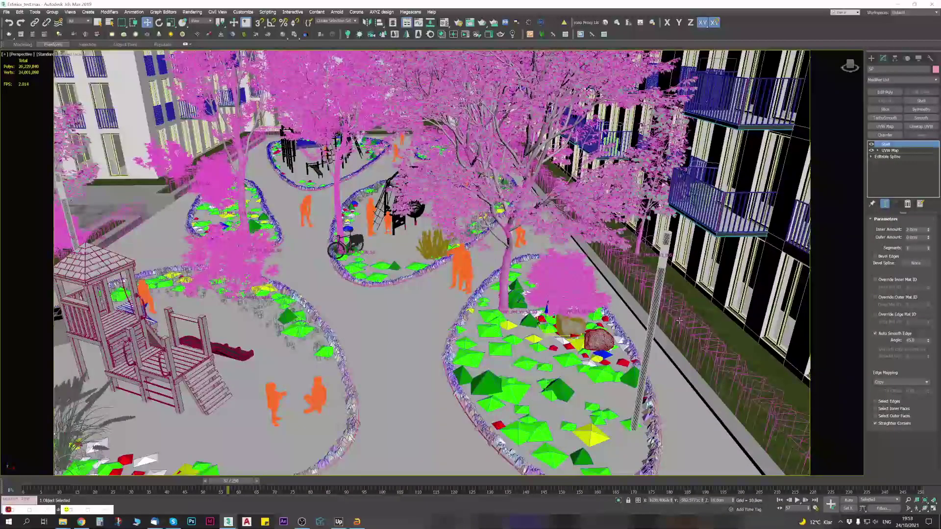
{"action": "left_click", "coordinate": [486, 429]}
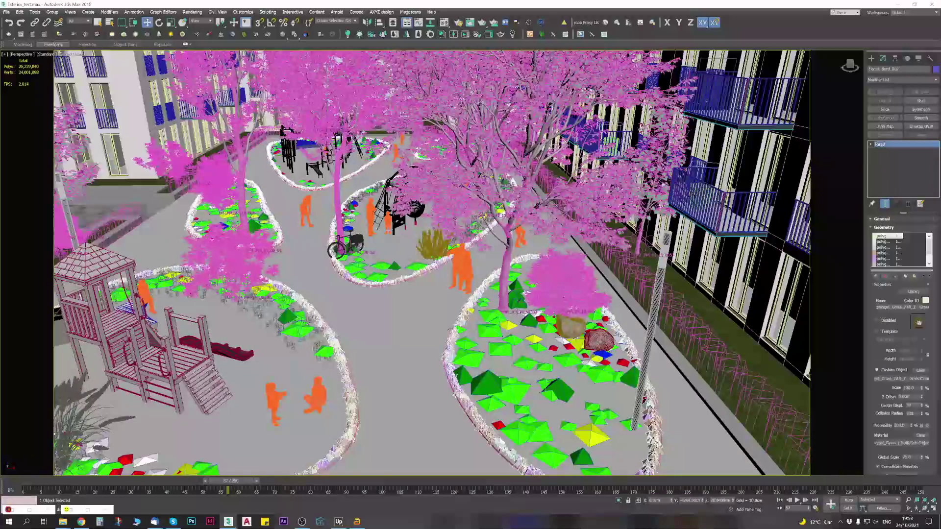
{"action": "left_click", "coordinate": [516, 310]}
{"action": "middle_click_drag", "start_coordinate": [648, 321], "coordinate": [585, 303], "text": "alt"}
{"action": "left_click", "coordinate": [602, 327]}
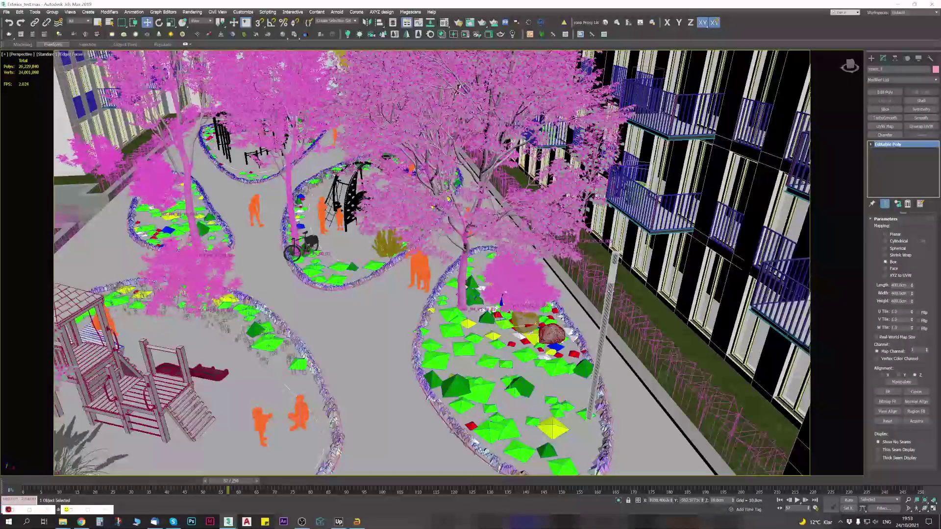
{"action": "mouse_move", "coordinate": [621, 349]}
{"action": "middle_mouse_down", "text": "alt"}
{"action": "mouse_move", "coordinate": [626, 383]}
{"action": "mouse_move", "coordinate": [634, 335]}
{"action": "middle_mouse_up", "text": "alt"}
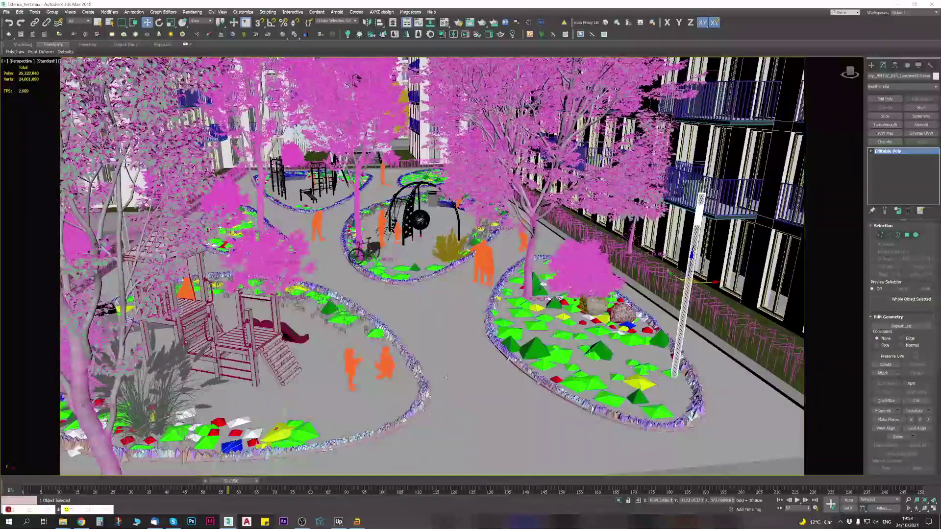
Step: Select the seated anima actor beside the playground and inspect it up close with the standing child figure
{"action": "scroll", "coordinate": [385, 369], "scroll_direction": "up", "scroll_amount": 3}
{"action": "left_click", "coordinate": [386, 369]}
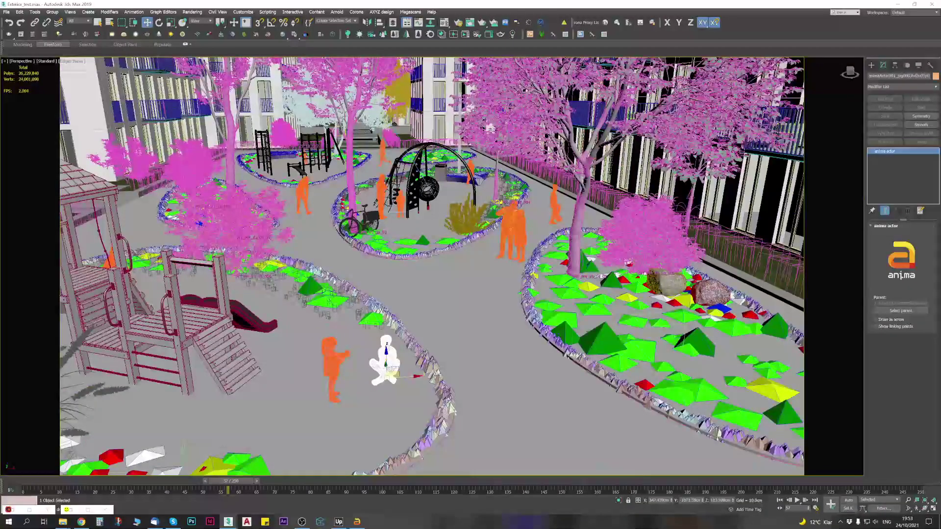
{"action": "scroll", "coordinate": [385, 368], "scroll_direction": "up", "scroll_amount": 4}
{"action": "middle_click_drag", "start_coordinate": [385, 368], "coordinate": [404, 365], "text": "alt"}
{"action": "scroll", "coordinate": [404, 366], "scroll_direction": "up", "scroll_amount": 2}
{"action": "middle_click_drag", "start_coordinate": [428, 401], "coordinate": [352, 456], "text": "alt"}
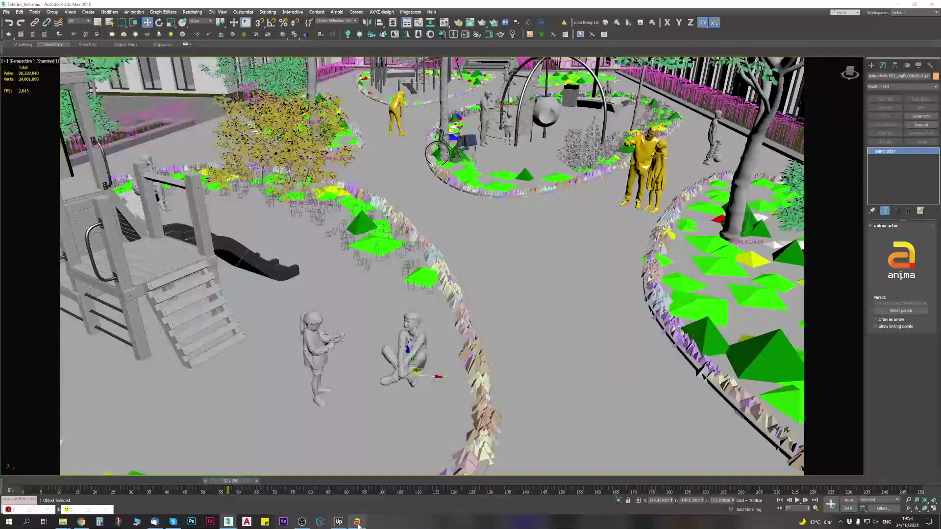
Step: Switch to the browser, show the AXYZ Design Store's anima ALL page beside the anima program, and highlight the site address
{"action": "mouse_move", "coordinate": [358, 526]}
{"action": "left_click", "coordinate": [81, 522]}
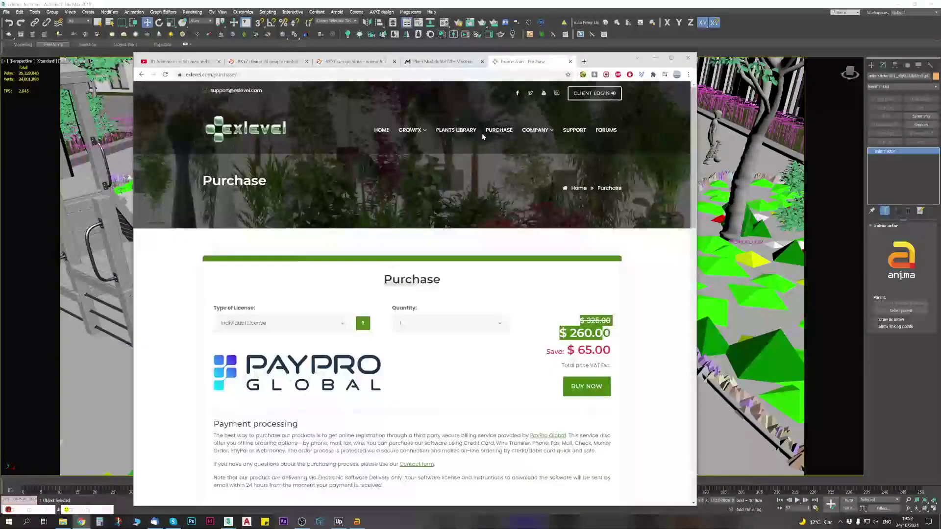
{"action": "left_click", "coordinate": [354, 62]}
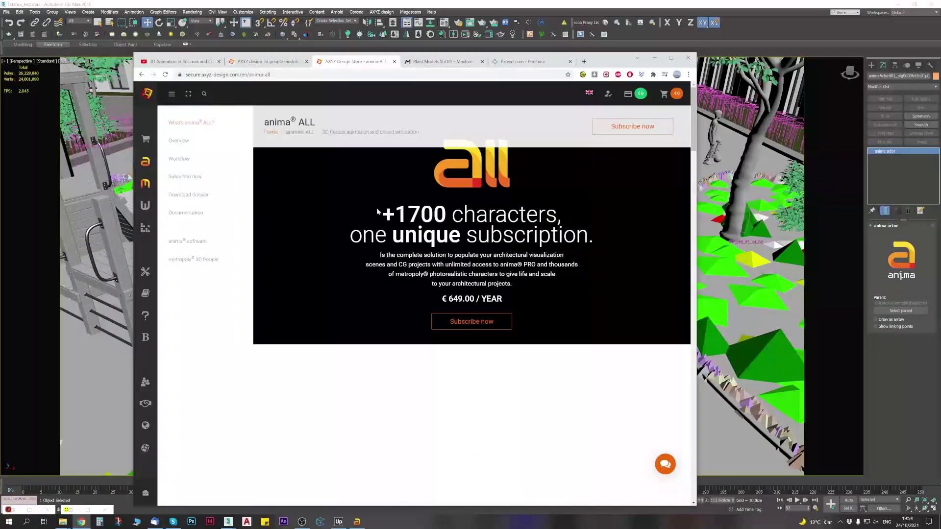
{"action": "left_click", "coordinate": [359, 522]}
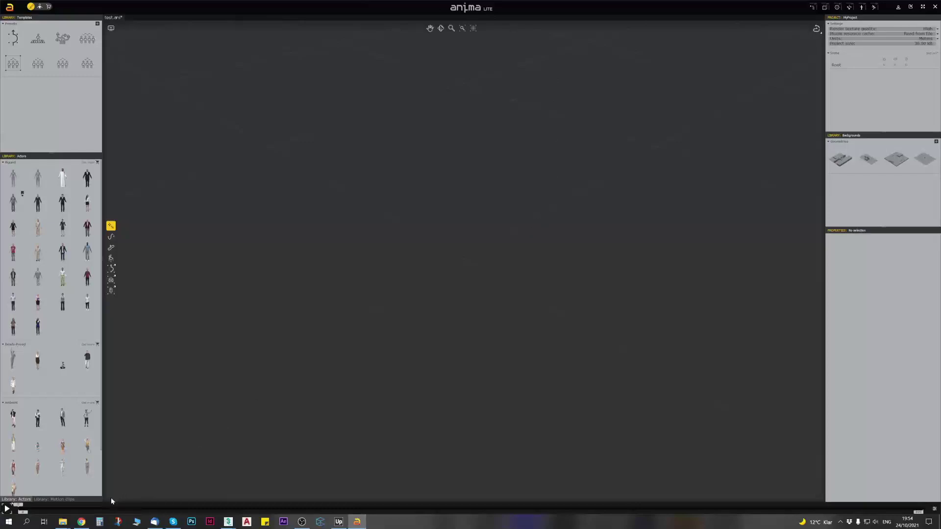
{"action": "left_click", "coordinate": [81, 522]}
{"action": "left_click_drag", "start_coordinate": [239, 74], "coordinate": [153, 75]}
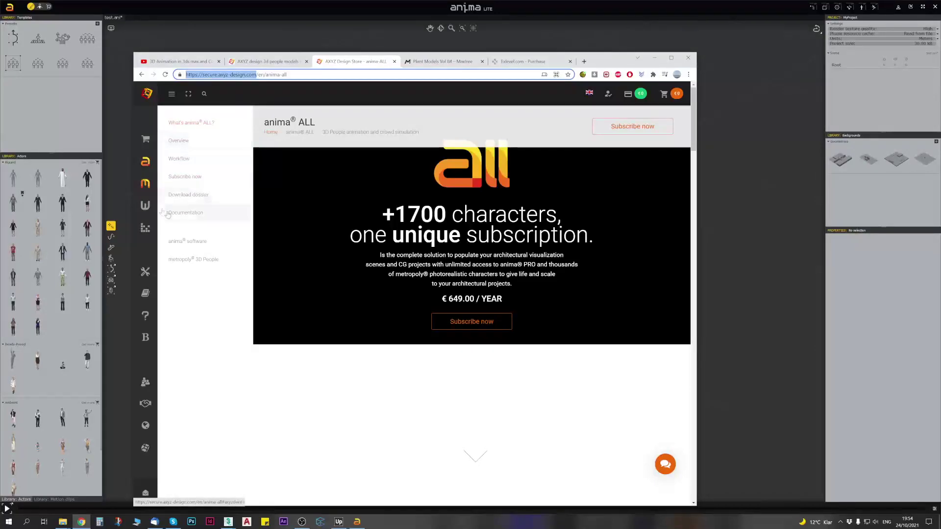
Step: Open the store's anima 4 page and add the free anima LITE version to the shopping cart
{"action": "mouse_move", "coordinate": [145, 161]}
{"action": "left_click", "coordinate": [187, 185]}
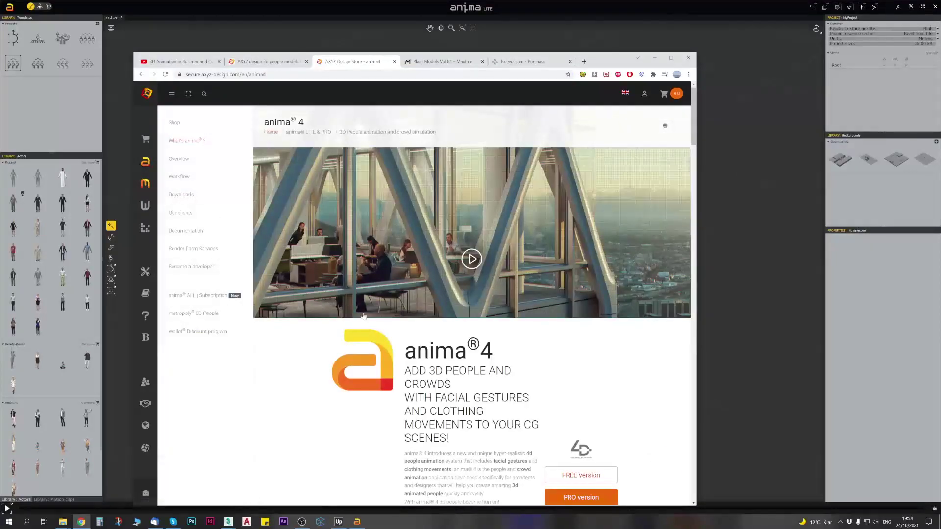
{"action": "scroll", "coordinate": [563, 343], "scroll_direction": "down", "scroll_amount": 2}
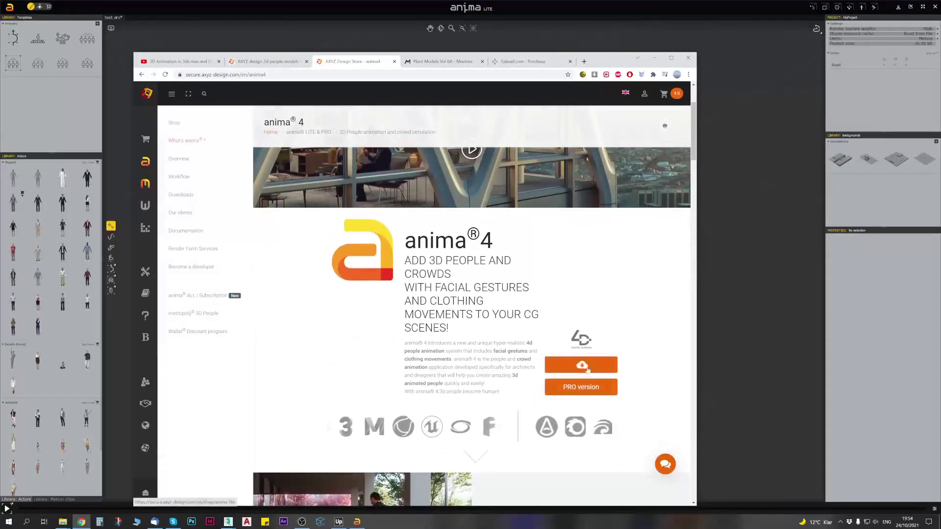
{"action": "left_click", "coordinate": [588, 366]}
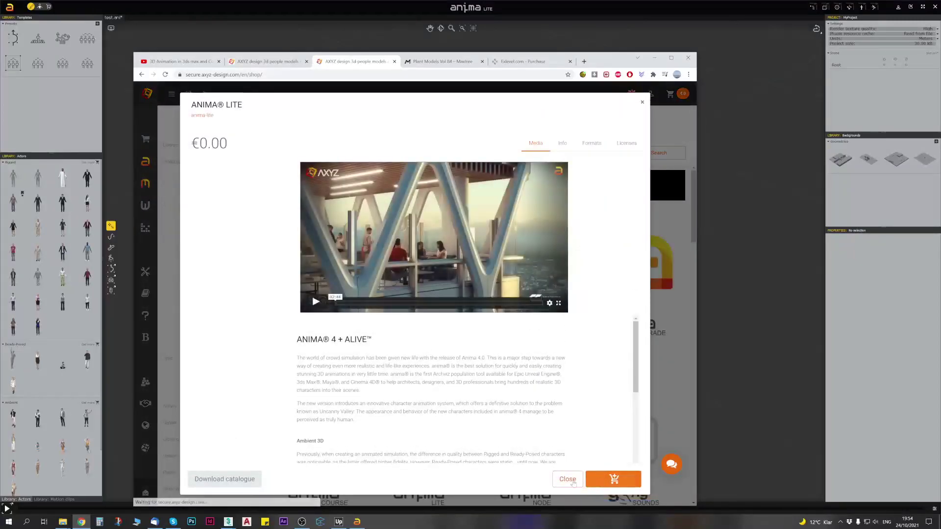
{"action": "left_click", "coordinate": [614, 480]}
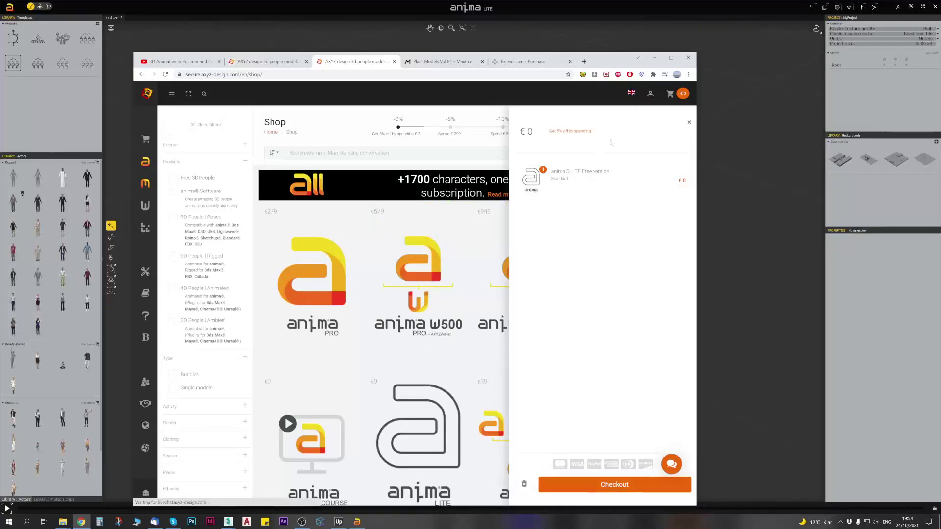
Step: Review the account's Orders page with the anima LITE entry, and return to the shop's cart
{"action": "left_click_drag", "start_coordinate": [612, 62], "coordinate": [599, 37]}
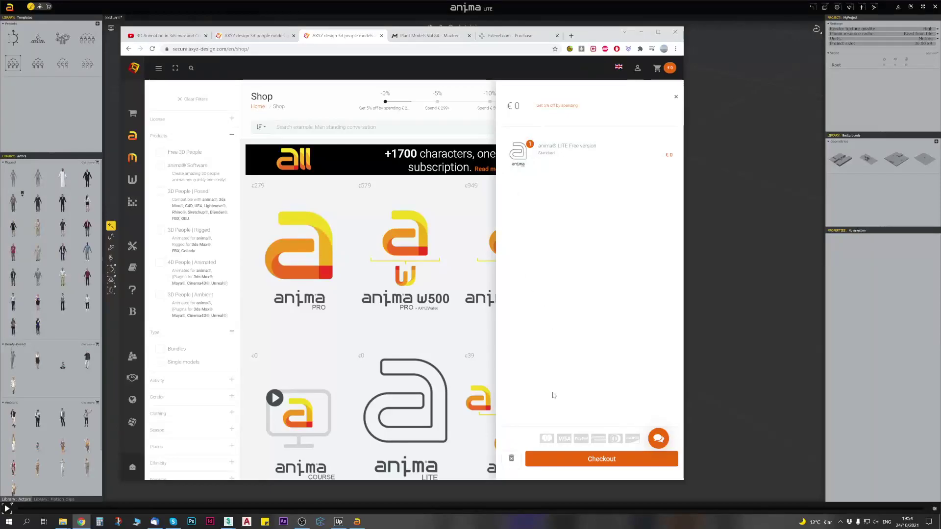
{"action": "mouse_move", "coordinate": [595, 35]}
{"action": "left_mouse_down"}
{"action": "mouse_move", "coordinate": [592, 60]}
{"action": "mouse_move", "coordinate": [596, 35]}
{"action": "left_mouse_up"}
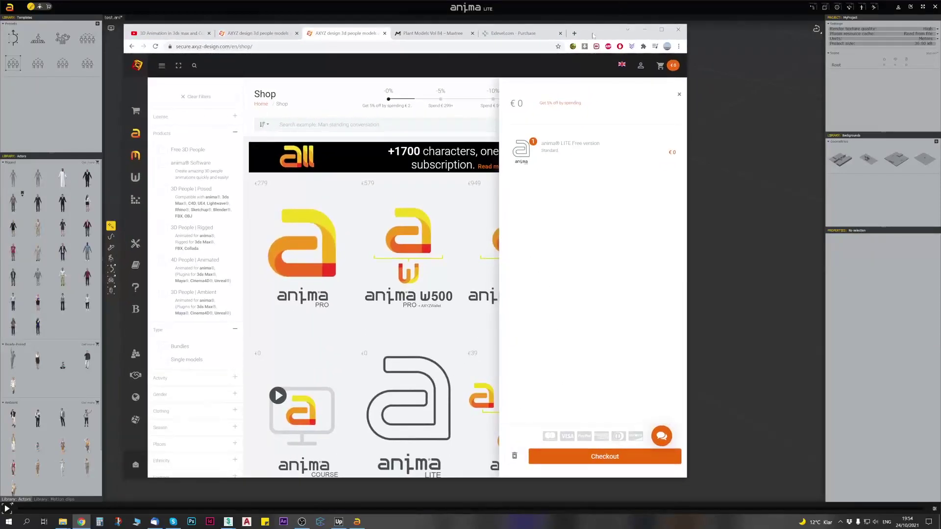
{"action": "left_click", "coordinate": [271, 36]}
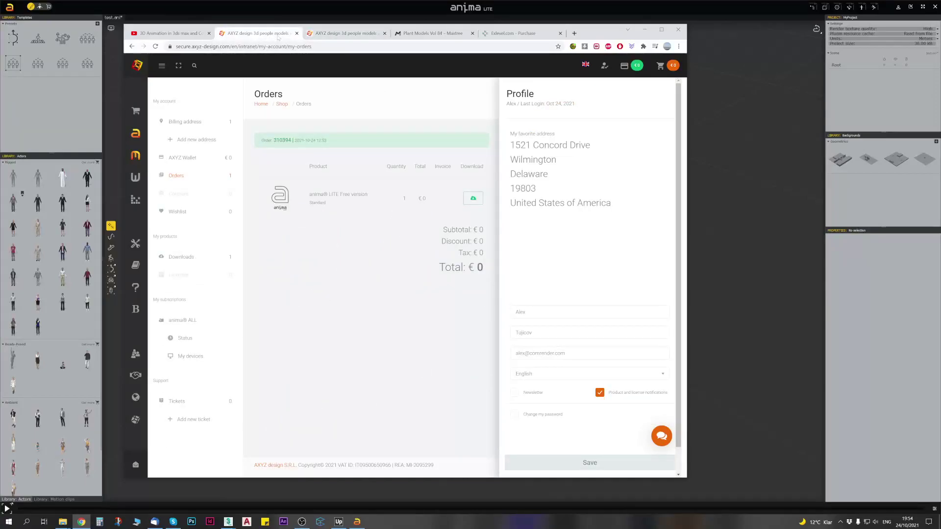
{"action": "left_click", "coordinate": [338, 34]}
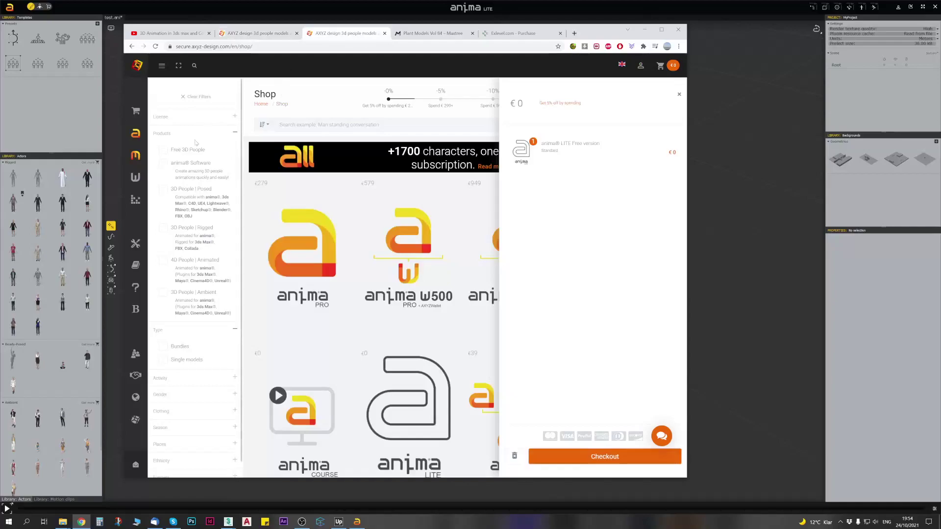
Step: Open the anima ALL subscription page and examine its number of characters and yearly price
{"action": "mouse_move", "coordinate": [135, 132]}
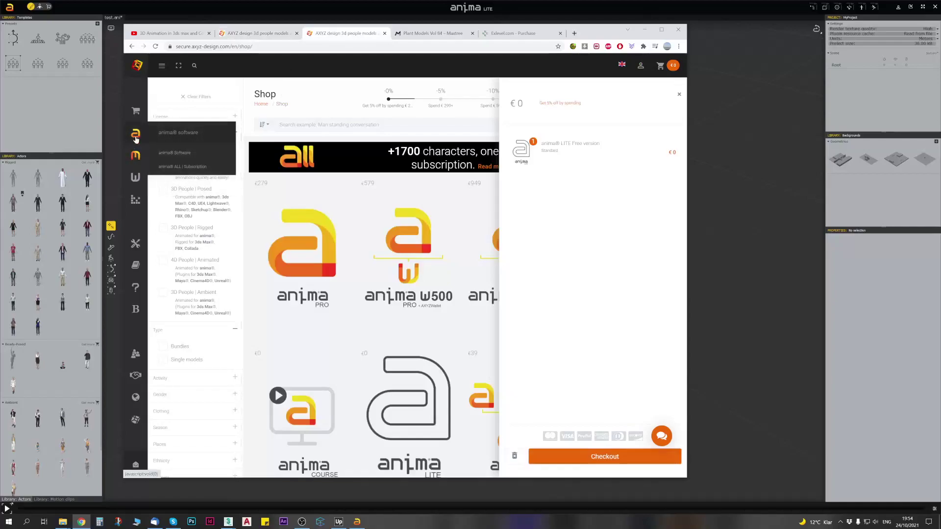
{"action": "left_click", "coordinate": [185, 167]}
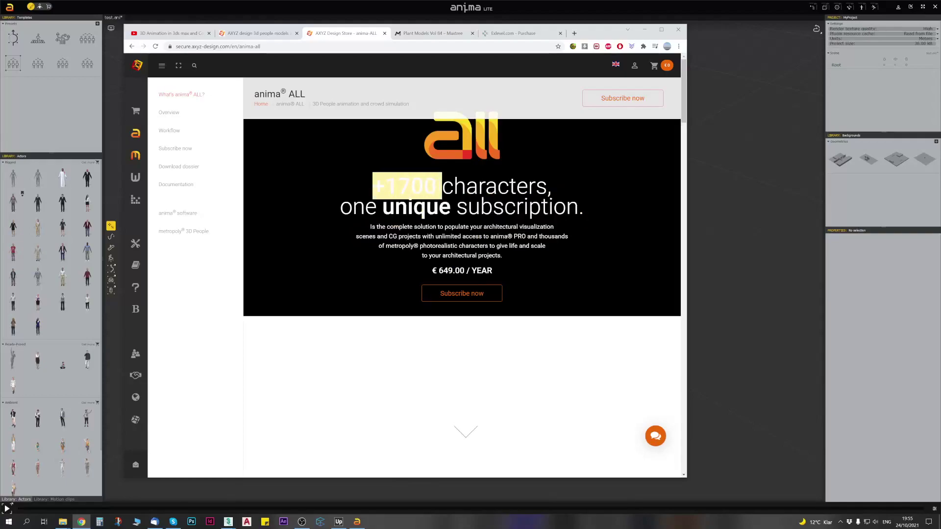
{"action": "left_click_drag", "start_coordinate": [599, 32], "coordinate": [609, 92]}
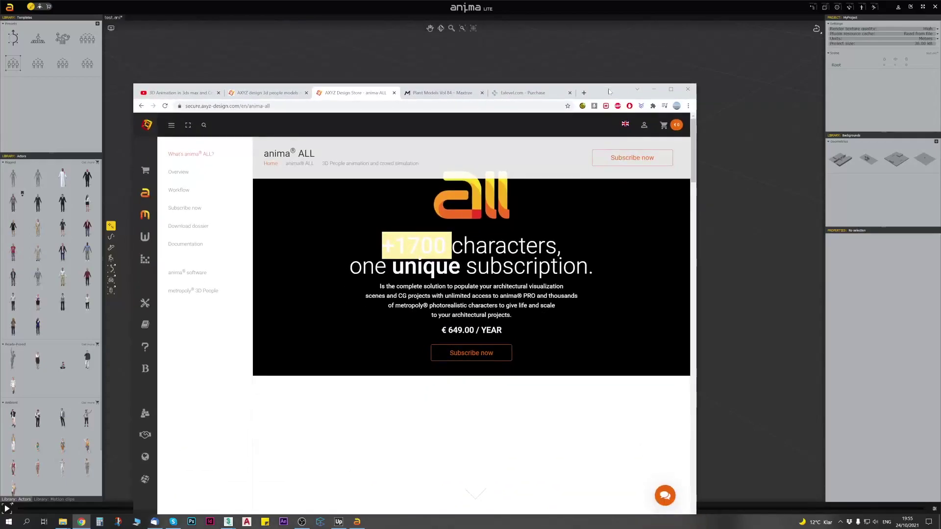
{"action": "left_click", "coordinate": [656, 90]}
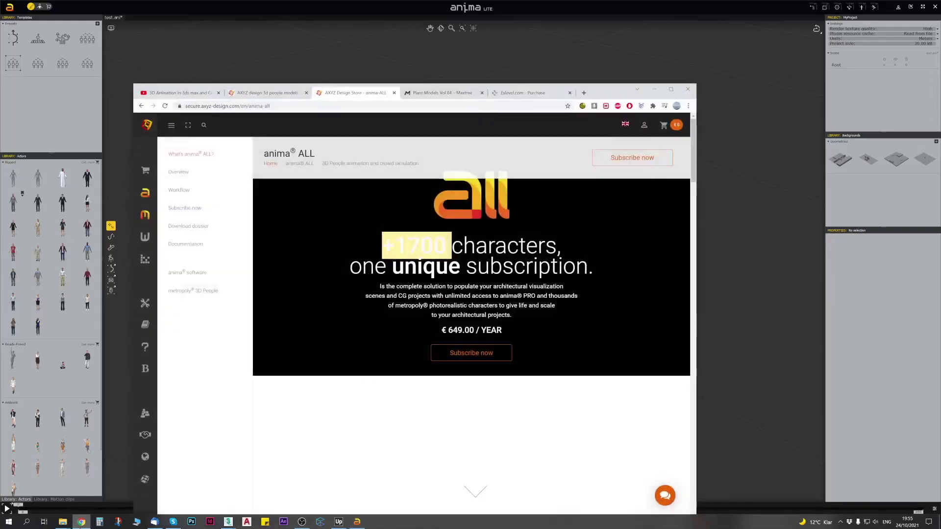
{"action": "left_click", "coordinate": [81, 522]}
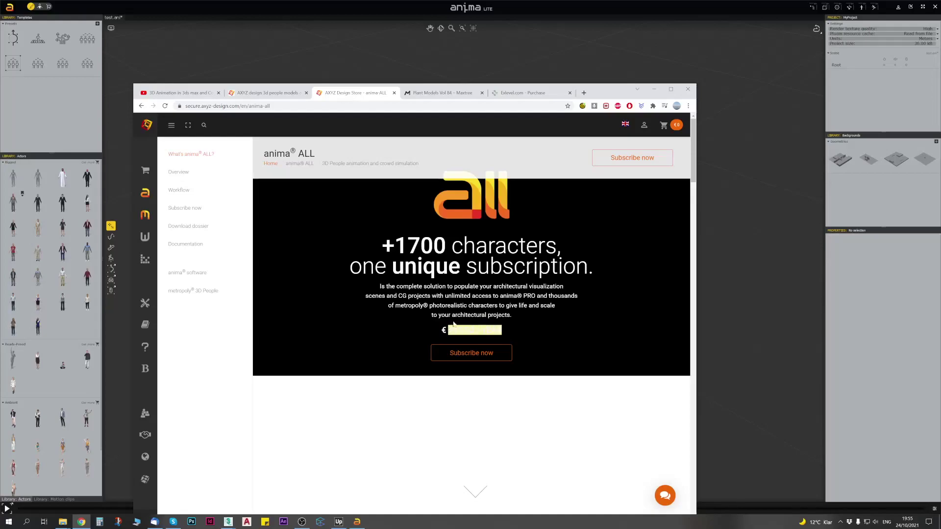
Step: Switch to anima LITE and look through the actor library's rigged, ready-posed, ambient and 4D people
{"action": "left_click", "coordinate": [655, 90]}
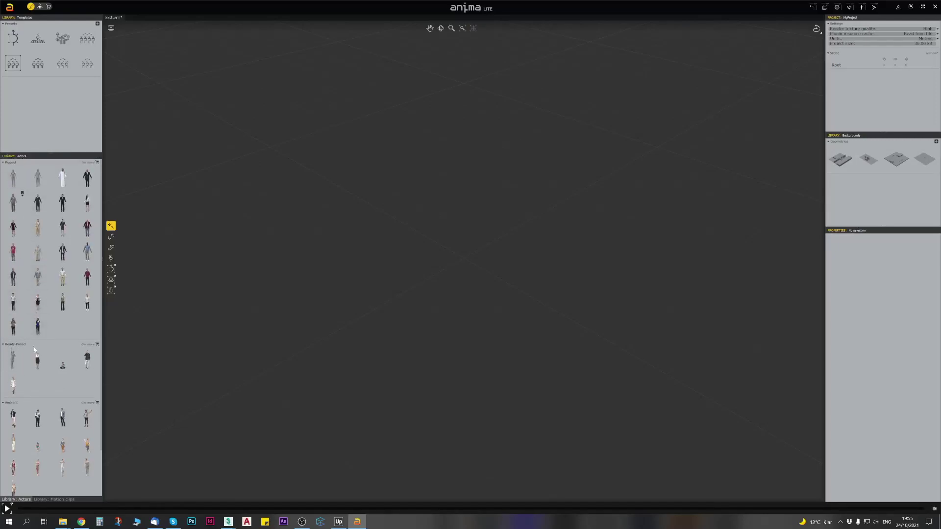
{"action": "scroll", "coordinate": [32, 361], "scroll_direction": "down", "scroll_amount": 2}
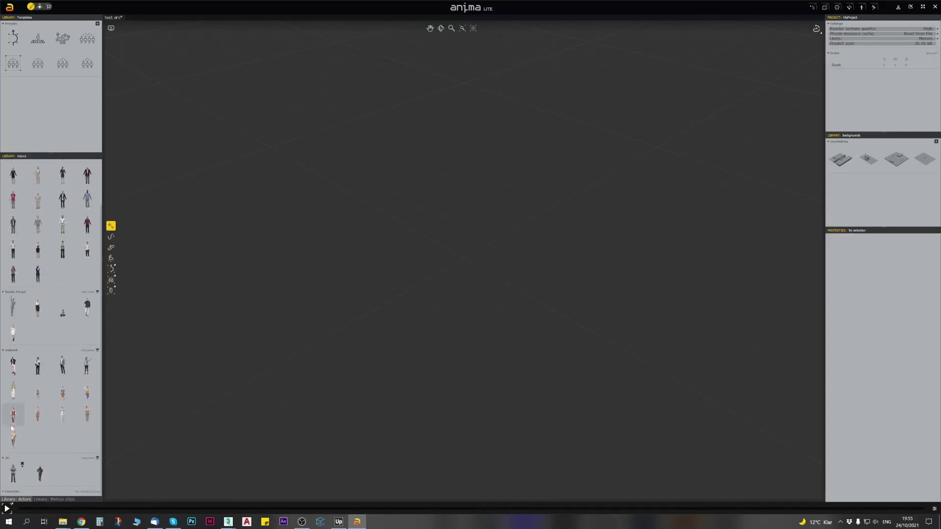
{"action": "scroll", "coordinate": [33, 434], "scroll_direction": "up", "scroll_amount": 2}
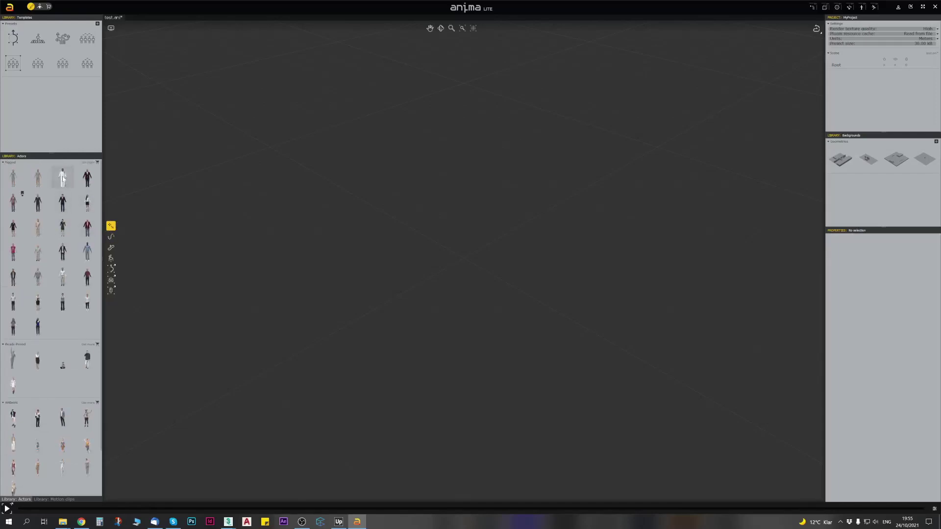
{"action": "mouse_move", "coordinate": [63, 179]}
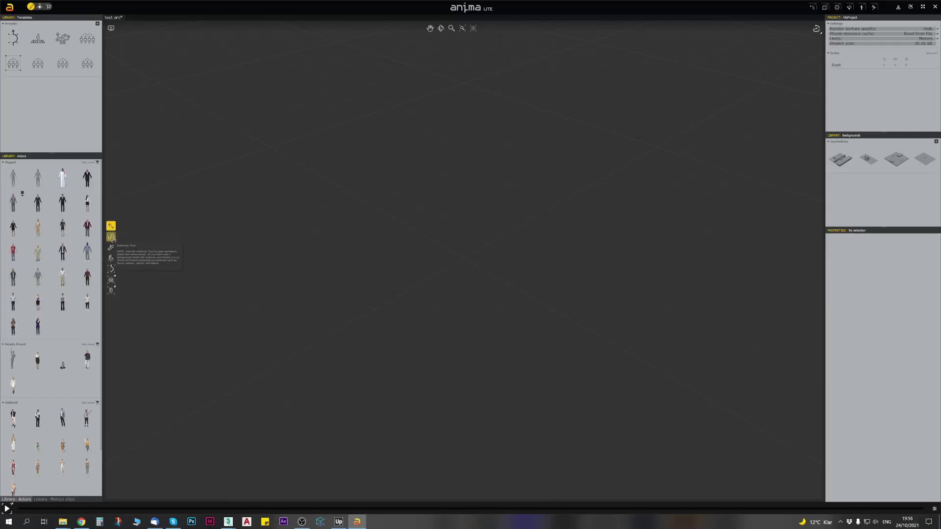
Step: Draw a bent three-point walking path in the empty scene and place a rigged actor on its first segment
{"action": "left_click", "coordinate": [111, 238]}
{"action": "left_click", "coordinate": [188, 205]}
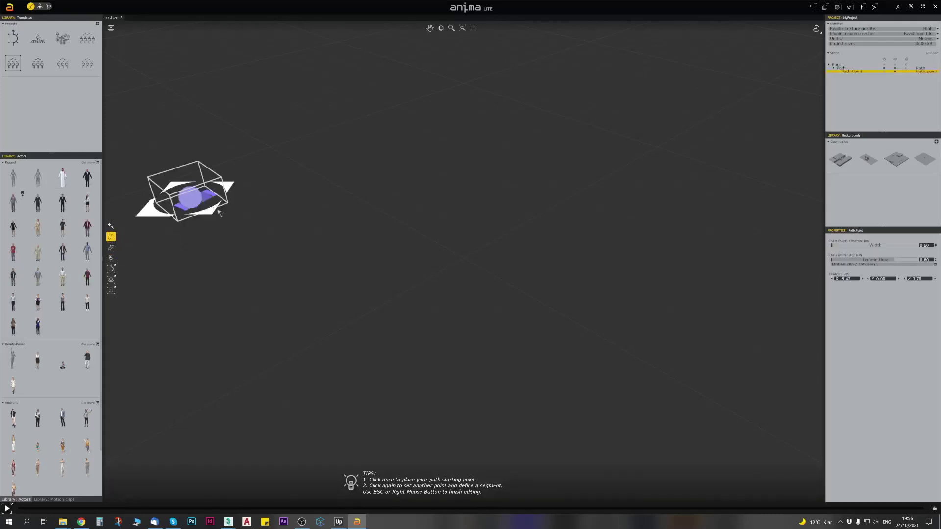
{"action": "left_click", "coordinate": [364, 266]}
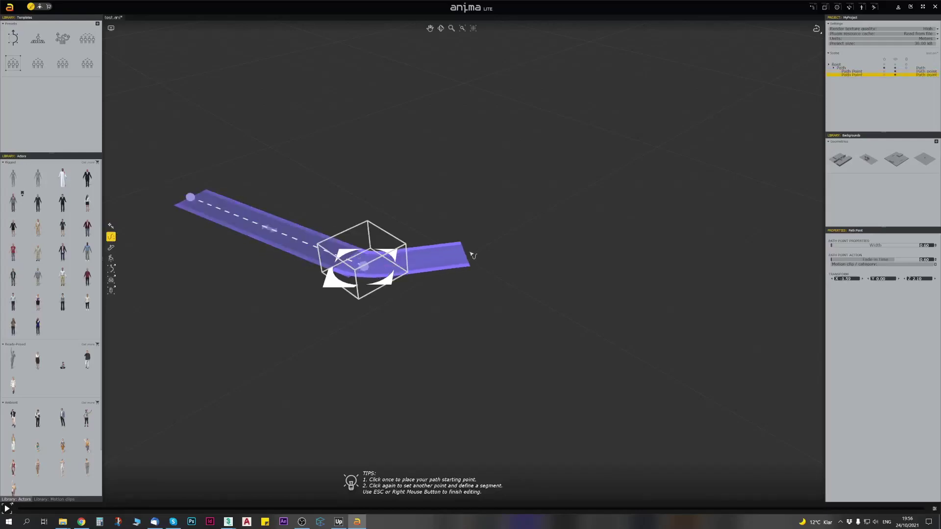
{"action": "left_click", "coordinate": [504, 242]}
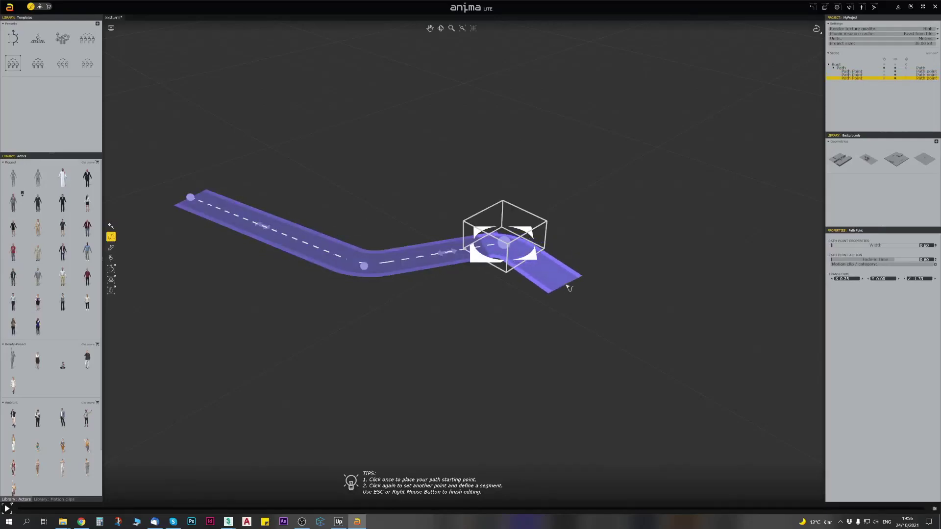
{"action": "right_click", "coordinate": [567, 285]}
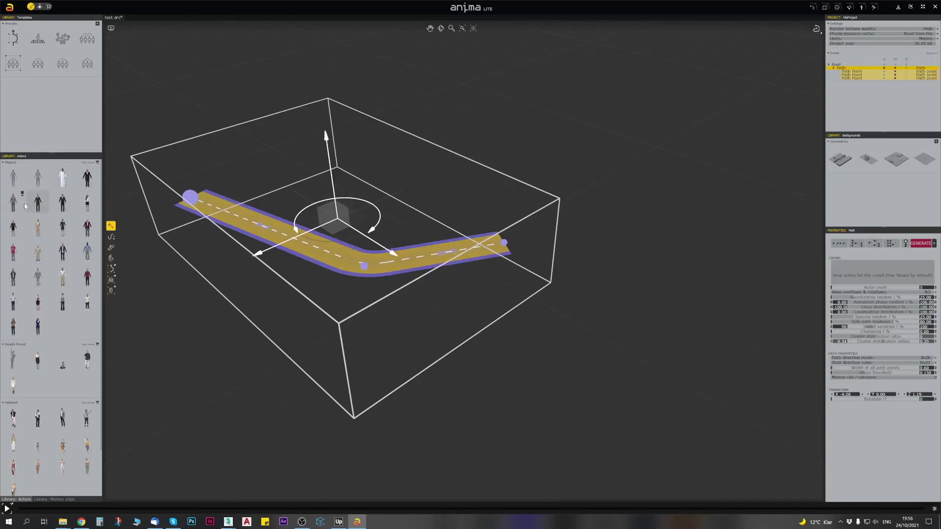
{"action": "left_click_drag", "start_coordinate": [13, 201], "coordinate": [223, 211]}
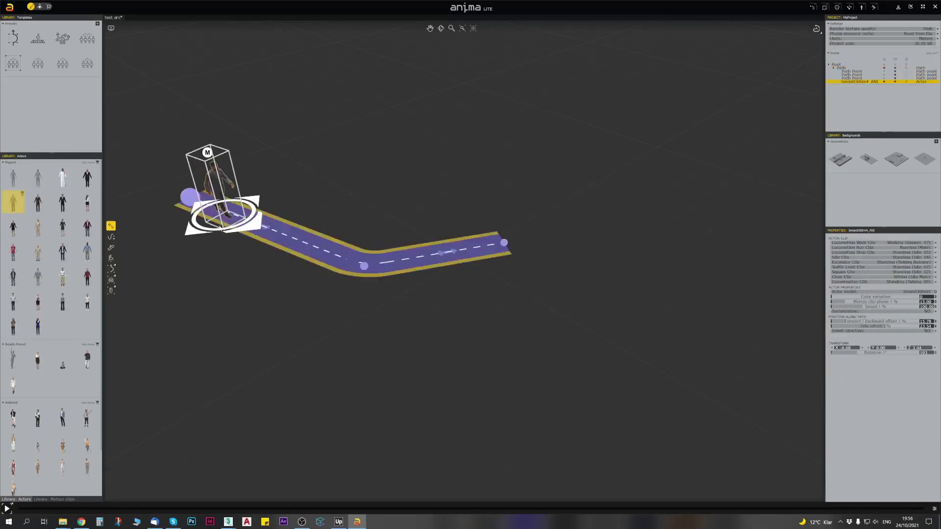
Step: Preview the actor's walk along the bent path, pause it partway, and clear the actor selection
{"action": "left_click", "coordinate": [7, 509]}
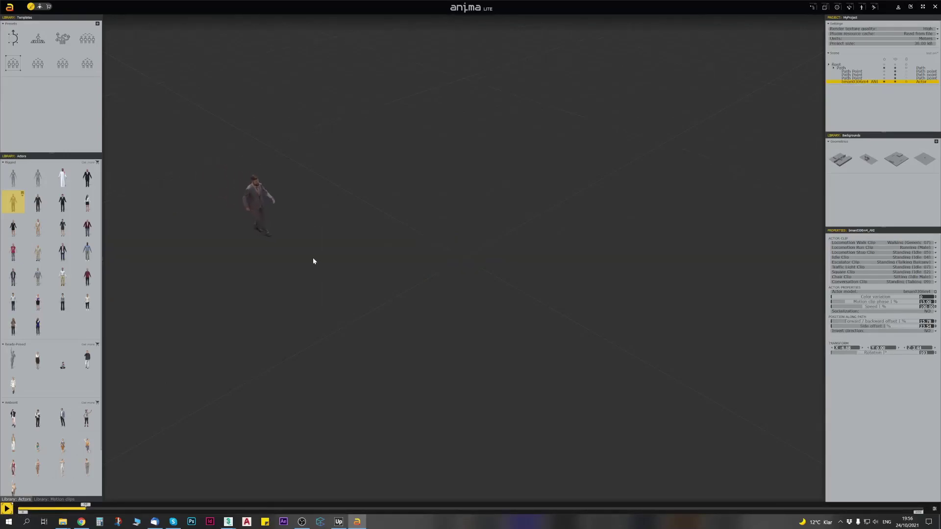
{"action": "key", "text": "space"}
{"action": "right_click", "coordinate": [227, 297]}
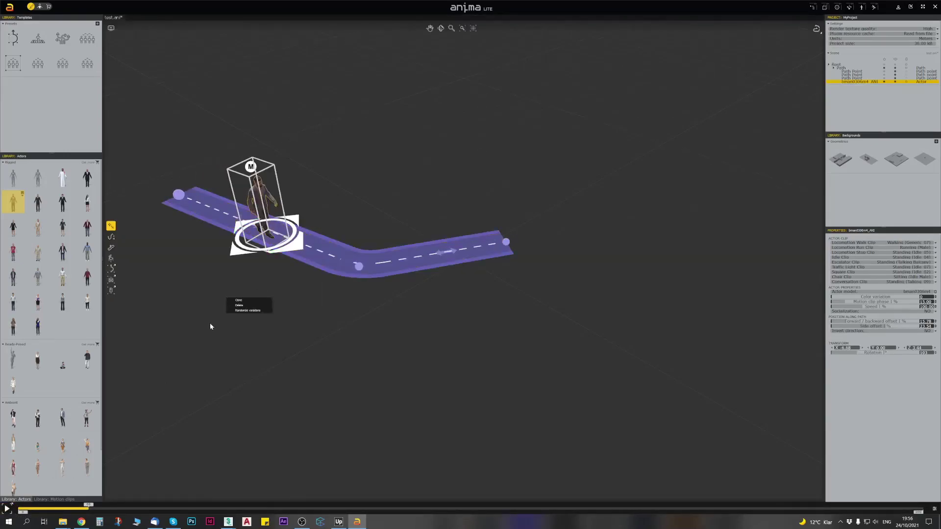
{"action": "left_click", "coordinate": [215, 320]}
{"action": "middle_click_drag", "start_coordinate": [246, 331], "coordinate": [327, 321]}
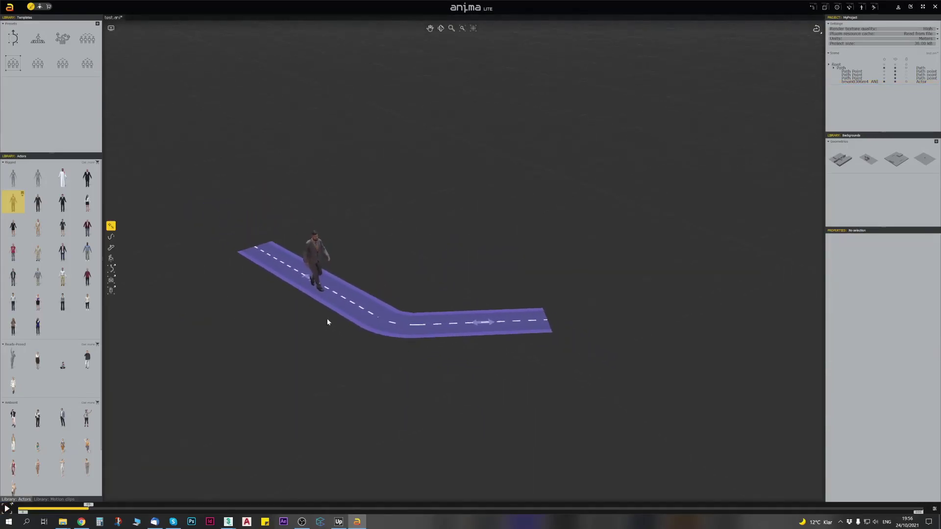
{"action": "scroll", "coordinate": [327, 320], "scroll_direction": "up", "scroll_amount": 4}
{"action": "middle_click_drag", "start_coordinate": [284, 377], "coordinate": [267, 326], "text": "alt"}
Step: Rewind the timeline to the start and replay the walk, watching the actor from farther away before stopping playback
{"action": "left_click_drag", "start_coordinate": [22, 512], "coordinate": [16, 512]}
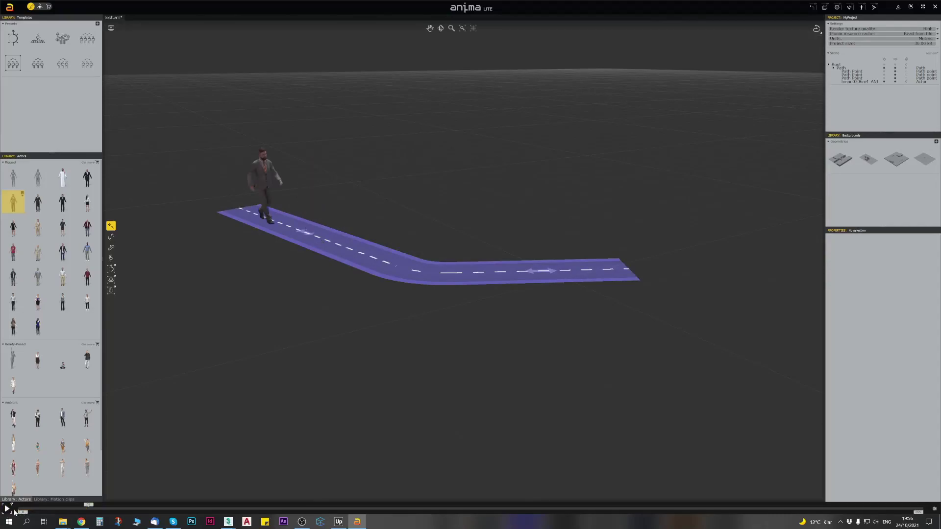
{"action": "left_click", "coordinate": [7, 509]}
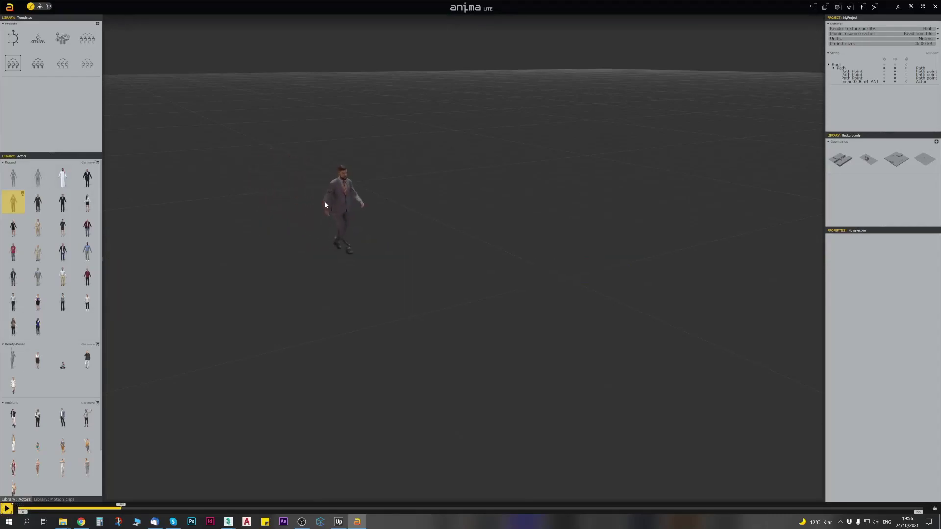
{"action": "scroll", "coordinate": [319, 214], "scroll_direction": "down", "scroll_amount": 6}
{"action": "middle_click_drag", "start_coordinate": [348, 263], "coordinate": [452, 282]}
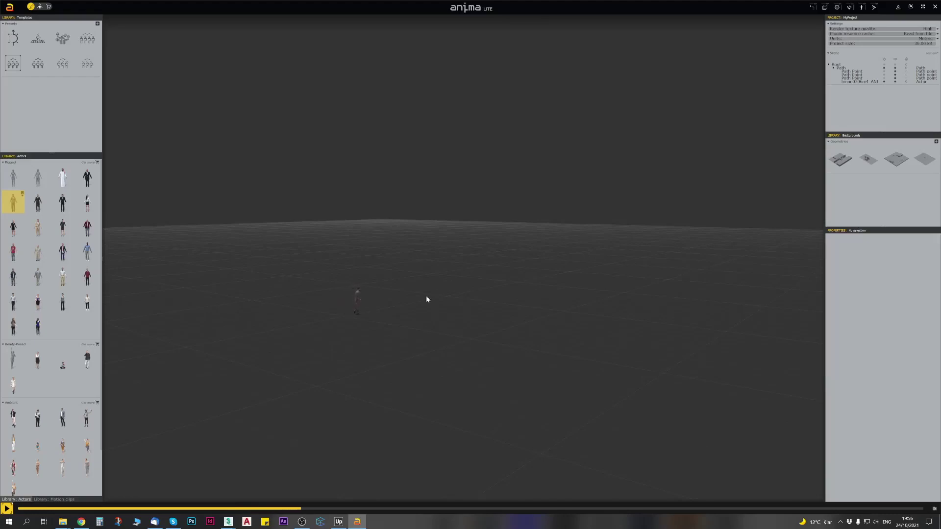
{"action": "middle_click_drag", "start_coordinate": [357, 311], "coordinate": [437, 303]}
{"action": "middle_click_drag", "start_coordinate": [431, 301], "coordinate": [410, 314]}
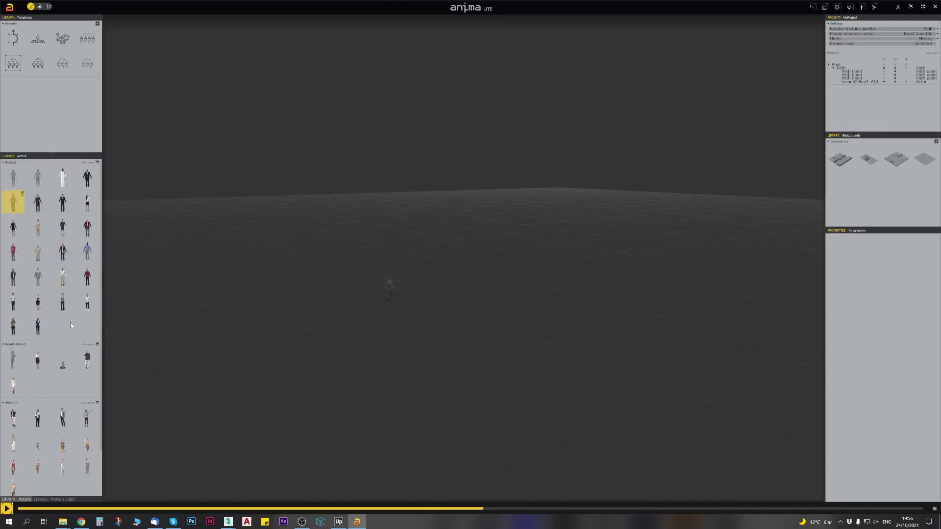
{"action": "left_click", "coordinate": [380, 304]}
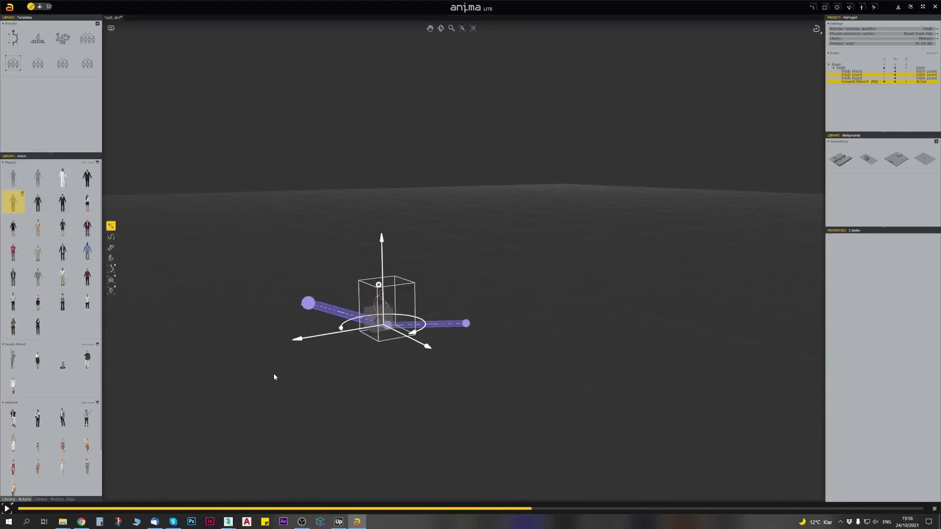
Step: Clear the selection and examine the paused actor at the path's bend from several angles
{"action": "scroll", "coordinate": [391, 286], "scroll_direction": "up", "scroll_amount": 2}
{"action": "middle_click_drag", "start_coordinate": [406, 290], "coordinate": [524, 296]}
{"action": "right_click_drag", "start_coordinate": [524, 295], "coordinate": [517, 230]}
{"action": "left_click", "coordinate": [496, 244]}
{"action": "scroll", "coordinate": [387, 292], "scroll_direction": "up", "scroll_amount": 1}
{"action": "right_click_drag", "start_coordinate": [373, 299], "coordinate": [328, 294]}
{"action": "middle_click_drag", "start_coordinate": [555, 316], "coordinate": [378, 295]}
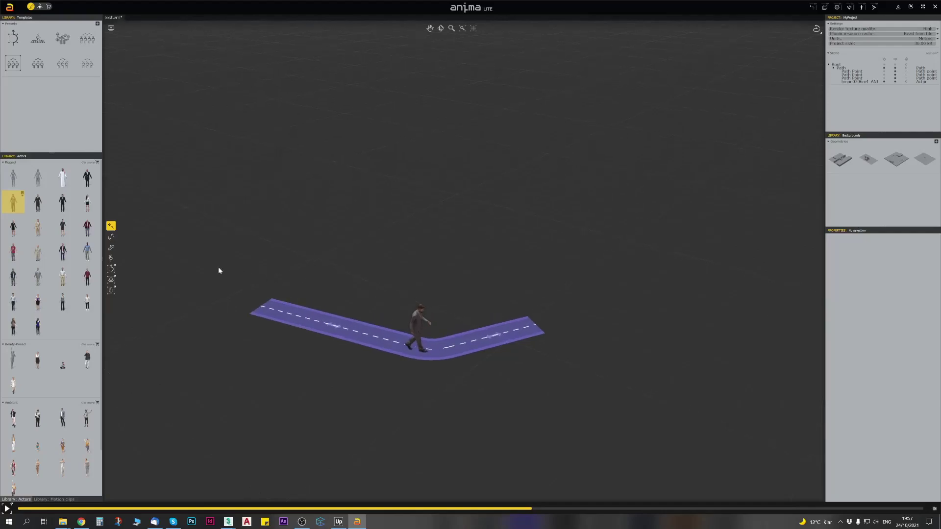
{"action": "scroll", "coordinate": [392, 305], "scroll_direction": "down", "scroll_amount": 2}
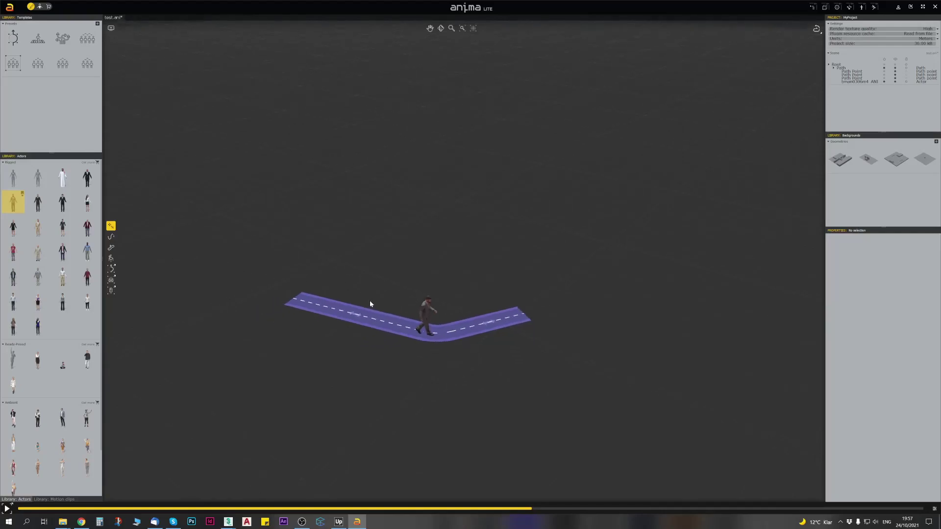
{"action": "right_click_drag", "start_coordinate": [370, 300], "coordinate": [356, 295]}
{"action": "middle_click_drag", "start_coordinate": [433, 295], "coordinate": [328, 288]}
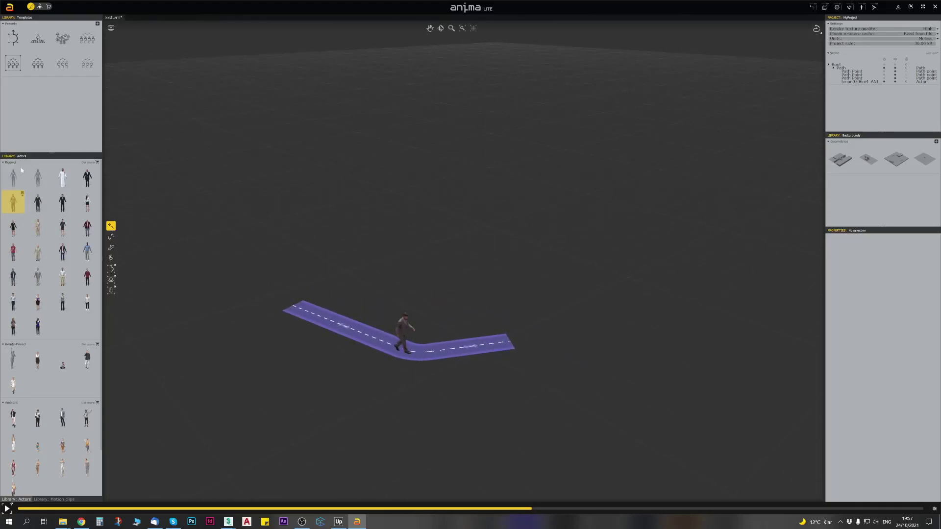
{"action": "middle_click_drag", "start_coordinate": [393, 313], "coordinate": [407, 263]}
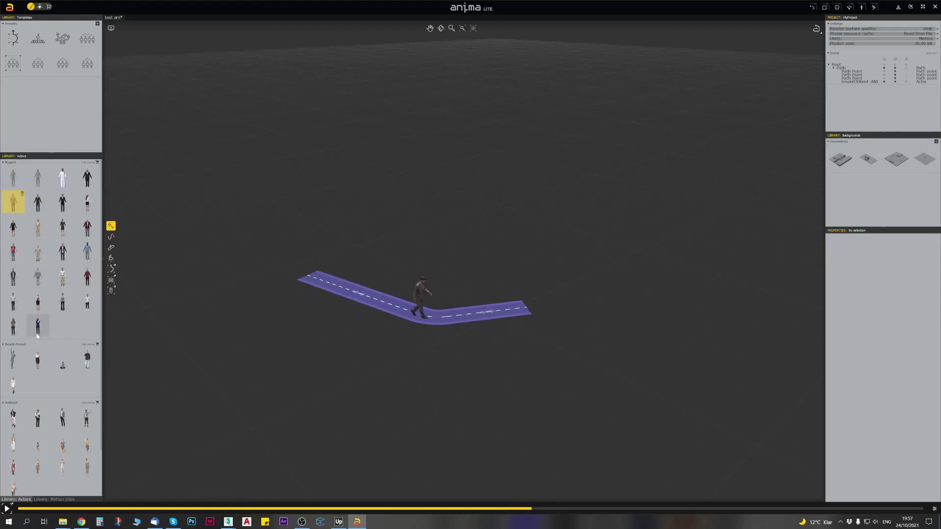
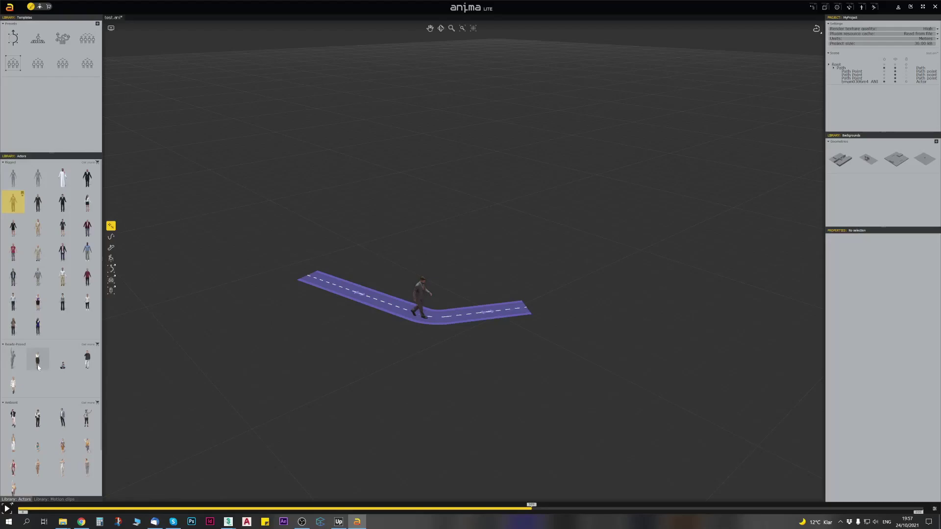
Step: Place the ready-posed woman in a skirt on the ground beside the path's first segment, and deselect her
{"action": "left_click_drag", "start_coordinate": [37, 361], "coordinate": [206, 362]}
{"action": "left_click_drag", "start_coordinate": [336, 345], "coordinate": [339, 357]}
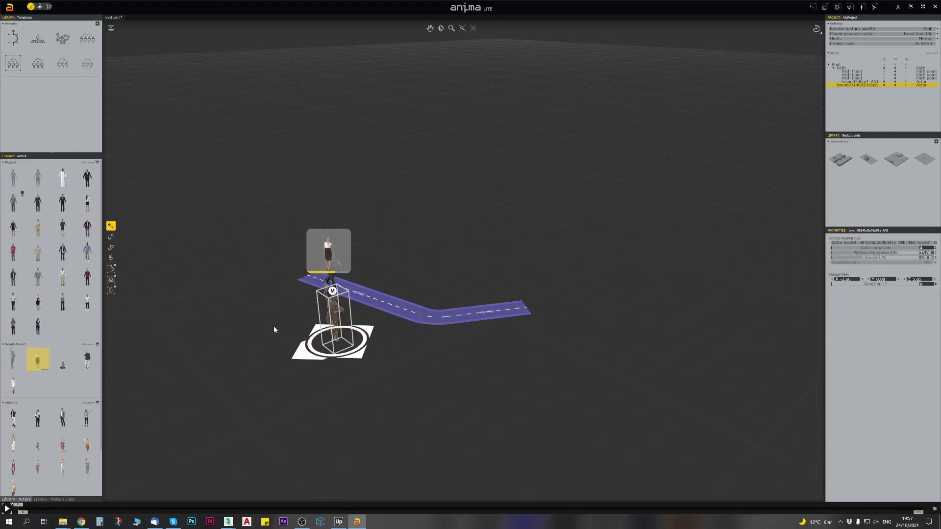
{"action": "left_click_drag", "start_coordinate": [343, 245], "coordinate": [345, 252]}
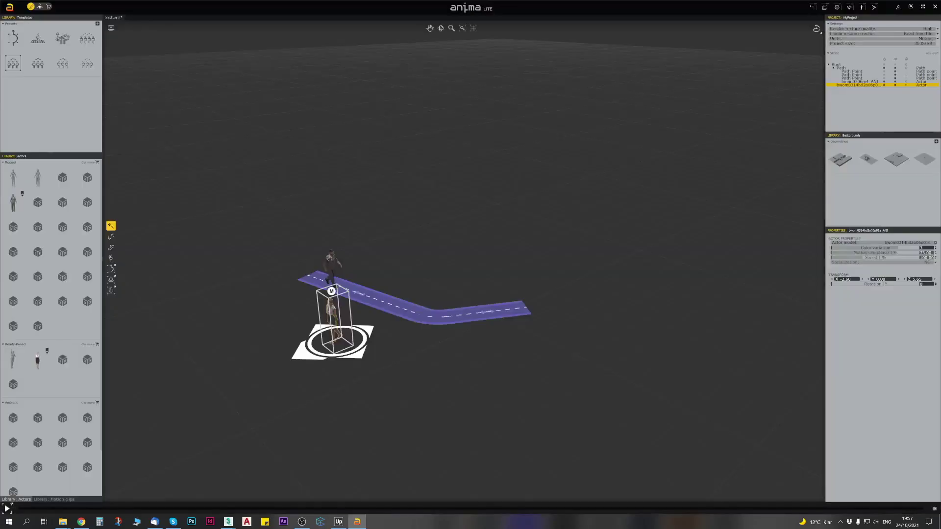
{"action": "scroll", "coordinate": [342, 352], "scroll_direction": "up", "scroll_amount": 3}
{"action": "middle_click_drag", "start_coordinate": [343, 352], "coordinate": [459, 374]}
{"action": "scroll", "coordinate": [449, 308], "scroll_direction": "up", "scroll_amount": 3}
{"action": "left_click", "coordinate": [460, 375]}
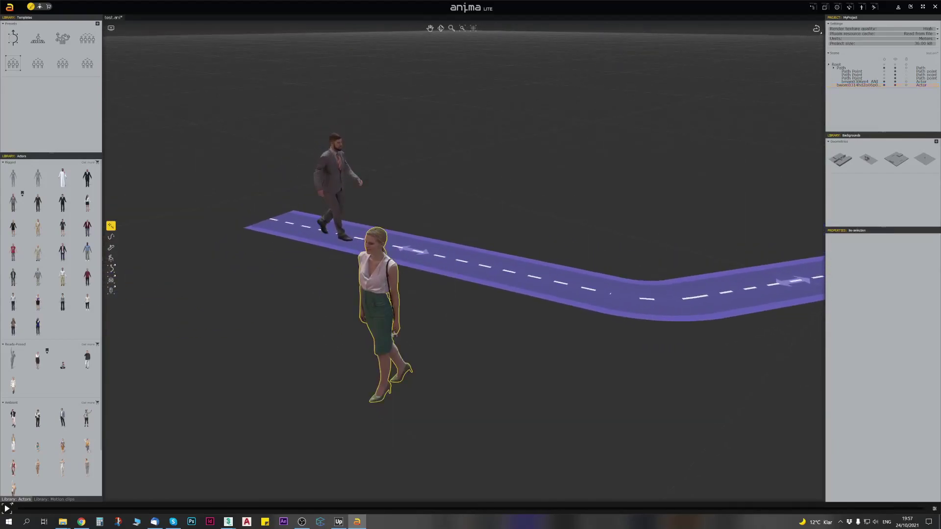
Step: Select the posed woman beside the path and change her color variation to the one with the black skirt
{"action": "left_click", "coordinate": [396, 335]}
{"action": "mouse_move", "coordinate": [396, 334]}
{"action": "middle_mouse_down"}
{"action": "mouse_move", "coordinate": [479, 357]}
{"action": "mouse_move", "coordinate": [399, 347]}
{"action": "mouse_move", "coordinate": [407, 338]}
{"action": "middle_mouse_up"}
{"action": "scroll", "coordinate": [407, 338], "scroll_direction": "up", "scroll_amount": 5}
{"action": "middle_click_drag", "start_coordinate": [353, 271], "coordinate": [335, 321]}
{"action": "scroll", "coordinate": [376, 326], "scroll_direction": "down", "scroll_amount": 5}
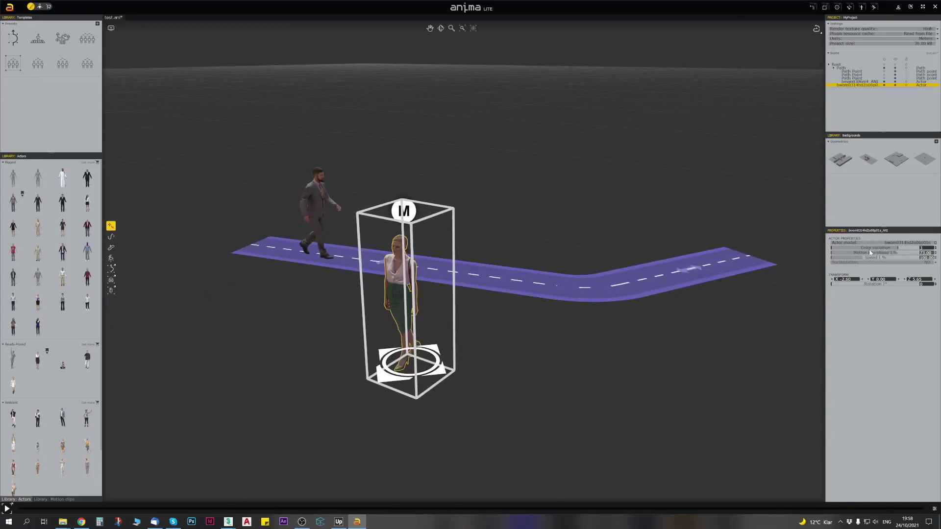
{"action": "left_click_drag", "start_coordinate": [860, 250], "coordinate": [835, 249]}
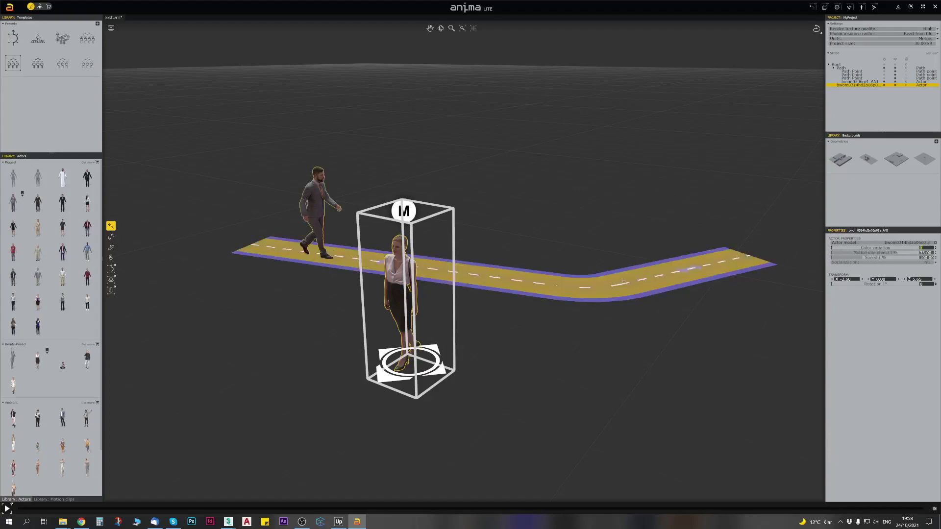
Step: Add the Ambient actor holding a camera, in a black jacket, in front of the path beside the standing woman
{"action": "mouse_move", "coordinate": [484, 371]}
{"action": "middle_mouse_down"}
{"action": "mouse_move", "coordinate": [502, 352]}
{"action": "mouse_move", "coordinate": [458, 370]}
{"action": "mouse_move", "coordinate": [517, 369]}
{"action": "mouse_move", "coordinate": [486, 361]}
{"action": "middle_mouse_up"}
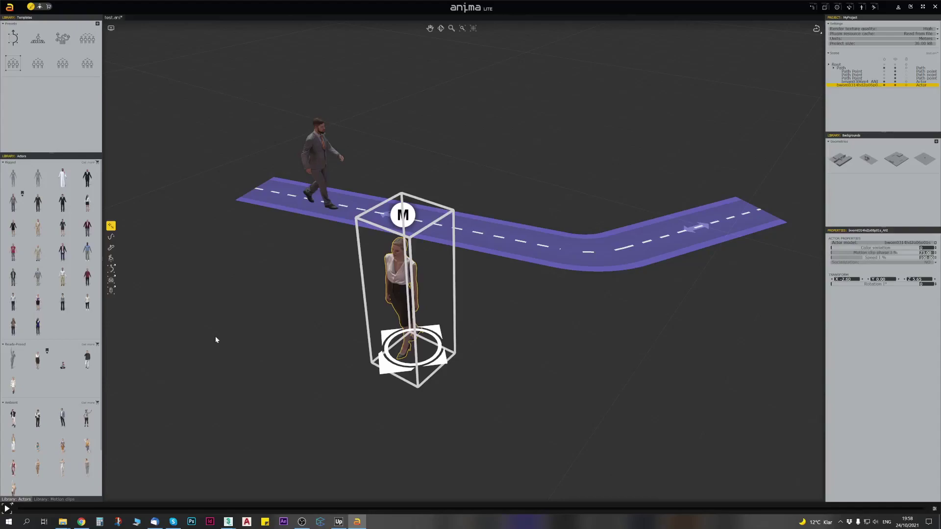
{"action": "middle_click_drag", "start_coordinate": [354, 288], "coordinate": [279, 372]}
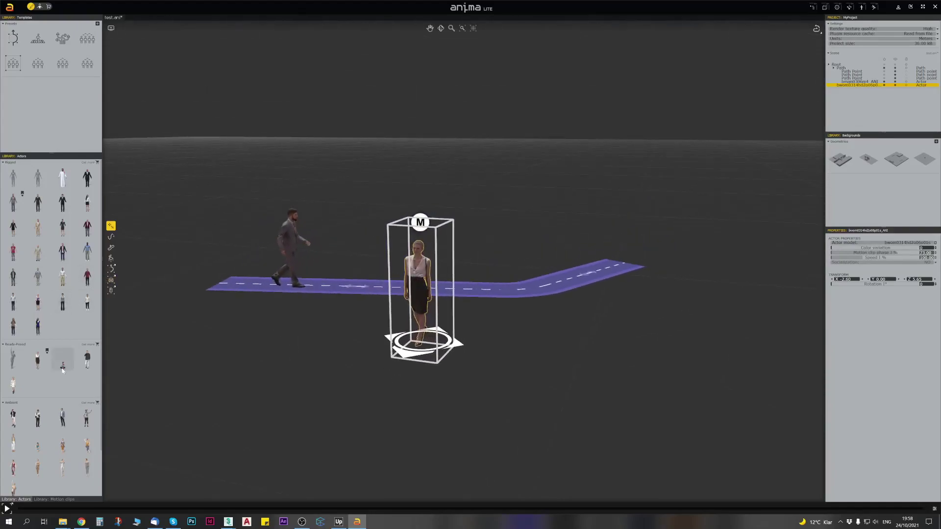
{"action": "scroll", "coordinate": [69, 417], "scroll_direction": "down", "scroll_amount": 1}
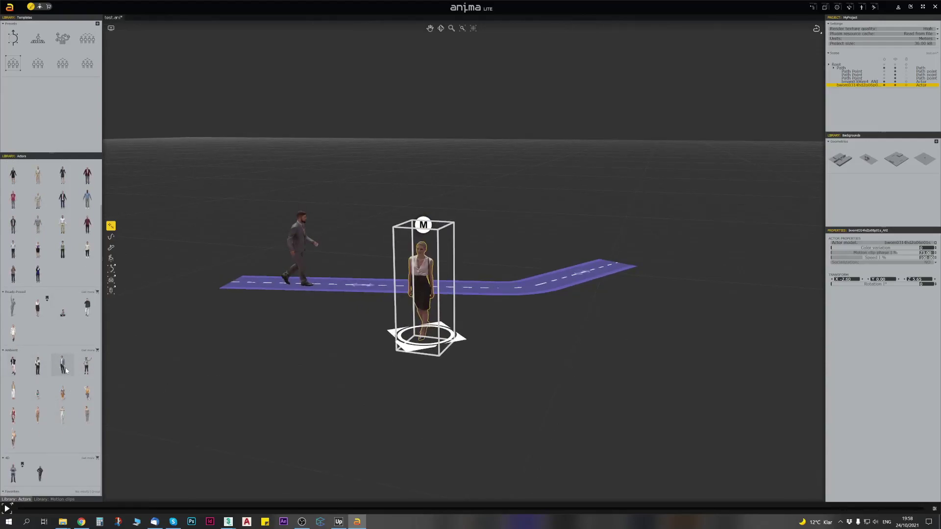
{"action": "left_click_drag", "start_coordinate": [14, 367], "coordinate": [318, 335]}
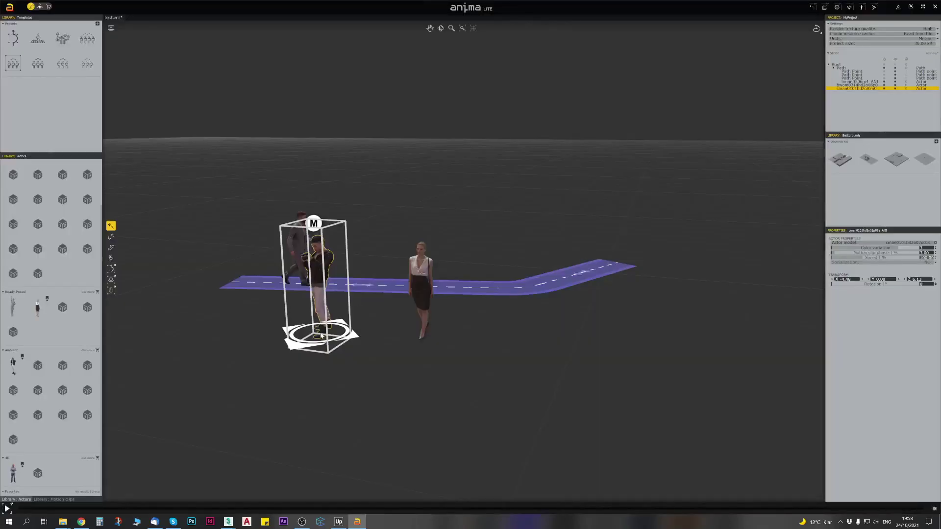
{"action": "mouse_move", "coordinate": [380, 351]}
{"action": "middle_mouse_down"}
{"action": "mouse_move", "coordinate": [397, 326]}
{"action": "mouse_move", "coordinate": [394, 343]}
{"action": "middle_mouse_up"}
{"action": "left_click_drag", "start_coordinate": [394, 342], "coordinate": [358, 335]}
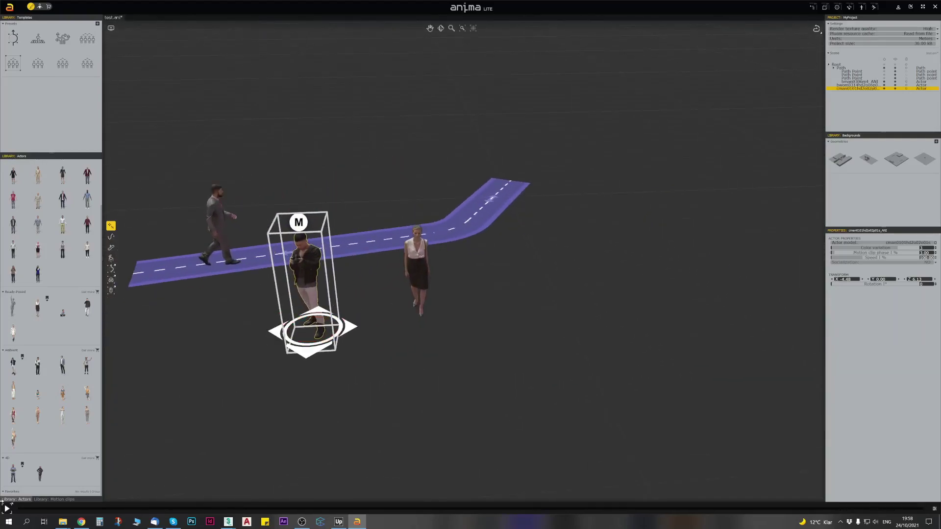
Step: Play the animation and examine how the Ambient man with the camera moves compared with the walking man
{"action": "left_click", "coordinate": [7, 510]}
{"action": "scroll", "coordinate": [251, 249], "scroll_direction": "up", "scroll_amount": 5}
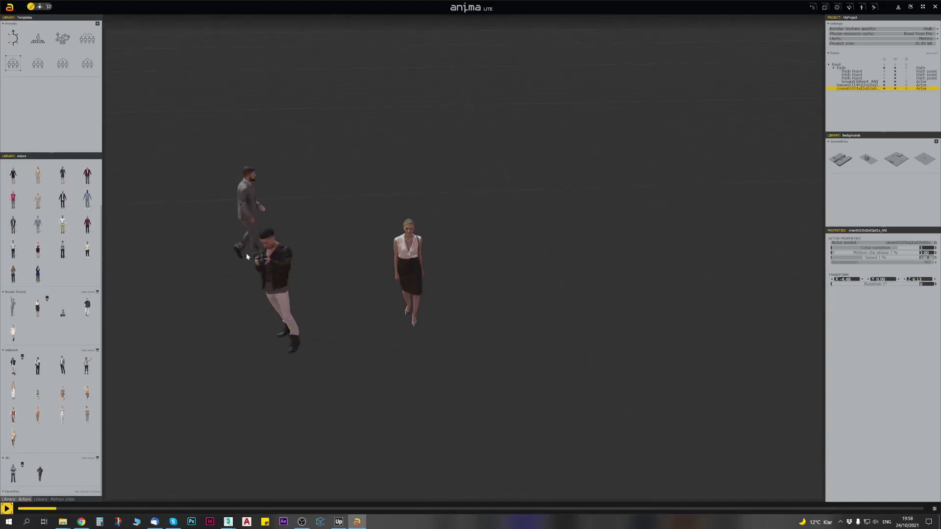
{"action": "left_click_drag", "start_coordinate": [294, 294], "coordinate": [323, 310]}
{"action": "scroll", "coordinate": [322, 310], "scroll_direction": "down", "scroll_amount": 4}
{"action": "scroll", "coordinate": [313, 309], "scroll_direction": "up", "scroll_amount": 1}
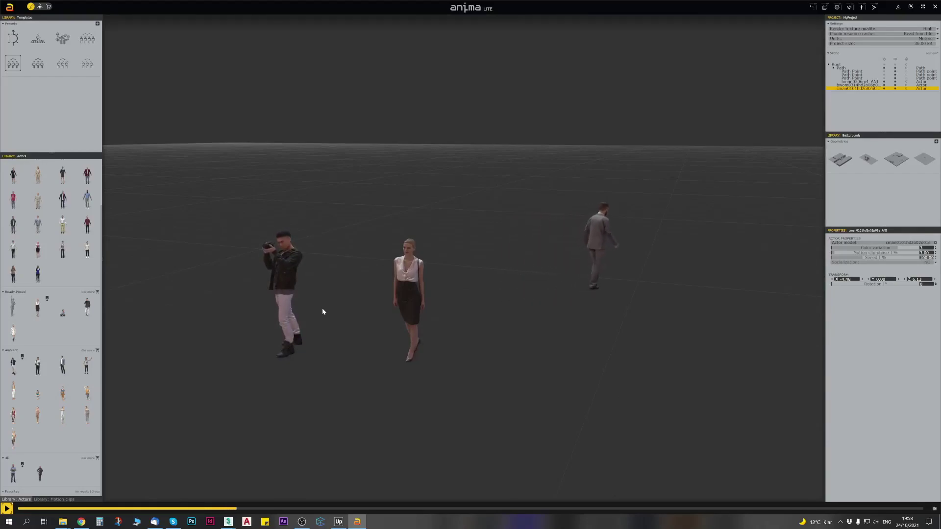
{"action": "scroll", "coordinate": [314, 306], "scroll_direction": "down", "scroll_amount": 2}
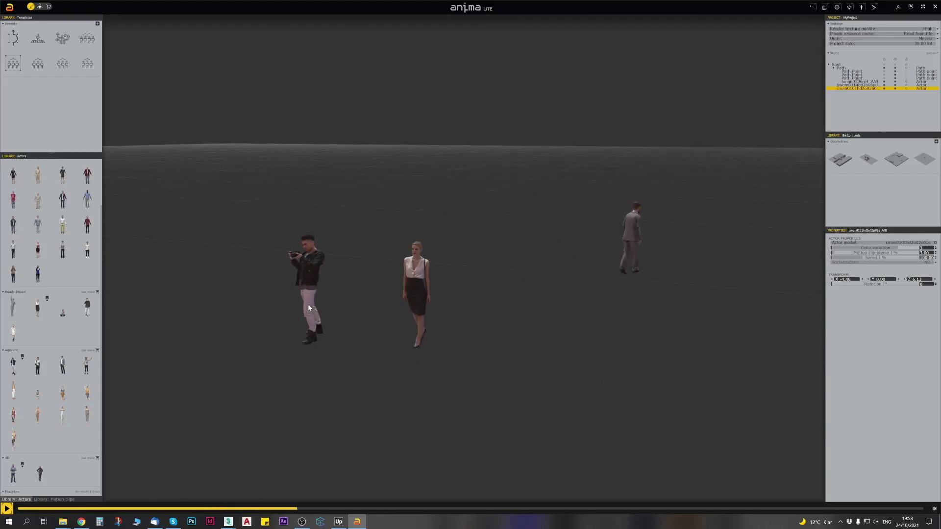
{"action": "scroll", "coordinate": [308, 307], "scroll_direction": "down", "scroll_amount": 2}
{"action": "middle_click_drag", "start_coordinate": [307, 308], "coordinate": [363, 328]}
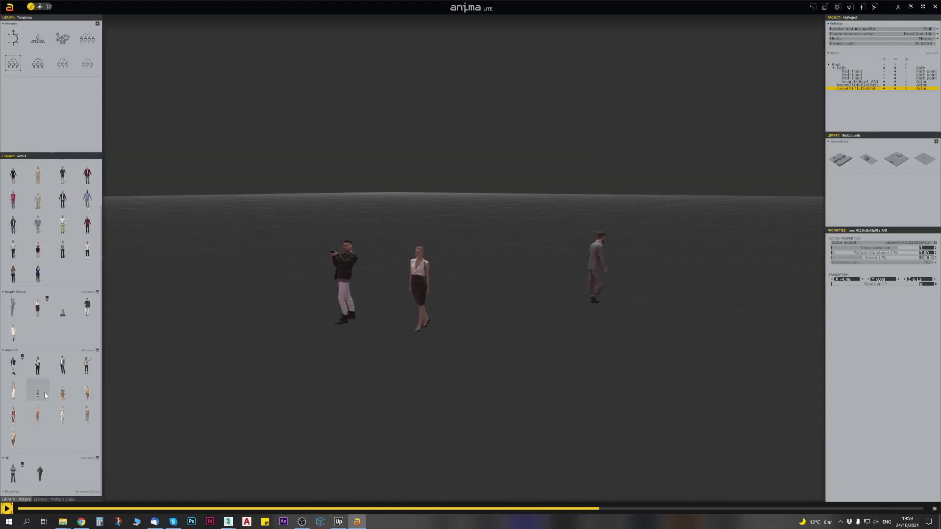
Step: Add the Ambient woman in the striped jacket between the two standing actors and play the animation to check her movement
{"action": "left_click_drag", "start_coordinate": [13, 391], "coordinate": [380, 331]}
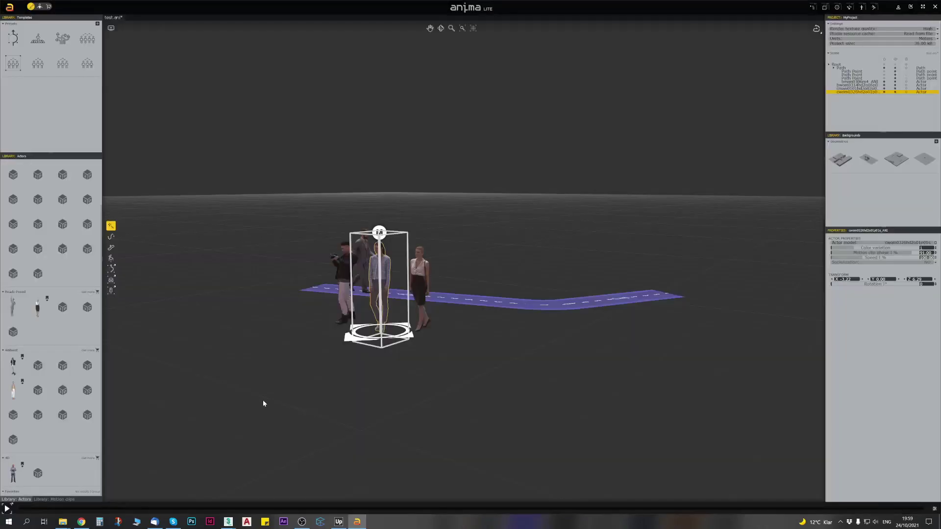
{"action": "left_click", "coordinate": [247, 392]}
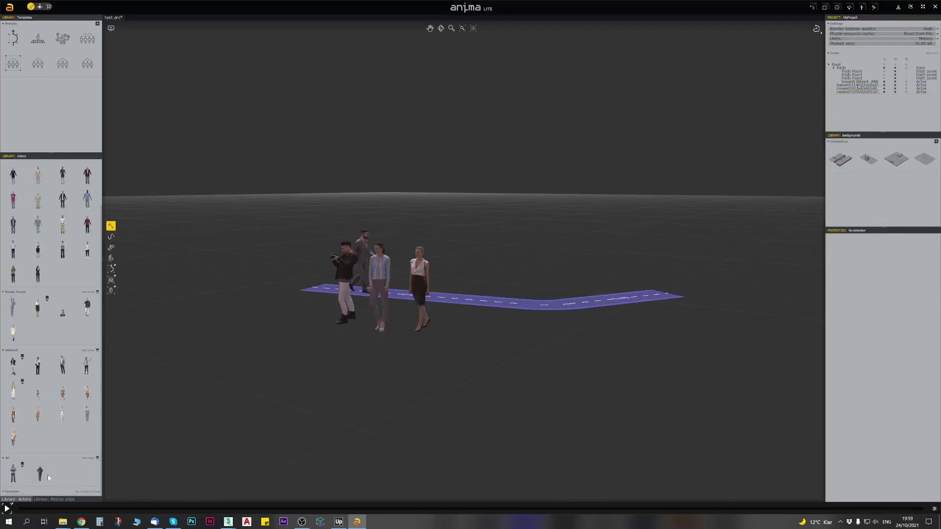
{"action": "left_click", "coordinate": [7, 509]}
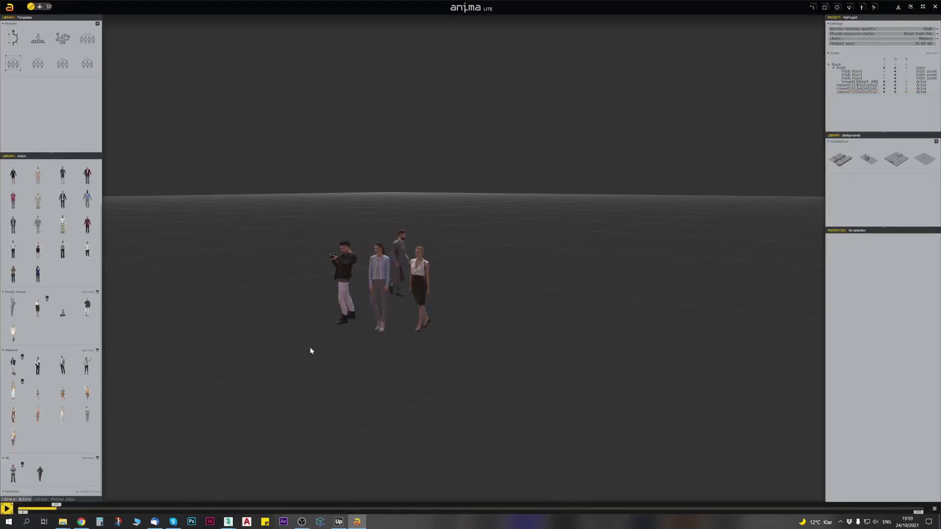
{"action": "scroll", "coordinate": [309, 347], "scroll_direction": "up", "scroll_amount": 1}
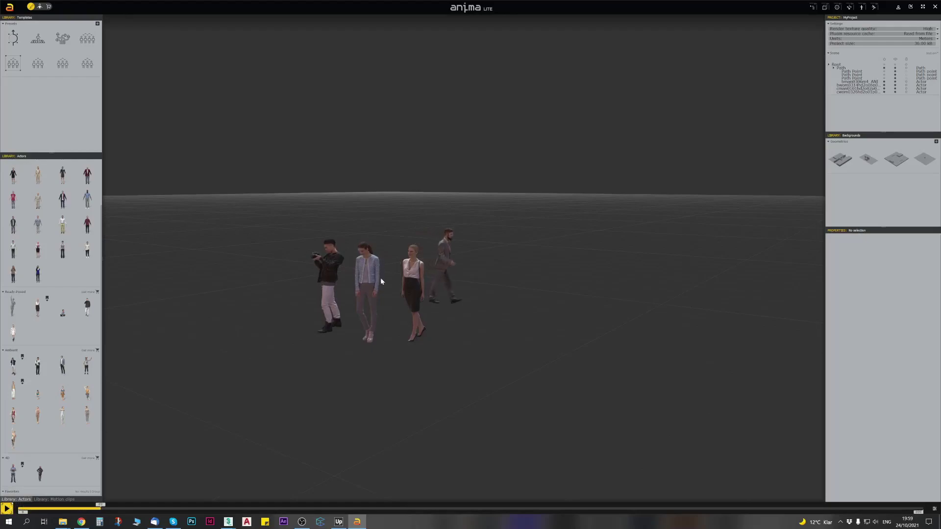
{"action": "scroll", "coordinate": [385, 289], "scroll_direction": "down", "scroll_amount": 2}
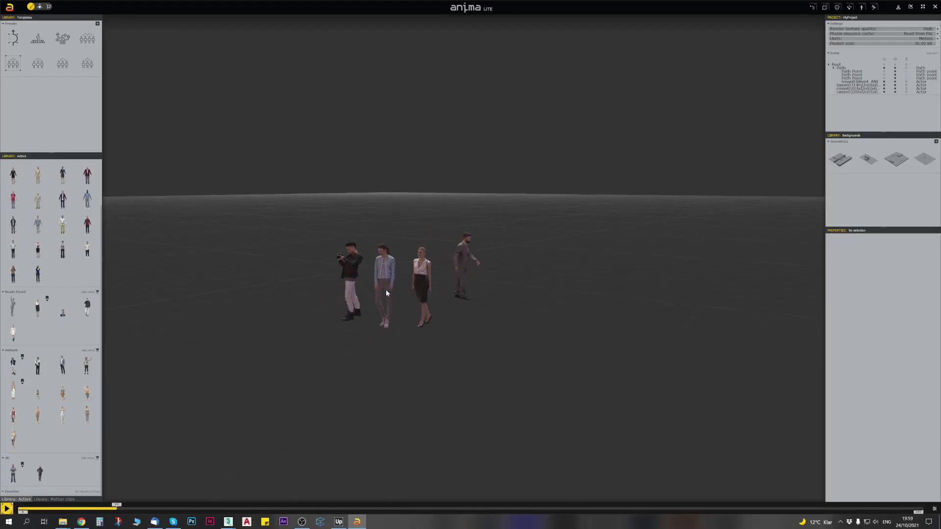
{"action": "mouse_move", "coordinate": [357, 329]}
{"action": "middle_mouse_down"}
{"action": "mouse_move", "coordinate": [325, 329]}
{"action": "mouse_move", "coordinate": [374, 330]}
{"action": "middle_mouse_up"}
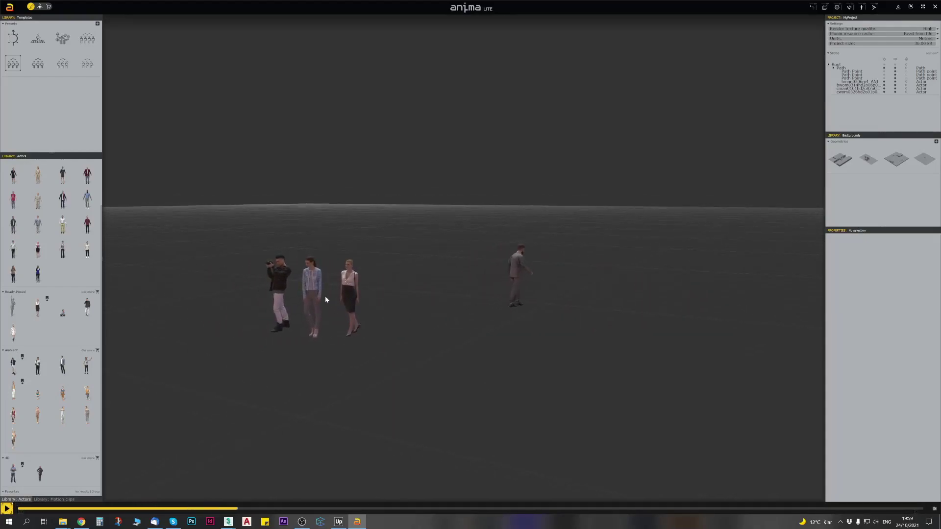
{"action": "scroll", "coordinate": [378, 333], "scroll_direction": "down", "scroll_amount": 2}
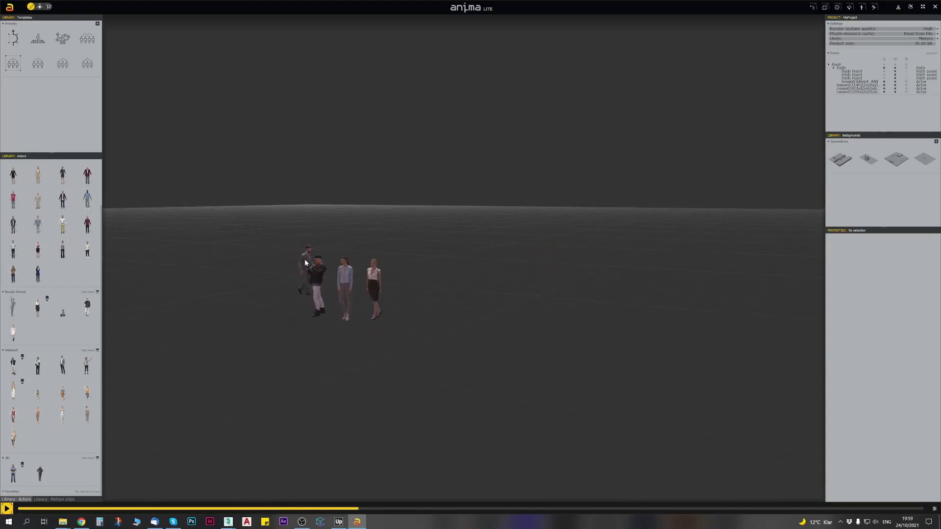
{"action": "scroll", "coordinate": [332, 259], "scroll_direction": "up", "scroll_amount": 3}
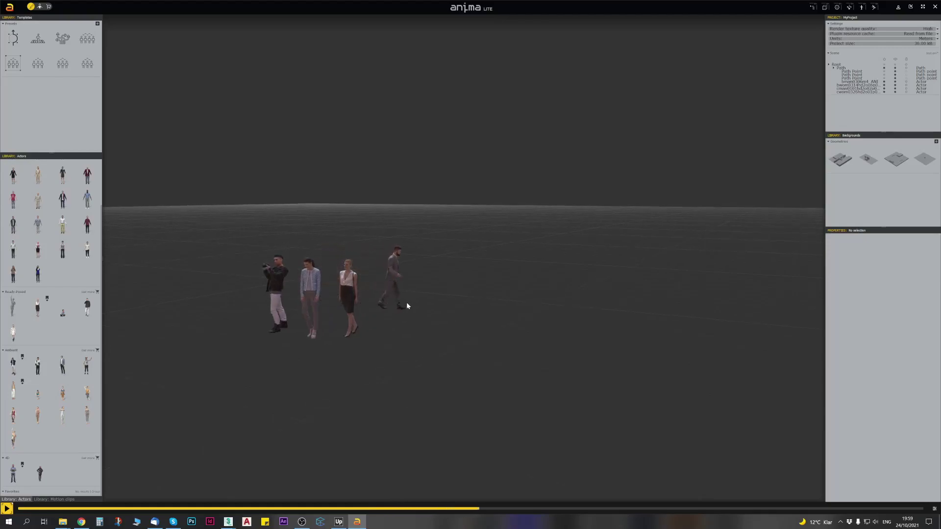
{"action": "key", "text": "space"}
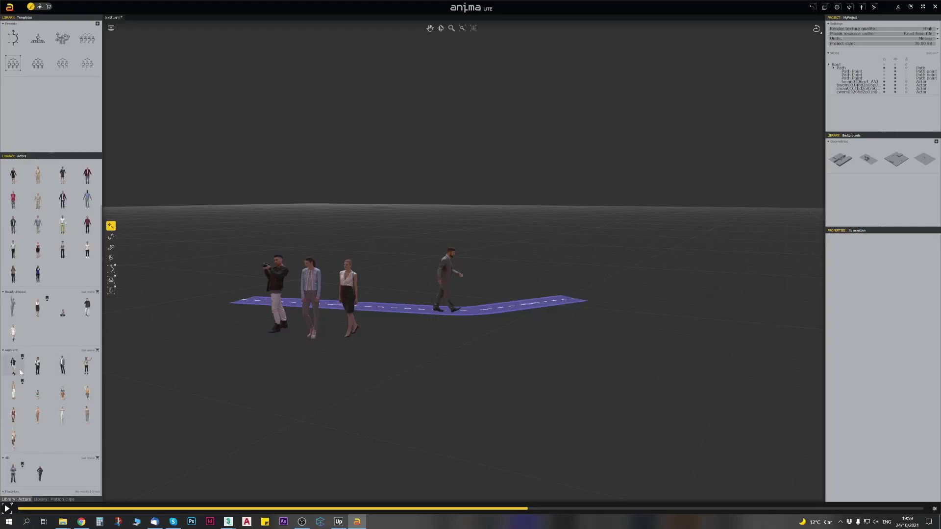
Step: Add the 4D man taking photos in front of the path, beyond the woman in the black skirt, and clear the selection
{"action": "left_click_drag", "start_coordinate": [13, 477], "coordinate": [401, 358]}
{"action": "scroll", "coordinate": [414, 329], "scroll_direction": "up", "scroll_amount": 3}
{"action": "scroll", "coordinate": [433, 378], "scroll_direction": "down", "scroll_amount": 2}
{"action": "middle_click_drag", "start_coordinate": [429, 381], "coordinate": [399, 377]}
{"action": "scroll", "coordinate": [350, 298], "scroll_direction": "down", "scroll_amount": 3}
{"action": "scroll", "coordinate": [350, 297], "scroll_direction": "up", "scroll_amount": 4}
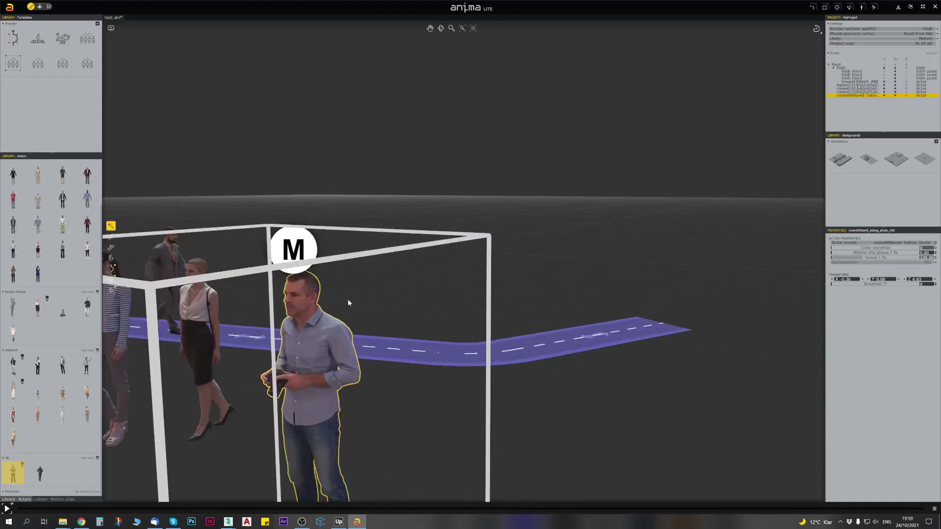
{"action": "middle_click_drag", "start_coordinate": [406, 421], "coordinate": [399, 309]}
{"action": "scroll", "coordinate": [482, 343], "scroll_direction": "up", "scroll_amount": 3}
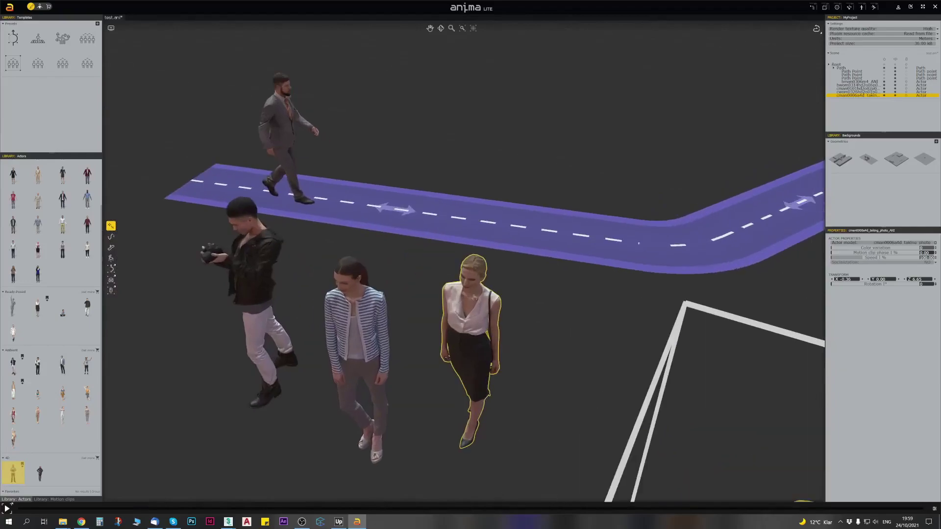
{"action": "left_click", "coordinate": [510, 361]}
{"action": "middle_click_drag", "start_coordinate": [528, 364], "coordinate": [450, 328]}
{"action": "scroll", "coordinate": [490, 363], "scroll_direction": "down", "scroll_amount": 5}
{"action": "left_click", "coordinate": [472, 318]}
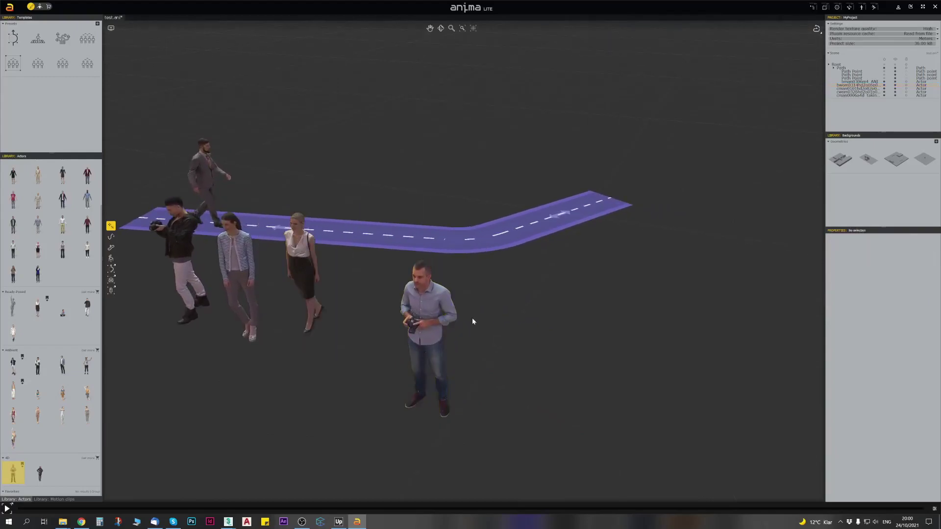
Step: Play the animation and examine the 4D photographer's movement alongside the other actors
{"action": "left_click", "coordinate": [7, 509]}
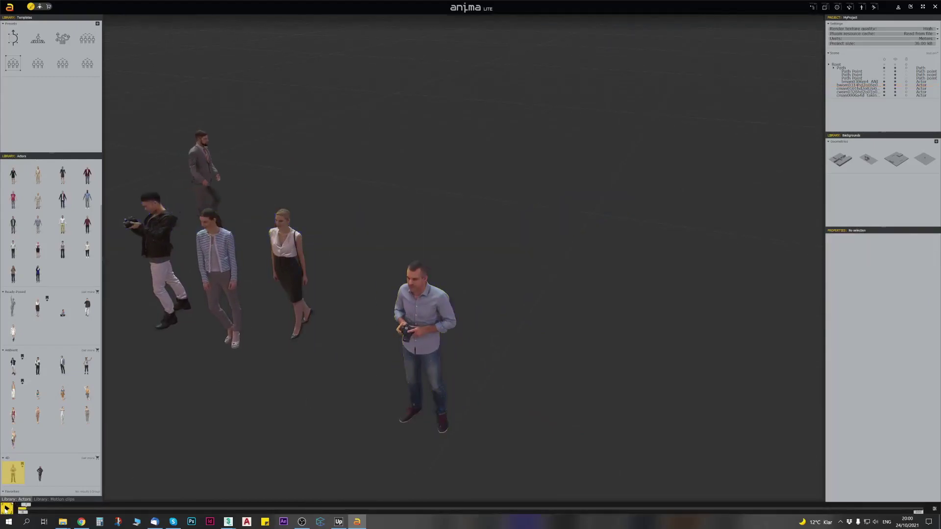
{"action": "scroll", "coordinate": [412, 402], "scroll_direction": "down", "scroll_amount": 2}
{"action": "mouse_move", "coordinate": [462, 390]}
{"action": "middle_mouse_down"}
{"action": "mouse_move", "coordinate": [485, 372]}
{"action": "mouse_move", "coordinate": [479, 382]}
{"action": "middle_mouse_up"}
{"action": "scroll", "coordinate": [480, 382], "scroll_direction": "down", "scroll_amount": 2}
{"action": "middle_click_drag", "start_coordinate": [480, 317], "coordinate": [459, 249]}
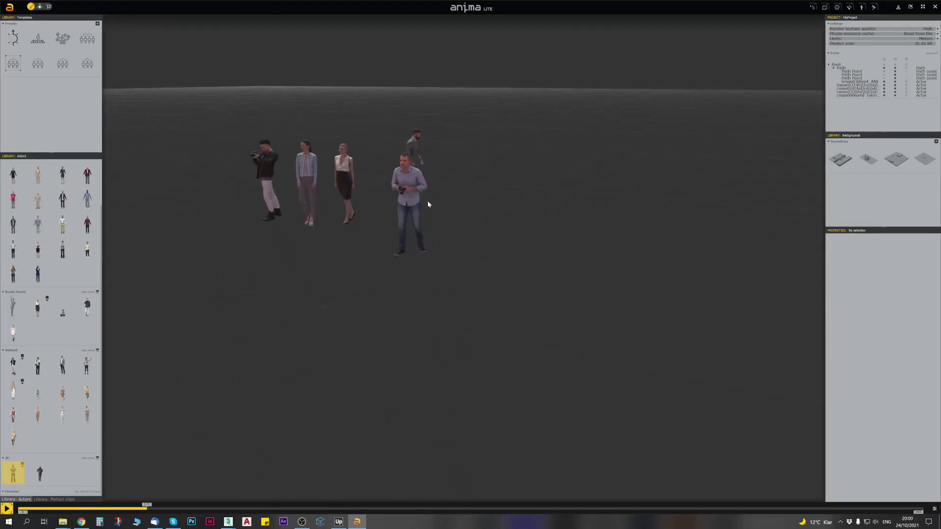
{"action": "scroll", "coordinate": [415, 195], "scroll_direction": "up", "scroll_amount": 2}
{"action": "scroll", "coordinate": [396, 156], "scroll_direction": "up", "scroll_amount": 2}
{"action": "middle_click_drag", "start_coordinate": [374, 124], "coordinate": [515, 247]}
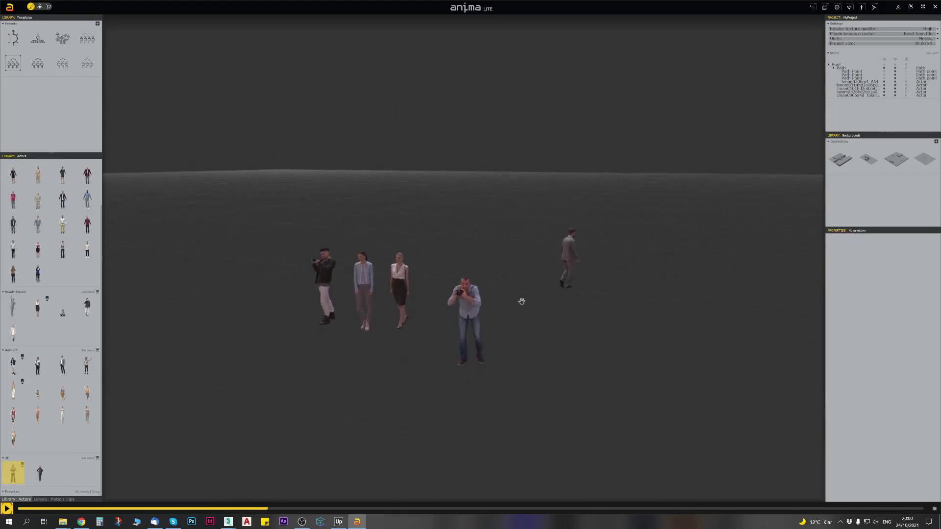
{"action": "middle_click_drag", "start_coordinate": [523, 304], "coordinate": [501, 245]}
{"action": "scroll", "coordinate": [456, 247], "scroll_direction": "up", "scroll_amount": 1}
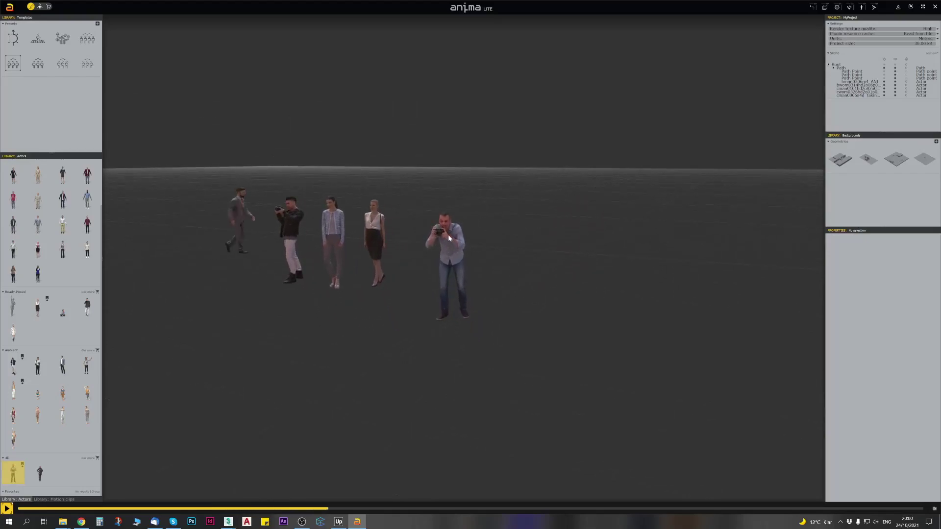
{"action": "scroll", "coordinate": [450, 239], "scroll_direction": "up", "scroll_amount": 1}
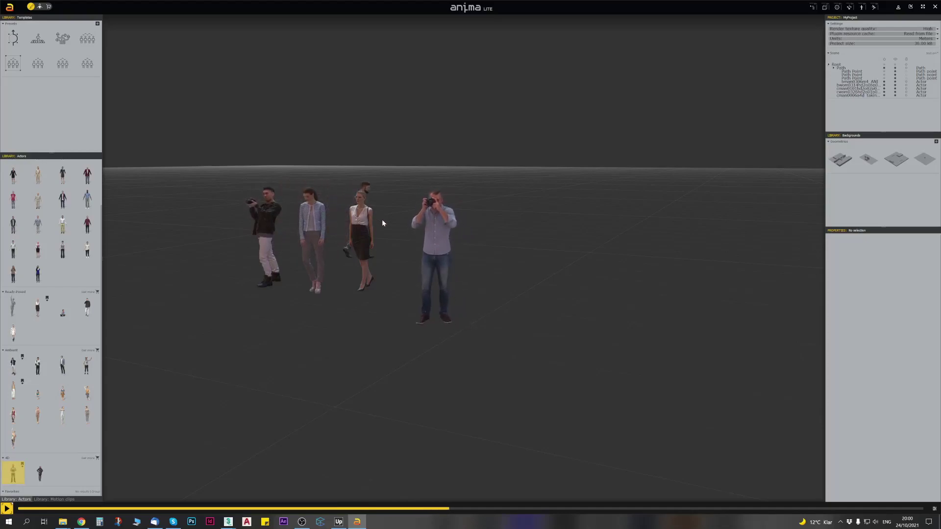
{"action": "left_click", "coordinate": [442, 243]}
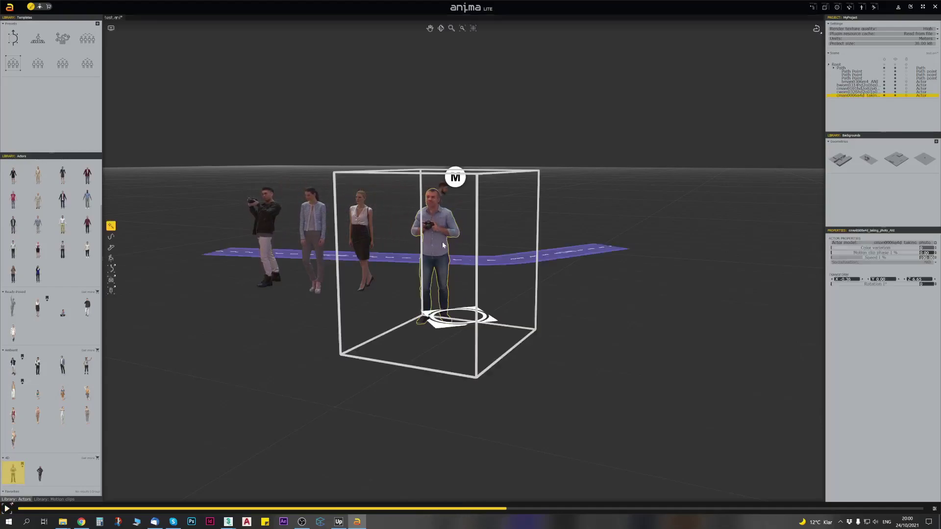
Step: Replay the animation while viewing the 4D photographer from the side to examine his poses
{"action": "right_click_drag", "start_coordinate": [529, 342], "coordinate": [613, 345]}
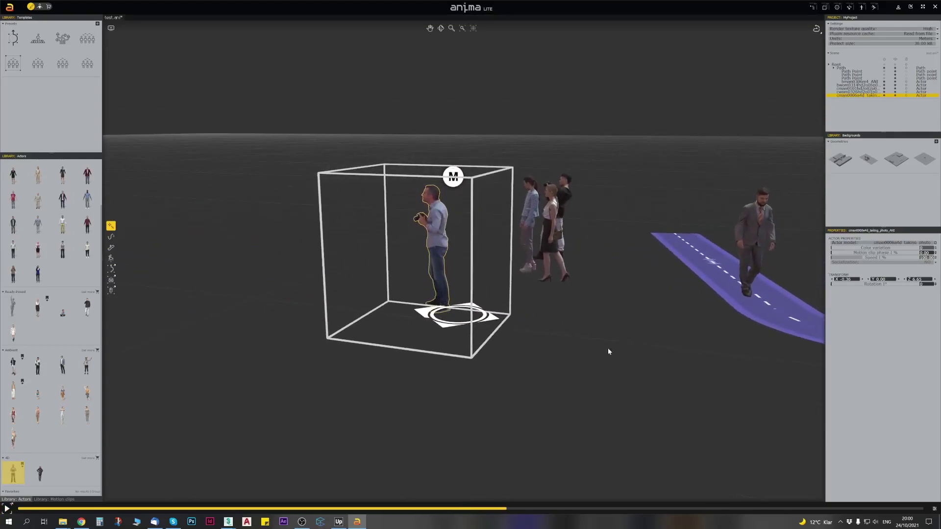
{"action": "left_click", "coordinate": [613, 345]}
{"action": "left_click", "coordinate": [6, 510]}
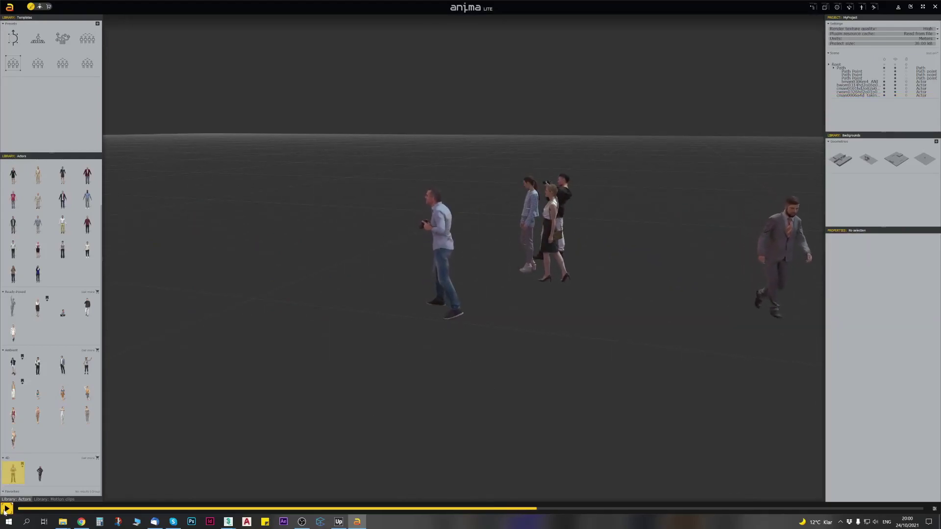
{"action": "right_click_drag", "start_coordinate": [339, 285], "coordinate": [376, 268]}
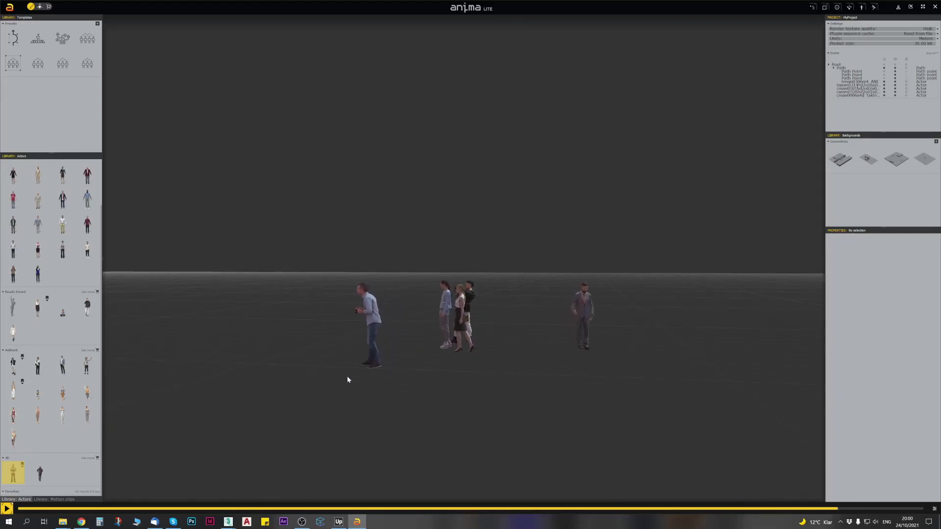
{"action": "left_click", "coordinate": [355, 331]}
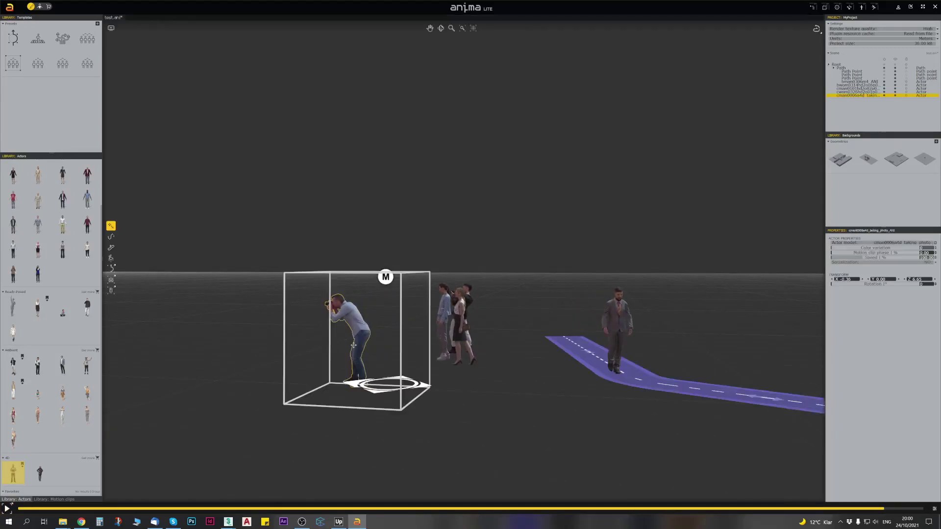
Step: Add the 4D standing actor in the checked shirt next to the 4D photographer, in front of the path
{"action": "middle_click_drag", "start_coordinate": [273, 436], "coordinate": [231, 389]}
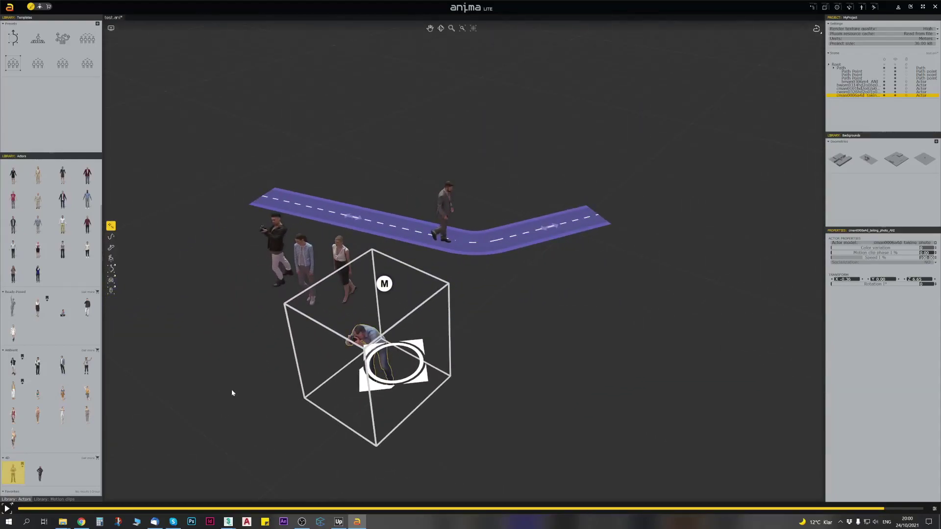
{"action": "left_click", "coordinate": [527, 412]}
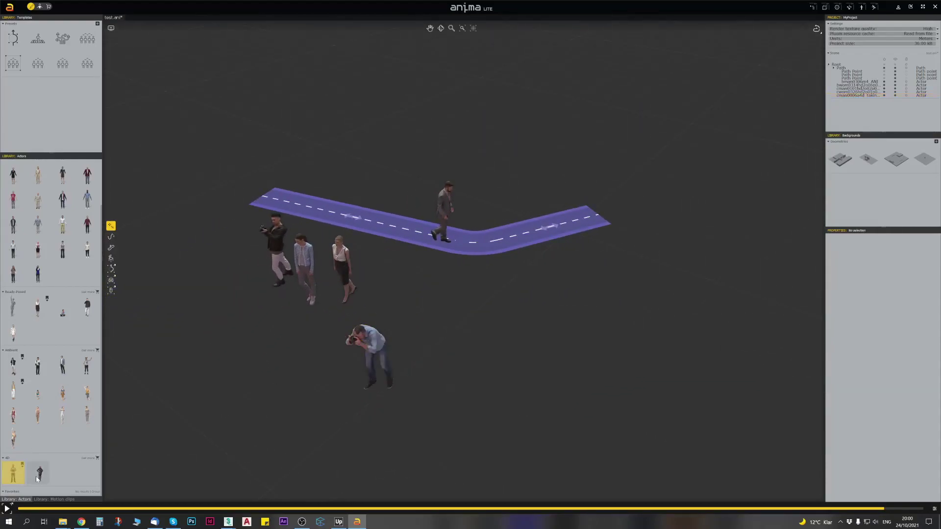
{"action": "mouse_move", "coordinate": [37, 479]}
{"action": "left_click_drag", "start_coordinate": [40, 477], "coordinate": [453, 359]}
{"action": "middle_click_drag", "start_coordinate": [406, 401], "coordinate": [431, 398]}
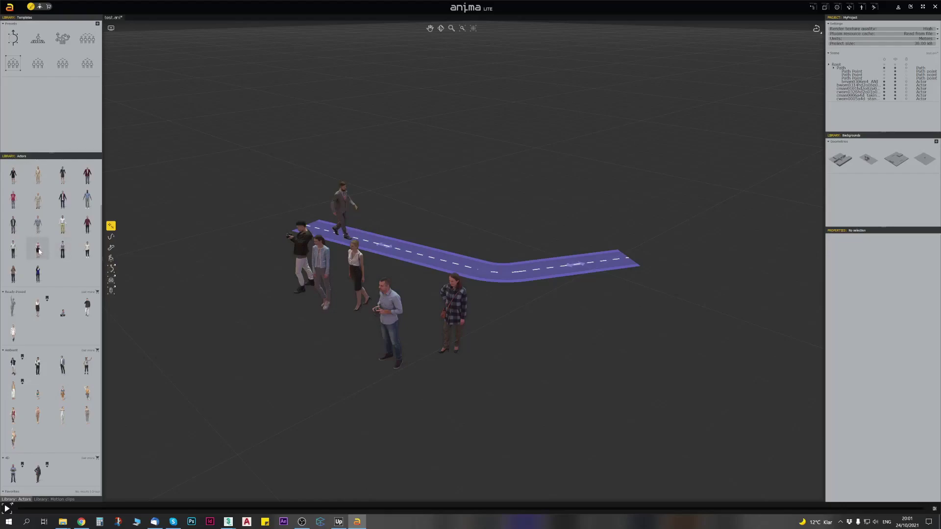
Step: Add a rigged actor in a dark suit onto the path, between the walking man and the bend
{"action": "left_click_drag", "start_coordinate": [62, 199], "coordinate": [400, 251]}
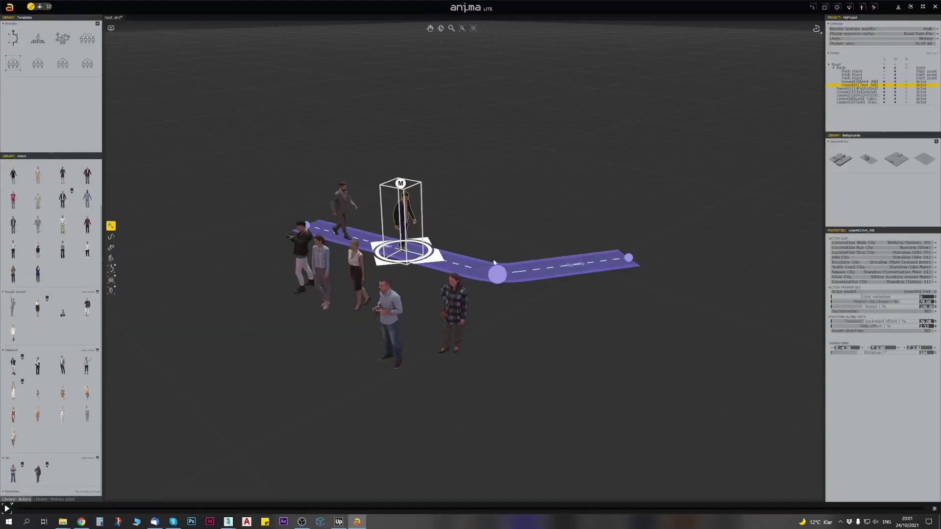
Step: Select the path and play the animation to examine how both rigged men walk along it
{"action": "left_click", "coordinate": [470, 271]}
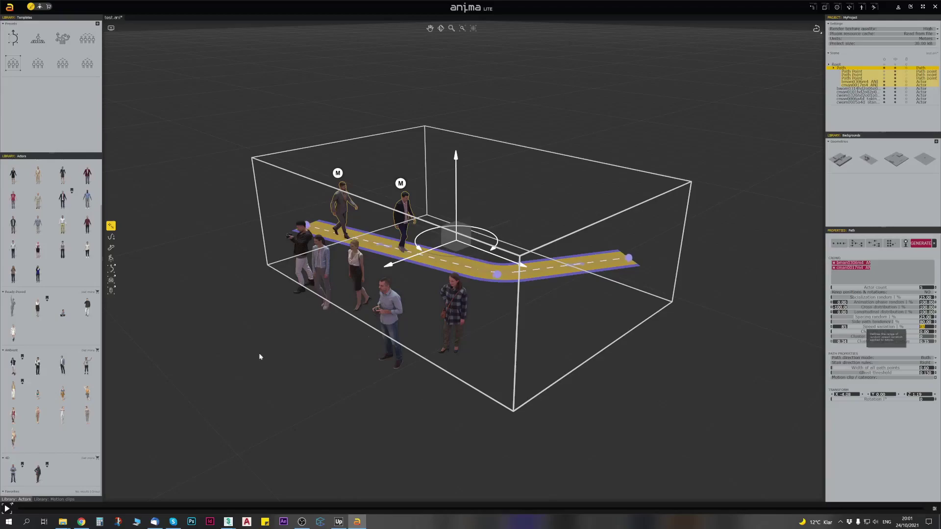
{"action": "left_click", "coordinate": [7, 507]}
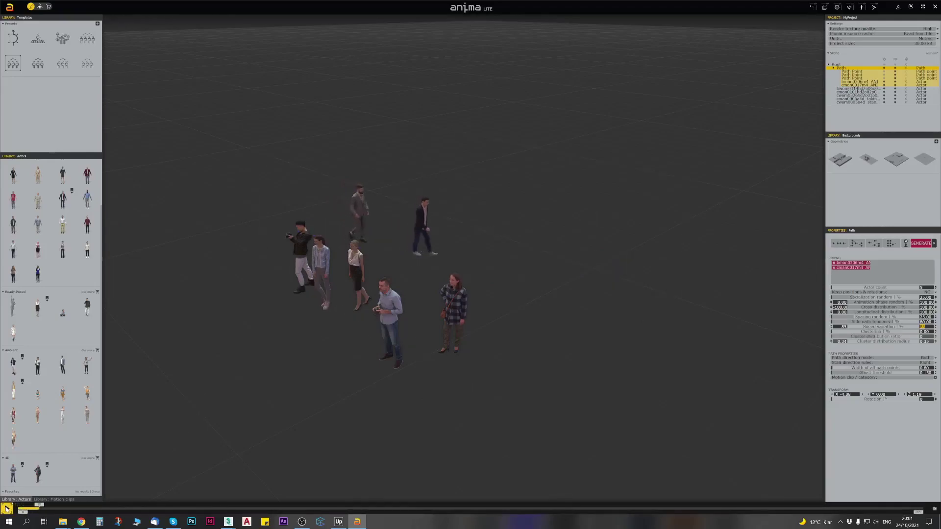
{"action": "left_click", "coordinate": [6, 508]}
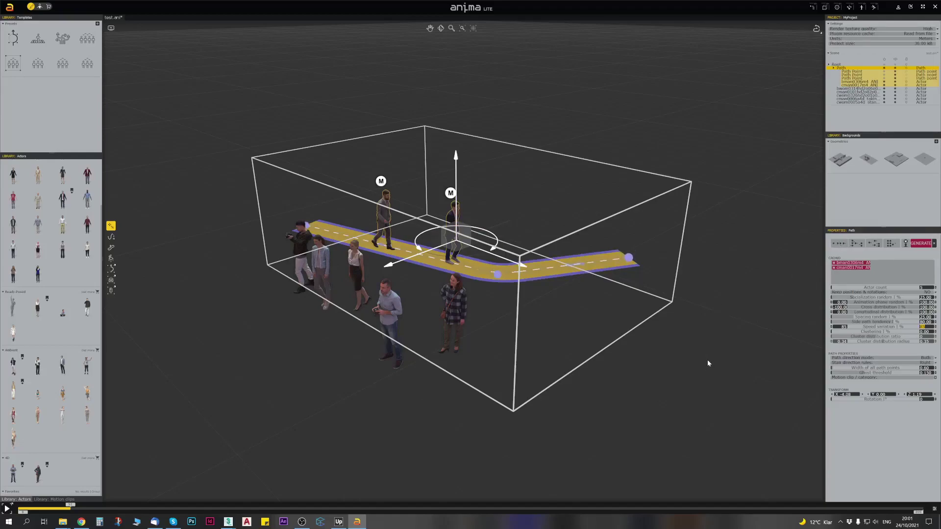
Step: Set the locomotion walk clip of both rigged men on the path to Walking (Normal Speed Male)
{"action": "left_click", "coordinate": [457, 227]}
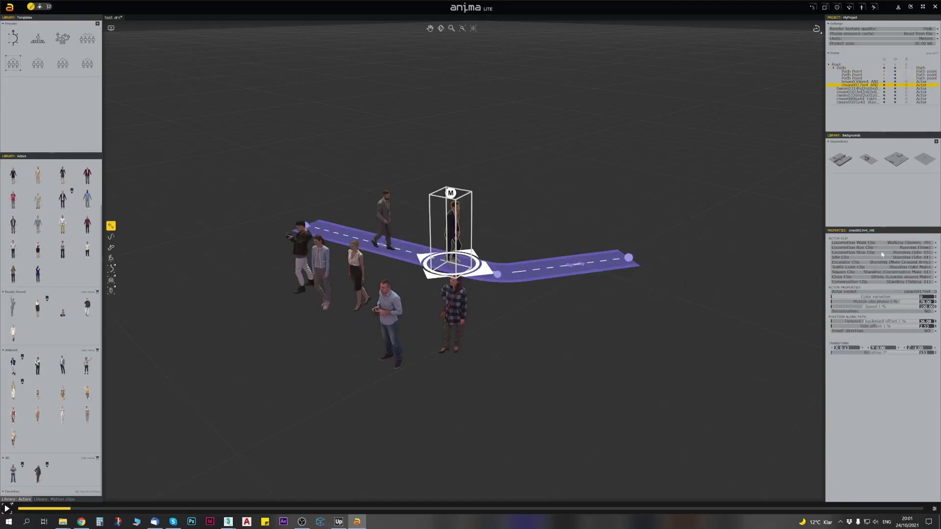
{"action": "left_click", "coordinate": [913, 243]}
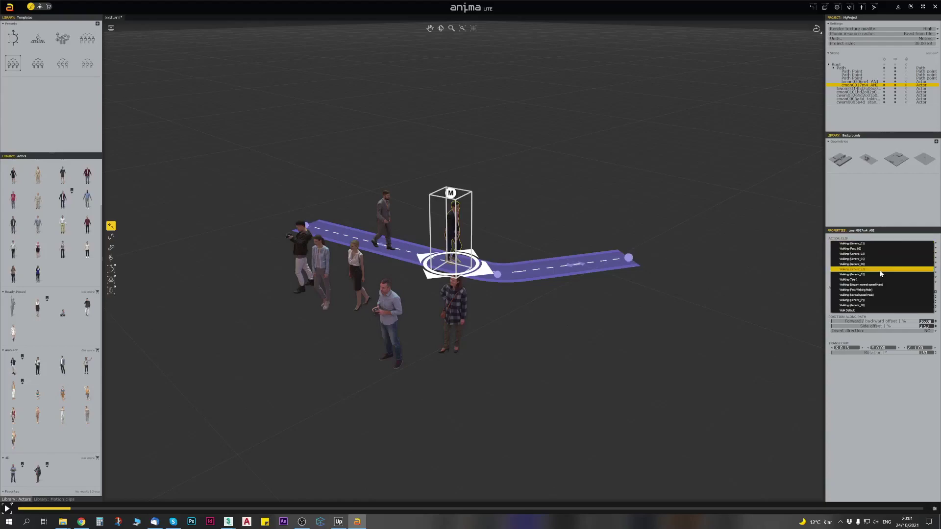
{"action": "left_click", "coordinate": [878, 297]}
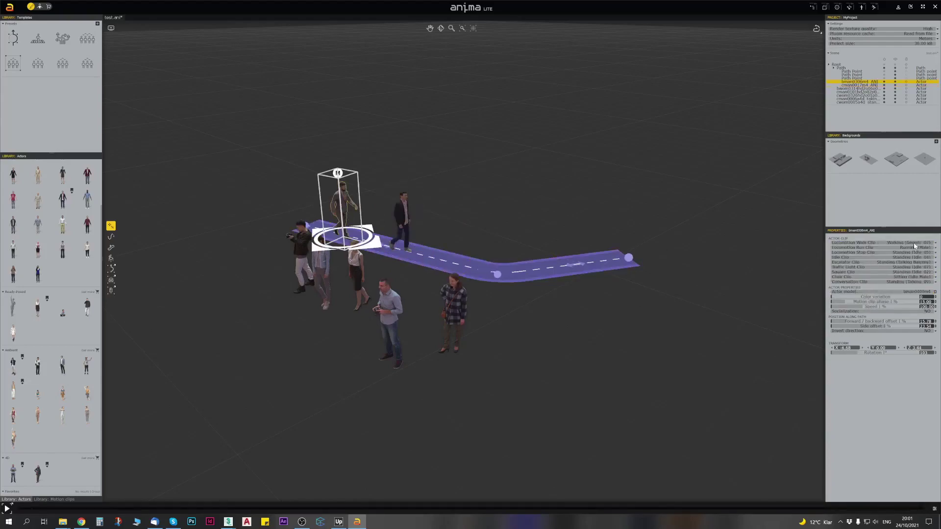
{"action": "left_click", "coordinate": [913, 244]}
{"action": "left_click", "coordinate": [882, 304]}
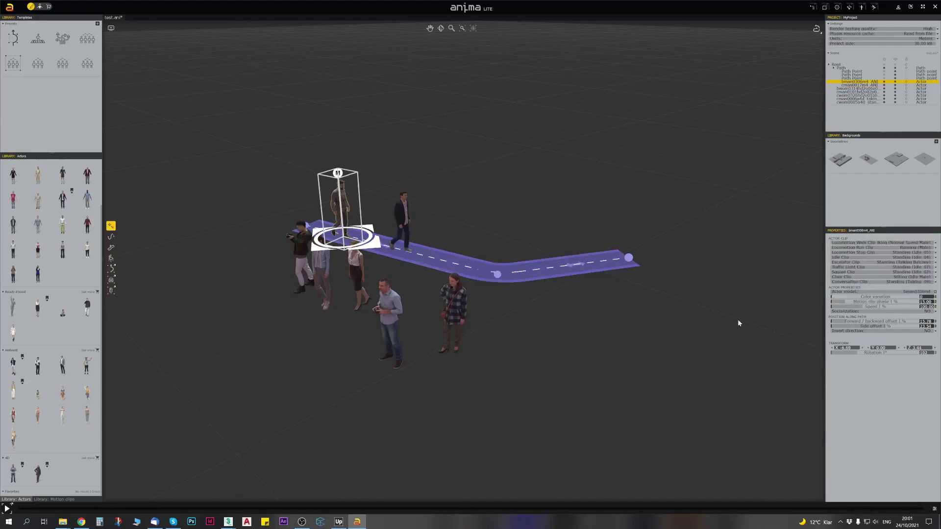
Step: Replay the animation from several angles to examine the rigged walkers beside the other actors, and clear the selection
{"action": "left_click", "coordinate": [6, 509]}
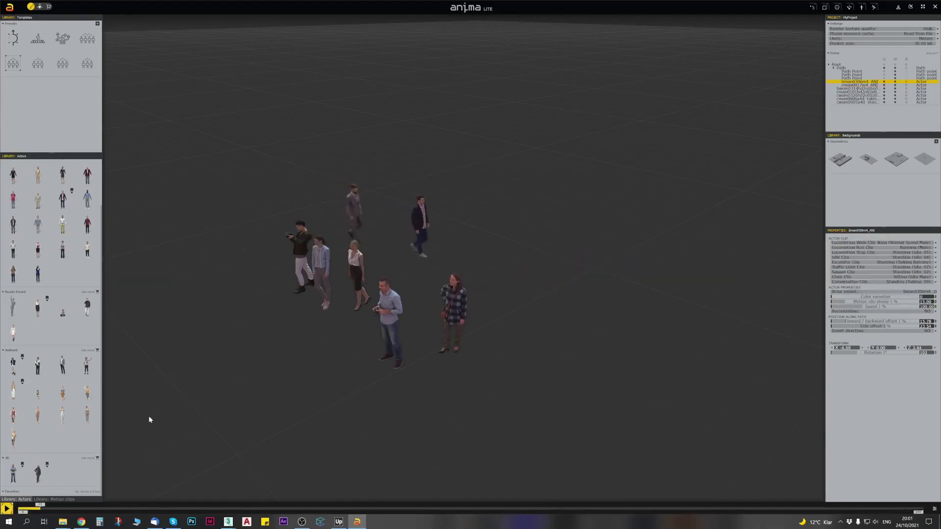
{"action": "scroll", "coordinate": [212, 390], "scroll_direction": "down", "scroll_amount": 1}
{"action": "middle_click_drag", "start_coordinate": [251, 392], "coordinate": [348, 383]}
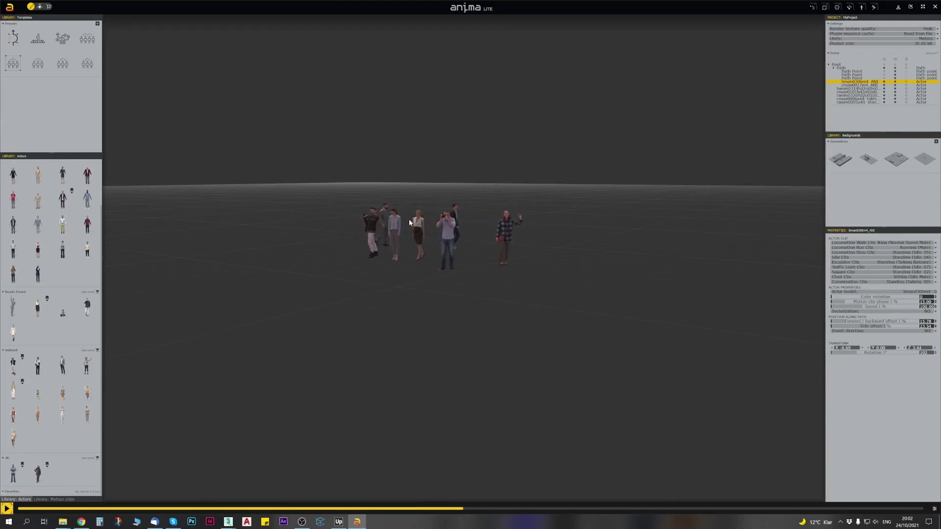
{"action": "scroll", "coordinate": [413, 160], "scroll_direction": "up", "scroll_amount": 2}
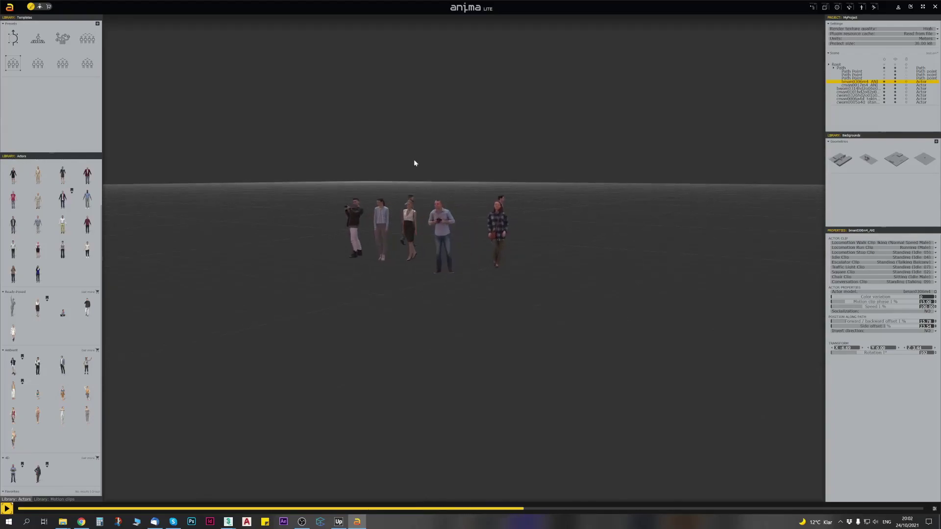
{"action": "middle_click_drag", "start_coordinate": [471, 228], "coordinate": [457, 279]}
{"action": "key", "text": "space"}
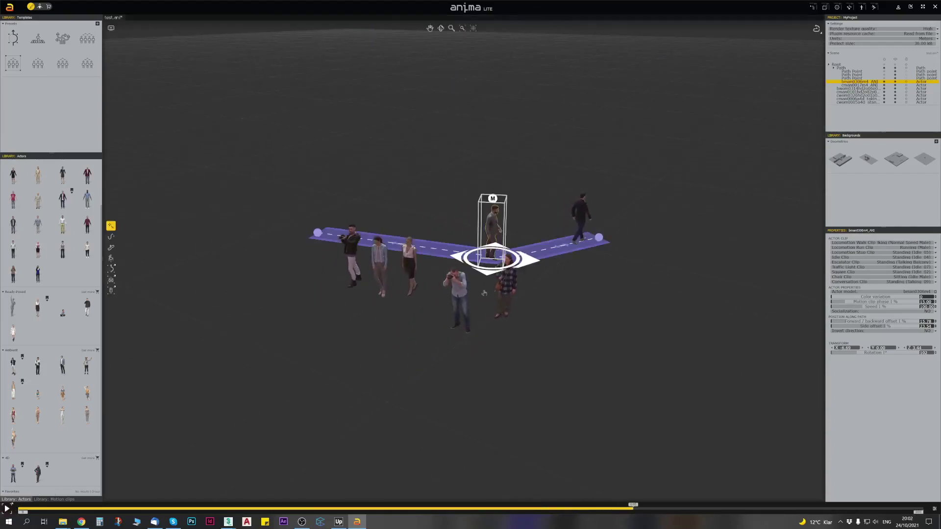
{"action": "left_click", "coordinate": [512, 122]}
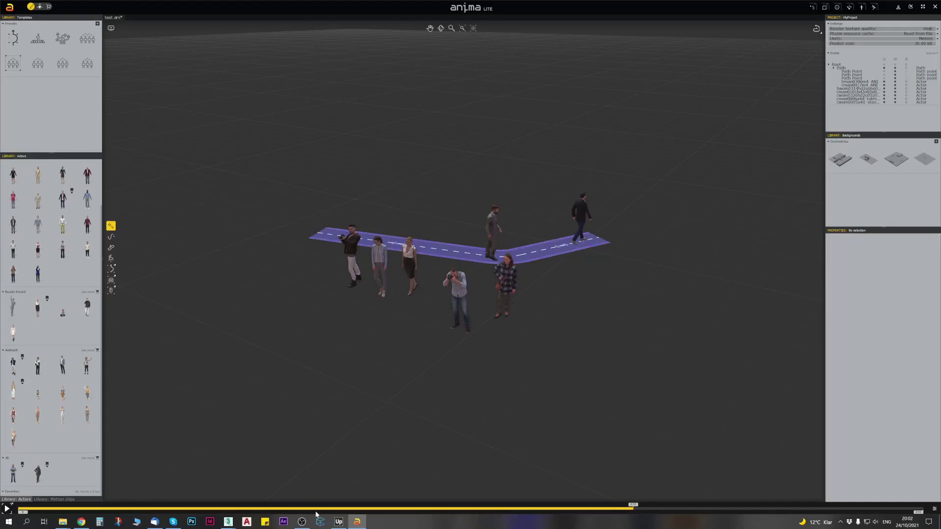
Step: Switch to the Exterior_test.max scene in 3ds Max and show the AXYZ design import commands
{"action": "mouse_move", "coordinate": [228, 520]}
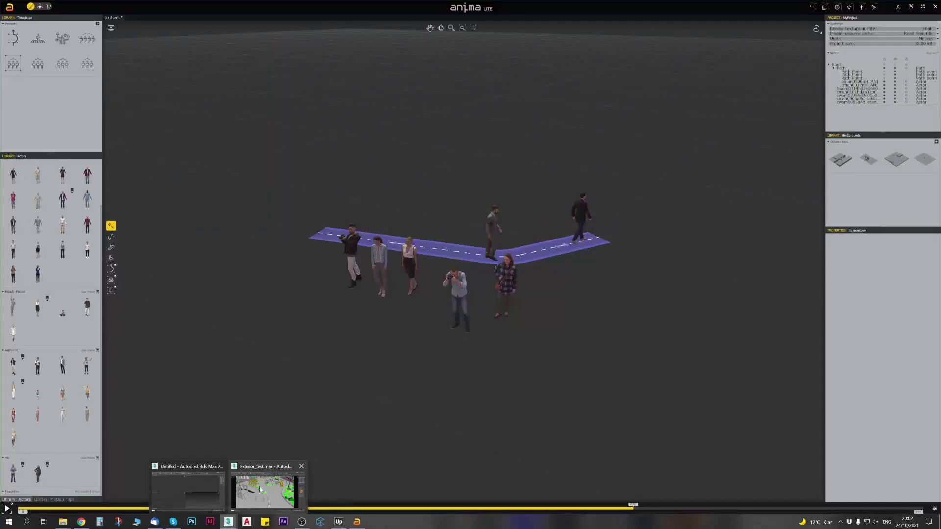
{"action": "left_click", "coordinate": [266, 495]}
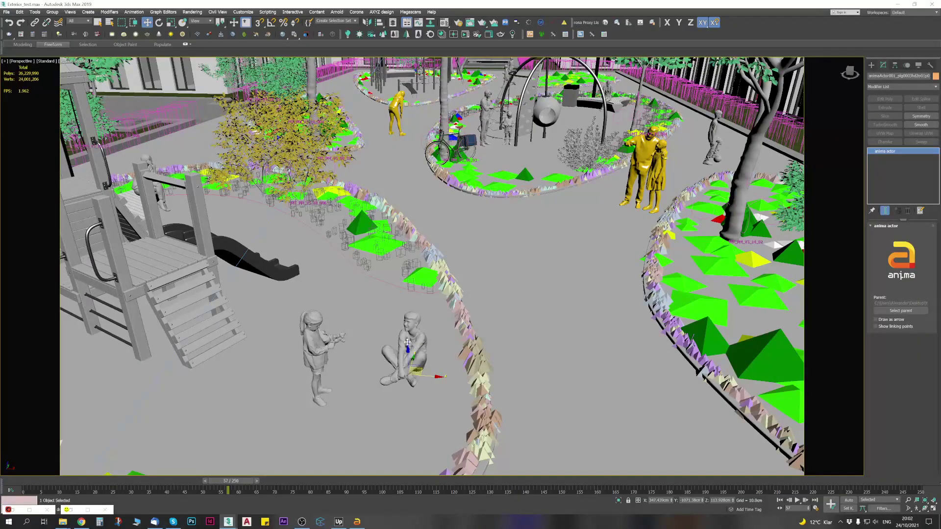
{"action": "scroll", "coordinate": [407, 342], "scroll_direction": "down", "scroll_amount": 3}
{"action": "scroll", "coordinate": [410, 342], "scroll_direction": "up", "scroll_amount": 3}
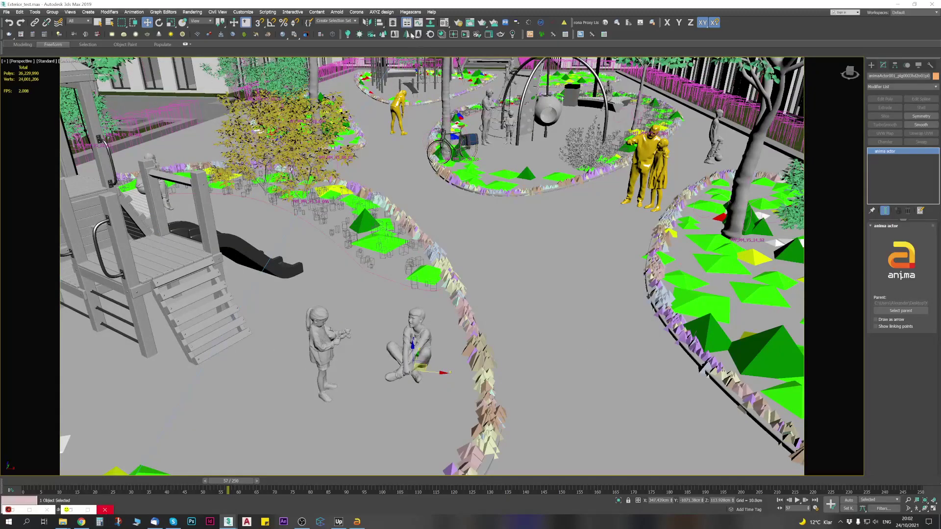
{"action": "left_click", "coordinate": [387, 13]}
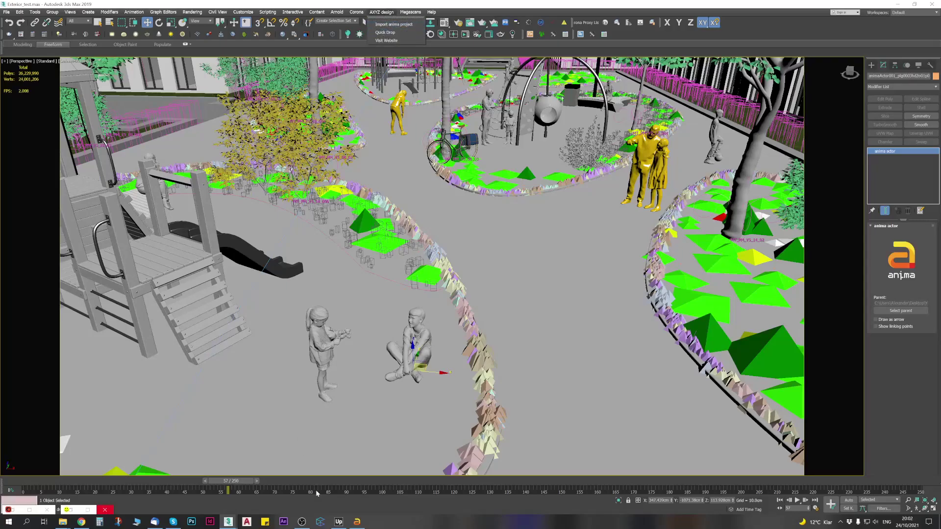
Step: Return to anima and examine the option for sending the project to the open Exterior_test scene in 3ds Max
{"action": "left_click", "coordinate": [358, 523]}
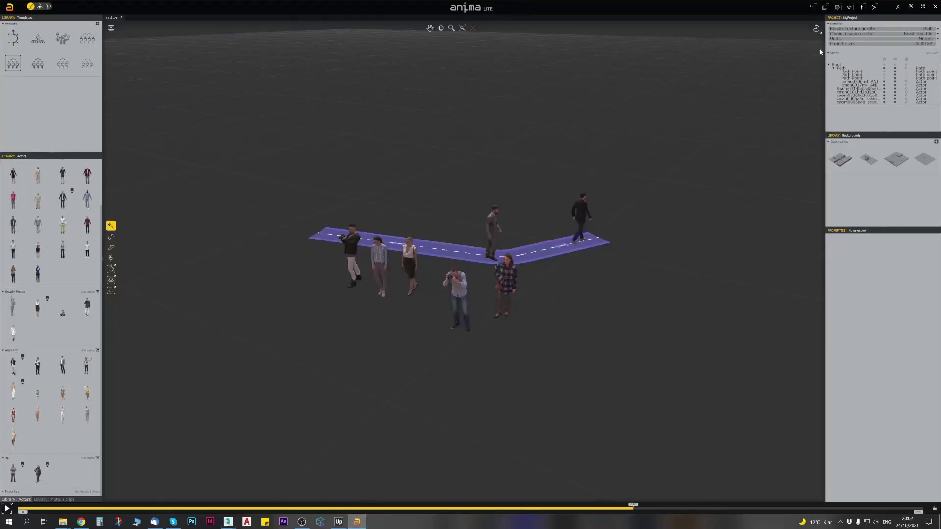
{"action": "left_click", "coordinate": [821, 33]}
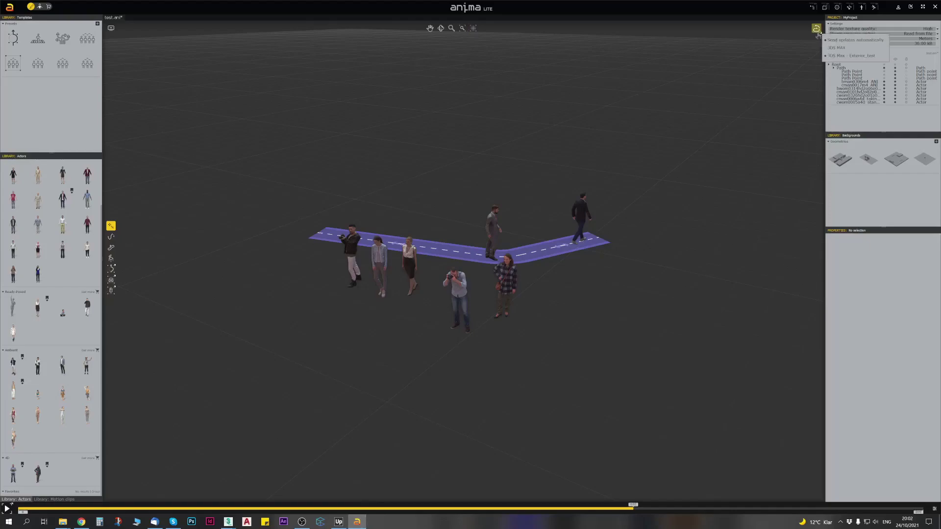
{"action": "left_click", "coordinate": [846, 56]}
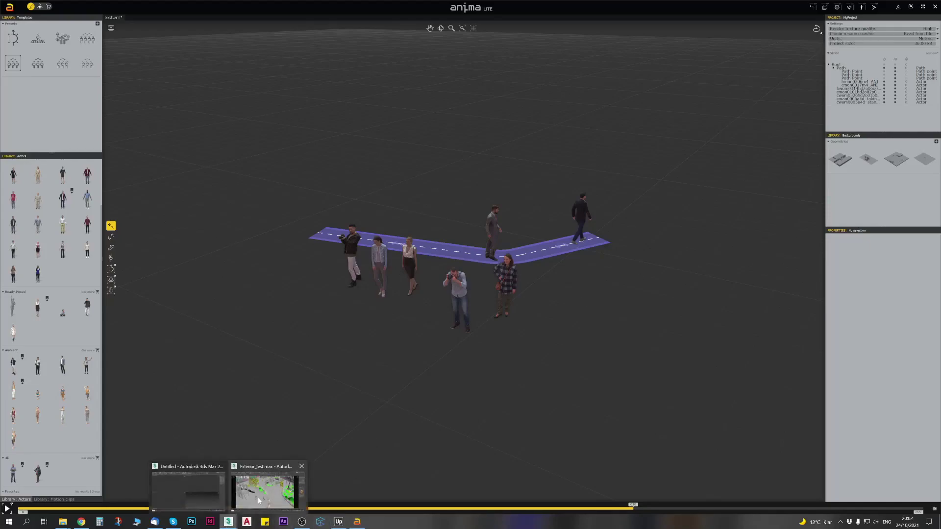
Step: In the Untitled 3ds Max scene, create a flat box about 6.6 cm high as ground and convert it to Editable Poly
{"action": "left_click", "coordinate": [205, 494]}
{"action": "left_click", "coordinate": [885, 101]}
{"action": "left_click_drag", "start_coordinate": [566, 359], "coordinate": [860, 358]}
{"action": "left_click", "coordinate": [831, 350]}
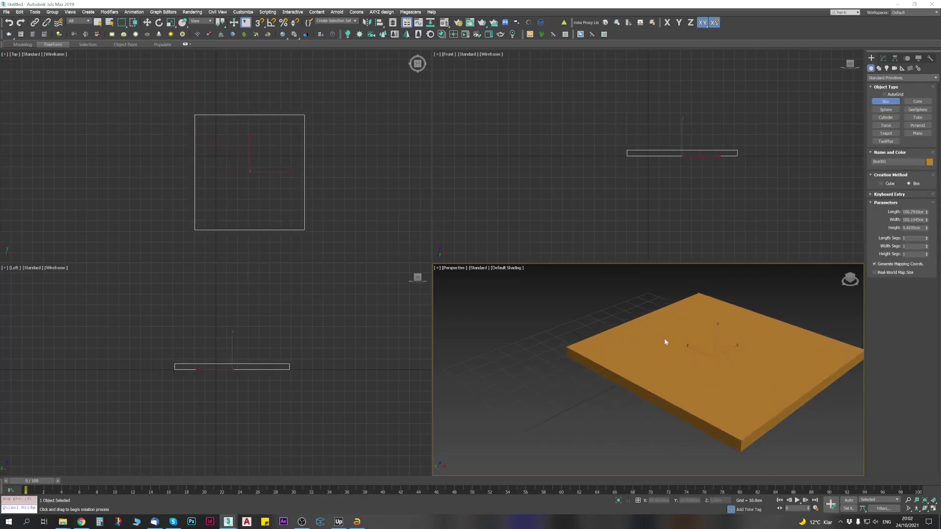
{"action": "right_click", "coordinate": [681, 331]}
{"action": "right_click", "coordinate": [695, 325]}
{"action": "left_click", "coordinate": [785, 407]}
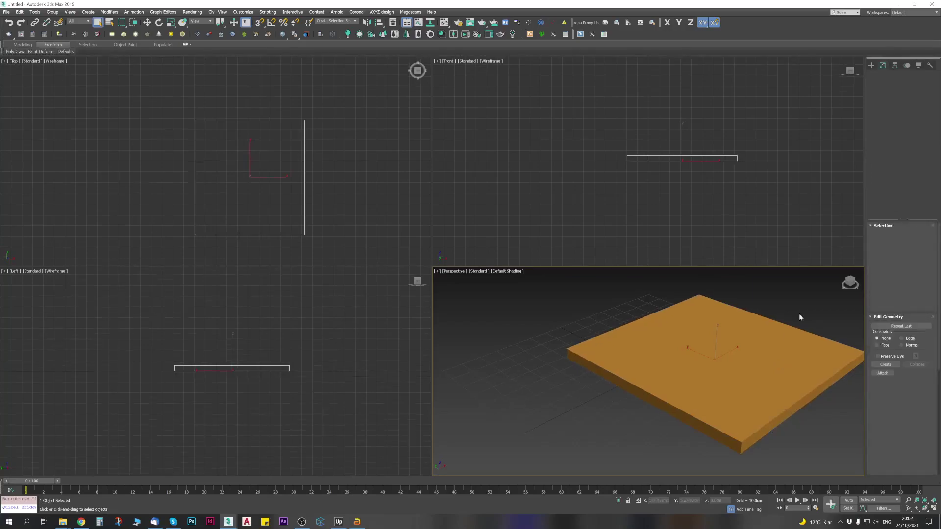
Step: Create a small upright box near the middle of the flat box's upper surface
{"action": "left_click", "coordinate": [872, 66]}
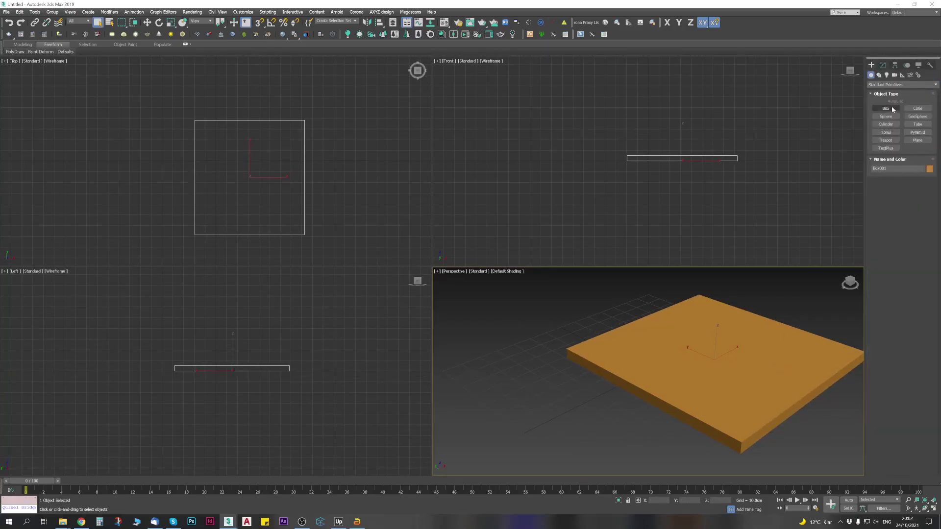
{"action": "left_click_drag", "start_coordinate": [708, 351], "coordinate": [723, 360]}
{"action": "left_click", "coordinate": [725, 339]}
{"action": "right_click", "coordinate": [753, 359]}
Step: Attach the small upright box to the flat Editable Poly slab so both form one object
{"action": "left_click", "coordinate": [748, 365]}
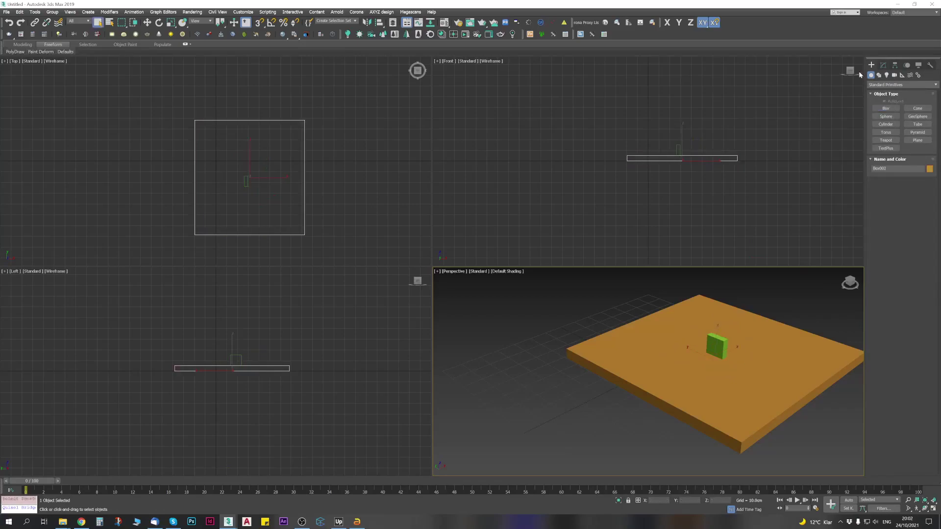
{"action": "left_click", "coordinate": [883, 65]}
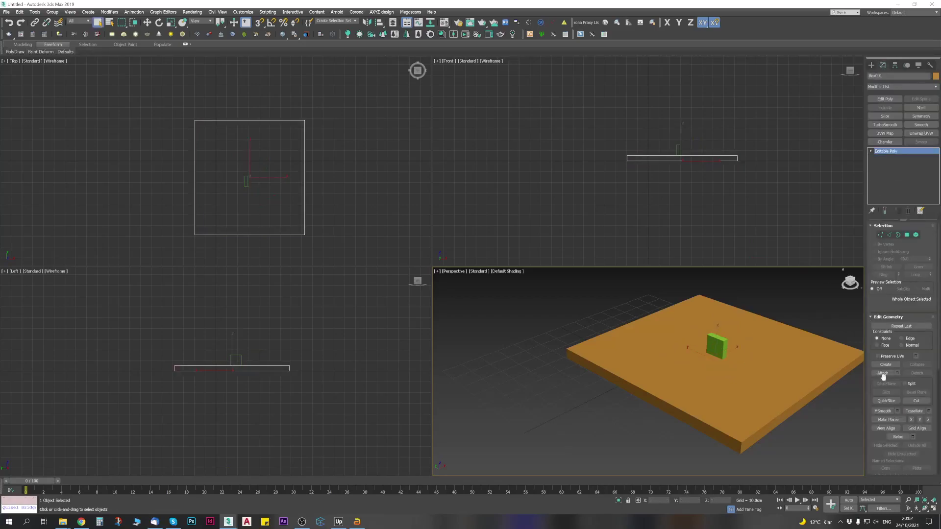
{"action": "left_click", "coordinate": [719, 342]}
{"action": "key", "text": "w"}
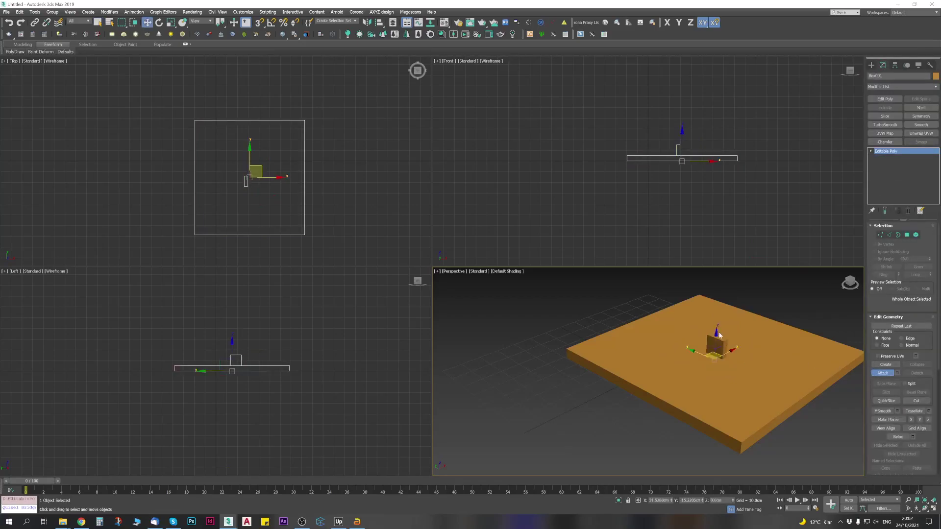
{"action": "scroll", "coordinate": [644, 366], "scroll_direction": "down", "scroll_amount": 3}
{"action": "middle_click_drag", "start_coordinate": [644, 366], "coordinate": [613, 367]}
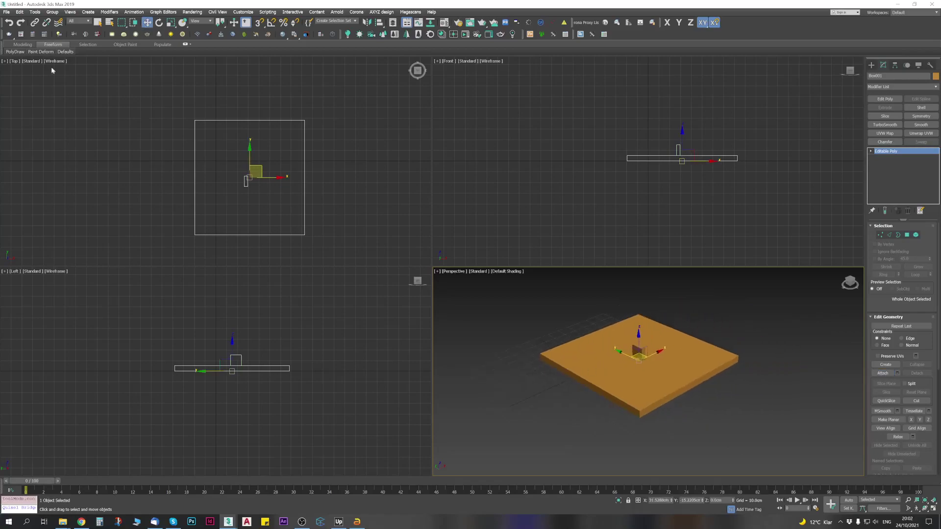
Step: Export the selected ground object as the FBX file anima_ground into the export folder, keeping the current export settings
{"action": "left_click", "coordinate": [7, 10]}
{"action": "mouse_move", "coordinate": [29, 115]}
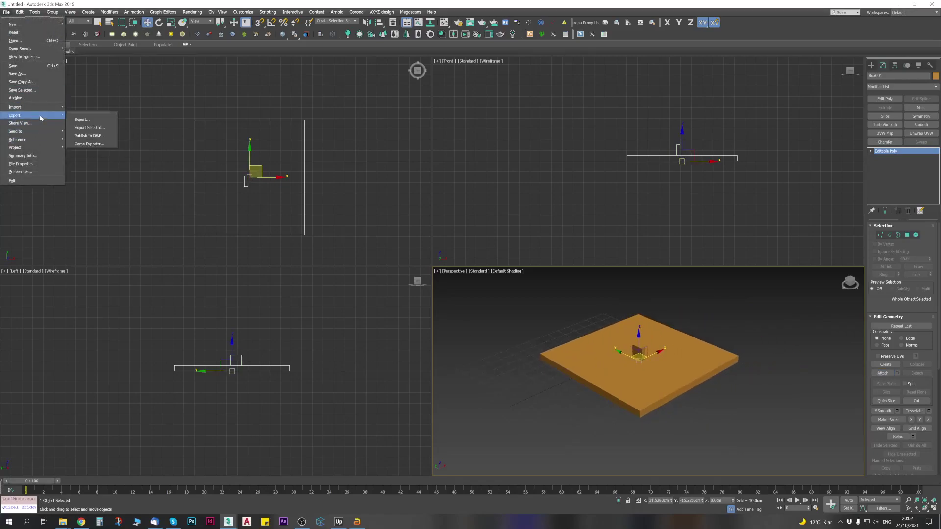
{"action": "left_click", "coordinate": [94, 126]}
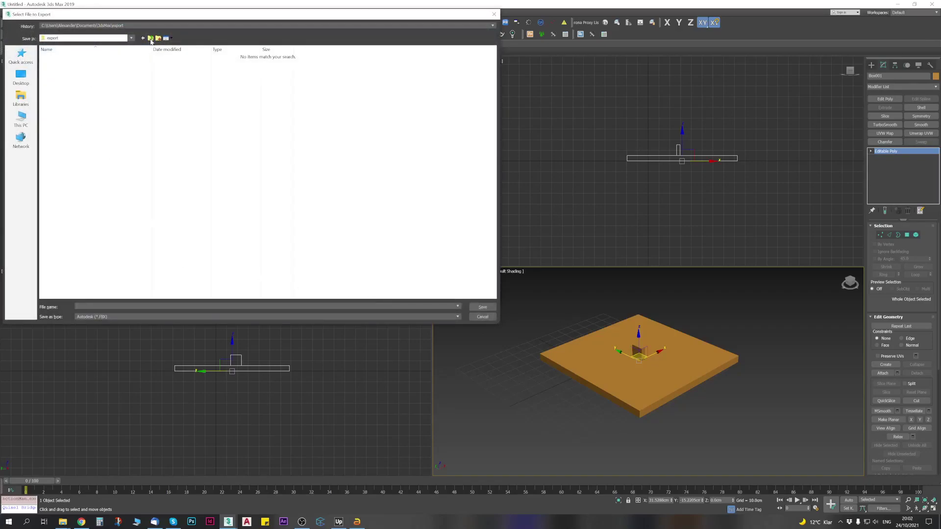
{"action": "left_click", "coordinate": [151, 39]}
{"action": "right_click", "coordinate": [53, 85]}
{"action": "left_click", "coordinate": [80, 110]}
{"action": "left_click", "coordinate": [119, 224]}
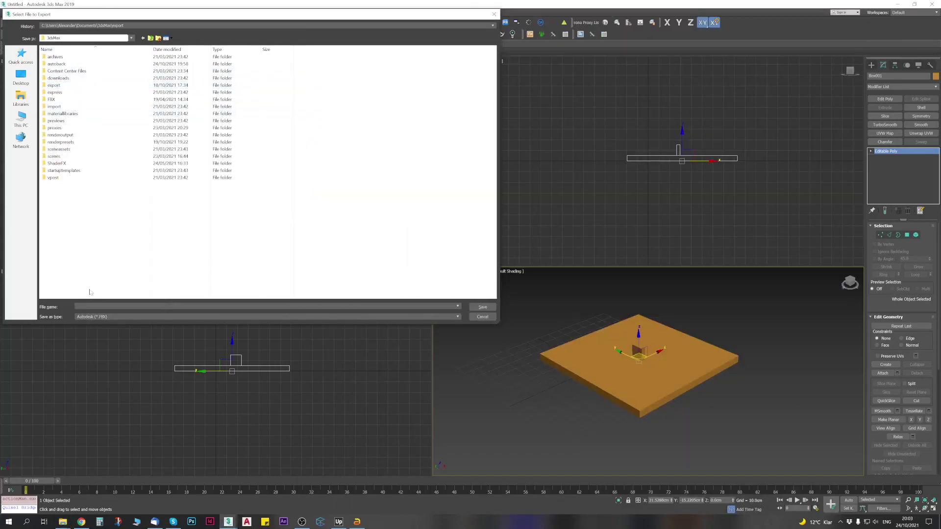
{"action": "double_click", "coordinate": [55, 85]}
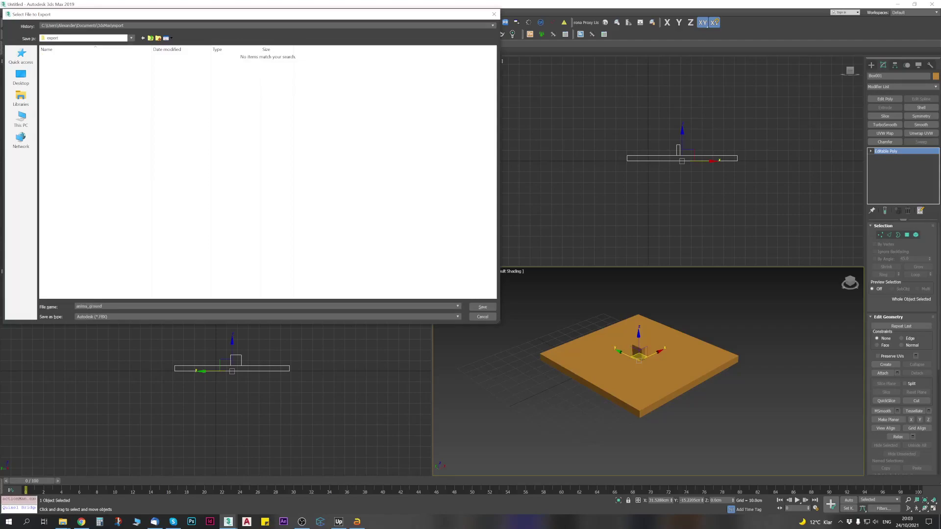
{"action": "key", "text": "Return"}
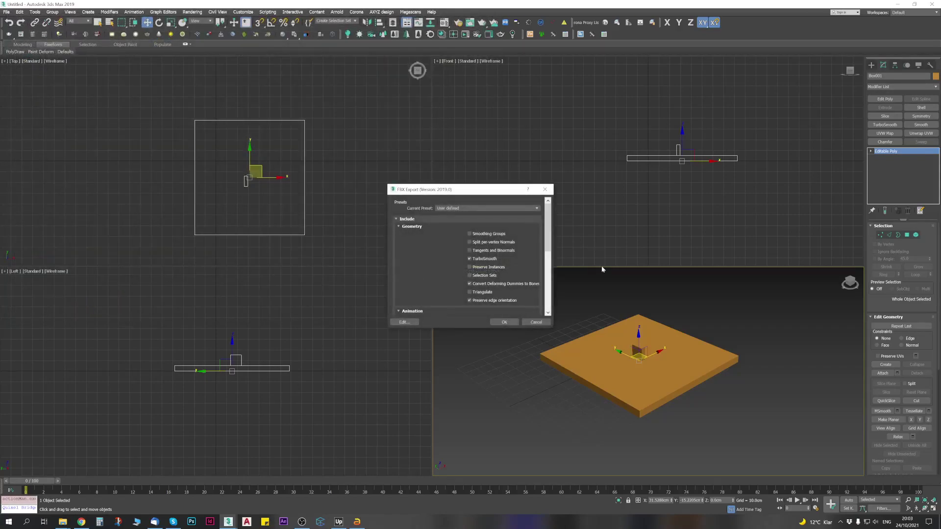
{"action": "left_click", "coordinate": [505, 322]}
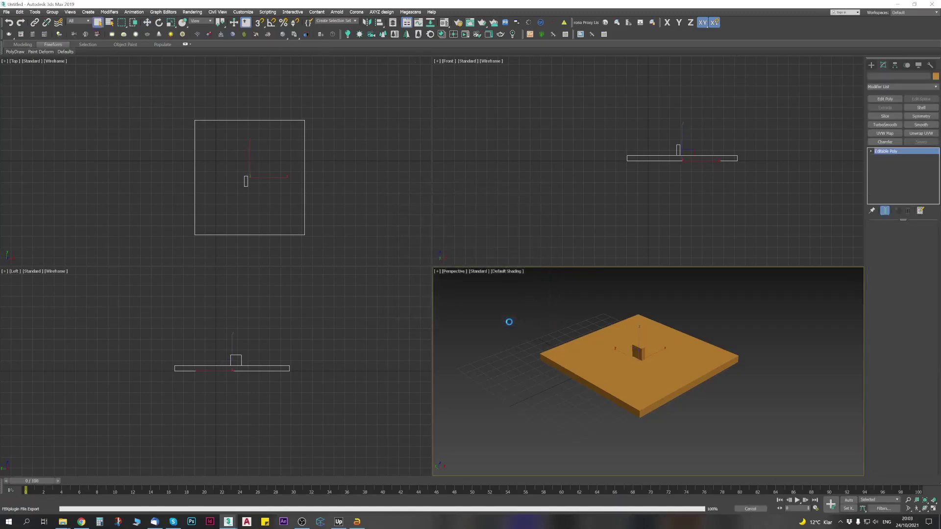
Step: Switch to anima, start adding a background geometry, and copy the export folder's path from File Explorer
{"action": "left_click", "coordinate": [360, 522]}
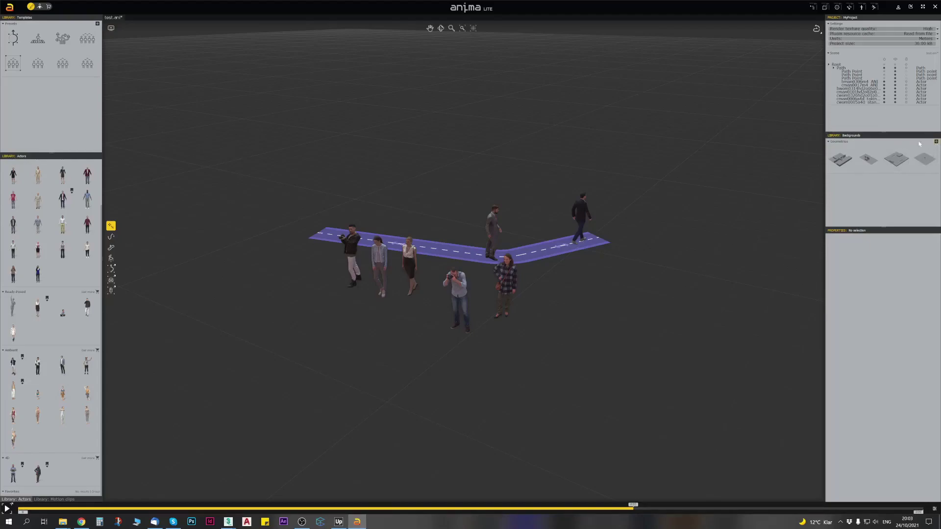
{"action": "left_click", "coordinate": [936, 142]}
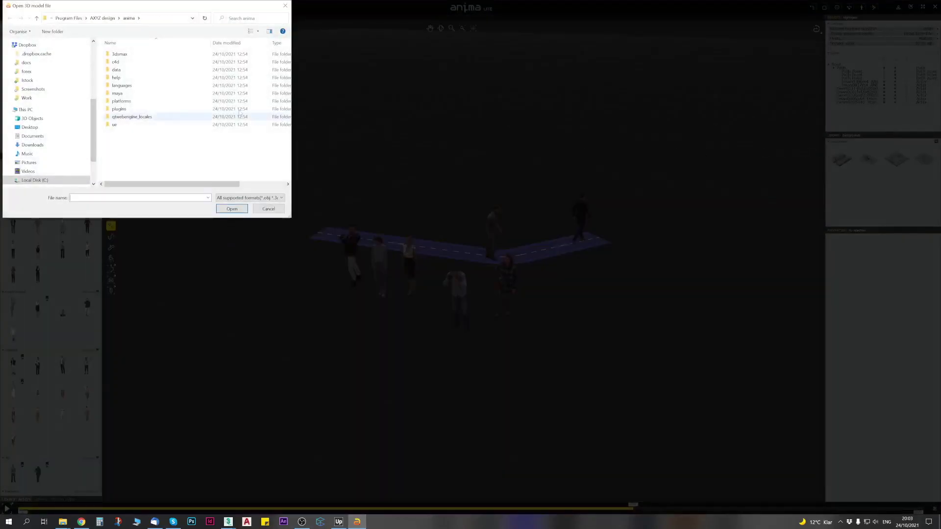
{"action": "scroll", "coordinate": [57, 127], "scroll_direction": "down", "scroll_amount": 3}
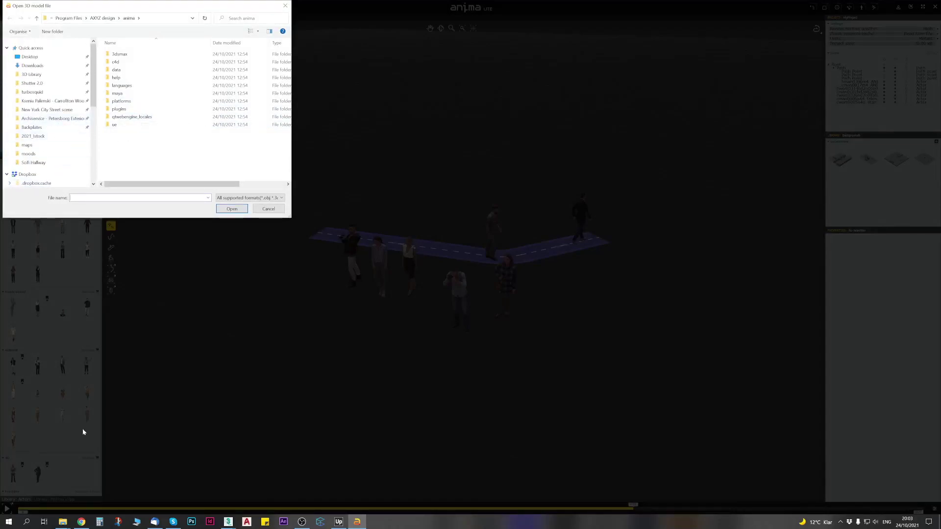
{"action": "scroll", "coordinate": [66, 150], "scroll_direction": "up", "scroll_amount": 1}
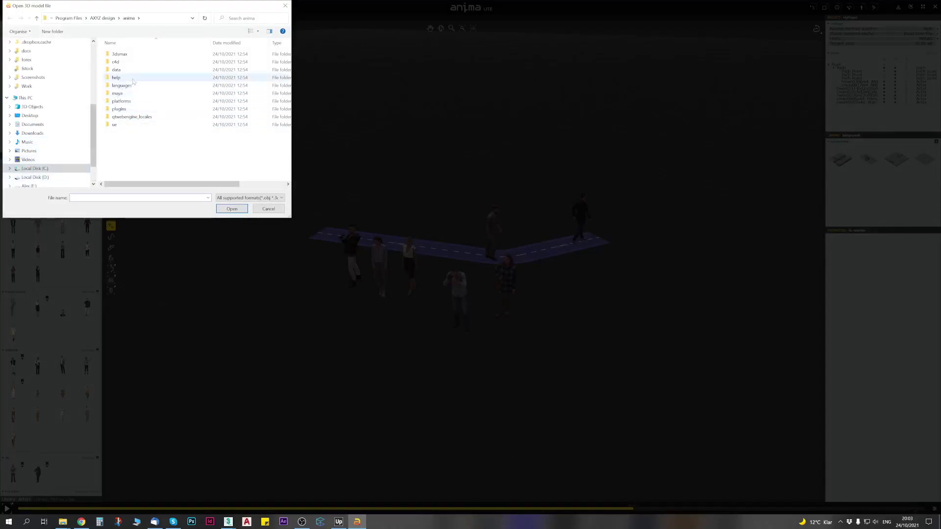
{"action": "mouse_move", "coordinate": [63, 522]}
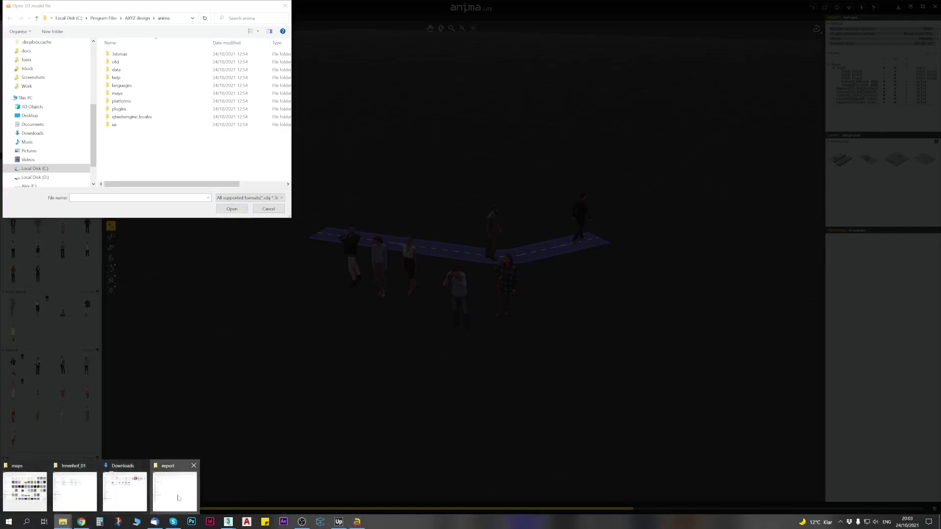
{"action": "left_click", "coordinate": [125, 495]}
{"action": "left_click", "coordinate": [510, 63]}
{"action": "key", "text": "ctrl+c"}
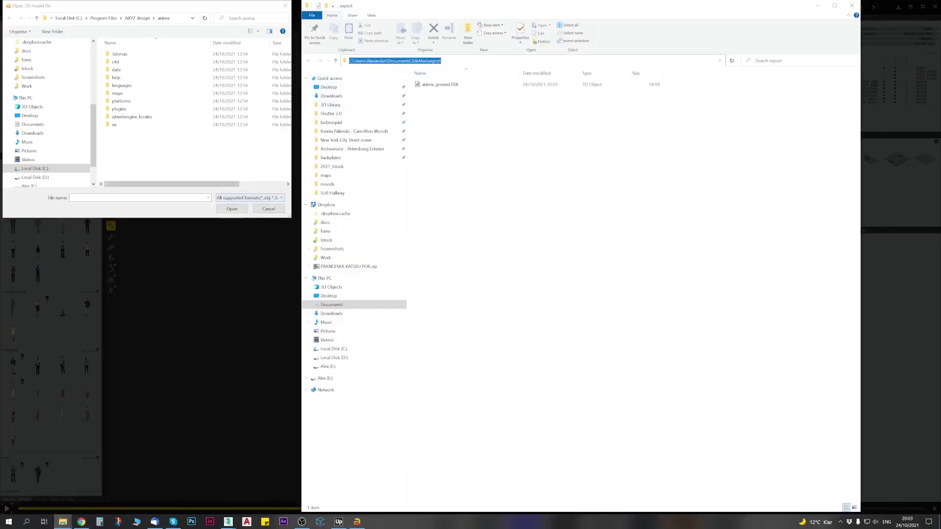
Step: Open anima_ground.FBX from the copied export folder path and set its import units to Centimeters
{"action": "left_click", "coordinate": [196, 198]}
{"action": "key", "text": "ctrl+v"}
{"action": "left_click", "coordinate": [225, 208]}
{"action": "left_click", "coordinate": [131, 55]}
{"action": "left_click", "coordinate": [234, 211]}
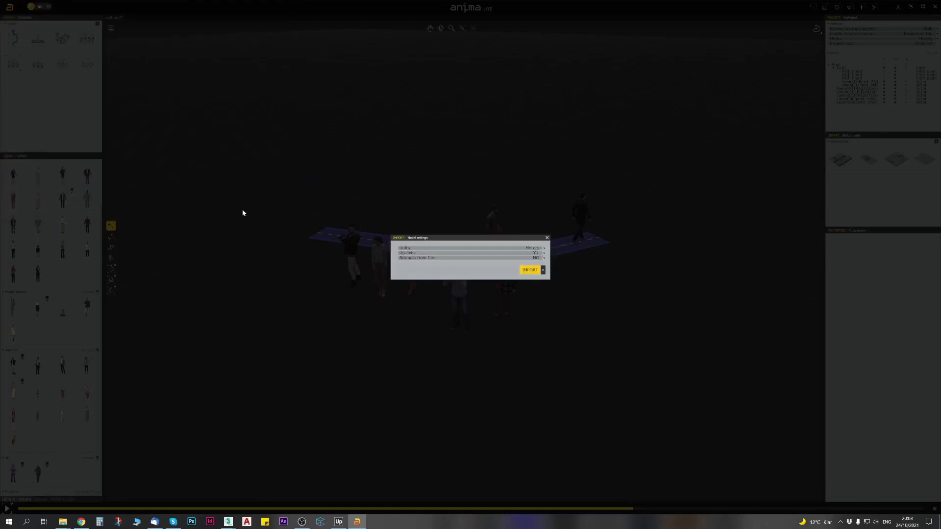
{"action": "left_click", "coordinate": [536, 249]}
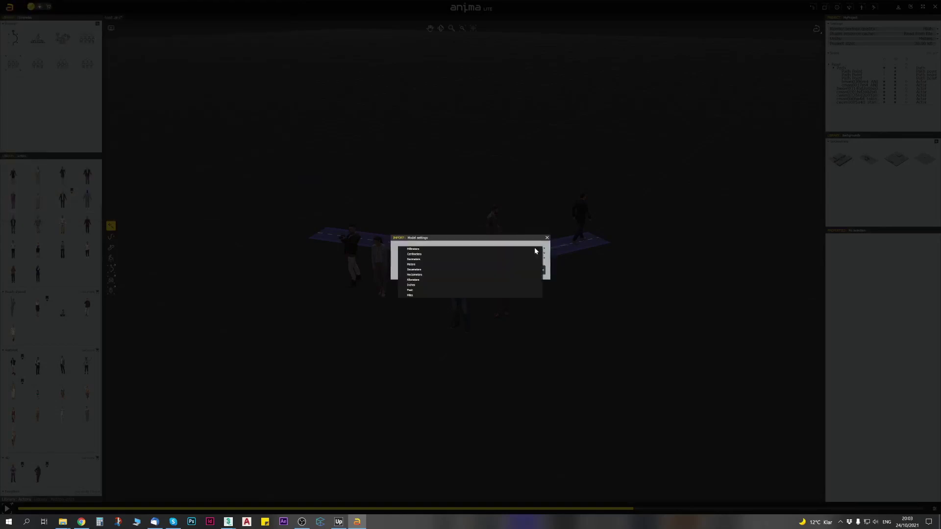
{"action": "left_click", "coordinate": [414, 253]}
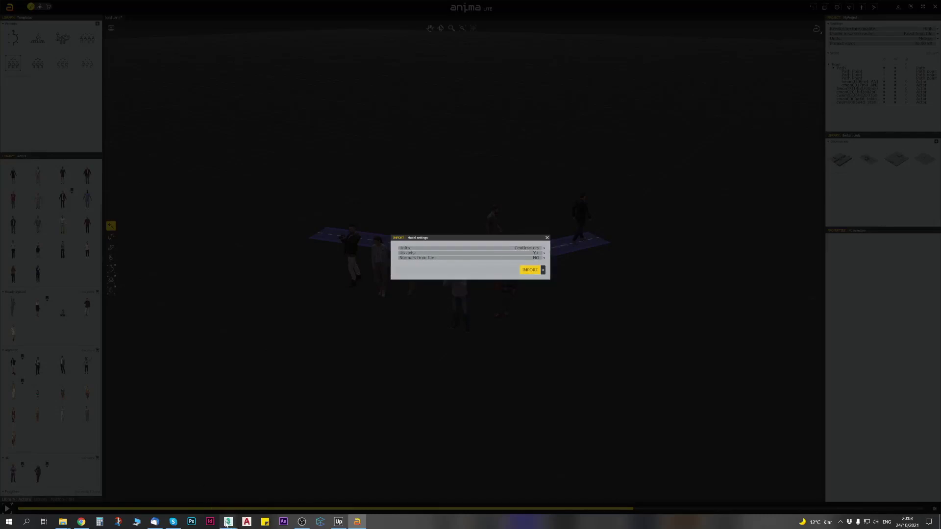
Step: Switch to 3ds Max and check the system unit scale in Units Setup without changing anything
{"action": "mouse_move", "coordinate": [228, 521]}
{"action": "left_click", "coordinate": [211, 481]}
{"action": "left_click", "coordinate": [243, 11]}
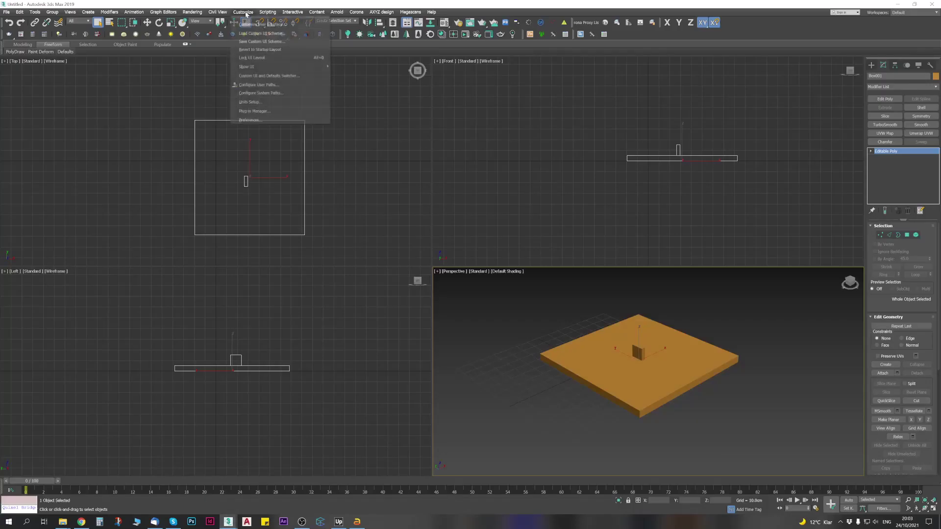
{"action": "left_click", "coordinate": [260, 101]}
{"action": "left_click", "coordinate": [440, 233]}
{"action": "left_click", "coordinate": [441, 234]}
{"action": "left_click", "coordinate": [470, 198]}
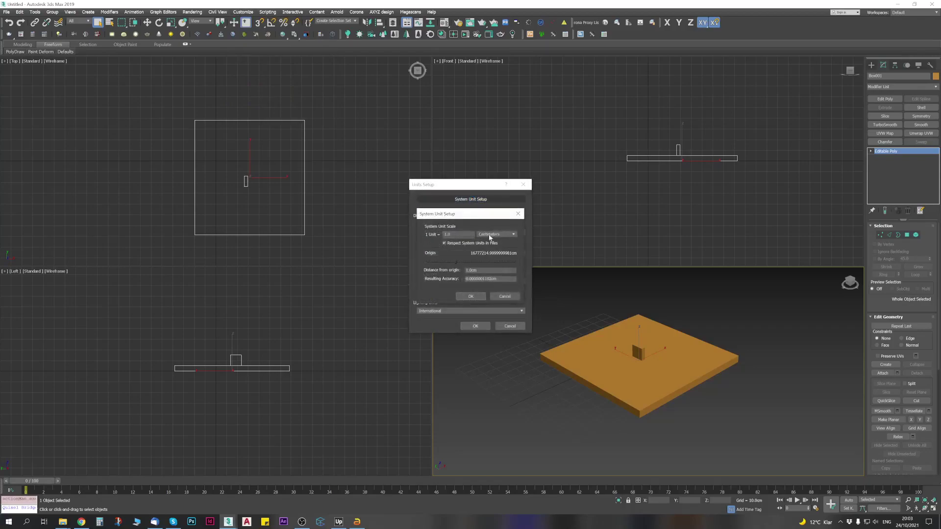
{"action": "left_click", "coordinate": [505, 296]}
{"action": "left_click", "coordinate": [510, 326]}
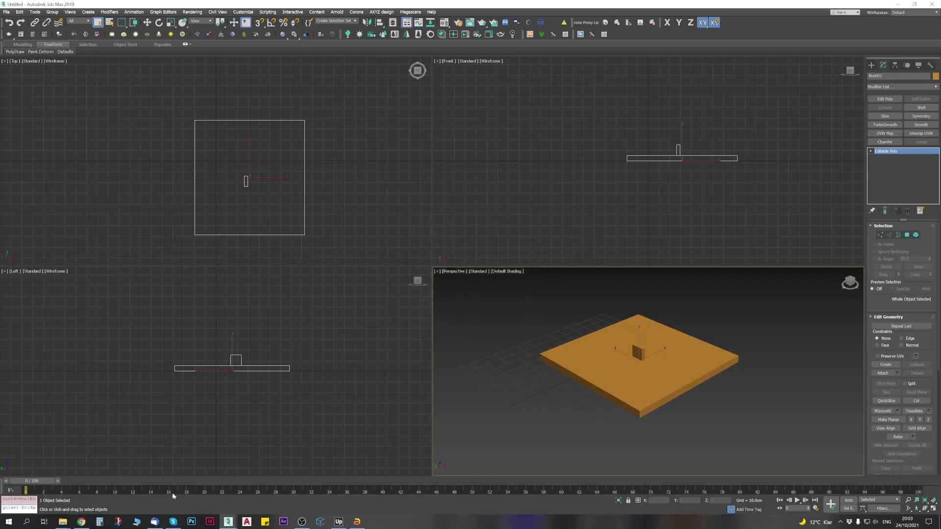
Step: Return to anima, set the model's up axis to Z+, and import anima_ground as the scene's background
{"action": "left_click", "coordinate": [357, 522]}
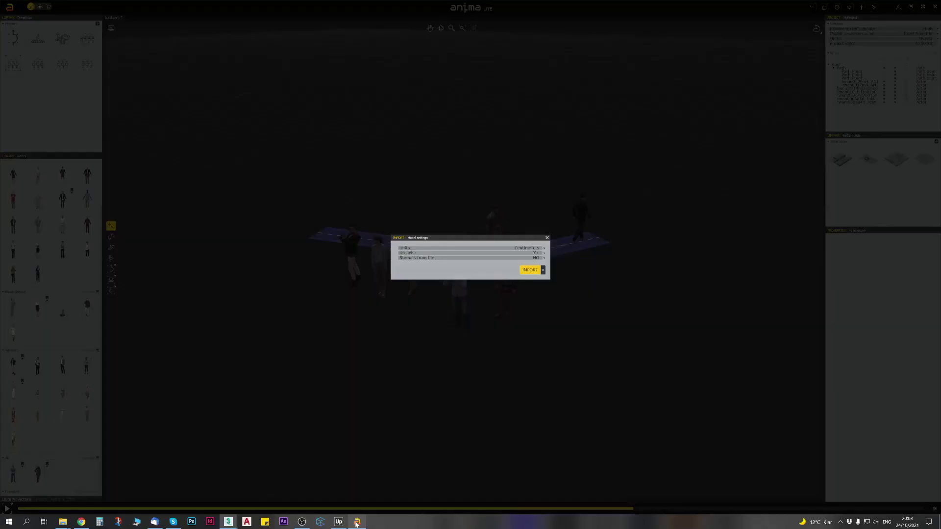
{"action": "left_click", "coordinate": [524, 249]}
{"action": "left_click", "coordinate": [524, 252]}
{"action": "left_click", "coordinate": [543, 254]}
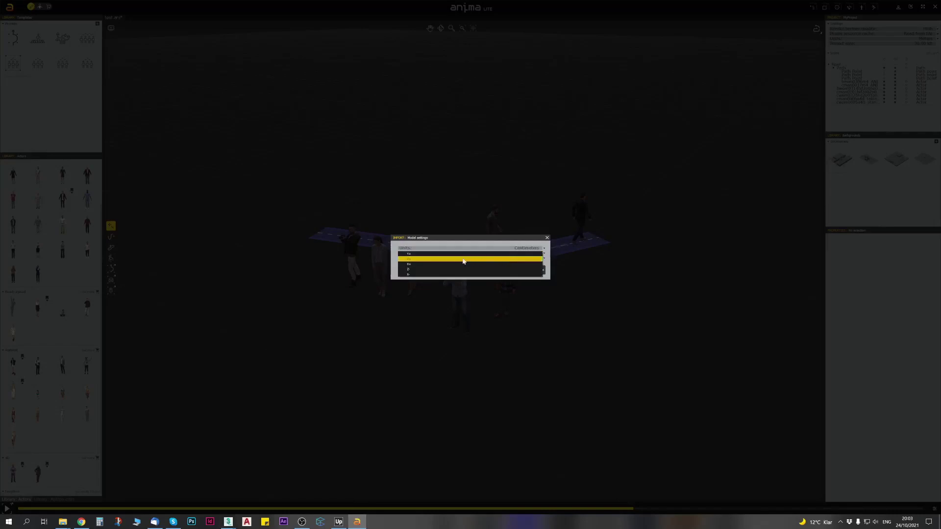
{"action": "left_click", "coordinate": [414, 261]}
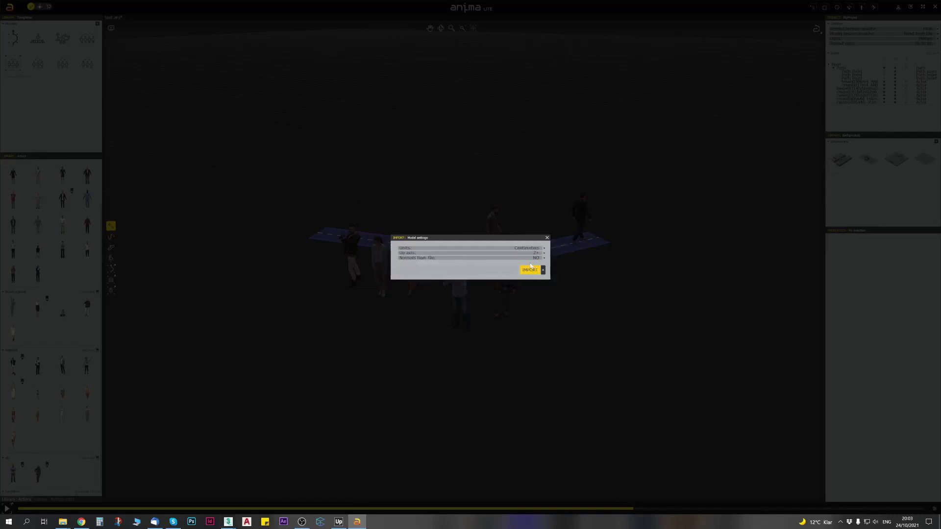
{"action": "left_click", "coordinate": [541, 258]}
{"action": "left_click", "coordinate": [457, 239]}
{"action": "left_click", "coordinate": [538, 259]}
{"action": "left_click", "coordinate": [529, 263]}
{"action": "left_click", "coordinate": [530, 271]}
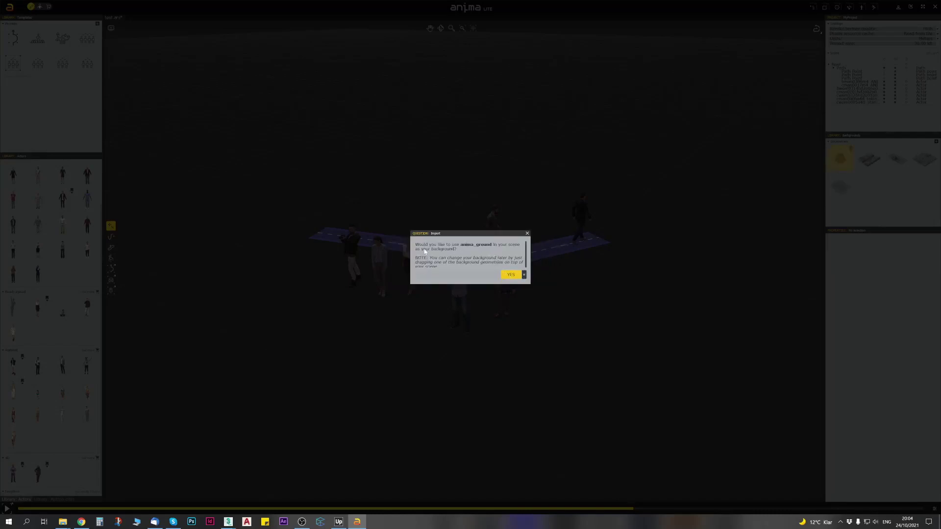
{"action": "left_click", "coordinate": [508, 276]}
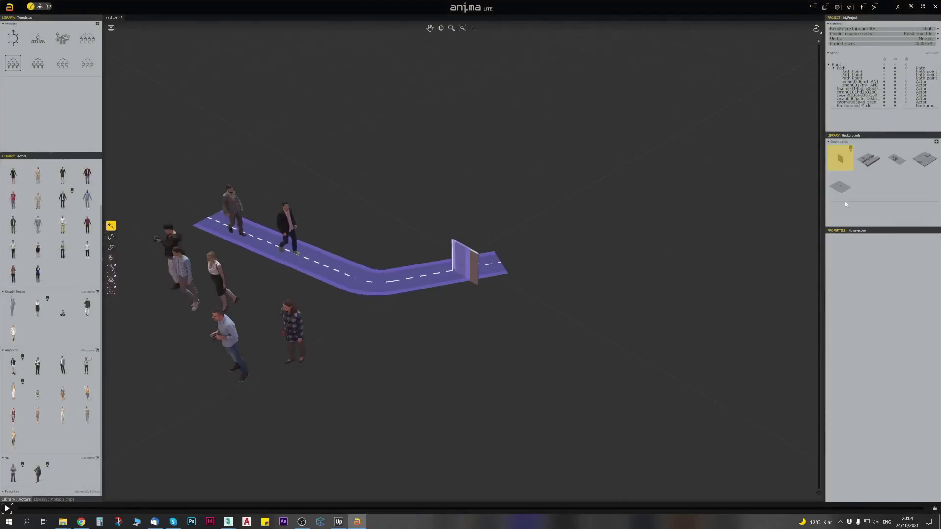
Step: Try to delete the anima_ground geometry from the background library
{"action": "key", "text": "Delete"}
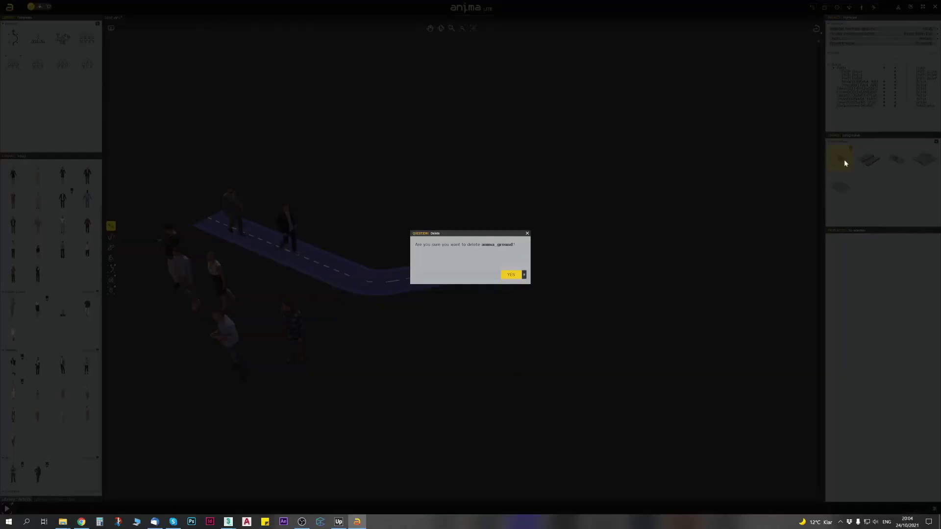
{"action": "left_click", "coordinate": [510, 277]}
{"action": "left_click", "coordinate": [510, 276]}
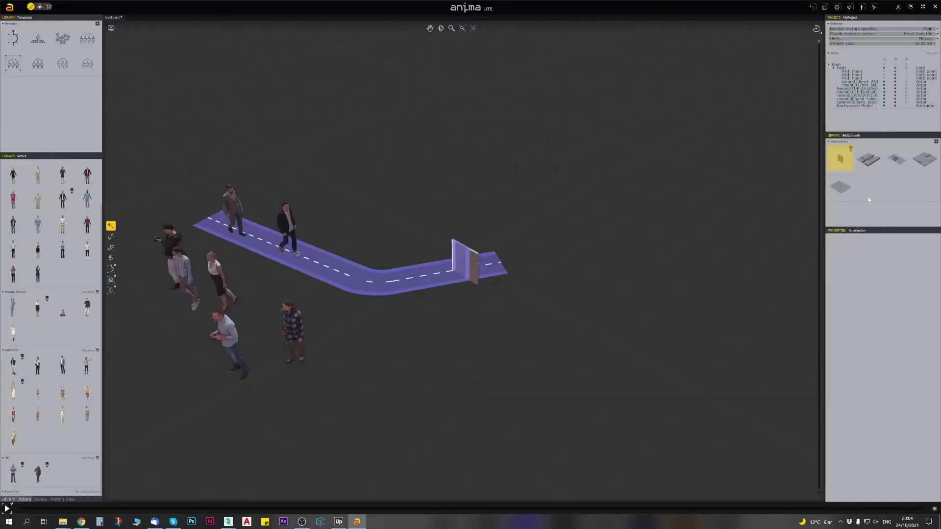
Step: Reimport anima_ground.FBX as background geometry with units set to Centimeters and up axis Z+
{"action": "left_click", "coordinate": [936, 141]}
{"action": "double_click", "coordinate": [129, 54]}
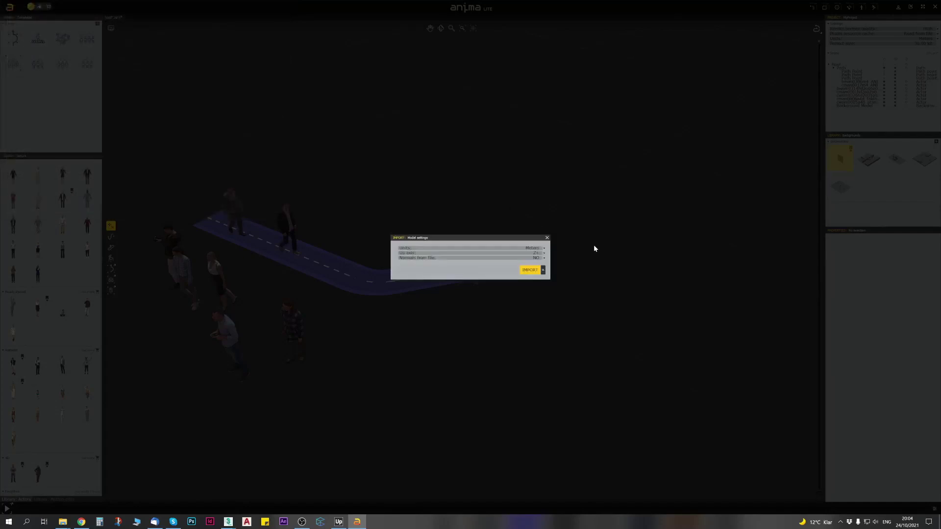
{"action": "left_click", "coordinate": [537, 249]}
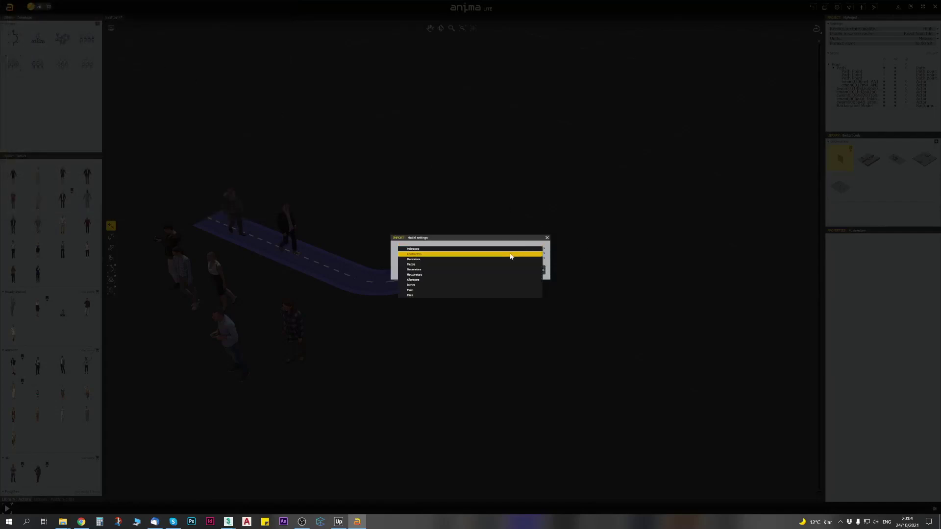
{"action": "left_click", "coordinate": [481, 254]}
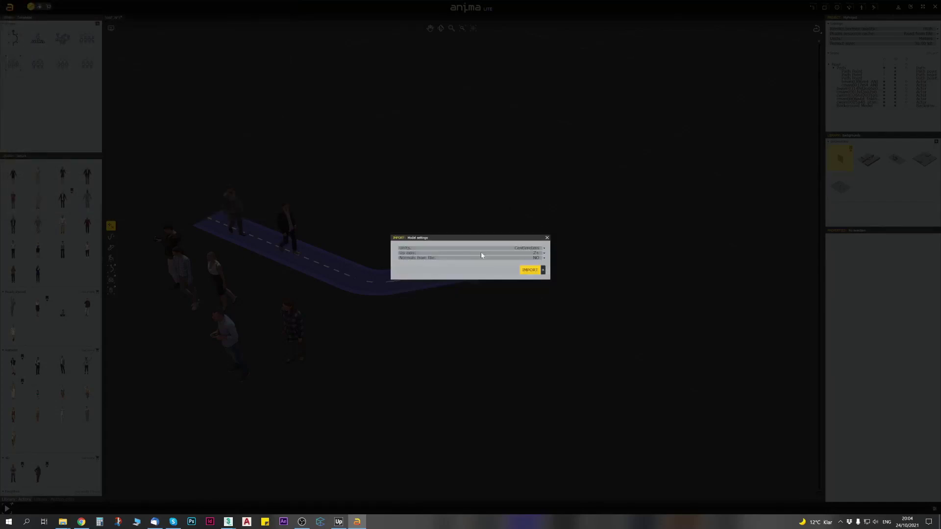
{"action": "left_click", "coordinate": [537, 254]}
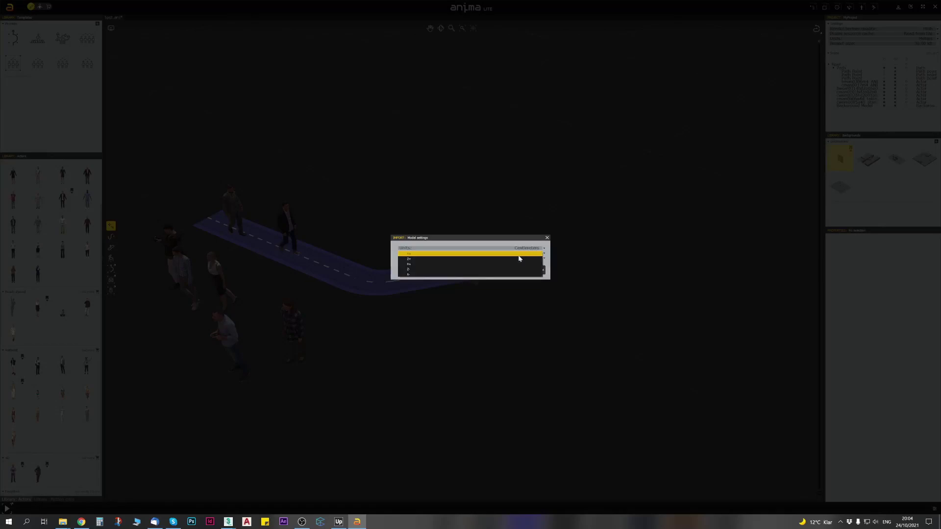
{"action": "left_click", "coordinate": [461, 259]}
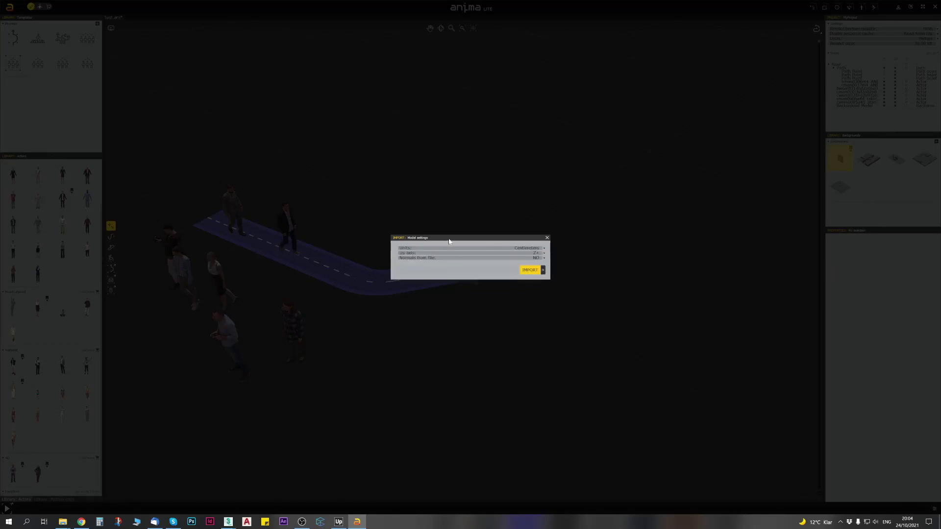
{"action": "left_click", "coordinate": [536, 253]}
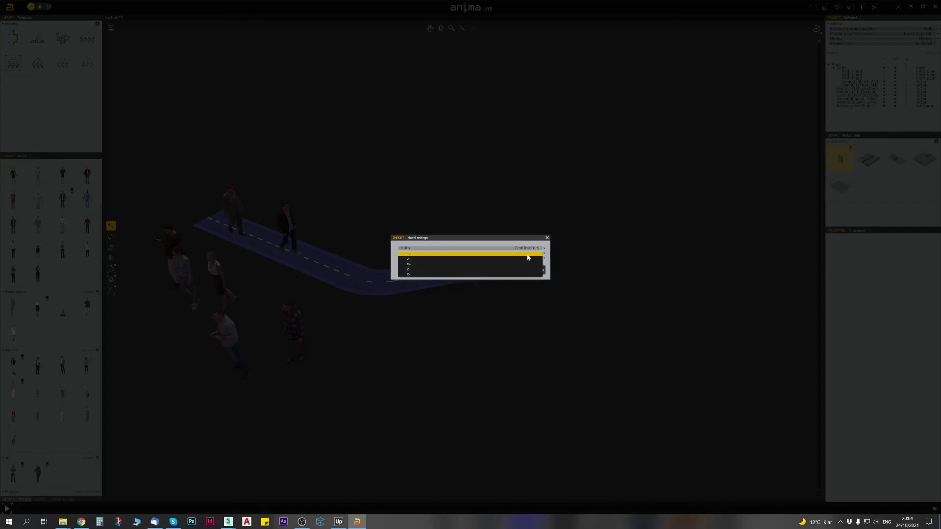
{"action": "left_click", "coordinate": [422, 253]}
{"action": "left_click", "coordinate": [536, 253]}
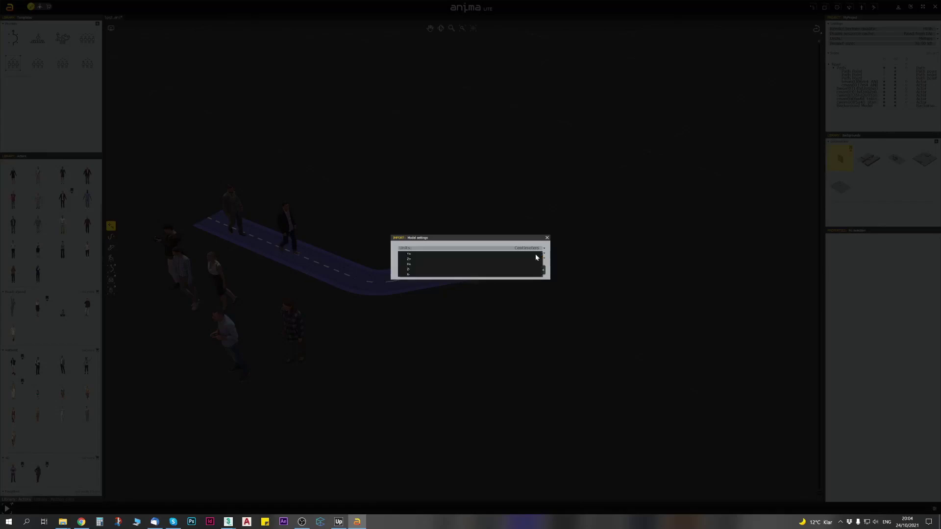
{"action": "left_click", "coordinate": [422, 258]}
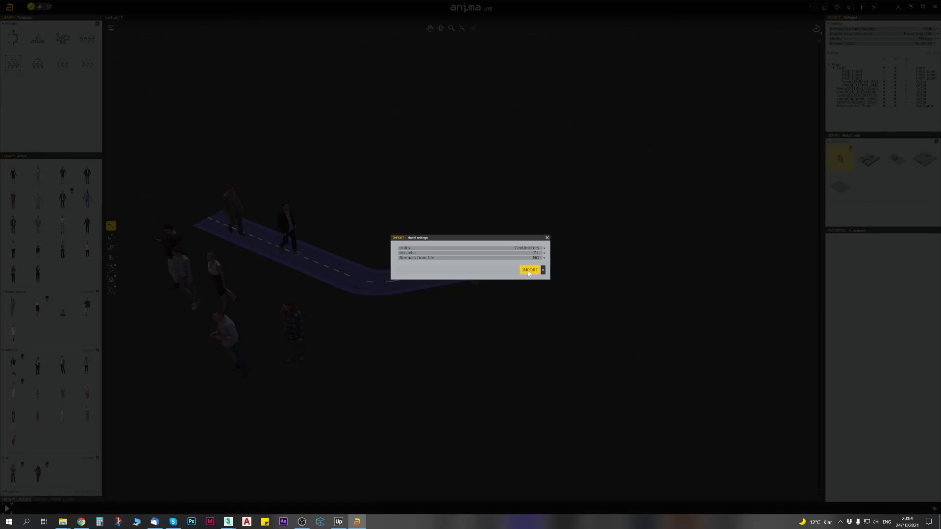
{"action": "left_click", "coordinate": [529, 270]}
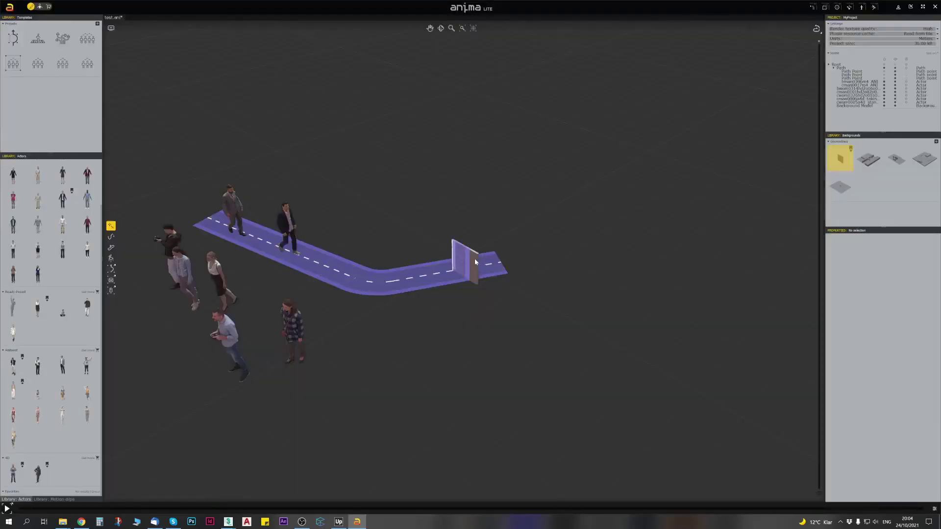
Step: Try once more to remove the wrongly oriented anima_ground from the background library
{"action": "scroll", "coordinate": [554, 260], "scroll_direction": "down", "scroll_amount": 3}
{"action": "scroll", "coordinate": [645, 229], "scroll_direction": "up", "scroll_amount": 4}
{"action": "right_click", "coordinate": [840, 160]}
{"action": "left_click", "coordinate": [851, 164]}
{"action": "left_click", "coordinate": [513, 276]}
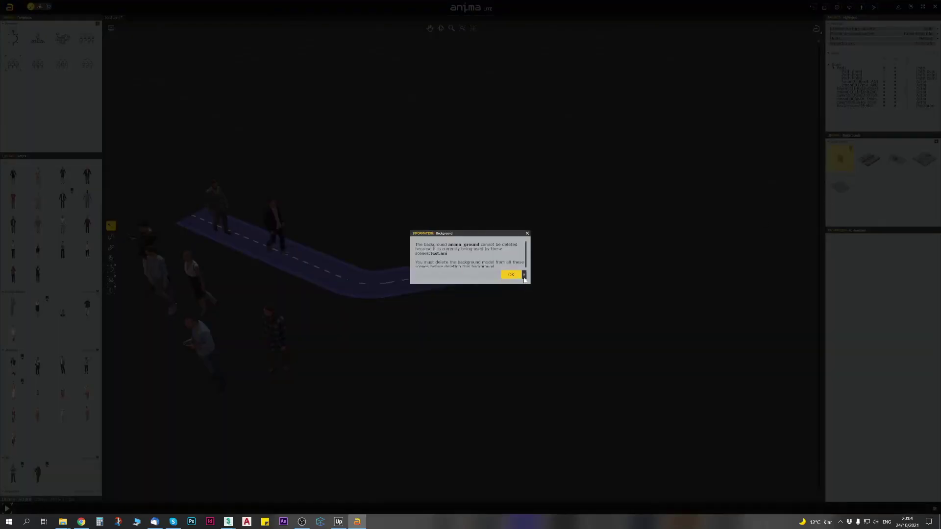
Step: Import anima_ground.FBX again as background geometry, with the up axis set to Y+ and the units to Meters
{"action": "left_click", "coordinate": [936, 142]}
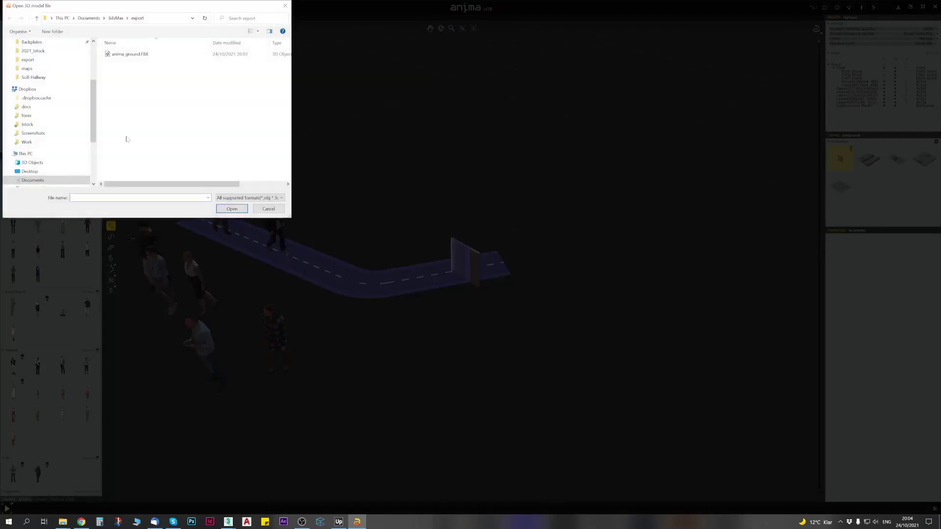
{"action": "double_click", "coordinate": [123, 54]}
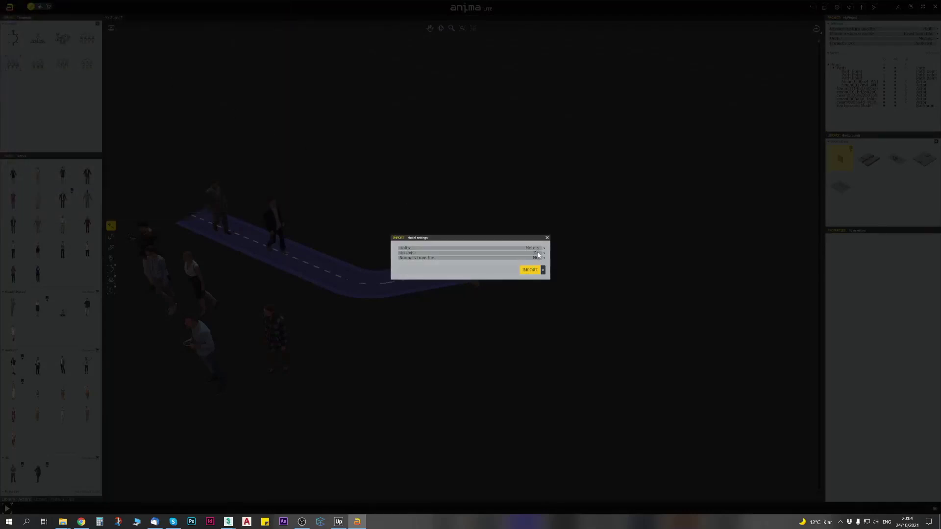
{"action": "left_click", "coordinate": [538, 253]}
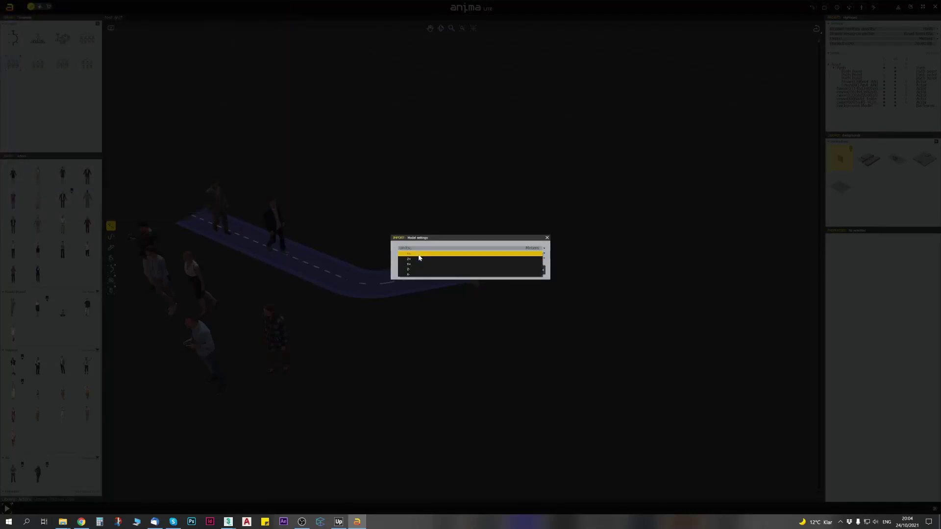
{"action": "left_click", "coordinate": [419, 255]}
{"action": "left_click", "coordinate": [534, 248]}
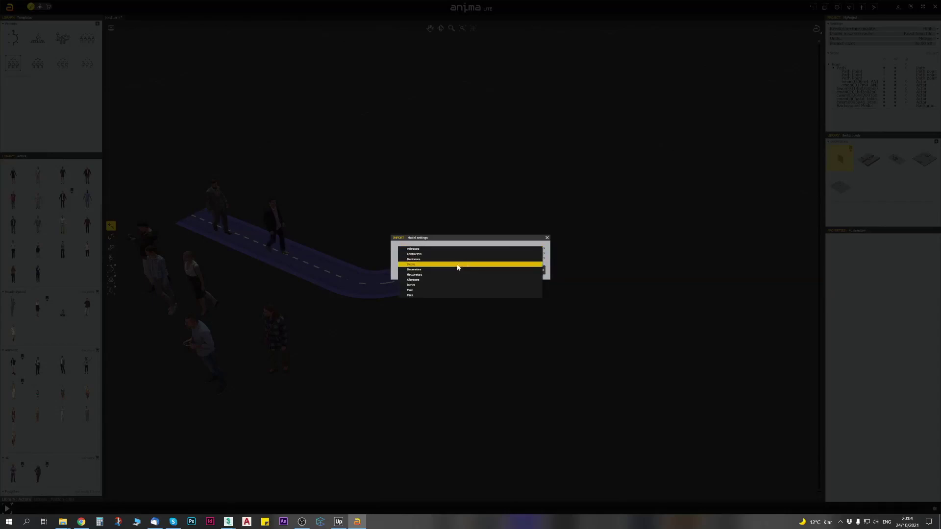
{"action": "left_click", "coordinate": [461, 265]}
{"action": "left_click", "coordinate": [532, 270]}
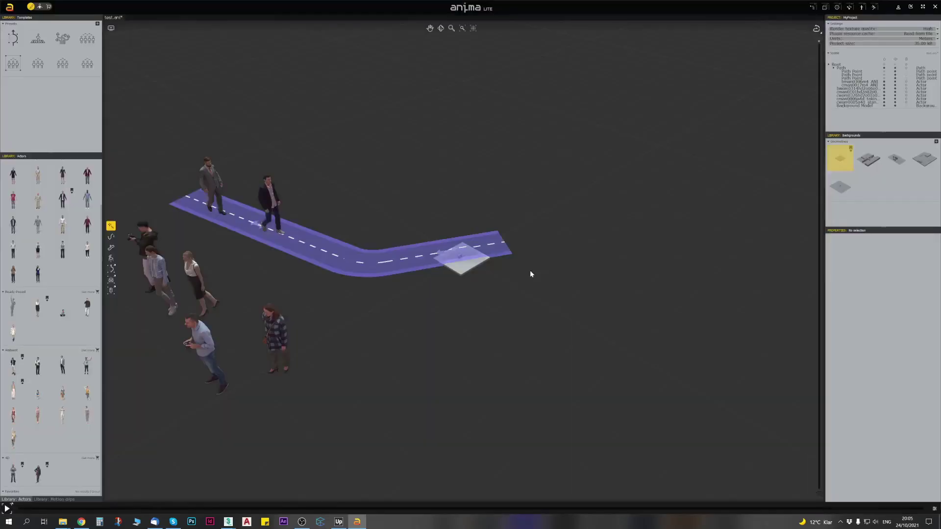
{"action": "scroll", "coordinate": [461, 266], "scroll_direction": "up", "scroll_amount": 4}
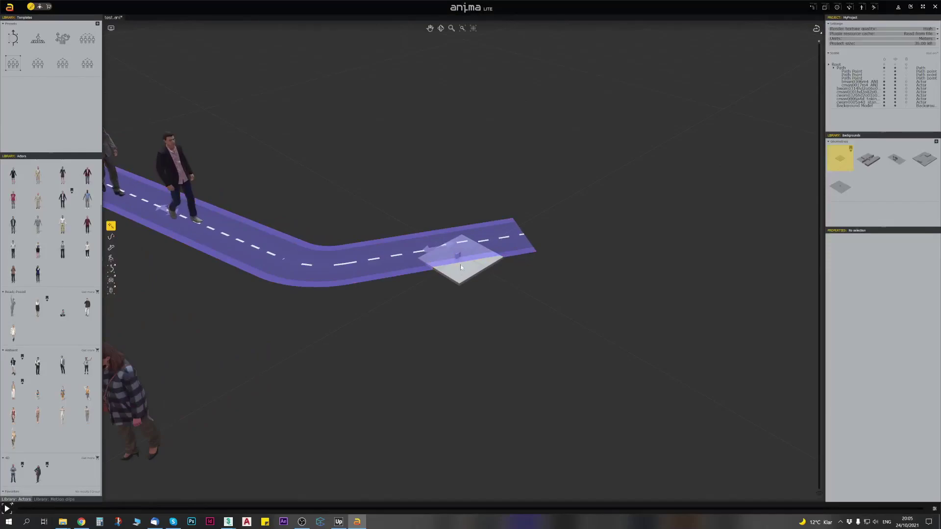
Step: Import anima_ground.FBX once more as background geometry and check the slab's orientation and scale
{"action": "scroll", "coordinate": [465, 279], "scroll_direction": "down", "scroll_amount": 3}
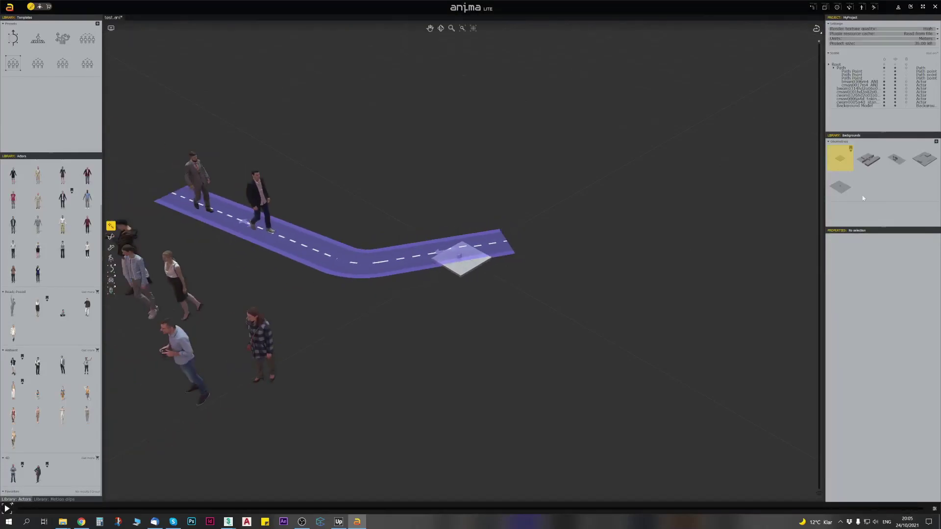
{"action": "left_click", "coordinate": [936, 142]}
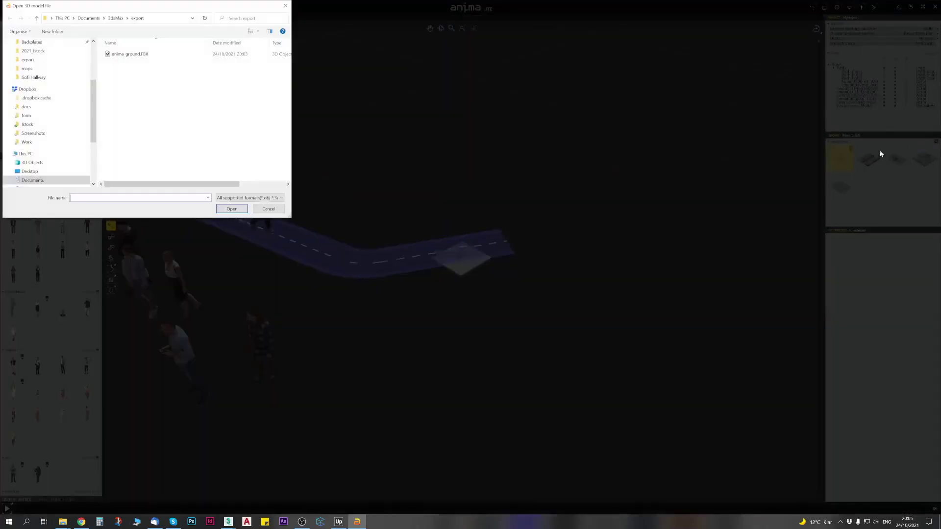
{"action": "double_click", "coordinate": [139, 54]}
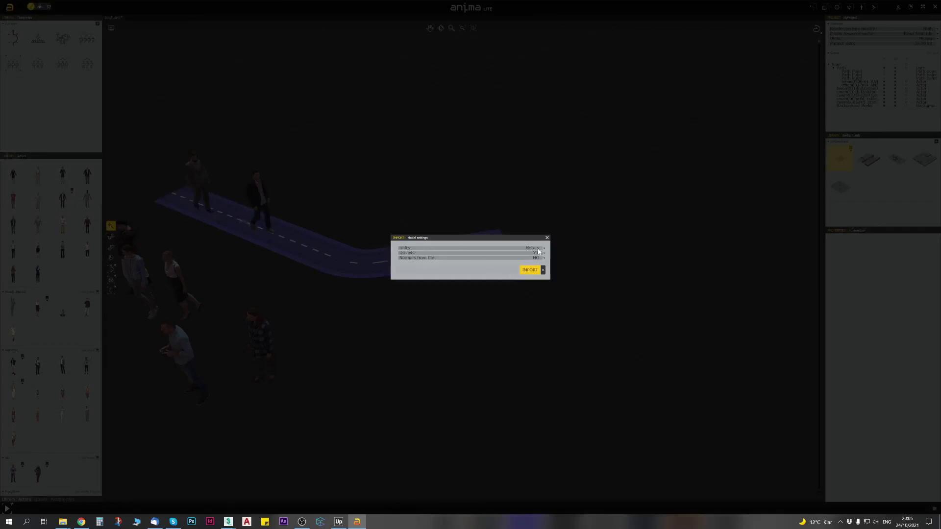
{"action": "left_click", "coordinate": [529, 270]}
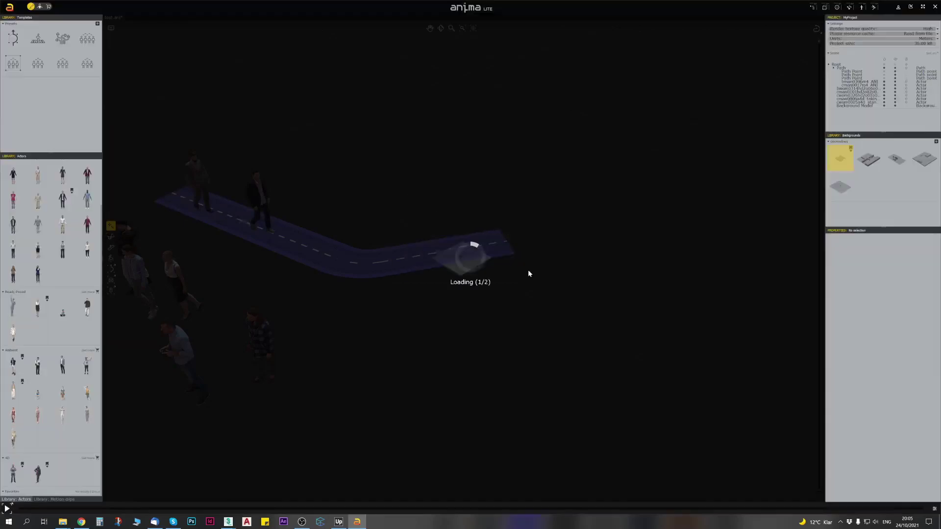
{"action": "scroll", "coordinate": [528, 271], "scroll_direction": "down", "scroll_amount": 5}
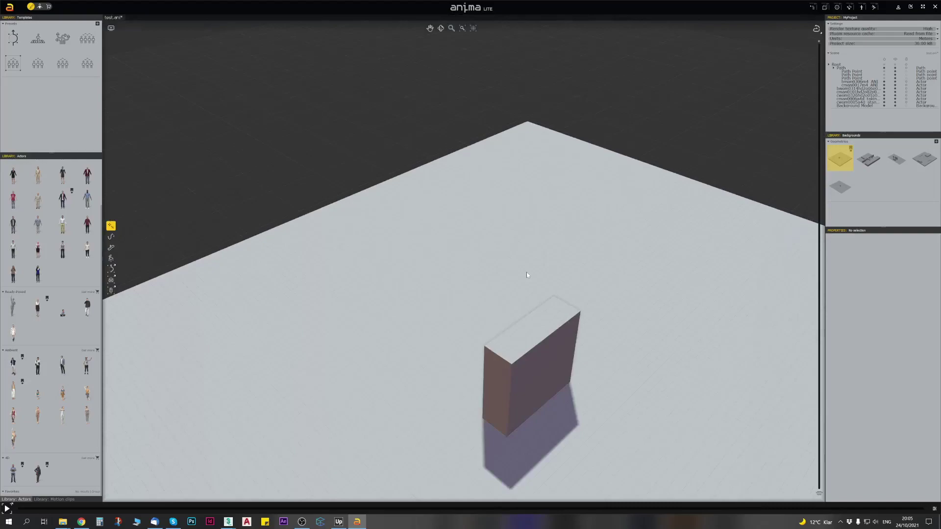
{"action": "middle_click_drag", "start_coordinate": [417, 358], "coordinate": [429, 328]}
{"action": "right_click_drag", "start_coordinate": [481, 216], "coordinate": [359, 443]}
{"action": "middle_click_drag", "start_coordinate": [360, 443], "coordinate": [405, 283]}
Step: Draw a four-point path on the ground slab, bending around the small block
{"action": "left_click", "coordinate": [111, 237]}
{"action": "scroll", "coordinate": [353, 348], "scroll_direction": "up", "scroll_amount": 3}
{"action": "left_click", "coordinate": [352, 343]}
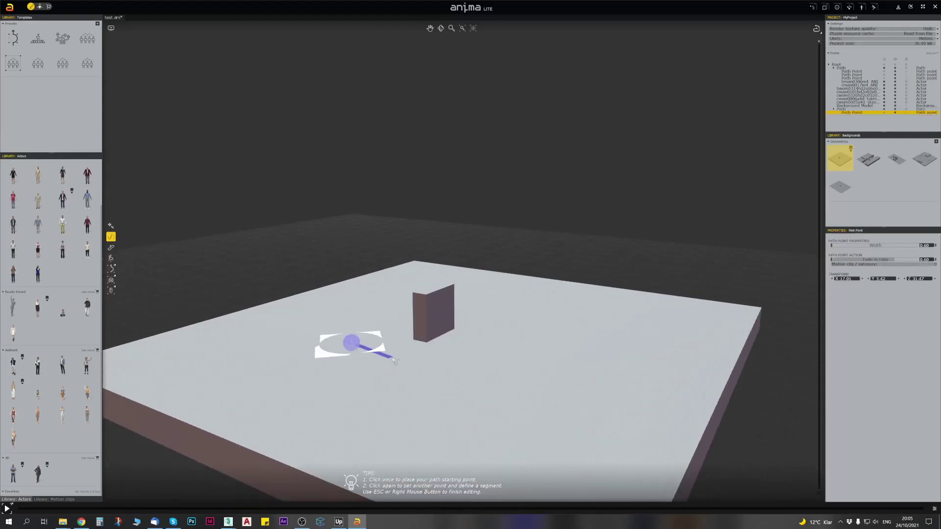
{"action": "left_click", "coordinate": [417, 361]}
{"action": "left_click", "coordinate": [513, 335]}
{"action": "left_click", "coordinate": [472, 300]}
{"action": "right_click", "coordinate": [472, 300]}
Step: Switch to the untitled 3ds Max scene and create a thin upright box on the ground slab
{"action": "mouse_move", "coordinate": [229, 521]}
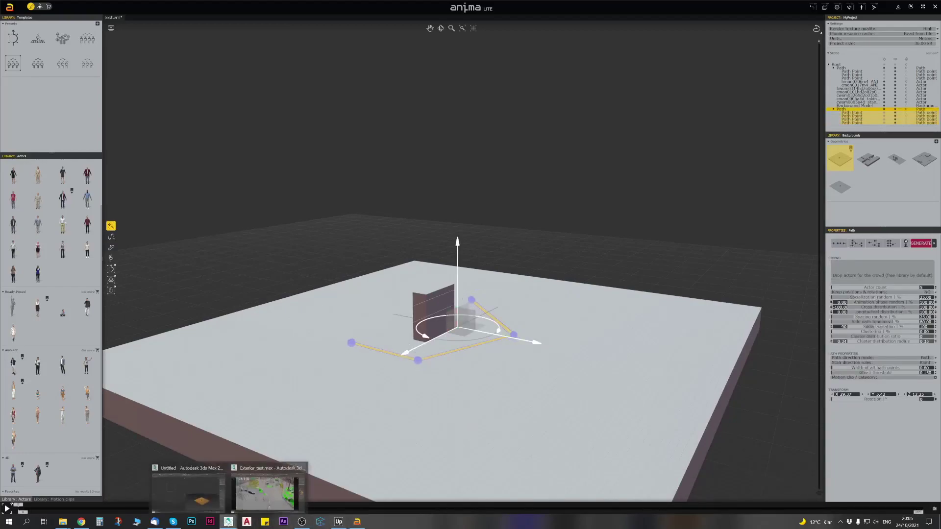
{"action": "left_click", "coordinate": [188, 487]}
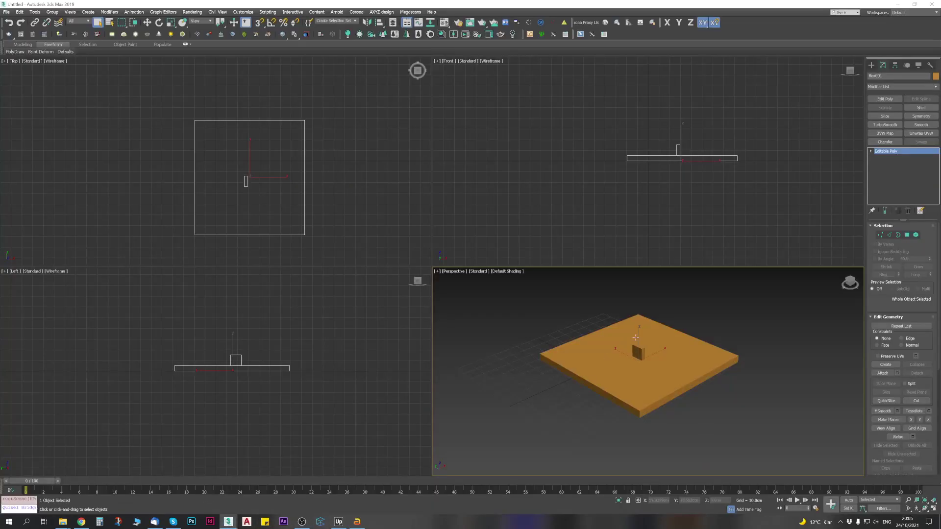
{"action": "left_click", "coordinate": [872, 66]}
{"action": "left_click", "coordinate": [885, 109]}
{"action": "left_click_drag", "start_coordinate": [607, 363], "coordinate": [612, 369]}
{"action": "left_click", "coordinate": [602, 301]}
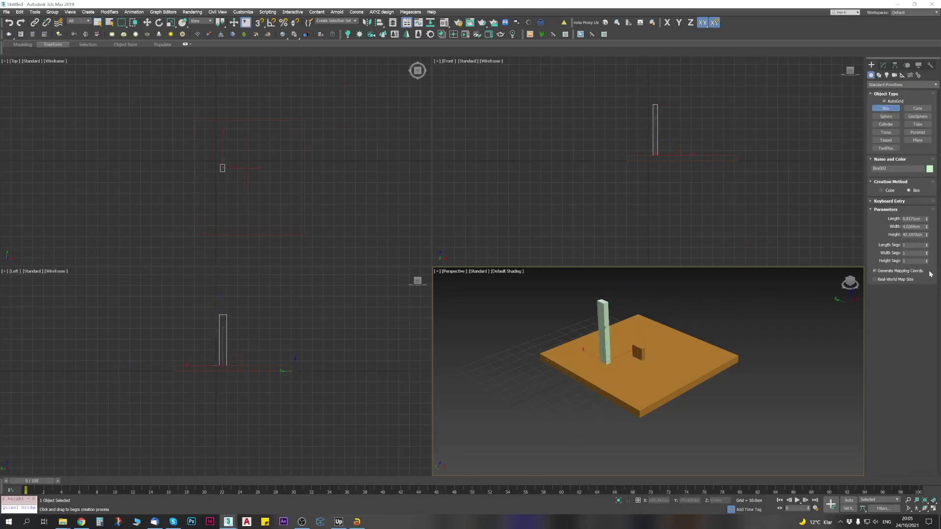
Step: Set the thin box's height to about 180 cm as a human-scale reference
{"action": "left_click", "coordinate": [914, 235]}
{"action": "type", "text": "18"}
{"action": "key", "text": "Return"}
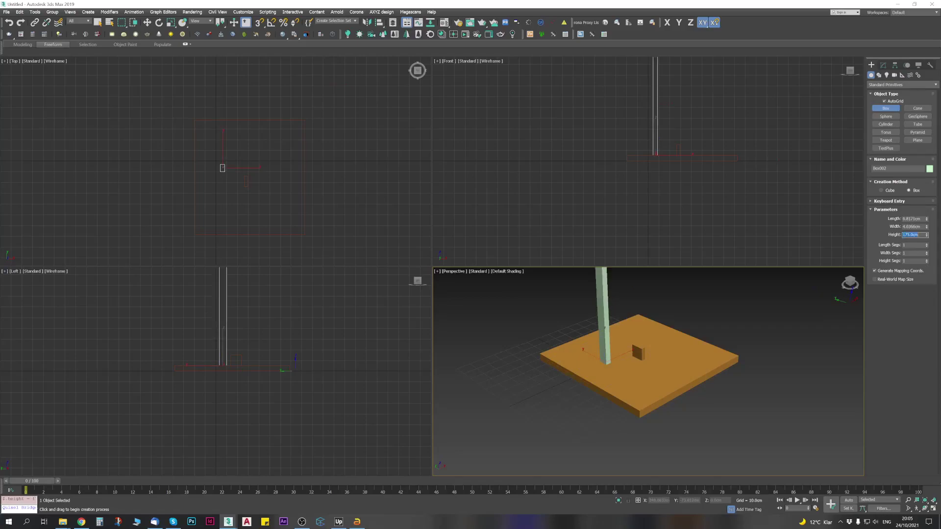
{"action": "scroll", "coordinate": [611, 397], "scroll_direction": "down", "scroll_amount": 5}
{"action": "right_click", "coordinate": [611, 397]}
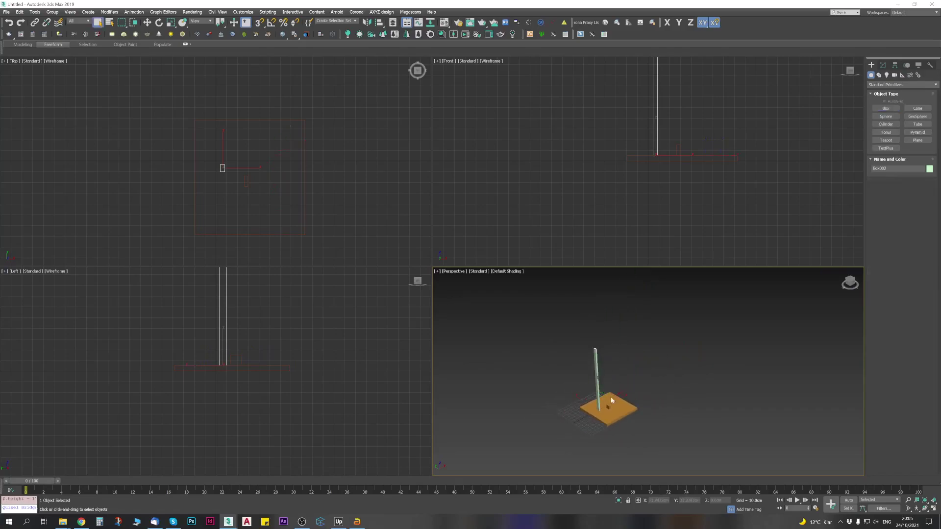
Step: Select the ground slab and move the vertices of one edge outward to enlarge it
{"action": "left_click", "coordinate": [592, 319]}
{"action": "left_click", "coordinate": [636, 391]}
{"action": "left_click", "coordinate": [884, 65]}
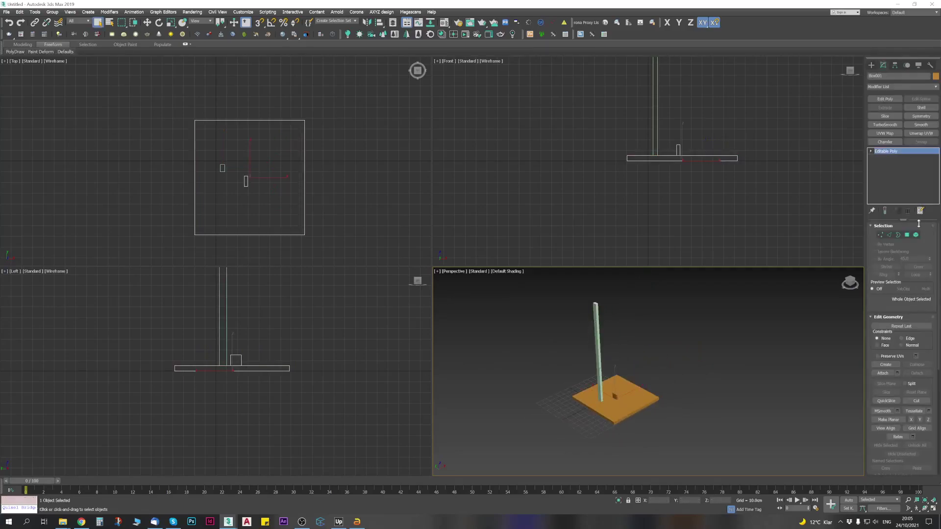
{"action": "key", "text": "1"}
{"action": "middle_click_drag", "start_coordinate": [648, 407], "coordinate": [661, 418], "text": "alt"}
{"action": "left_click_drag", "start_coordinate": [674, 435], "coordinate": [631, 365]}
{"action": "key", "text": "w"}
{"action": "left_click_drag", "start_coordinate": [669, 392], "coordinate": [734, 380]}
Step: Stretch the slab further by moving the vertices of its other edges outward
{"action": "middle_click_drag", "start_coordinate": [612, 449], "coordinate": [583, 426], "text": "alt"}
{"action": "left_click_drag", "start_coordinate": [597, 420], "coordinate": [520, 376]}
{"action": "middle_click_drag", "start_coordinate": [521, 376], "coordinate": [594, 387], "text": "alt"}
{"action": "left_click_drag", "start_coordinate": [533, 306], "coordinate": [533, 306]}
{"action": "left_click_drag", "start_coordinate": [543, 357], "coordinate": [440, 361]}
Step: Lengthen the slab along Y and widen it along X by moving its edge vertices, then leave vertex editing
{"action": "left_click_drag", "start_coordinate": [596, 317], "coordinate": [629, 405]}
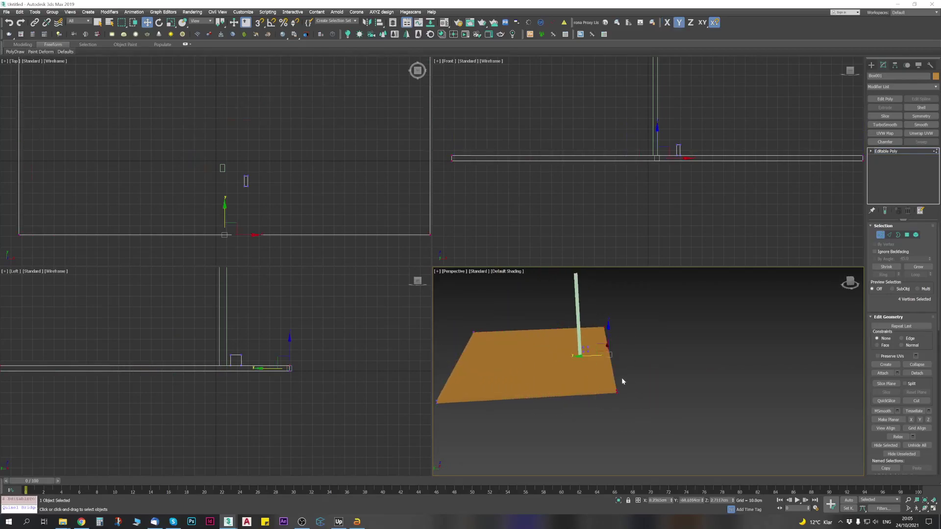
{"action": "scroll", "coordinate": [621, 378], "scroll_direction": "down", "scroll_amount": 6}
{"action": "left_click_drag", "start_coordinate": [599, 371], "coordinate": [689, 367]}
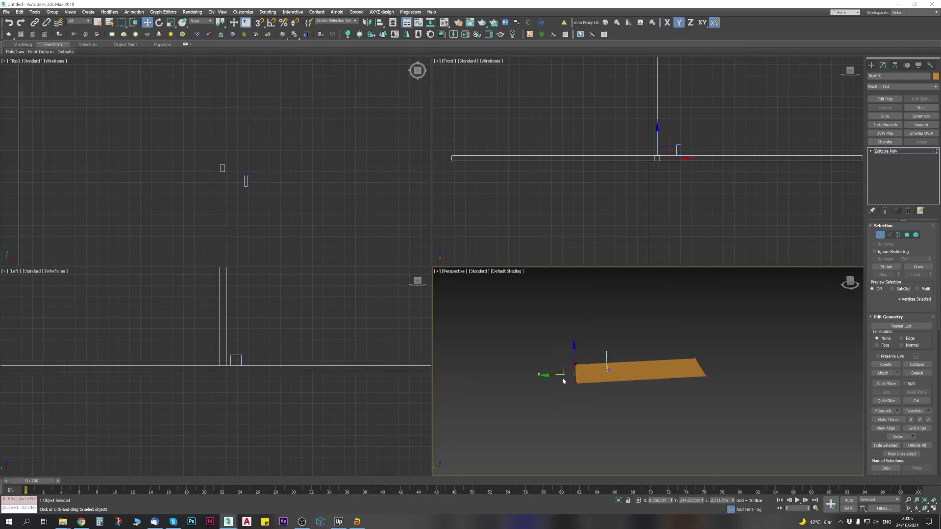
{"action": "middle_click_drag", "start_coordinate": [515, 373], "coordinate": [618, 366], "text": "alt"}
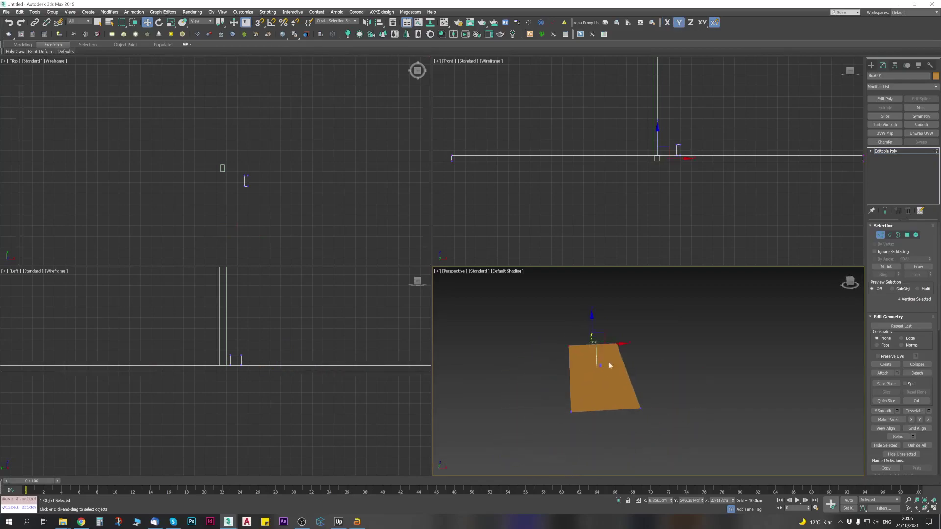
{"action": "left_click_drag", "start_coordinate": [595, 441], "coordinate": [550, 341]}
{"action": "left_click_drag", "start_coordinate": [588, 372], "coordinate": [543, 374]}
{"action": "key", "text": "1"}
Step: Delete the tall reference box standing on the slab
{"action": "scroll", "coordinate": [567, 363], "scroll_direction": "up", "scroll_amount": 3}
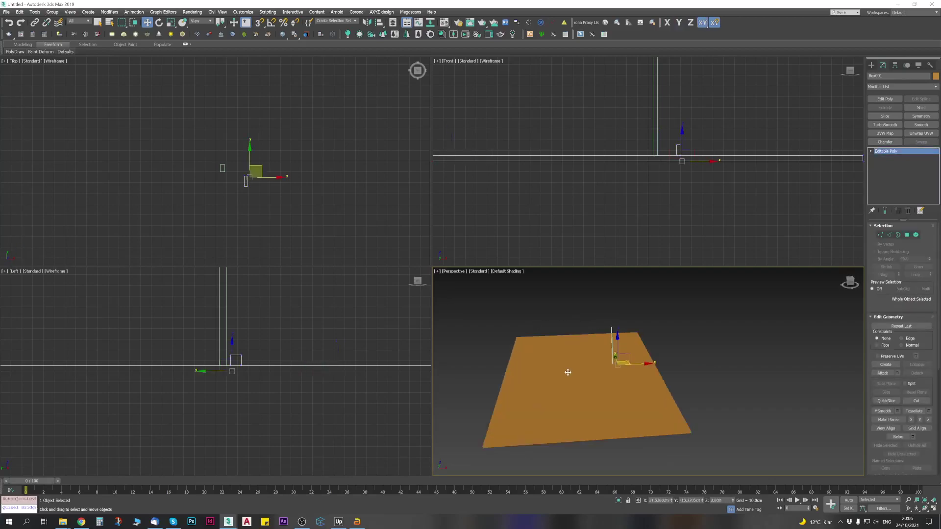
{"action": "middle_click_drag", "start_coordinate": [565, 371], "coordinate": [601, 376], "text": "alt"}
{"action": "scroll", "coordinate": [549, 343], "scroll_direction": "up", "scroll_amount": 5}
{"action": "key", "text": "F3"}
{"action": "key", "text": "F3"}
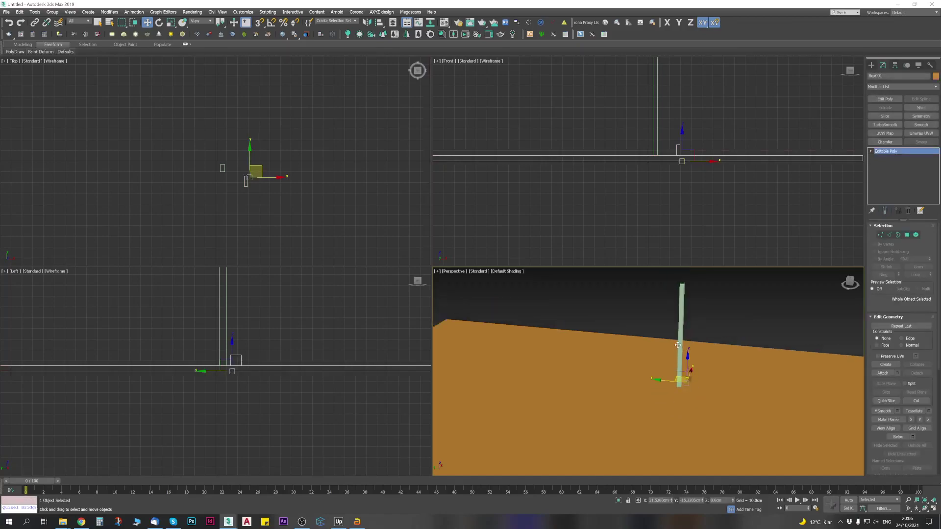
{"action": "key", "text": "Delete"}
Step: Create a straight stair on the slab with an overall rise of about 76 cm
{"action": "left_click", "coordinate": [871, 65]}
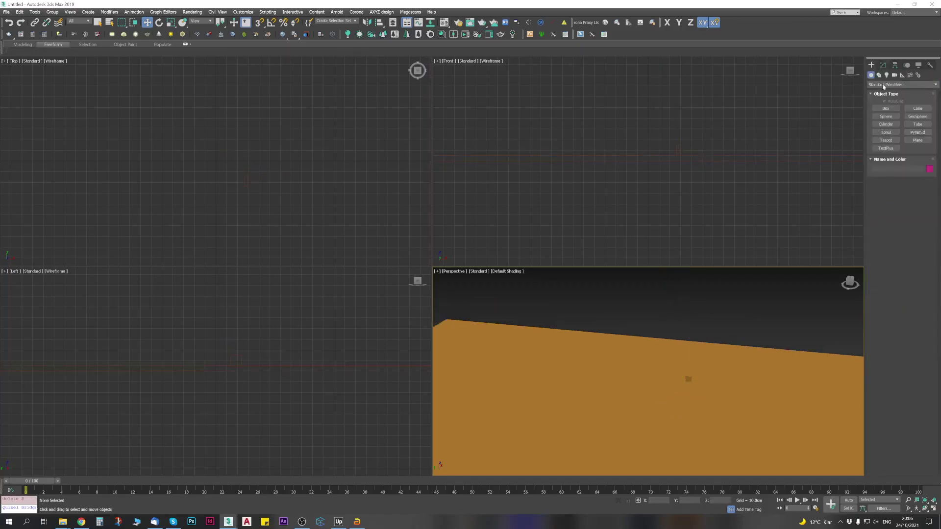
{"action": "left_click", "coordinate": [890, 85]}
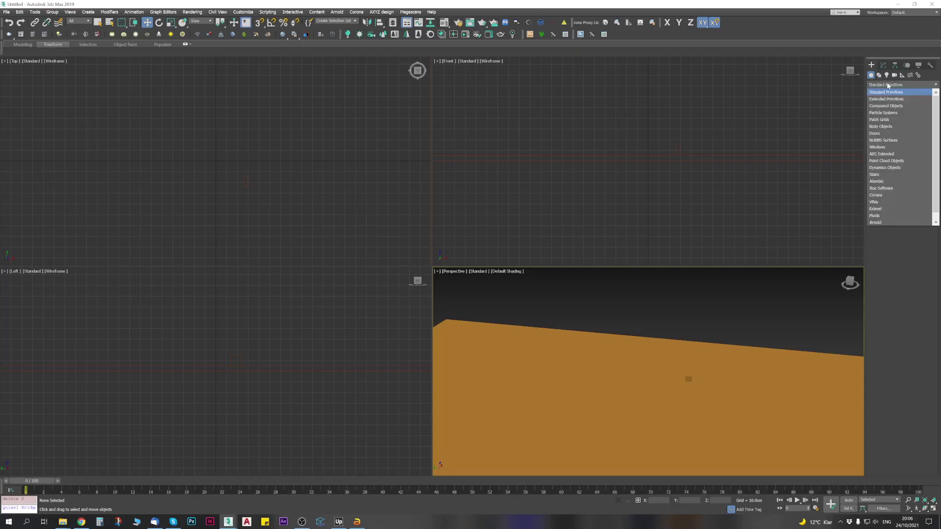
{"action": "left_click", "coordinate": [874, 174]}
{"action": "left_click", "coordinate": [886, 108]}
{"action": "left_click", "coordinate": [582, 392]}
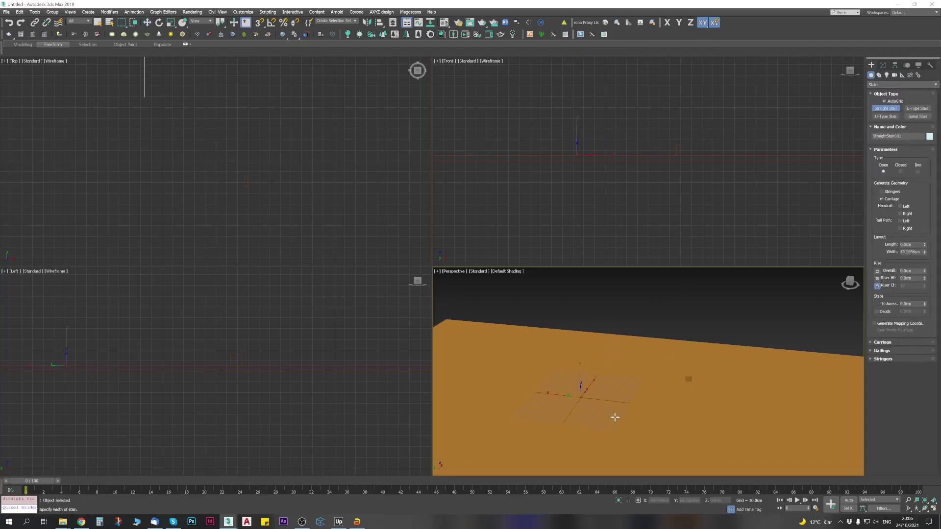
{"action": "key", "text": "F3"}
{"action": "left_click", "coordinate": [613, 383]}
{"action": "left_click", "coordinate": [609, 341]}
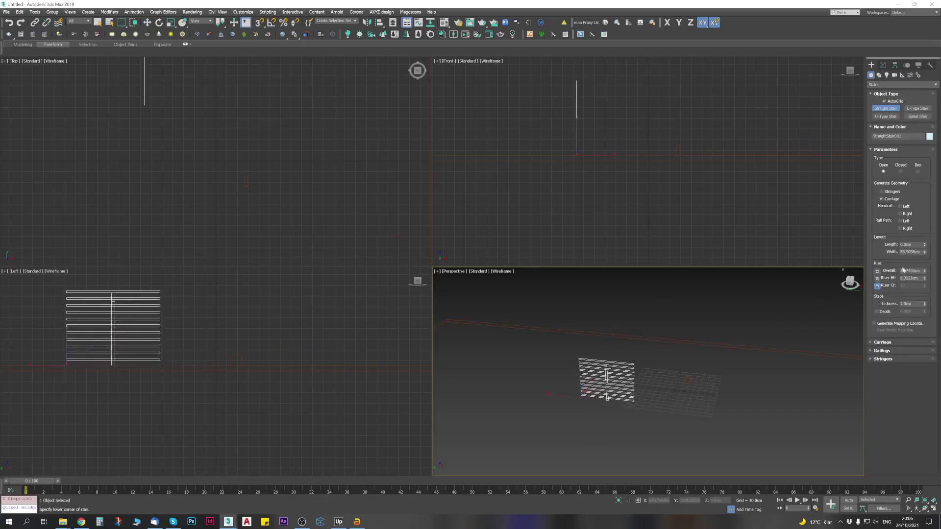
Step: Change the stair to the Box type and increase its length so the steps spread out
{"action": "left_click", "coordinate": [917, 172]}
{"action": "key", "text": "F3"}
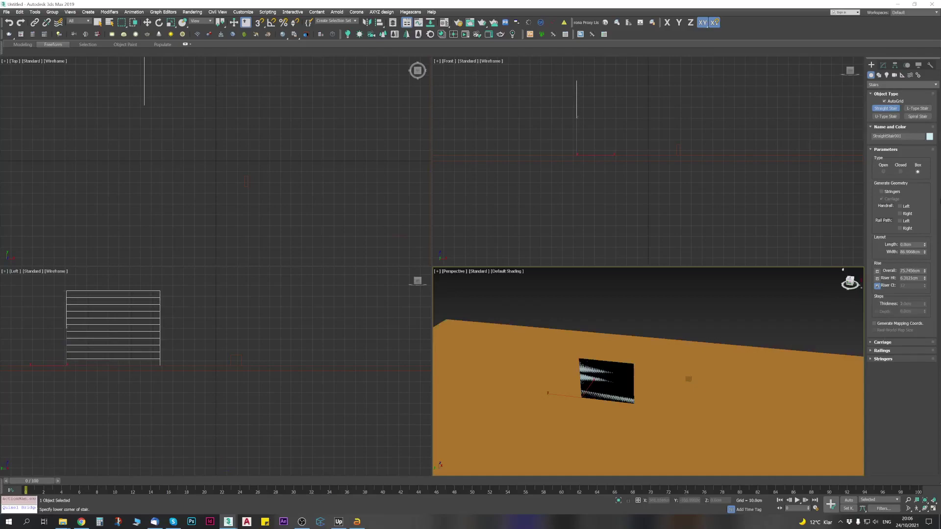
{"action": "left_click_drag", "start_coordinate": [924, 245], "coordinate": [710, 498]}
{"action": "scroll", "coordinate": [637, 368], "scroll_direction": "down", "scroll_amount": 3}
{"action": "mouse_move", "coordinate": [632, 368]}
{"action": "middle_mouse_down", "text": "alt"}
{"action": "mouse_move", "coordinate": [655, 378]}
{"action": "mouse_move", "coordinate": [642, 379]}
{"action": "middle_mouse_up", "text": "alt"}
Step: Move the stair across the slab and rotate it about the vertical axis to run along the slab
{"action": "key", "text": "w"}
{"action": "middle_click_drag", "start_coordinate": [608, 351], "coordinate": [594, 373], "text": "alt"}
{"action": "left_click_drag", "start_coordinate": [592, 371], "coordinate": [649, 397]}
{"action": "key", "text": "e"}
{"action": "middle_click_drag", "start_coordinate": [649, 396], "coordinate": [635, 426], "text": "alt"}
{"action": "left_click_drag", "start_coordinate": [635, 426], "coordinate": [593, 431]}
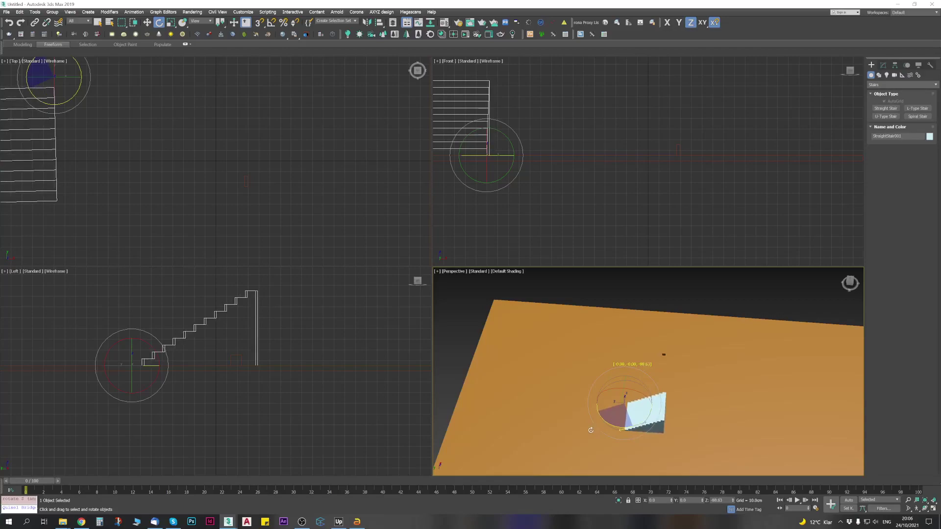
Step: Increase the stair's length to about 189 cm
{"action": "key", "text": "w"}
{"action": "middle_click_drag", "start_coordinate": [648, 426], "coordinate": [647, 402], "text": "alt"}
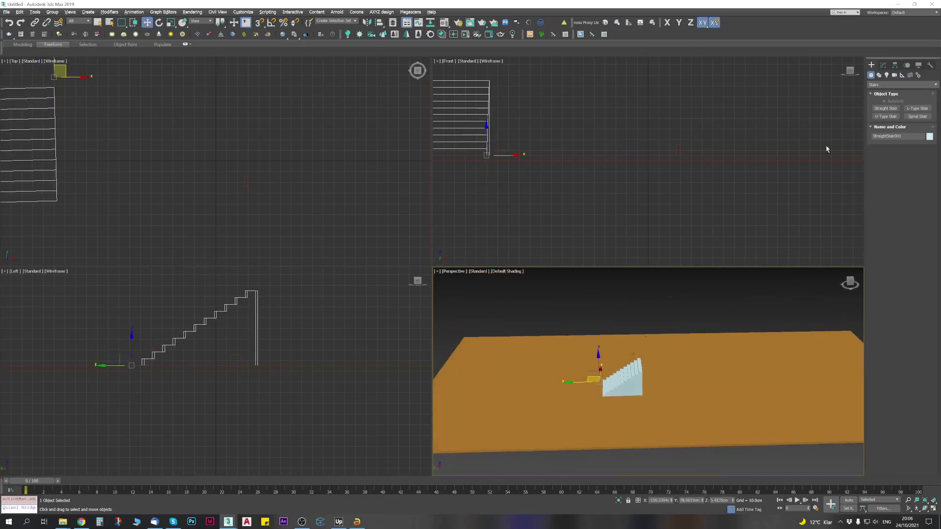
{"action": "left_click", "coordinate": [884, 65]}
{"action": "left_click_drag", "start_coordinate": [924, 321], "coordinate": [925, 286]}
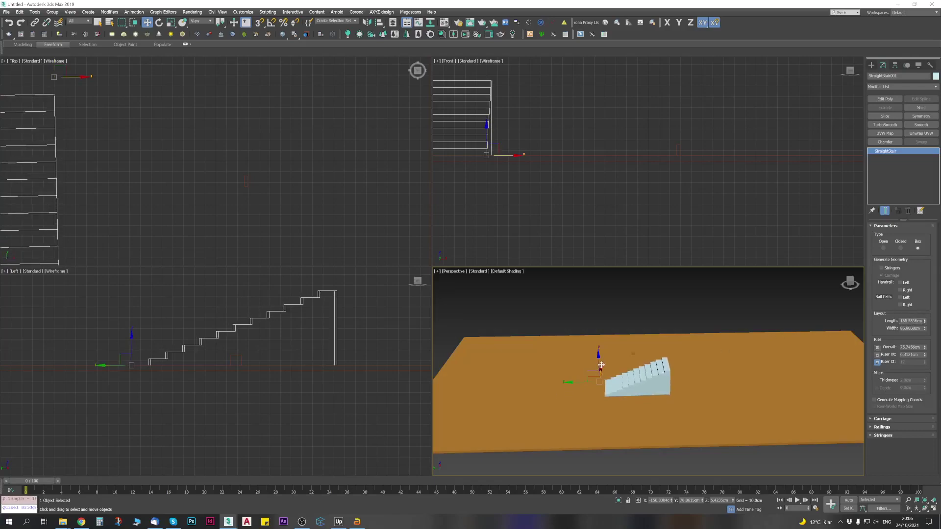
Step: Clone the stair, place the copy farther along the slab and turn it about the vertical axis
{"action": "mouse_move", "coordinate": [601, 365]}
{"action": "left_mouse_down", "text": "shift"}
{"action": "mouse_move", "coordinate": [683, 325]}
{"action": "mouse_move", "coordinate": [759, 353]}
{"action": "left_mouse_up", "text": "shift"}
{"action": "key", "text": "Return"}
{"action": "key", "text": "e"}
{"action": "middle_click_drag", "start_coordinate": [759, 353], "coordinate": [668, 360], "text": "alt"}
Step: Select all three objects and convert them to Editable Poly
{"action": "key", "text": "ctrl+a"}
{"action": "right_click", "coordinate": [678, 313]}
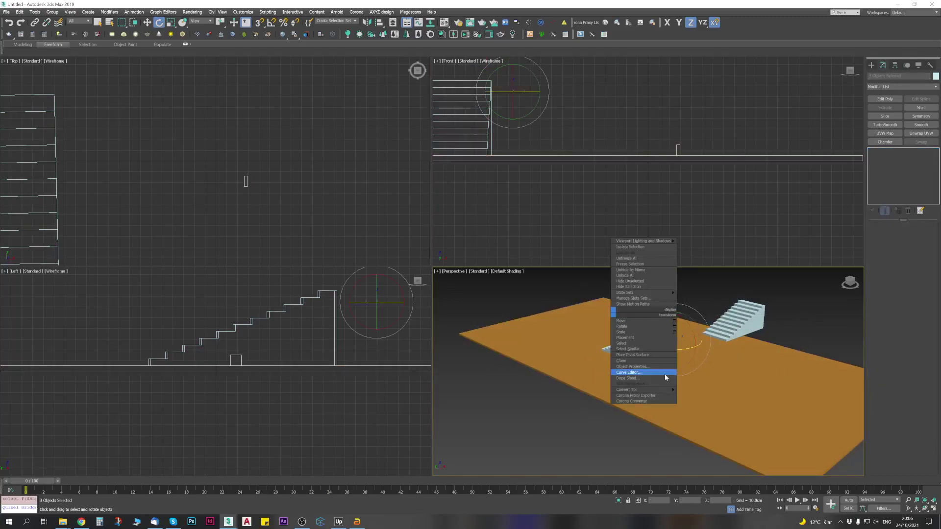
{"action": "left_click", "coordinate": [691, 395]}
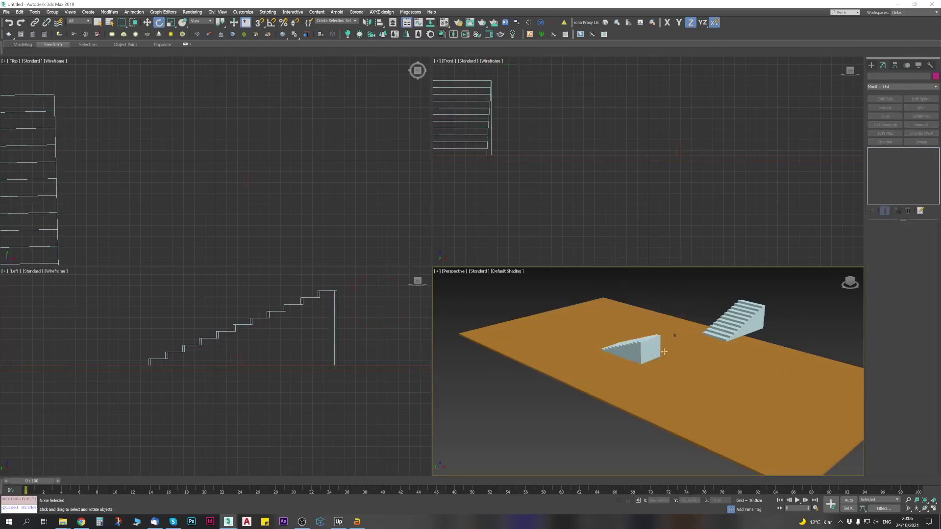
Step: Select the first stair's back face and move it outward to form a long landing
{"action": "left_click", "coordinate": [657, 353]}
{"action": "key", "text": "4"}
{"action": "left_click", "coordinate": [653, 351]}
{"action": "key", "text": "w"}
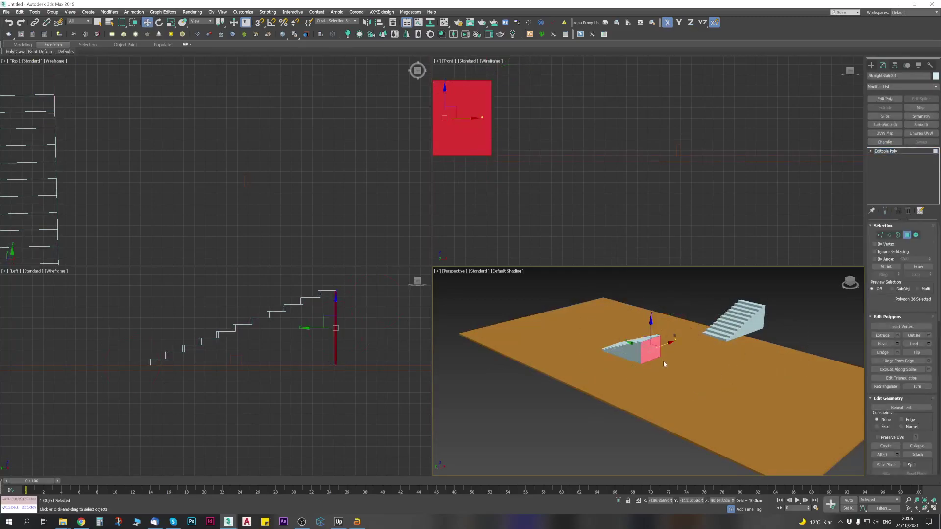
{"action": "left_click_drag", "start_coordinate": [636, 346], "coordinate": [687, 357]}
Step: Use vertex snapping to align the second stair's base vertically with the top of the landing
{"action": "left_click_drag", "start_coordinate": [714, 362], "coordinate": [728, 342]}
{"action": "key", "text": "s"}
{"action": "key", "text": "s"}
{"action": "mouse_move", "coordinate": [728, 342]}
{"action": "middle_mouse_down", "text": "alt"}
{"action": "mouse_move", "coordinate": [752, 340]}
{"action": "mouse_move", "coordinate": [728, 345]}
{"action": "middle_mouse_up", "text": "alt"}
{"action": "key", "text": "4"}
{"action": "left_click", "coordinate": [736, 303]}
{"action": "left_click", "coordinate": [749, 320]}
{"action": "key", "text": "F4"}
{"action": "left_click_drag", "start_coordinate": [707, 313], "coordinate": [706, 321]}
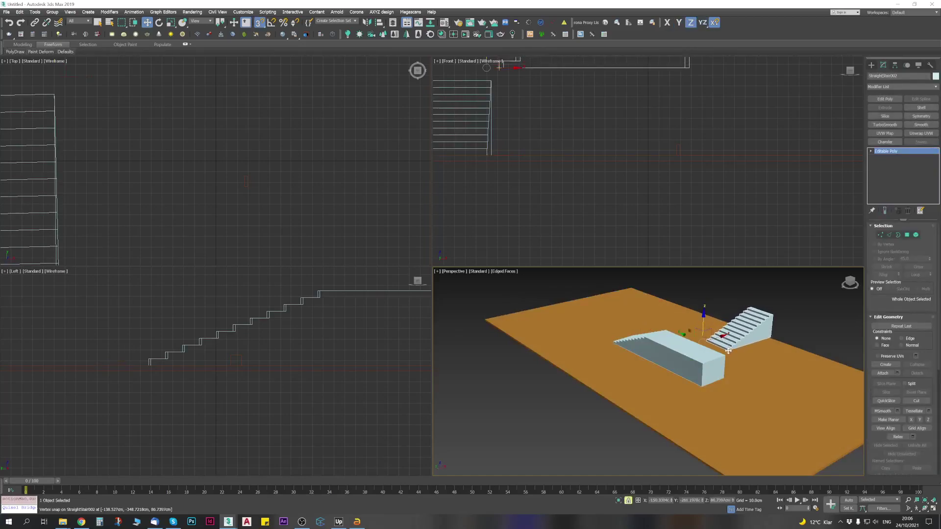
{"action": "left_click_drag", "start_coordinate": [728, 351], "coordinate": [724, 354]}
Step: Move the second stair horizontally onto the far end of the landing
{"action": "middle_click_drag", "start_coordinate": [738, 367], "coordinate": [724, 338], "text": "alt"}
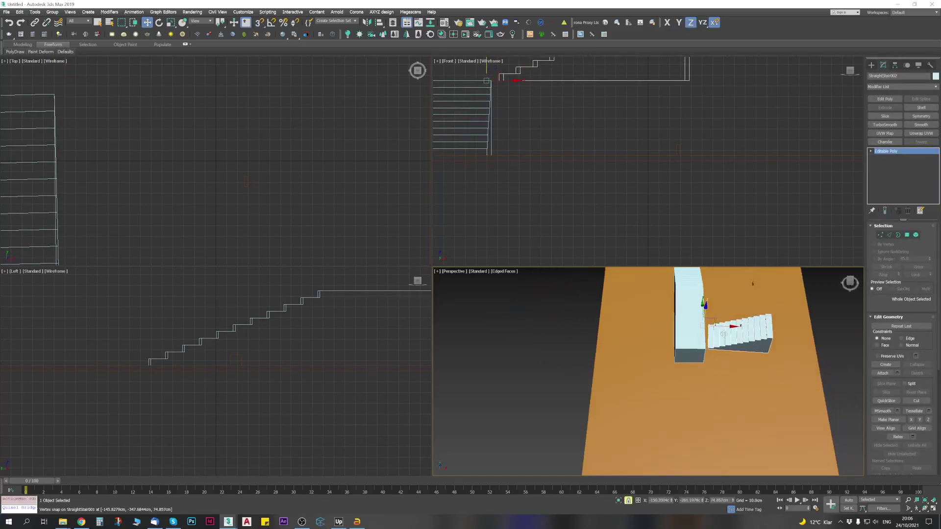
{"action": "left_click_drag", "start_coordinate": [720, 326], "coordinate": [685, 355]}
{"action": "middle_click_drag", "start_coordinate": [685, 354], "coordinate": [732, 316], "text": "alt"}
Step: Examine the slab and both stairs by selecting them in shaded and wireframe display
{"action": "left_click_drag", "start_coordinate": [532, 295], "coordinate": [824, 464]}
{"action": "left_click", "coordinate": [732, 452]}
{"action": "left_click", "coordinate": [704, 405]}
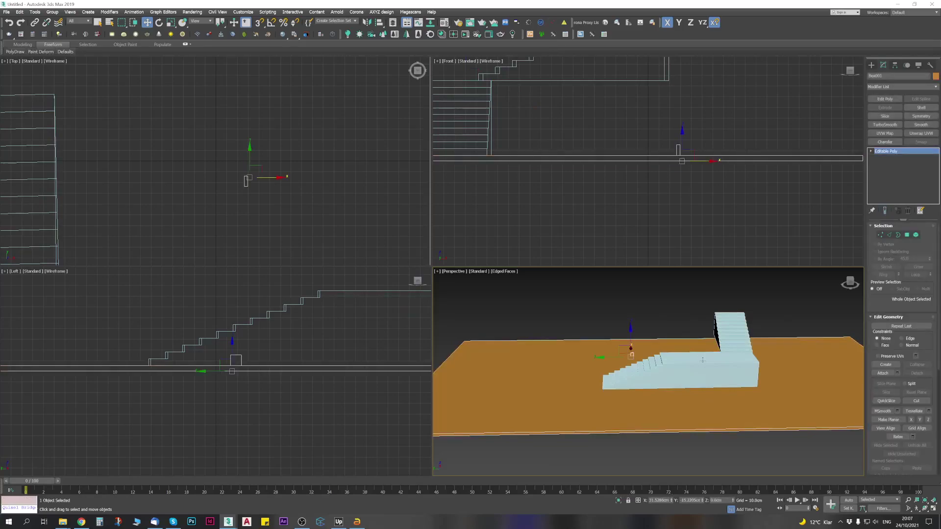
{"action": "left_click", "coordinate": [713, 374]}
{"action": "key", "text": "F3"}
{"action": "left_click", "coordinate": [733, 331]}
{"action": "key", "text": "F3"}
{"action": "left_click_drag", "start_coordinate": [763, 324], "coordinate": [552, 440]}
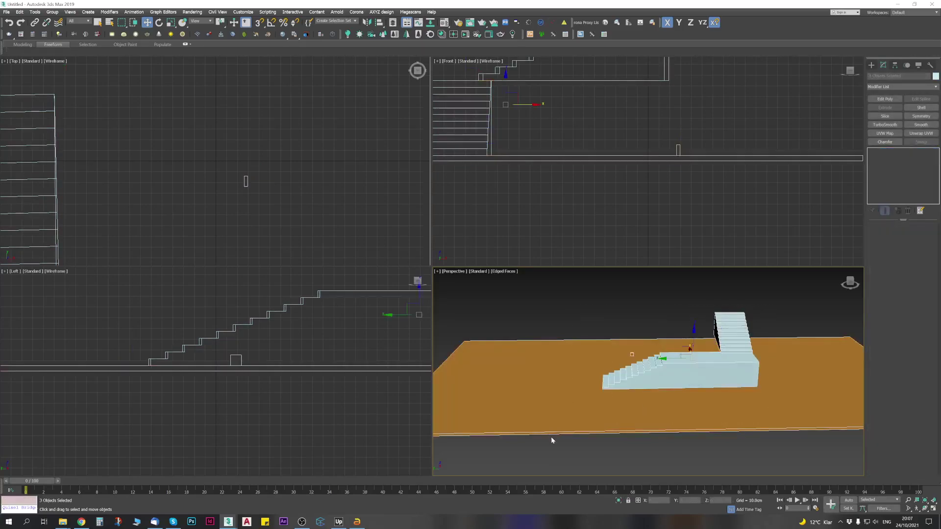
{"action": "left_click", "coordinate": [531, 319]}
{"action": "left_click_drag", "start_coordinate": [560, 293], "coordinate": [760, 403]}
{"action": "left_click", "coordinate": [750, 449]}
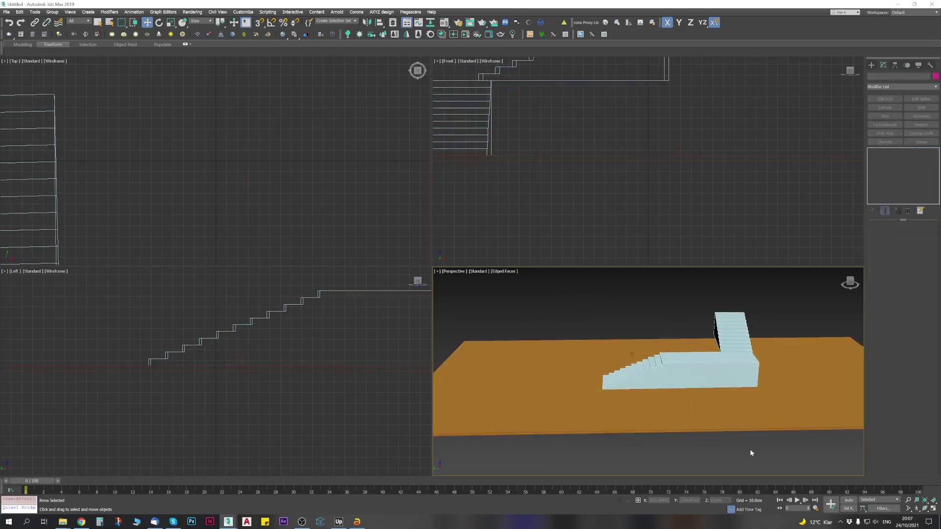
Step: Select the ground slab and both stairs and convert them to Editable Poly
{"action": "key", "text": "F3"}
{"action": "left_click_drag", "start_coordinate": [748, 449], "coordinate": [546, 273]}
{"action": "key", "text": "F3"}
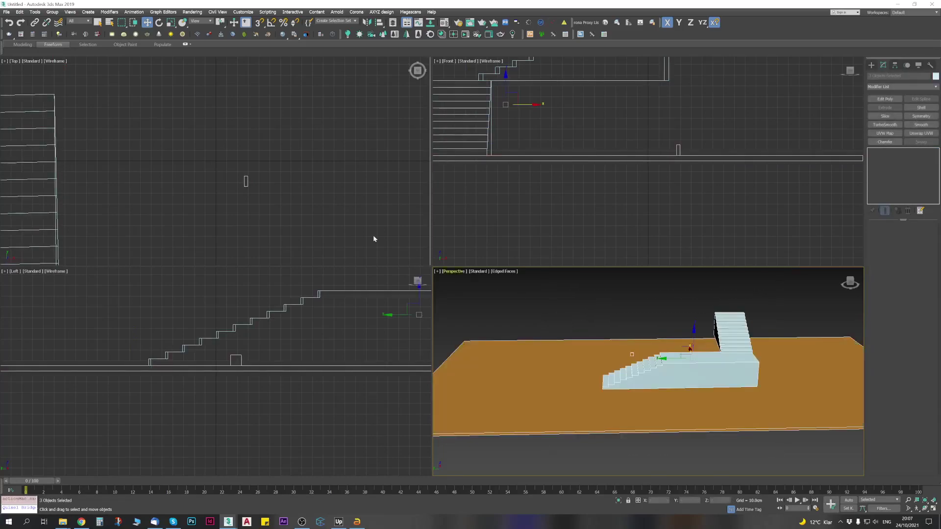
{"action": "left_click", "coordinate": [7, 12]}
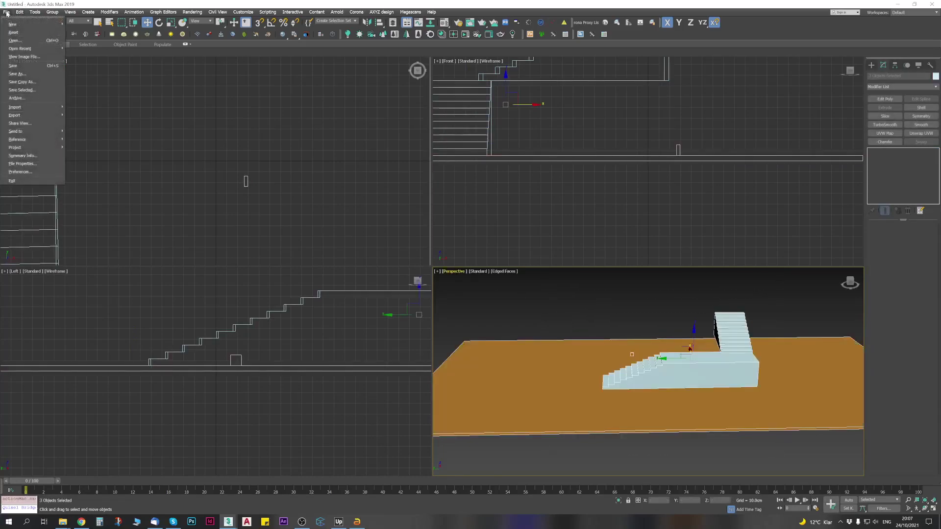
{"action": "left_click", "coordinate": [629, 325]}
{"action": "right_click", "coordinate": [633, 315]}
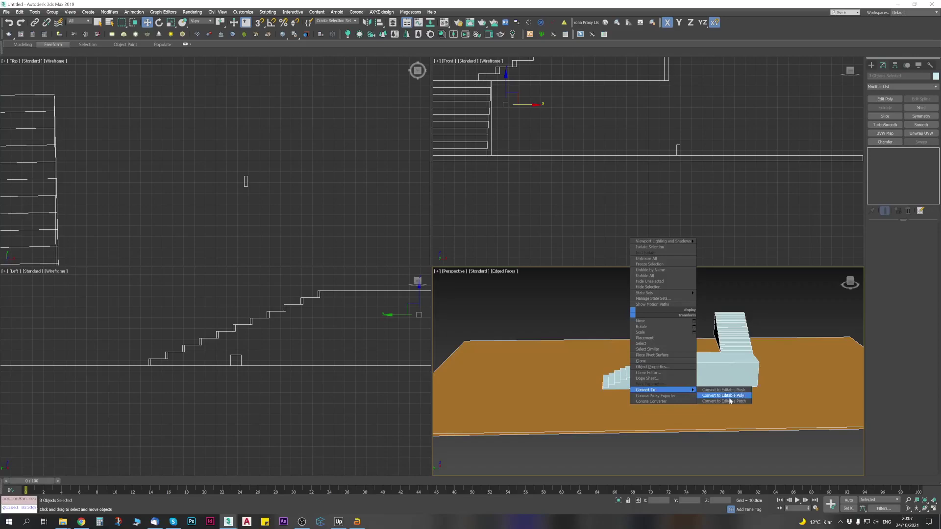
{"action": "left_click", "coordinate": [728, 395]}
Step: Export only the selected slab and stairs, overwriting the existing export file
{"action": "right_click", "coordinate": [2, 13]}
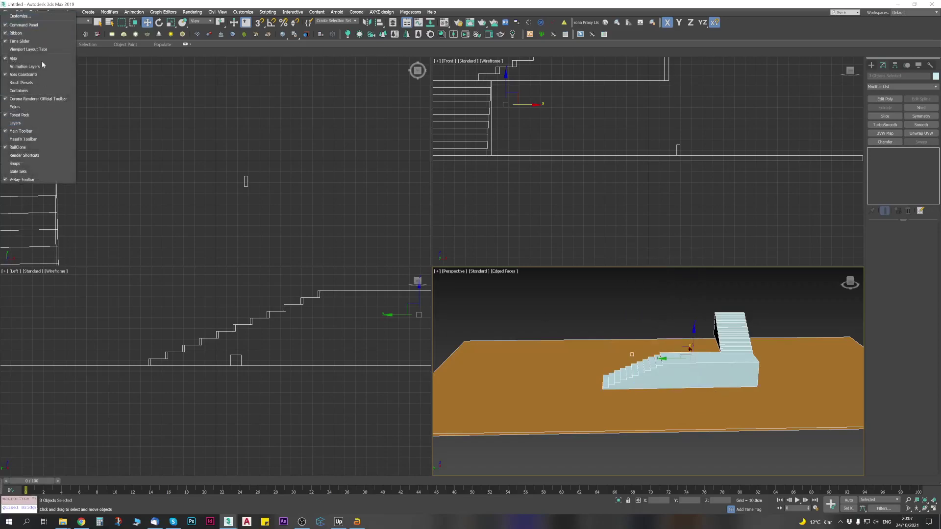
{"action": "left_click", "coordinate": [62, 3]}
{"action": "left_click", "coordinate": [7, 13]}
{"action": "mouse_move", "coordinate": [29, 115]}
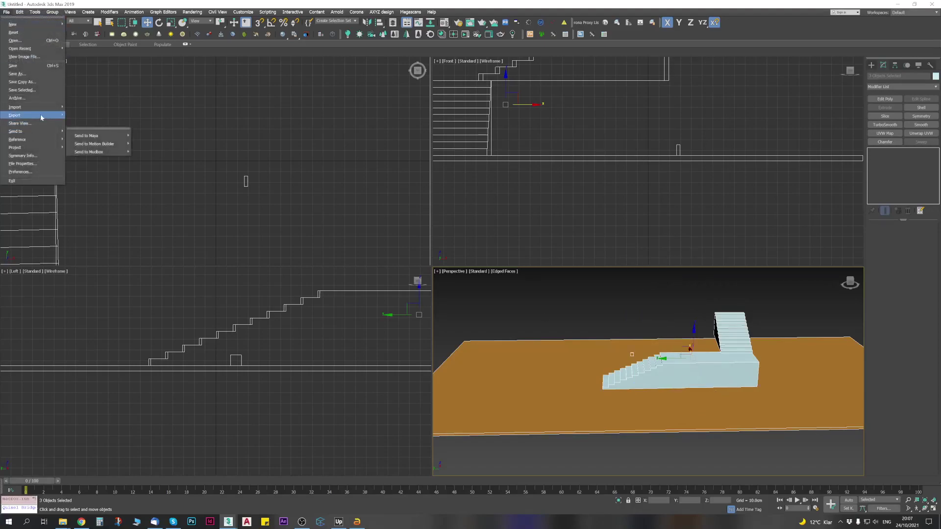
{"action": "left_click", "coordinate": [102, 127]}
{"action": "double_click", "coordinate": [98, 58]}
{"action": "left_click", "coordinate": [497, 290]}
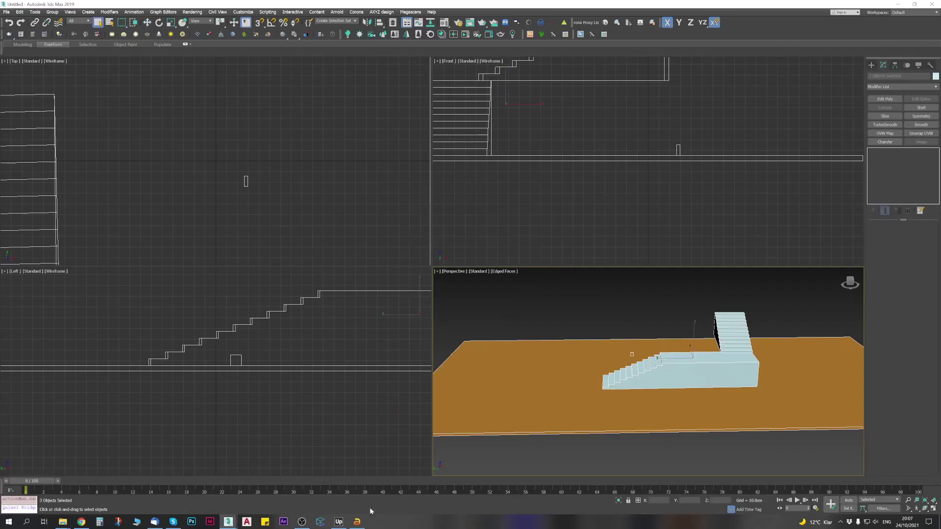
Step: Switch to anima and delete the existing paths and actors, keeping only the background model
{"action": "left_click", "coordinate": [357, 522]}
{"action": "scroll", "coordinate": [563, 232], "scroll_direction": "down", "scroll_amount": 1}
{"action": "left_click_drag", "start_coordinate": [620, 204], "coordinate": [286, 453]}
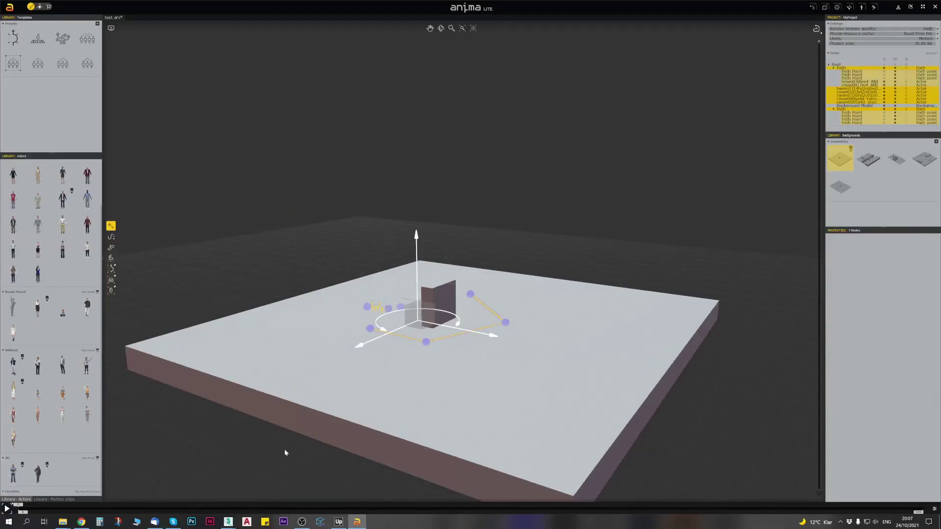
{"action": "key", "text": "Delete"}
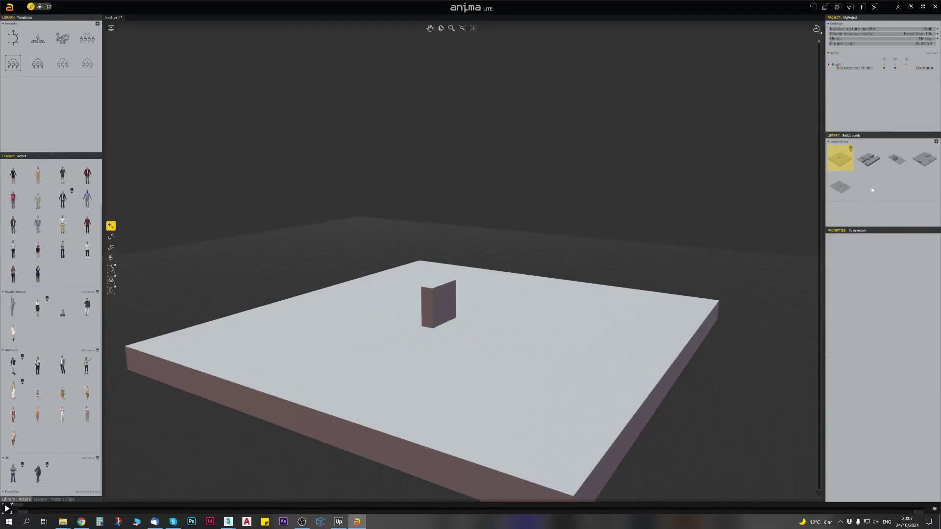
Step: Import the exported slab and stairs as the background geometry, choosing the model's units for the import
{"action": "left_click", "coordinate": [937, 142]}
{"action": "double_click", "coordinate": [135, 58]}
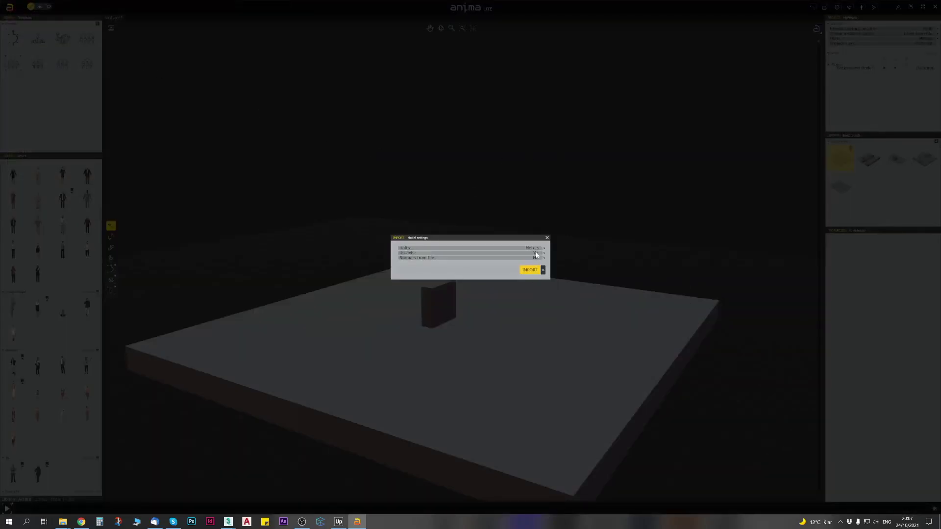
{"action": "left_click", "coordinate": [534, 248]}
{"action": "left_click", "coordinate": [485, 254]}
{"action": "left_click", "coordinate": [530, 272]}
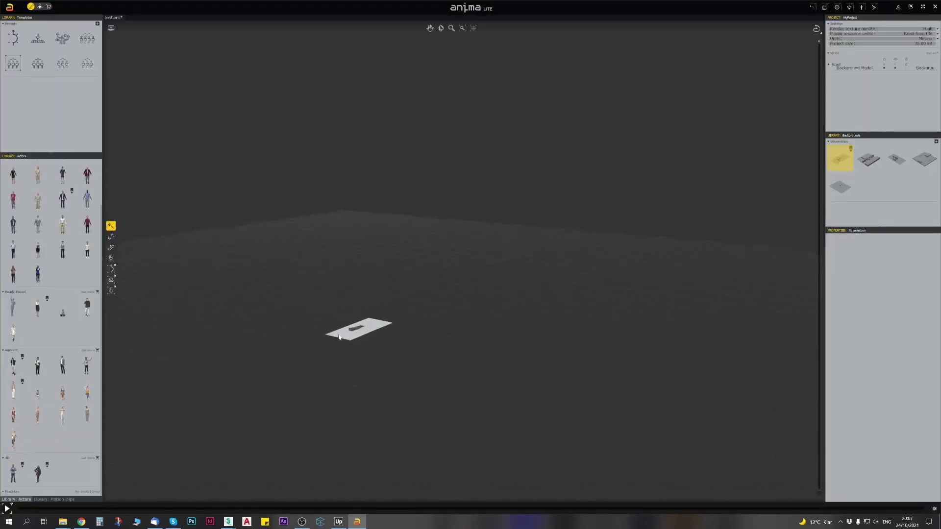
Step: Draw a four-point path from the ground up the first stair, along the landing to its far end, and up the second stair
{"action": "scroll", "coordinate": [340, 332], "scroll_direction": "up", "scroll_amount": 5}
{"action": "middle_click_drag", "start_coordinate": [291, 403], "coordinate": [511, 355]}
{"action": "scroll", "coordinate": [512, 355], "scroll_direction": "up", "scroll_amount": 5}
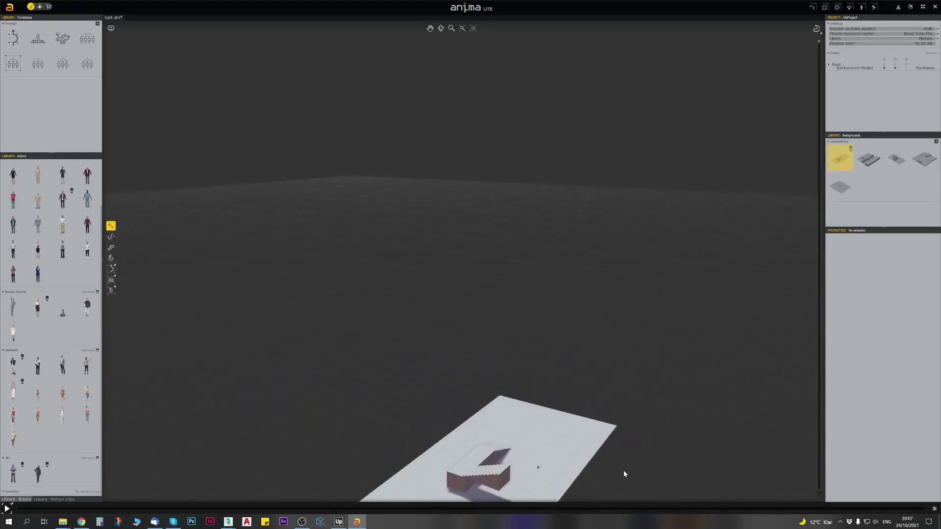
{"action": "middle_click_drag", "start_coordinate": [603, 418], "coordinate": [607, 279]}
{"action": "scroll", "coordinate": [573, 338], "scroll_direction": "up", "scroll_amount": 4}
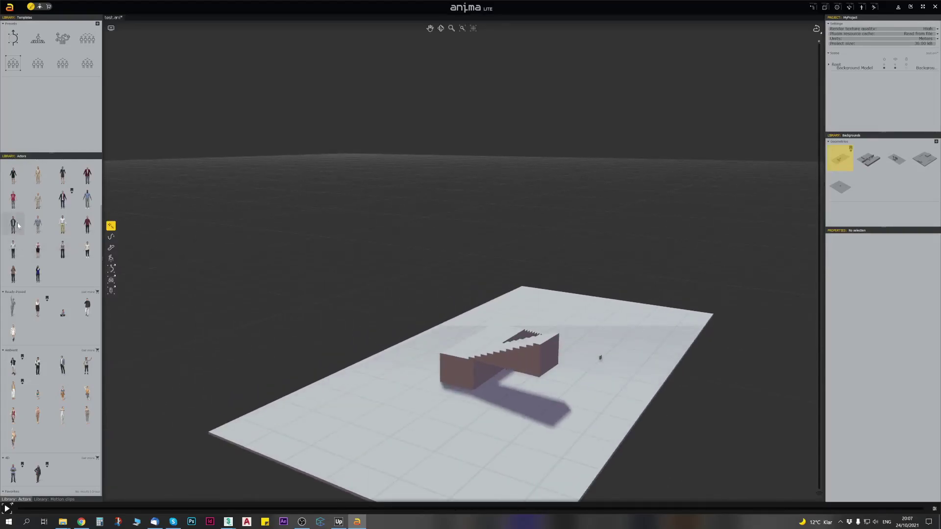
{"action": "left_click", "coordinate": [111, 236]}
{"action": "middle_click_drag", "start_coordinate": [616, 318], "coordinate": [169, 329]}
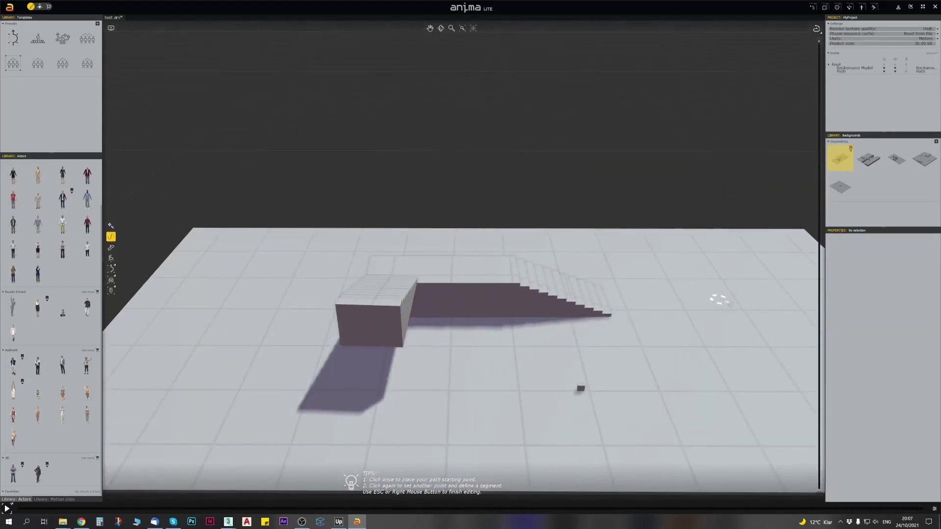
{"action": "middle_click_drag", "start_coordinate": [716, 299], "coordinate": [582, 320]}
{"action": "scroll", "coordinate": [586, 313], "scroll_direction": "down", "scroll_amount": 2}
{"action": "scroll", "coordinate": [586, 313], "scroll_direction": "down", "scroll_amount": 1}
{"action": "scroll", "coordinate": [509, 312], "scroll_direction": "up", "scroll_amount": 3}
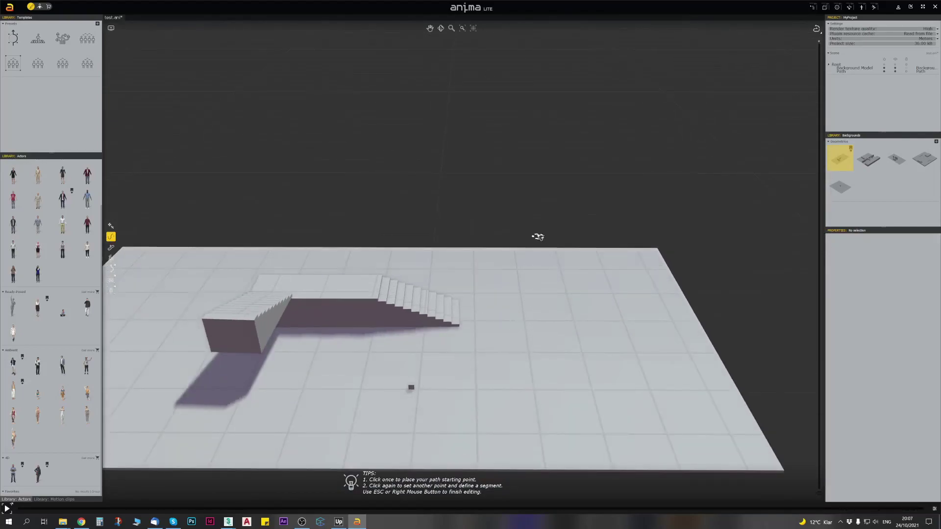
{"action": "middle_click_drag", "start_coordinate": [534, 231], "coordinate": [564, 391]}
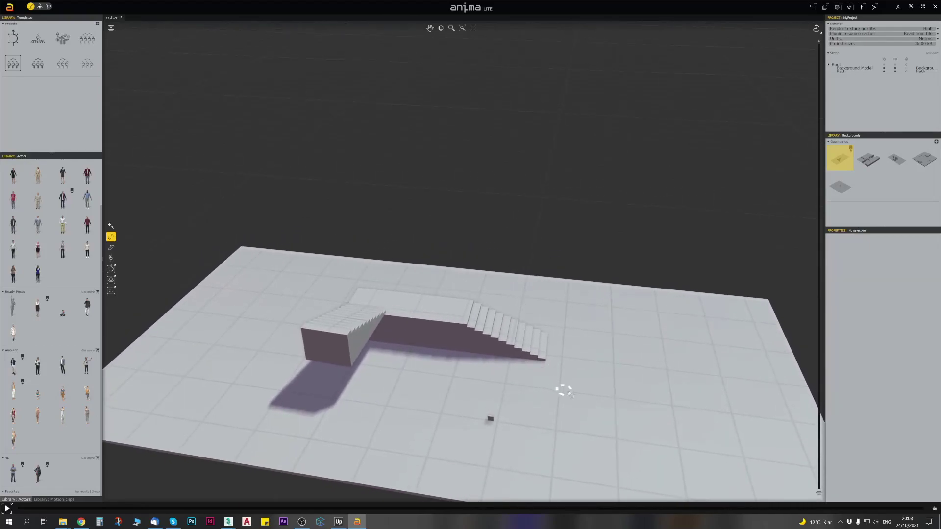
{"action": "left_click", "coordinate": [622, 363]}
{"action": "left_click", "coordinate": [465, 316]}
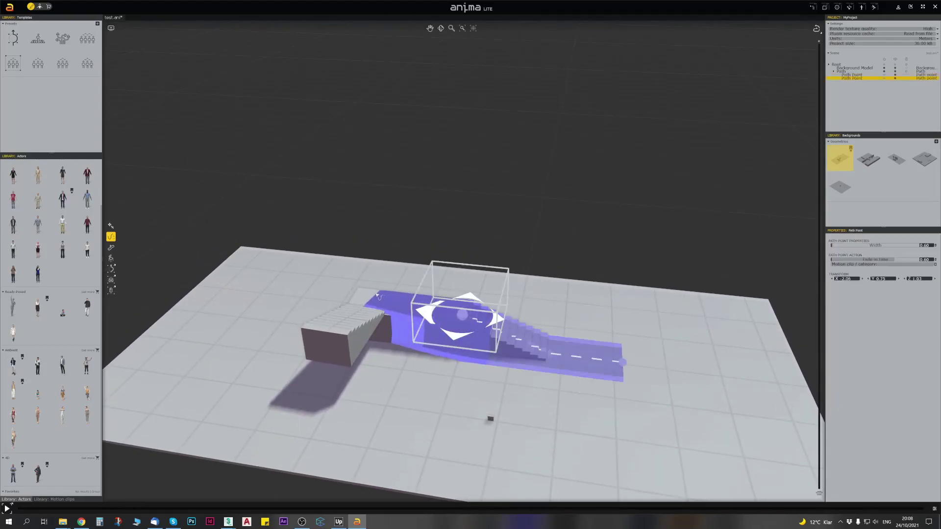
{"action": "left_click", "coordinate": [372, 295]}
{"action": "left_click", "coordinate": [337, 331]}
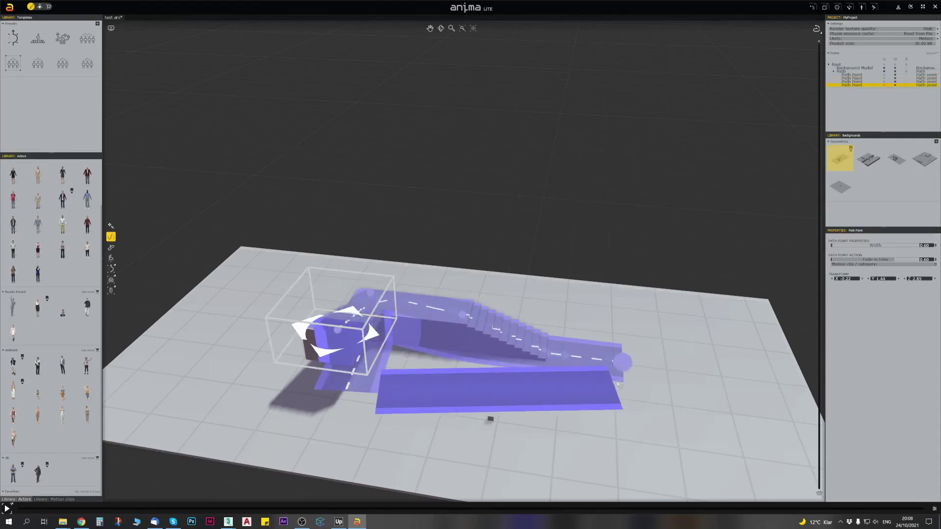
{"action": "right_click", "coordinate": [612, 285]}
Step: Place a female actor in a black dress on the path just before the first stair
{"action": "scroll", "coordinate": [564, 297], "scroll_direction": "down", "scroll_amount": 1}
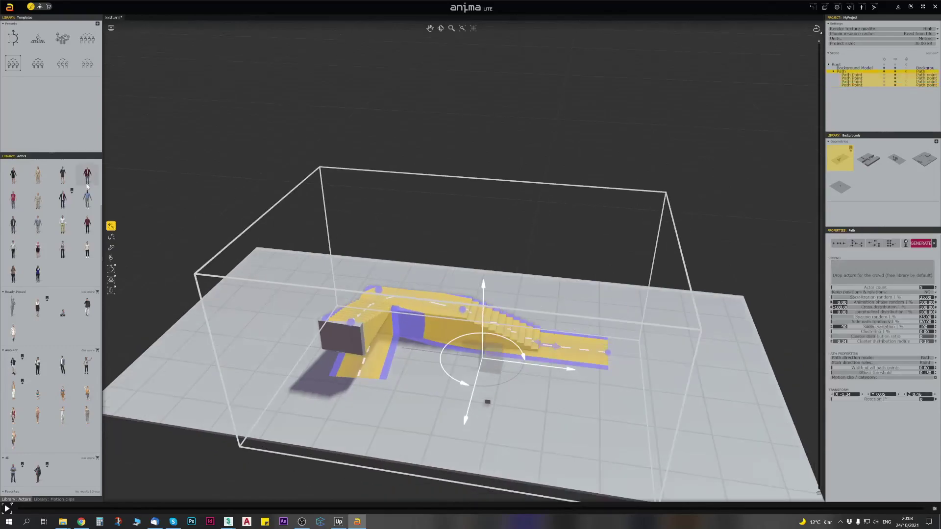
{"action": "left_click_drag", "start_coordinate": [62, 175], "coordinate": [580, 351]}
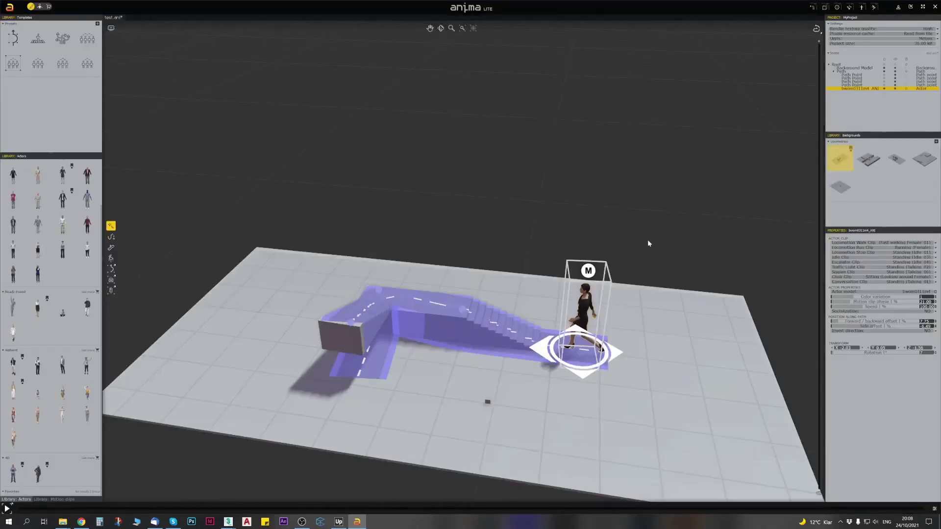
{"action": "mouse_move", "coordinate": [648, 240]}
{"action": "middle_mouse_down"}
{"action": "mouse_move", "coordinate": [748, 255]}
{"action": "mouse_move", "coordinate": [738, 265]}
{"action": "mouse_move", "coordinate": [660, 249]}
{"action": "mouse_move", "coordinate": [648, 228]}
{"action": "middle_mouse_up"}
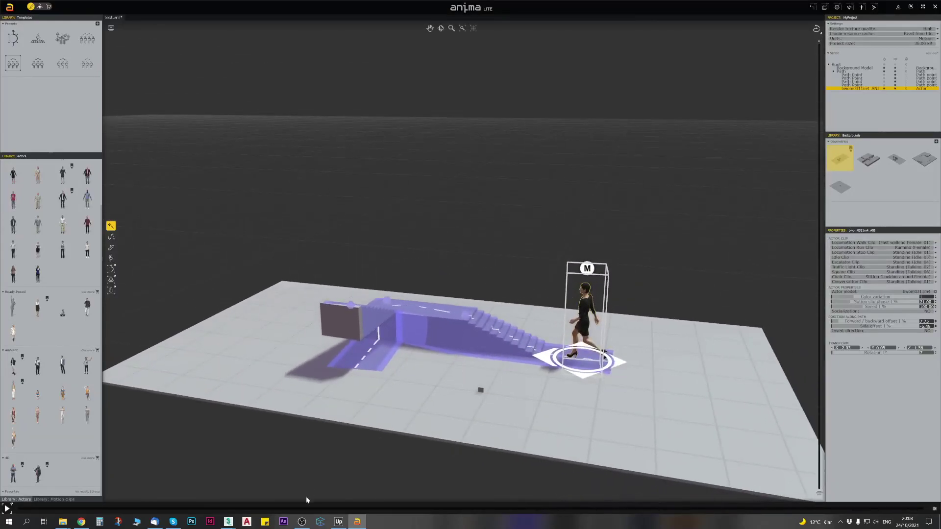
Step: Switch to the untitled 3ds Max scene and create a thin AutoGrid box 175 cm high on the ground beside the first stair
{"action": "mouse_move", "coordinate": [224, 523]}
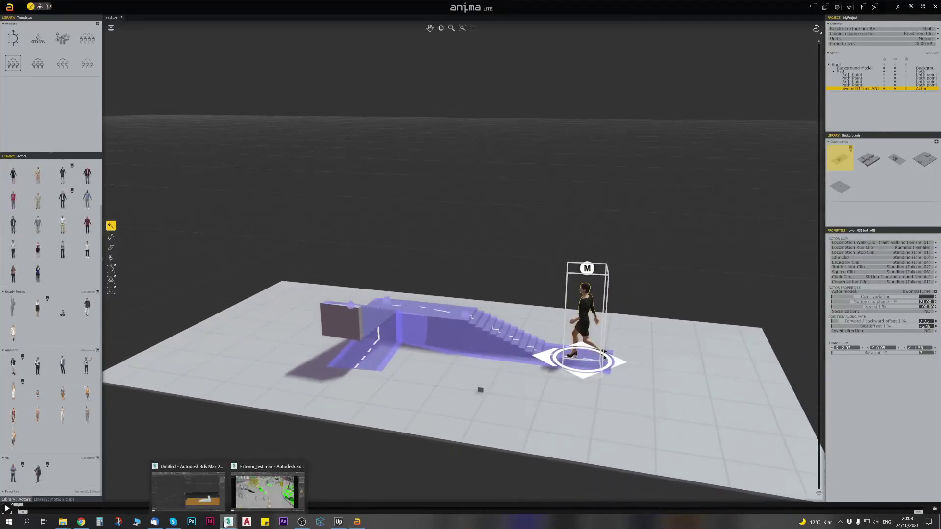
{"action": "left_click", "coordinate": [188, 485]}
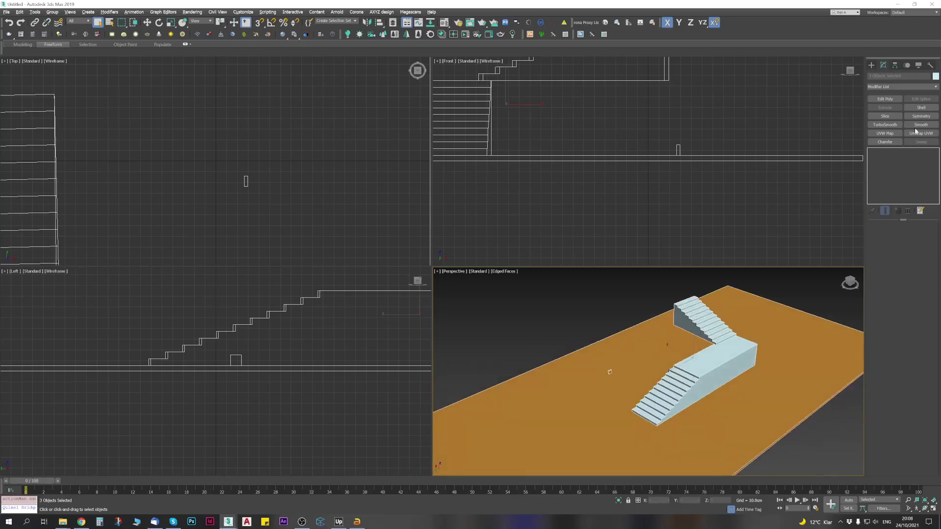
{"action": "left_click", "coordinate": [871, 65]}
{"action": "left_click", "coordinate": [901, 85]}
{"action": "left_click", "coordinate": [882, 93]}
{"action": "left_click", "coordinate": [886, 108]}
{"action": "left_click_drag", "start_coordinate": [605, 425], "coordinate": [623, 424]}
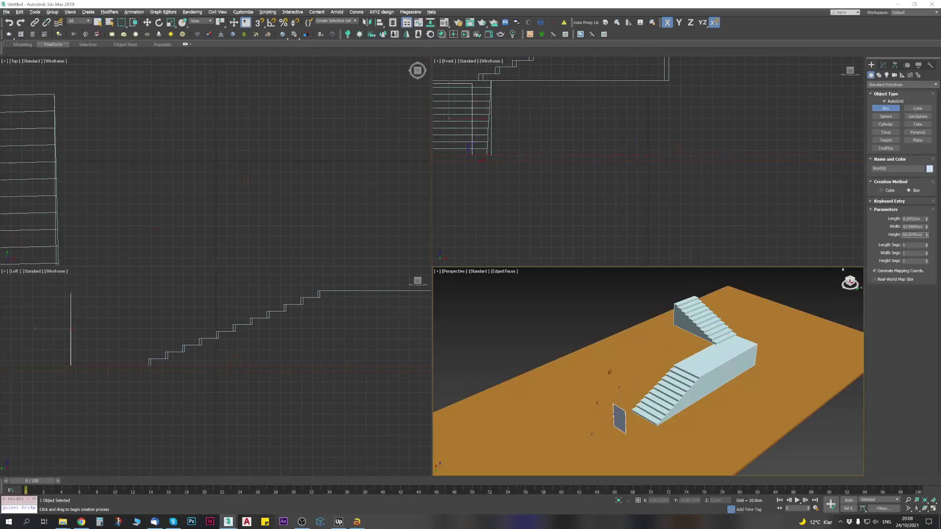
{"action": "type", "text": "175"}
{"action": "key", "text": "Return"}
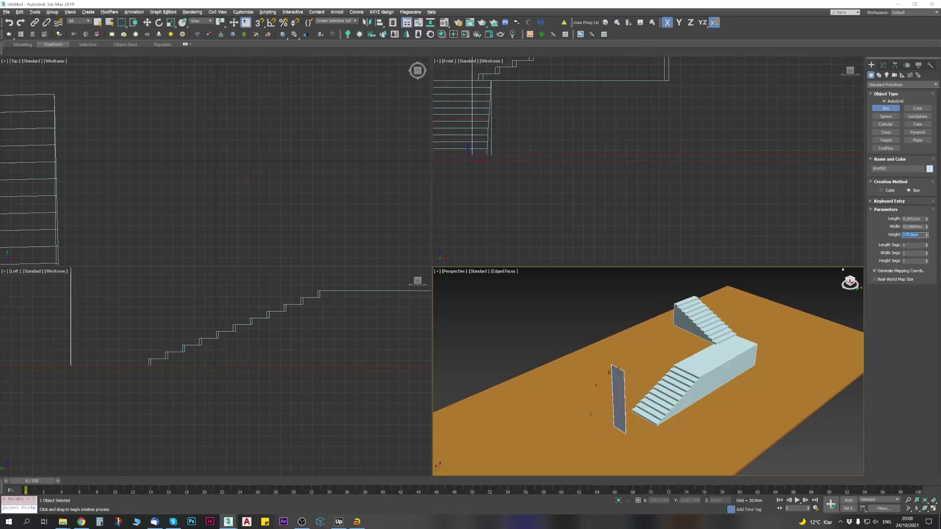
Step: Move the thin box onto the lower steps of the first stair as a human-height reference, and return to anima
{"action": "key", "text": "w"}
{"action": "left_click_drag", "start_coordinate": [609, 433], "coordinate": [643, 414]}
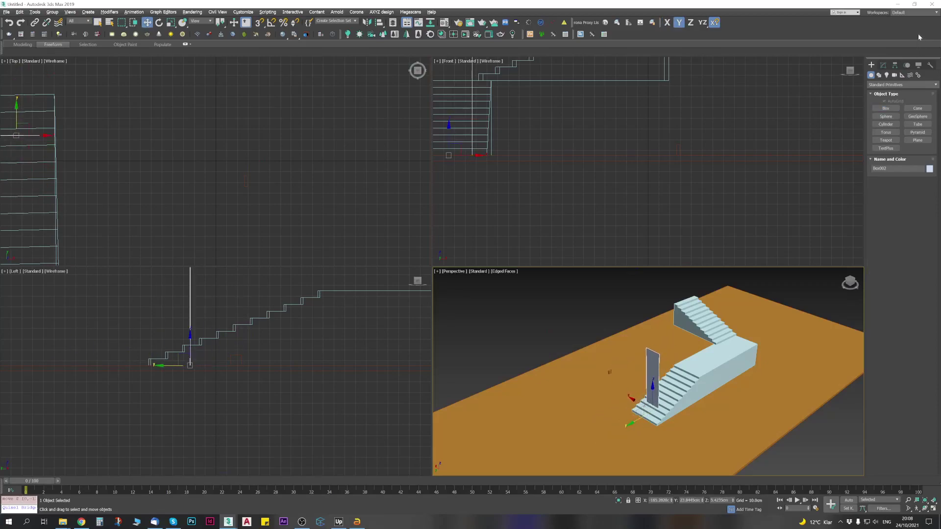
{"action": "left_click", "coordinate": [902, 7]}
Step: Reposition the path at its lower points so it lines up with the first stair
{"action": "middle_click_drag", "start_coordinate": [528, 262], "coordinate": [465, 334]}
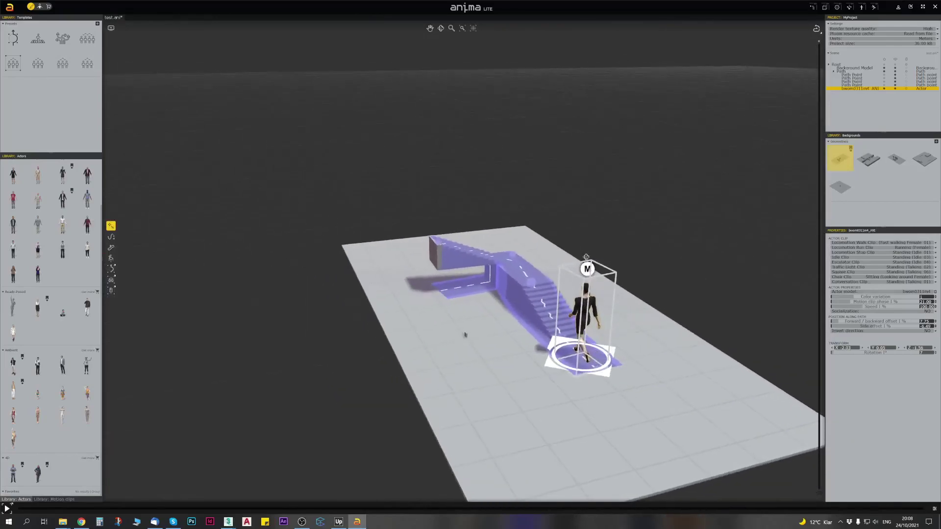
{"action": "middle_click_drag", "start_coordinate": [586, 257], "coordinate": [554, 259]}
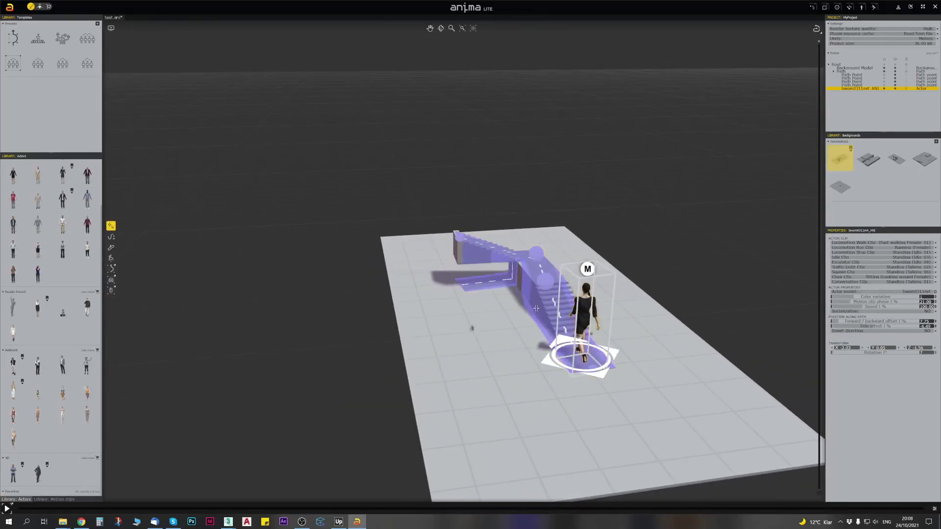
{"action": "left_click_drag", "start_coordinate": [544, 307], "coordinate": [552, 304]}
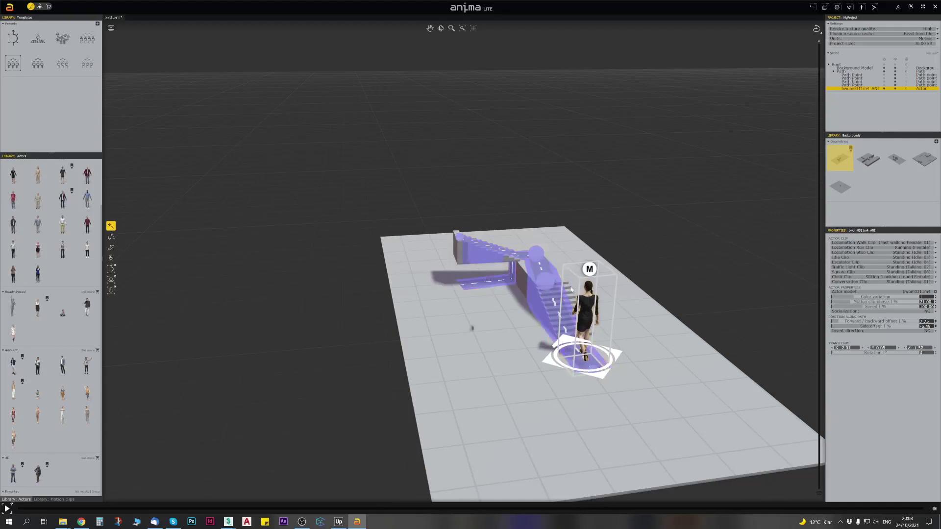
{"action": "left_click", "coordinate": [594, 367]}
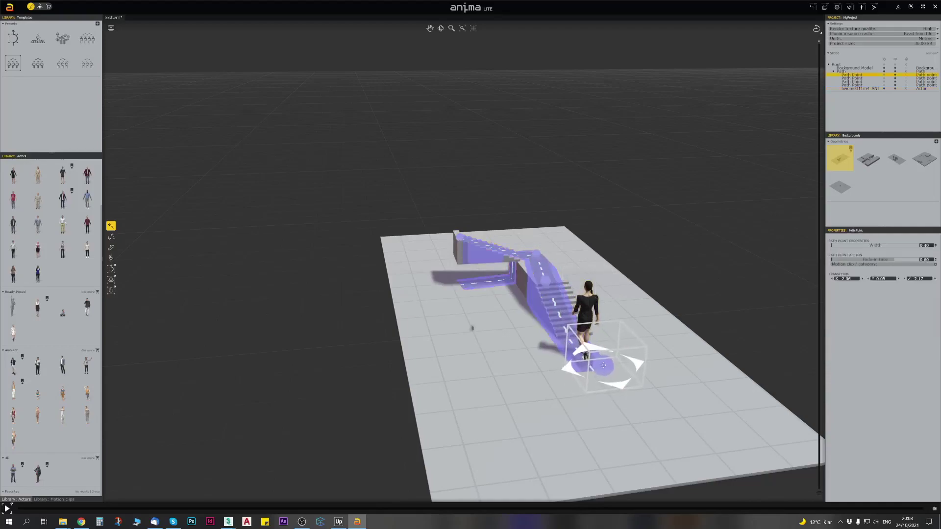
{"action": "middle_click_drag", "start_coordinate": [608, 368], "coordinate": [690, 369]}
Step: Move the path's end point so the path runs along the middle of the second stair
{"action": "left_click", "coordinate": [735, 203]}
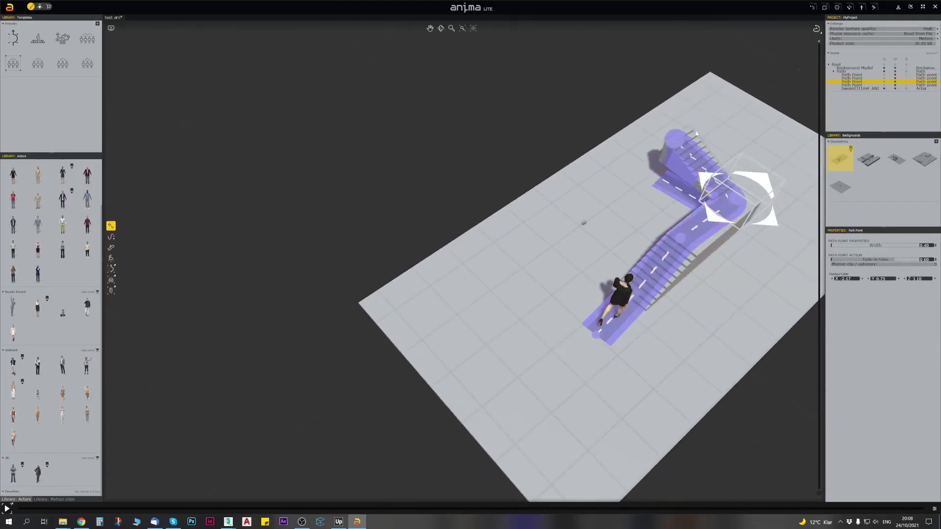
{"action": "left_click", "coordinate": [674, 139]}
{"action": "left_click_drag", "start_coordinate": [675, 138], "coordinate": [684, 133]}
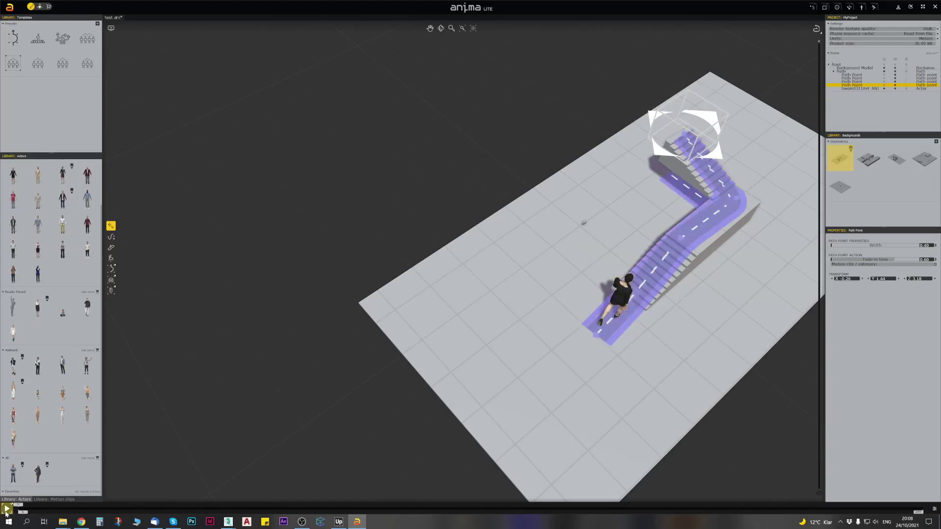
Step: Play the animation and watch the actor climb both stairs along the path
{"action": "left_click", "coordinate": [7, 511]}
{"action": "middle_click_drag", "start_coordinate": [563, 327], "coordinate": [634, 325]}
{"action": "right_click_drag", "start_coordinate": [635, 325], "coordinate": [526, 402]}
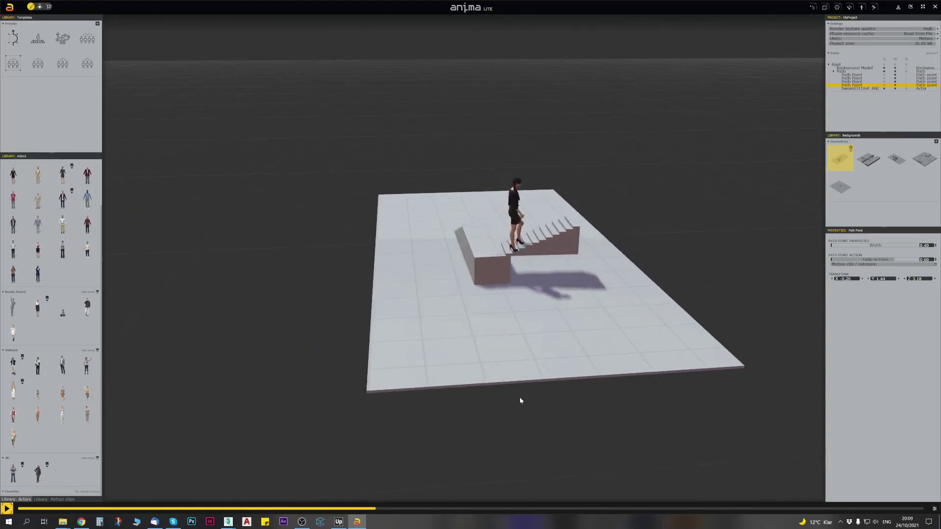
Step: Set the actor's locomotion walk clip to Walking (Normal Speed Female)
{"action": "left_click", "coordinate": [533, 216]}
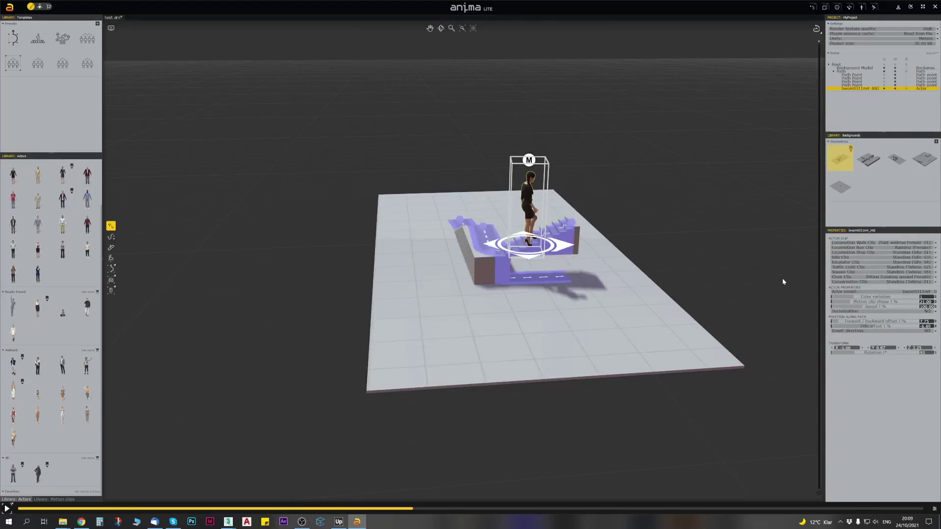
{"action": "left_click", "coordinate": [921, 245]}
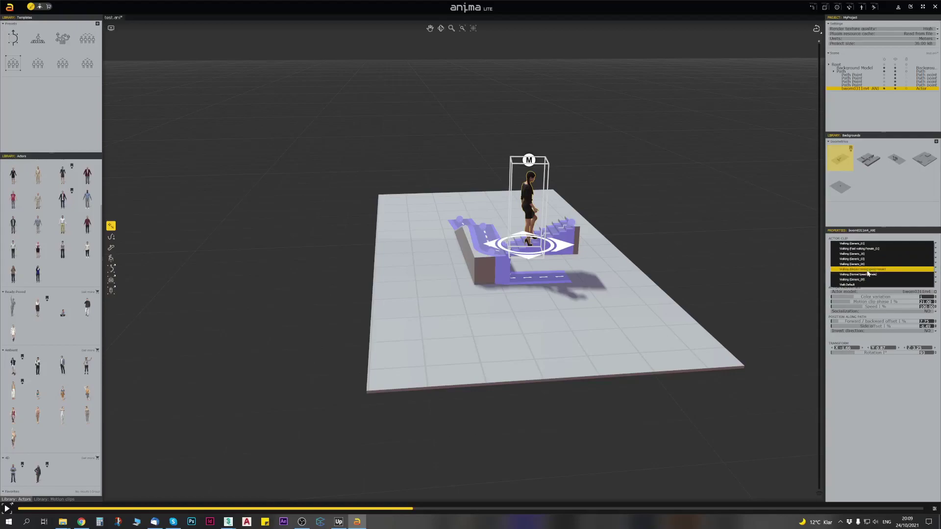
{"action": "left_click", "coordinate": [872, 276]}
{"action": "middle_click_drag", "start_coordinate": [542, 348], "coordinate": [382, 302]}
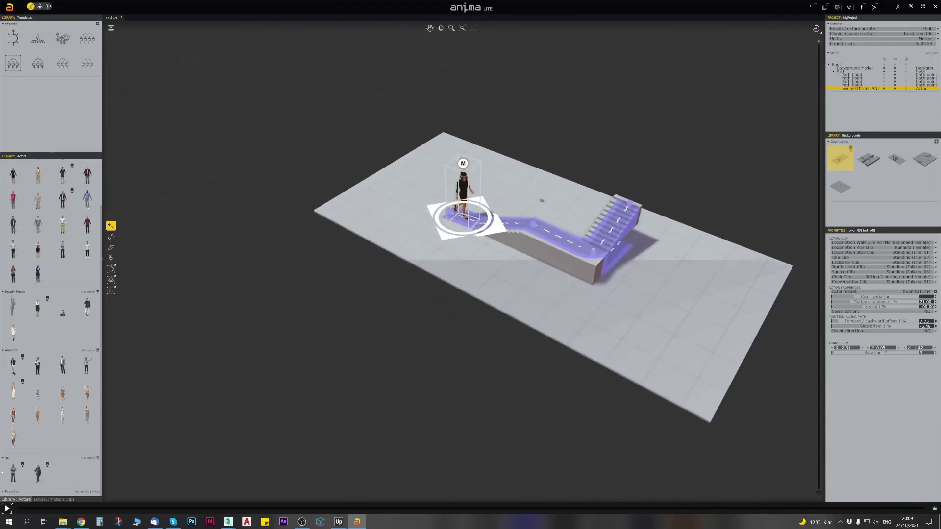
Step: Play the animation, watch the actor climb the stairs from a closer, lower viewpoint, and stop playback on the second stair
{"action": "left_click", "coordinate": [6, 509]}
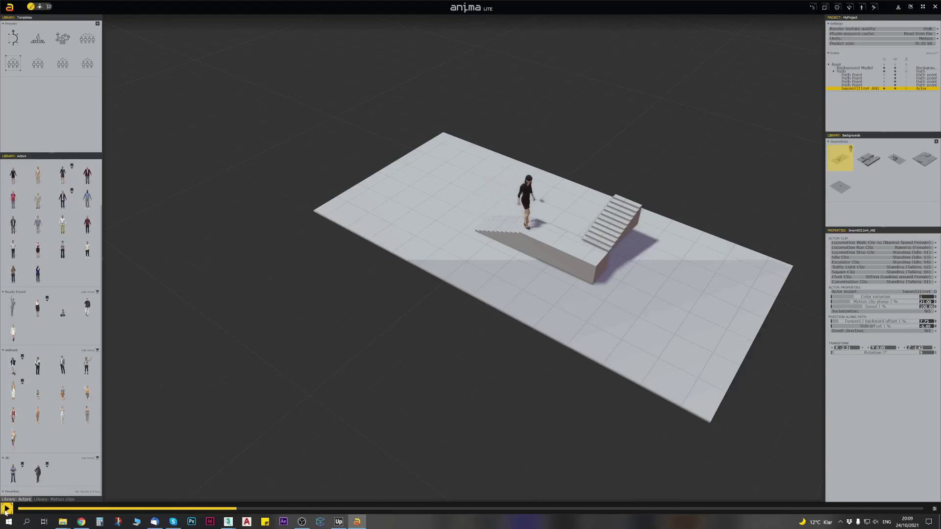
{"action": "scroll", "coordinate": [529, 272], "scroll_direction": "down", "scroll_amount": 1}
{"action": "scroll", "coordinate": [530, 272], "scroll_direction": "down", "scroll_amount": 5}
{"action": "middle_click_drag", "start_coordinate": [525, 282], "coordinate": [557, 304]}
{"action": "scroll", "coordinate": [490, 227], "scroll_direction": "up", "scroll_amount": 4}
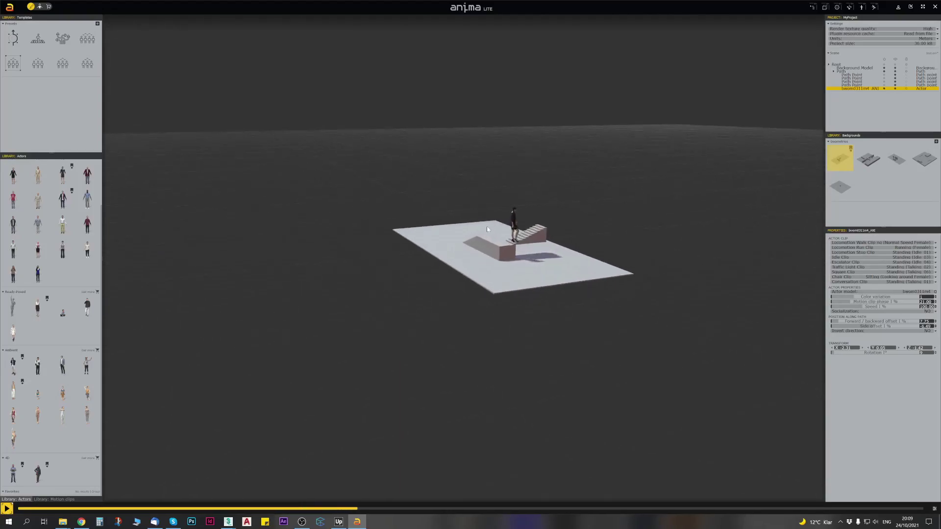
{"action": "middle_click_drag", "start_coordinate": [530, 216], "coordinate": [602, 270]}
{"action": "key", "text": "space"}
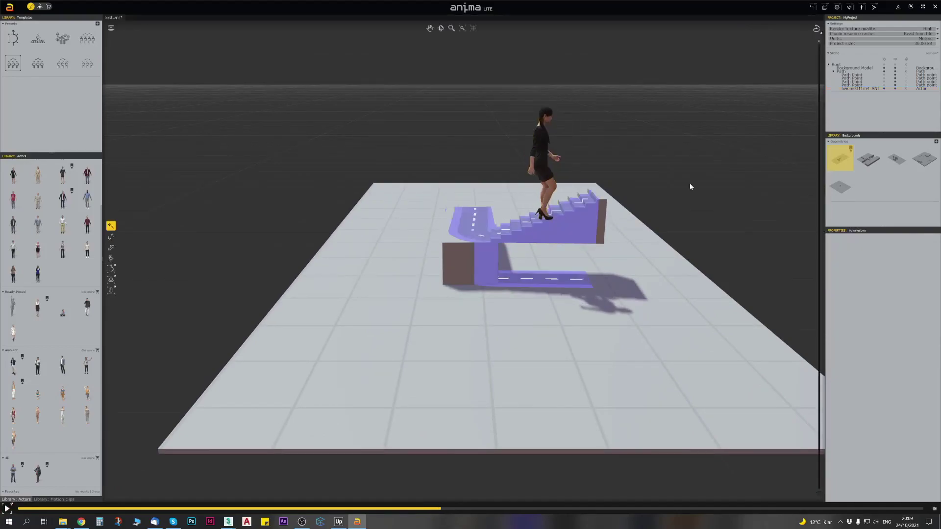
Step: Choose 3DS MAX as the plugin connection for the project and switch to the untitled 3ds Max scene
{"action": "left_click", "coordinate": [821, 32]}
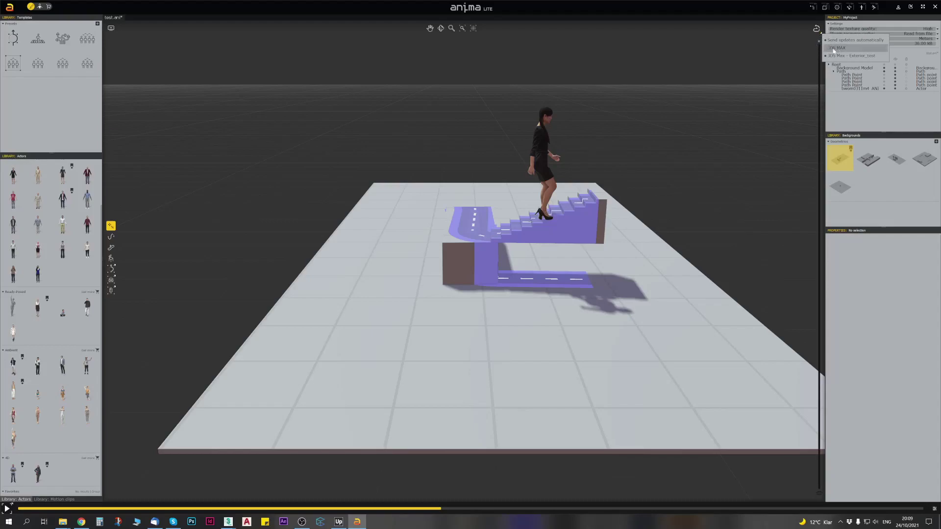
{"action": "left_click", "coordinate": [834, 48]}
{"action": "mouse_move", "coordinate": [229, 523]}
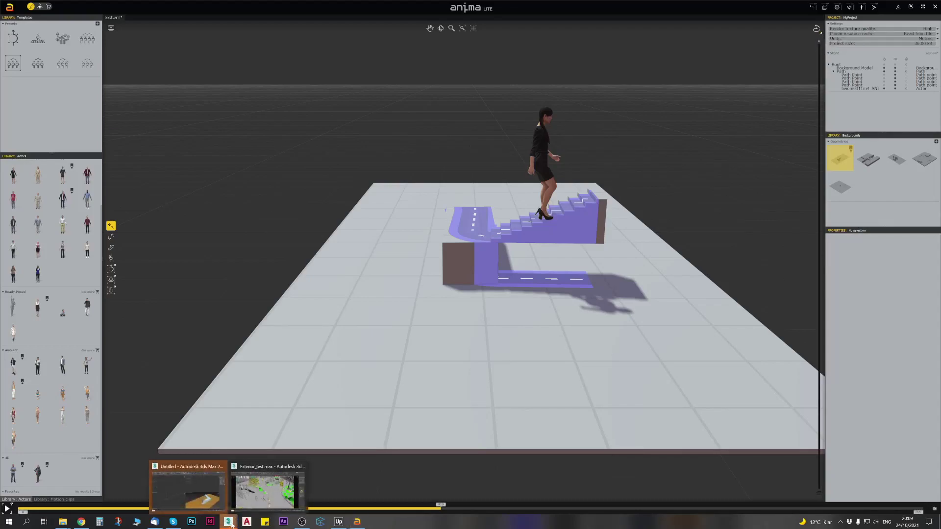
{"action": "left_click", "coordinate": [186, 487]}
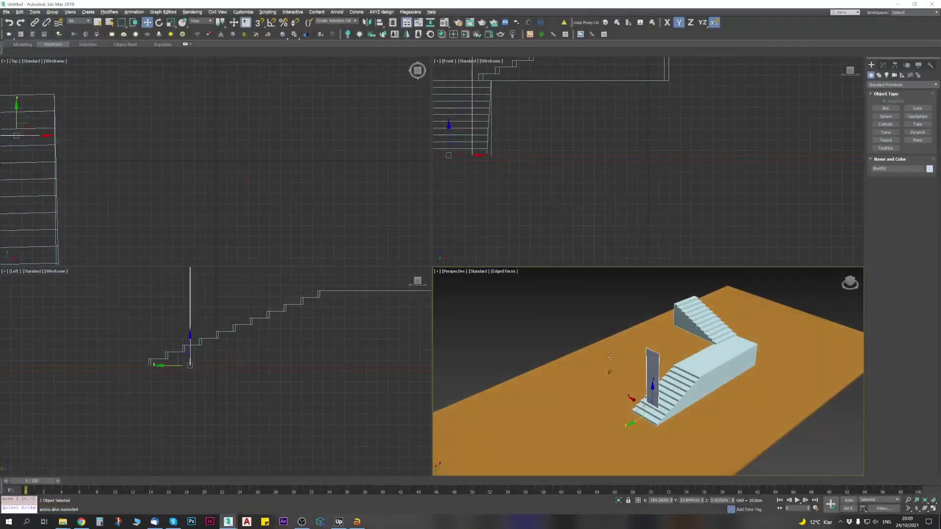
Step: Save the untitled 3ds Max scene as test.max
{"action": "scroll", "coordinate": [610, 357], "scroll_direction": "down", "scroll_amount": 5}
{"action": "scroll", "coordinate": [647, 360], "scroll_direction": "up", "scroll_amount": 2}
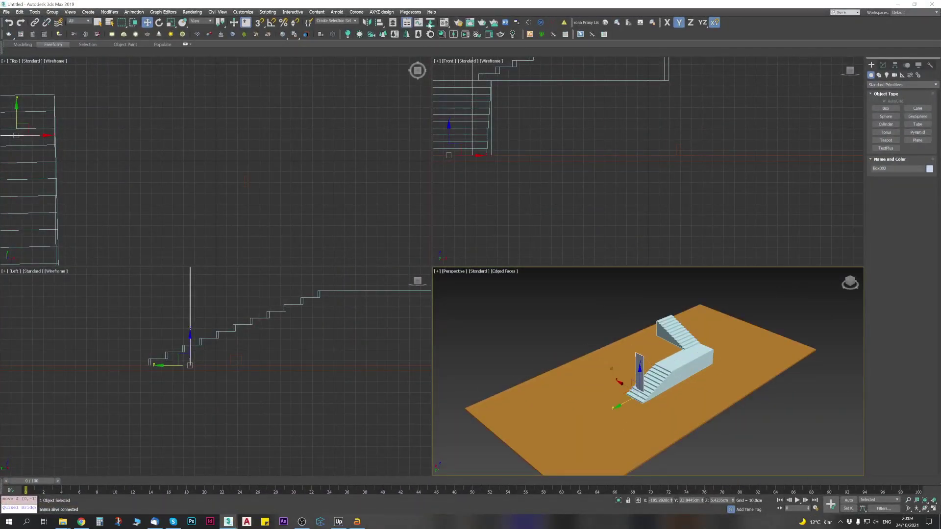
{"action": "left_click", "coordinate": [4, 12]}
{"action": "left_click", "coordinate": [19, 75]}
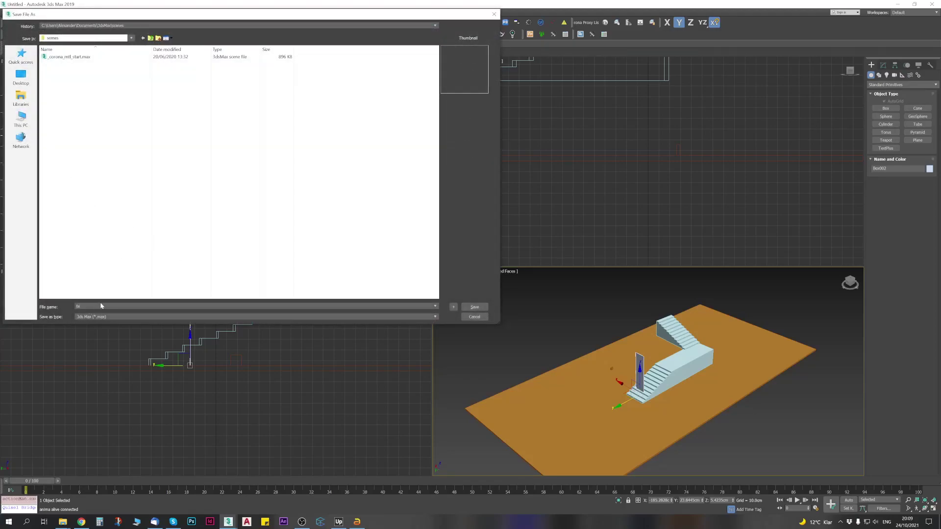
{"action": "left_click", "coordinate": [485, 307]}
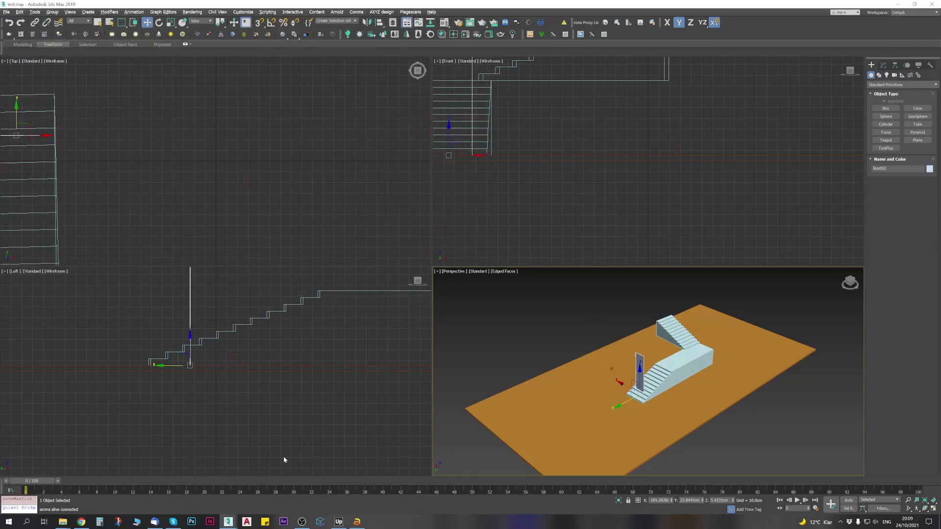
Step: Return to anima, send the project to 3DS MAX, and inspect the imported path in the test.max scene
{"action": "left_click", "coordinate": [356, 523]}
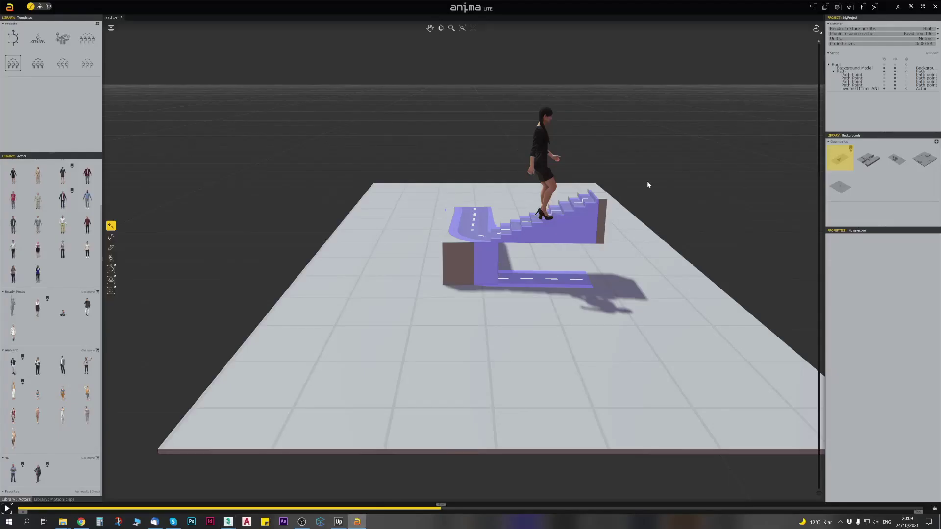
{"action": "left_click", "coordinate": [816, 28]}
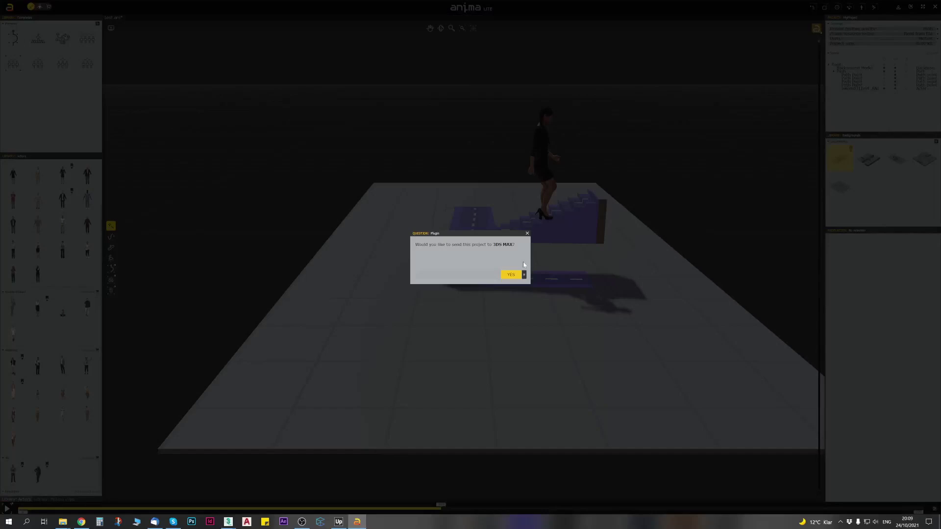
{"action": "left_click", "coordinate": [511, 275]}
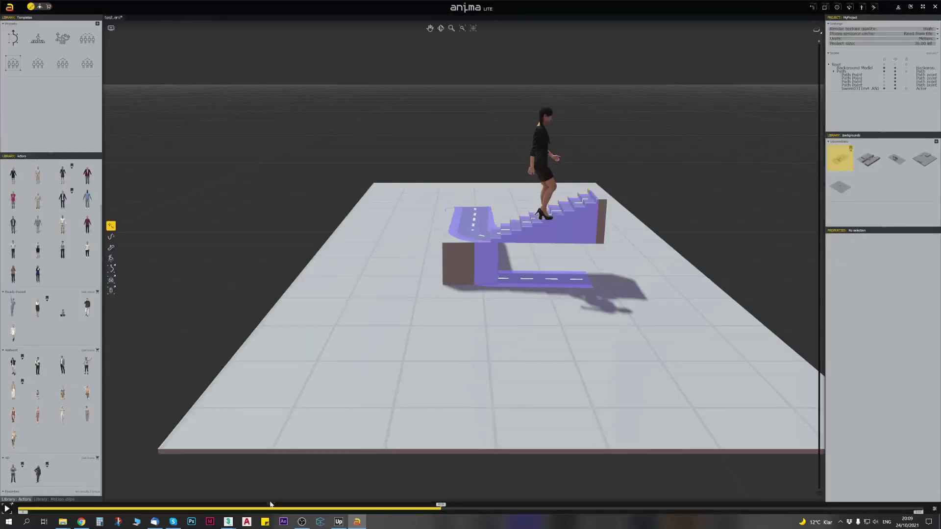
{"action": "mouse_move", "coordinate": [229, 524]}
{"action": "left_click", "coordinate": [194, 496]}
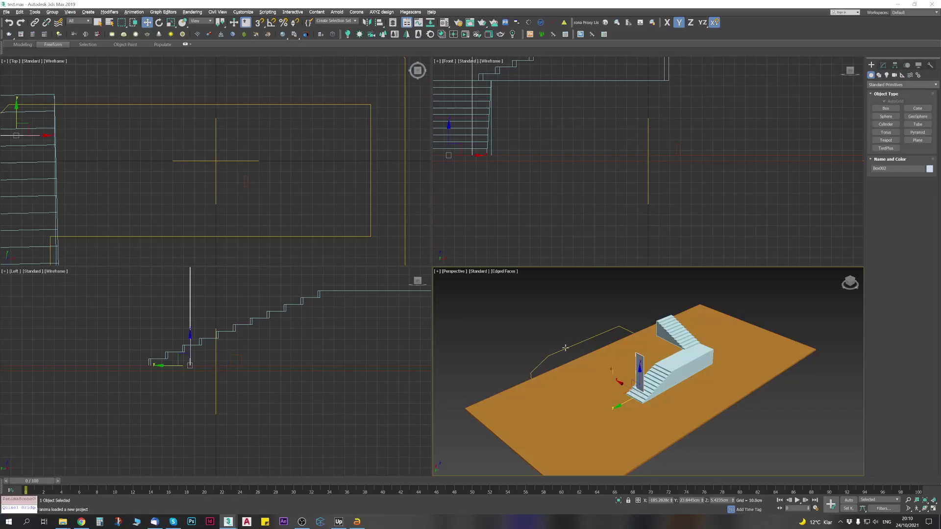
{"action": "scroll", "coordinate": [584, 304], "scroll_direction": "down", "scroll_amount": 3}
{"action": "scroll", "coordinate": [583, 308], "scroll_direction": "up", "scroll_amount": 4}
{"action": "scroll", "coordinate": [584, 314], "scroll_direction": "down", "scroll_amount": 1}
{"action": "middle_click_drag", "start_coordinate": [585, 314], "coordinate": [523, 363], "text": "alt"}
{"action": "left_click", "coordinate": [494, 364], "text": "ctrl"}
{"action": "scroll", "coordinate": [521, 366], "scroll_direction": "up", "scroll_amount": 2}
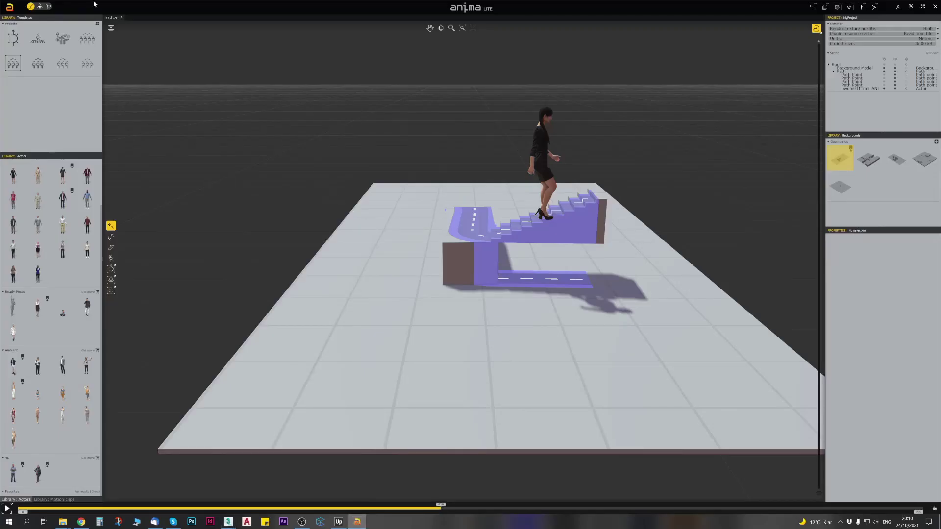
Step: Save the test.ani scene in anima to update the linked 3ds Max scene
{"action": "left_click", "coordinate": [10, 7]}
{"action": "mouse_move", "coordinate": [16, 20]}
{"action": "left_click", "coordinate": [68, 40]}
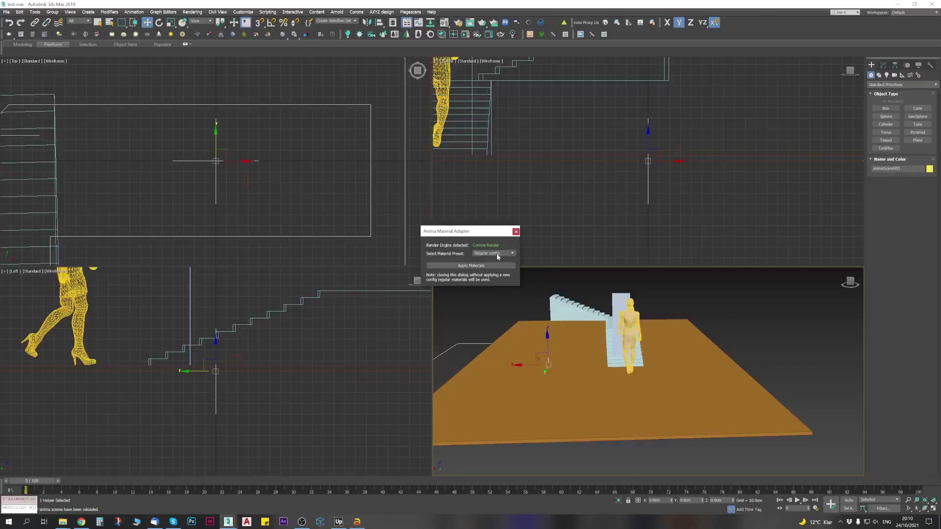
Step: Apply the Regular config material preset for Corona Render in the Anima Material Adapter
{"action": "left_click", "coordinate": [498, 255]}
{"action": "left_click", "coordinate": [498, 259]}
{"action": "left_click_drag", "start_coordinate": [463, 228], "coordinate": [496, 291]}
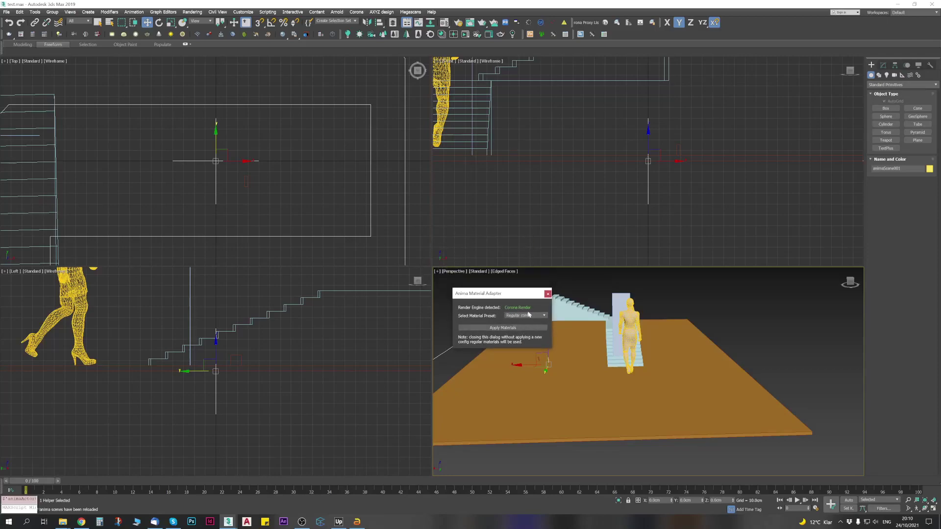
{"action": "left_click", "coordinate": [520, 315]}
{"action": "left_click", "coordinate": [520, 317]}
{"action": "left_click", "coordinate": [510, 329]}
{"action": "left_click", "coordinate": [508, 328]}
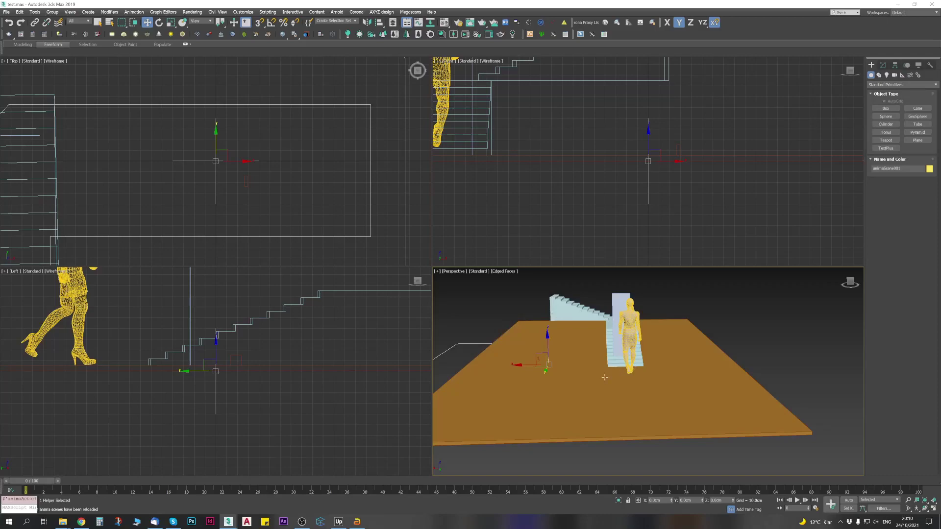
Step: Maximize the perspective viewport and look over the AXYZ design commands
{"action": "left_click", "coordinate": [932, 509]}
{"action": "left_click", "coordinate": [925, 508]}
{"action": "left_click_drag", "start_coordinate": [452, 304], "coordinate": [431, 296]}
{"action": "right_click", "coordinate": [431, 296]}
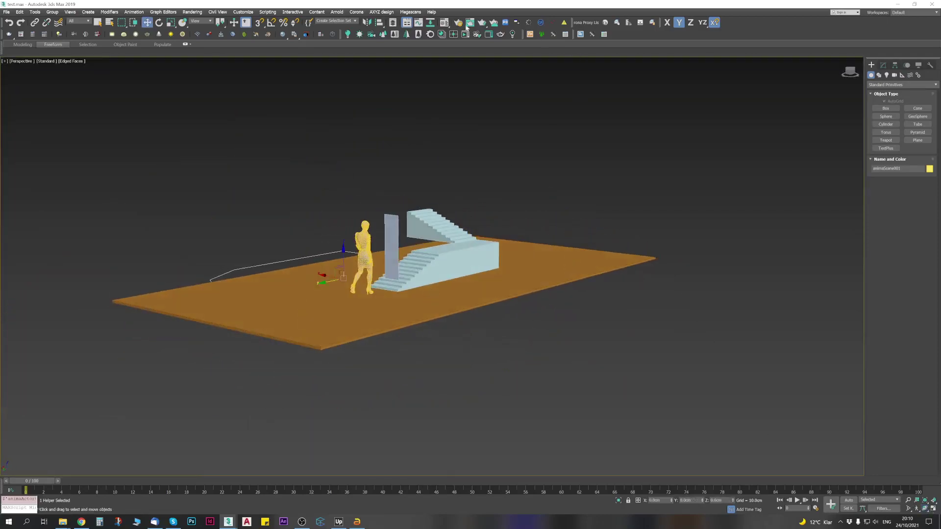
{"action": "left_click", "coordinate": [381, 11]}
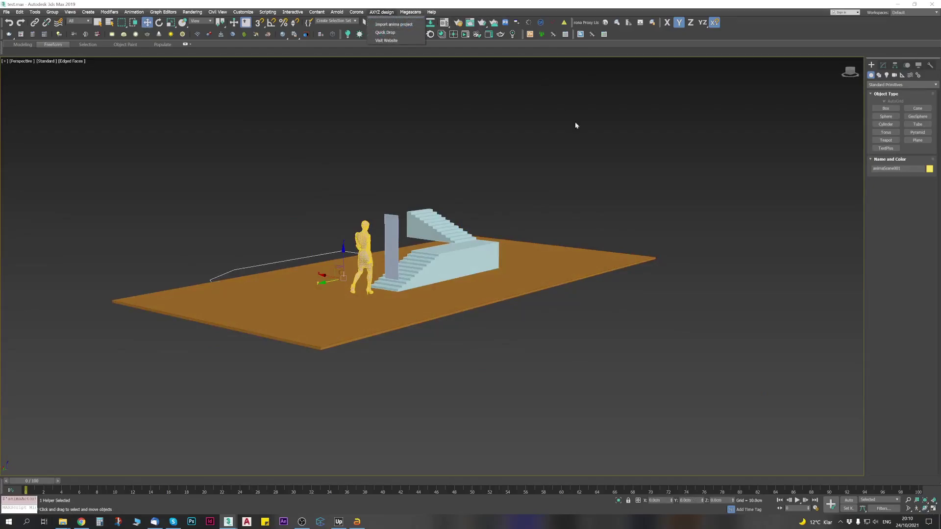
{"action": "left_click", "coordinate": [593, 179]}
Step: Select the actor's parent anima project through its modifier settings and show its textures in the viewport
{"action": "scroll", "coordinate": [356, 251], "scroll_direction": "up", "scroll_amount": 6}
{"action": "left_click", "coordinate": [378, 216]}
{"action": "middle_click_drag", "start_coordinate": [378, 216], "coordinate": [430, 248], "text": "alt"}
{"action": "left_click", "coordinate": [883, 65]}
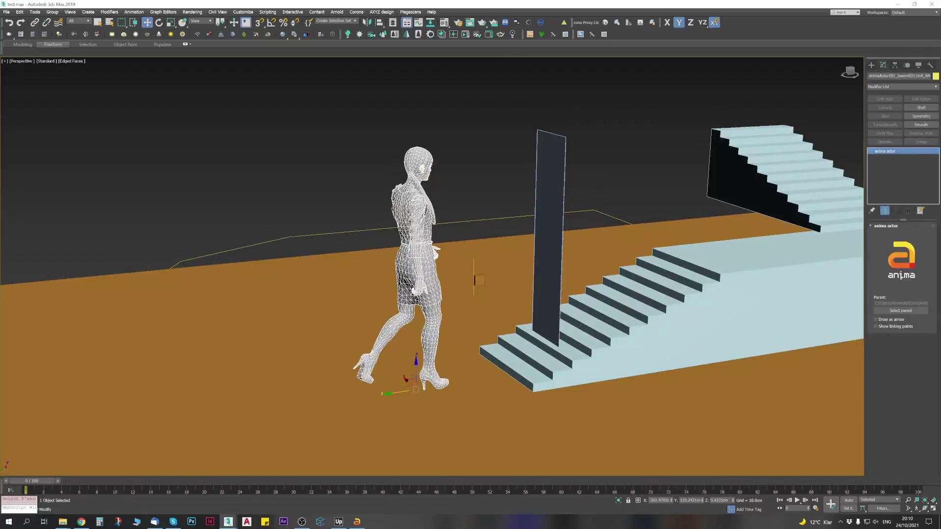
{"action": "left_click", "coordinate": [910, 312]}
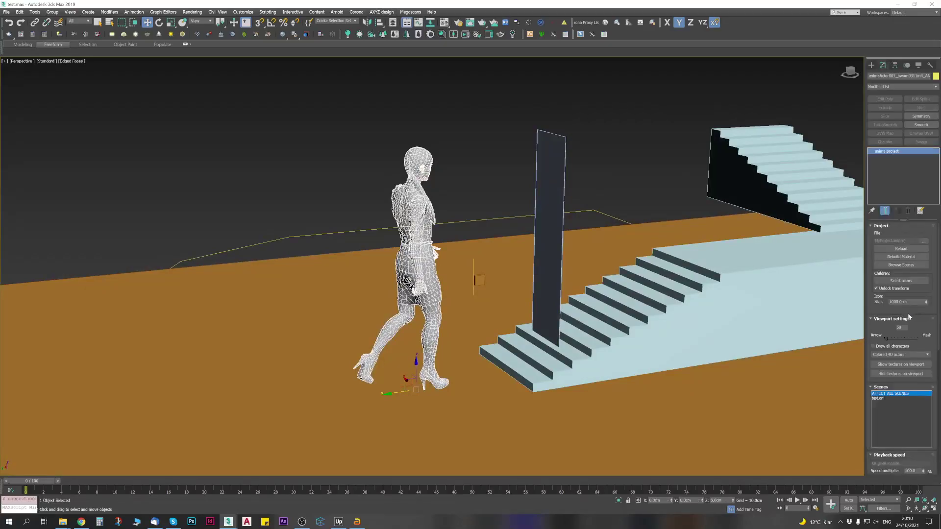
{"action": "left_click", "coordinate": [903, 364]}
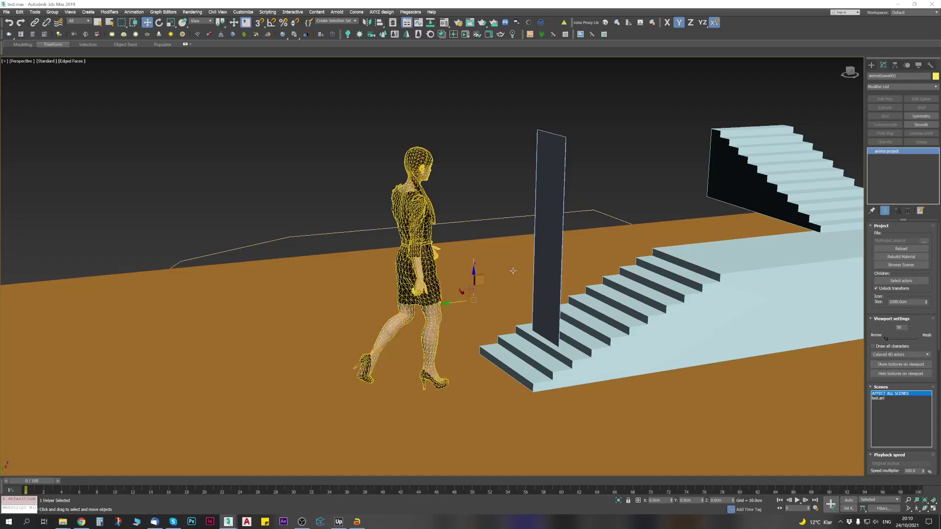
Step: Deselect everything, turn off edged faces, and scrub the animation to frame 100 to watch the actor approach the stairs
{"action": "left_click", "coordinate": [465, 195]}
{"action": "key", "text": "F4"}
{"action": "scroll", "coordinate": [448, 228], "scroll_direction": "down", "scroll_amount": 7}
{"action": "middle_click_drag", "start_coordinate": [448, 228], "coordinate": [389, 234], "text": "alt"}
{"action": "scroll", "coordinate": [390, 235], "scroll_direction": "up", "scroll_amount": 4}
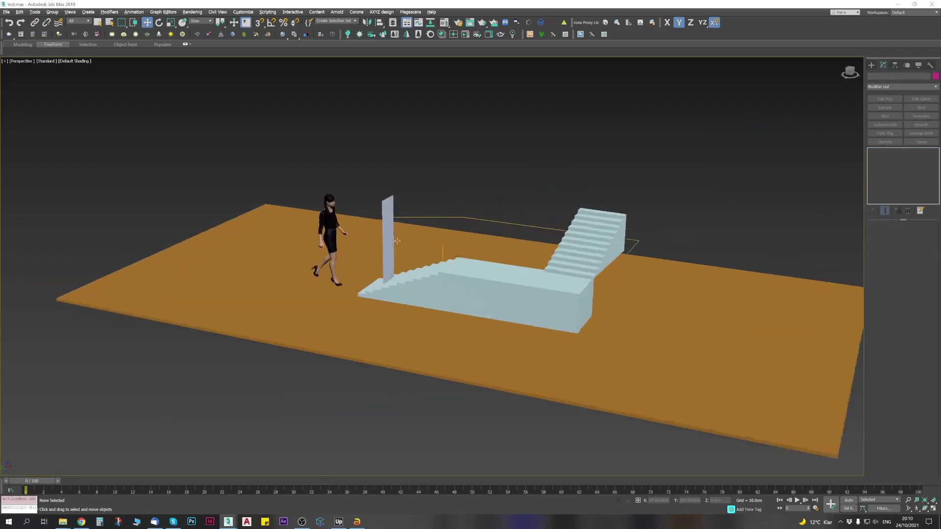
{"action": "left_click_drag", "start_coordinate": [34, 481], "coordinate": [908, 430]}
{"action": "key", "text": "w"}
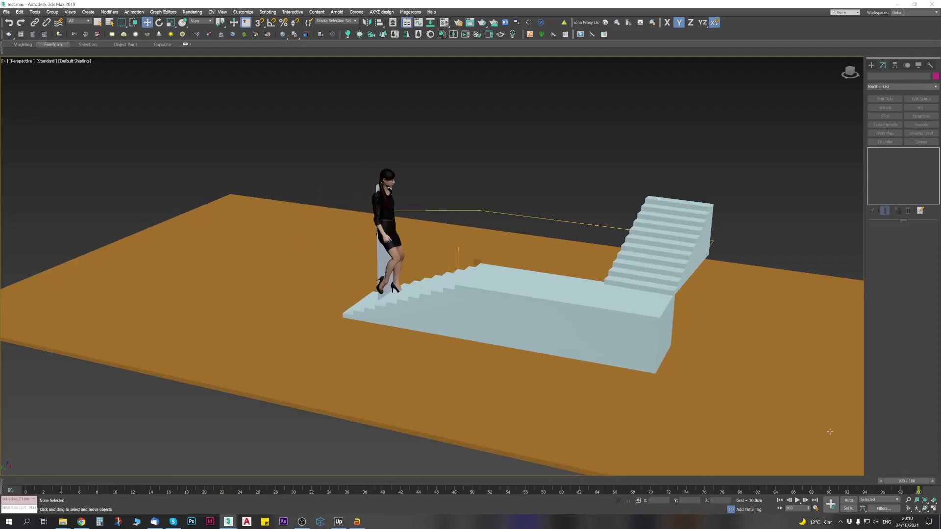
Step: Set the animation's end time to 500 frames and scrub through the extended timeline
{"action": "right_click", "coordinate": [798, 500]}
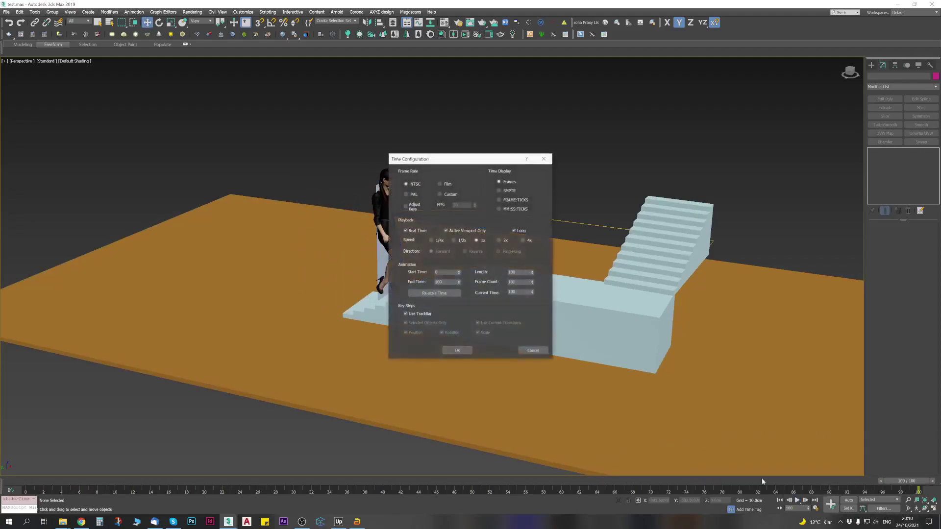
{"action": "left_click", "coordinate": [438, 282]}
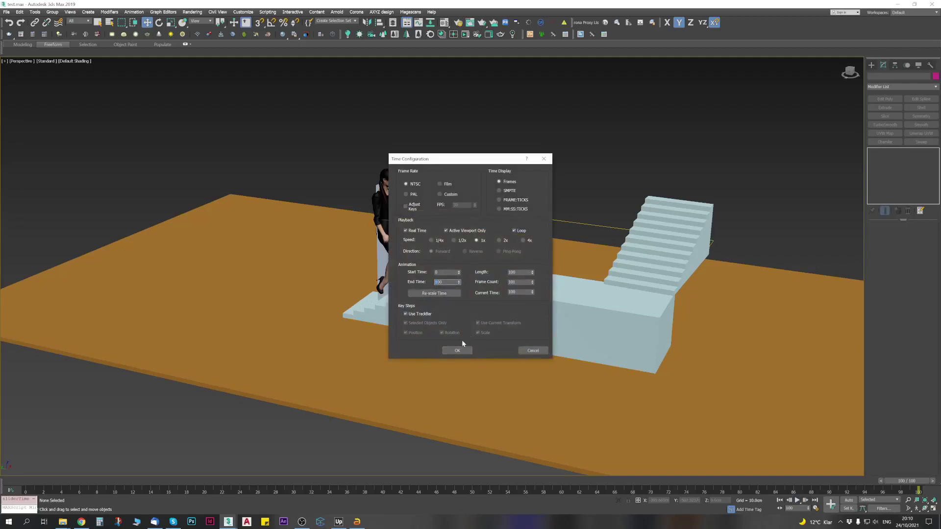
{"action": "type", "text": "500"}
{"action": "key", "text": "Return"}
{"action": "left_click_drag", "start_coordinate": [62, 478], "coordinate": [193, 481]}
Step: Switch to anima, briefly replay the walk, check the project's synchronisation with 3ds Max, and return to the 3ds Max scene
{"action": "left_click", "coordinate": [356, 522]}
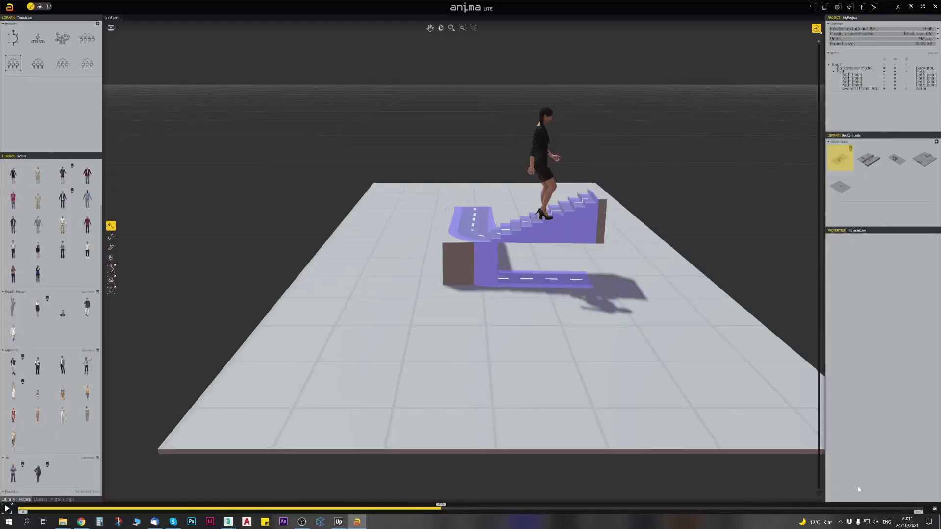
{"action": "left_click", "coordinate": [9, 509]}
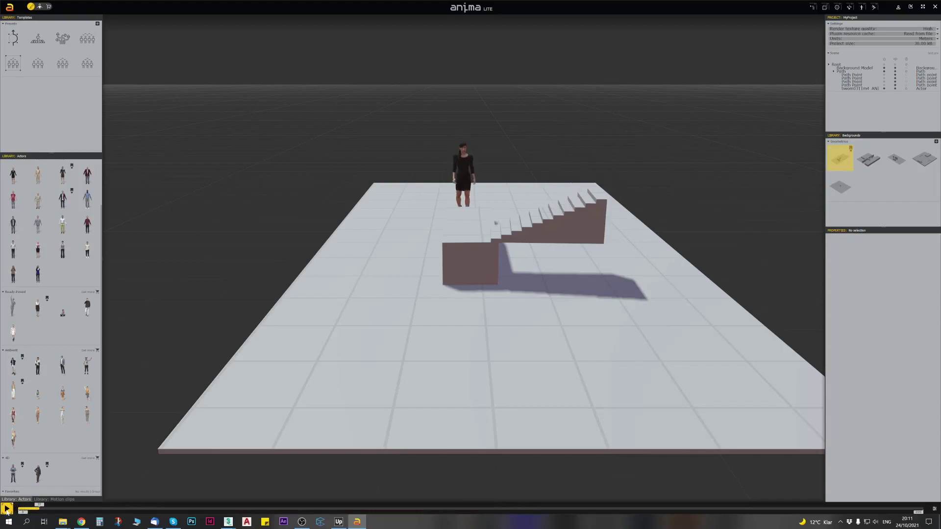
{"action": "left_click", "coordinate": [12, 509]}
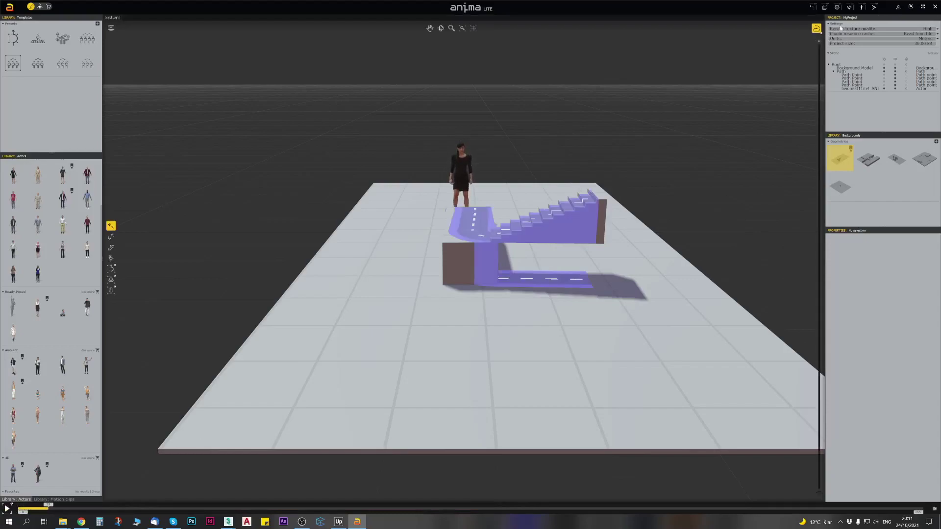
{"action": "left_click", "coordinate": [817, 29]}
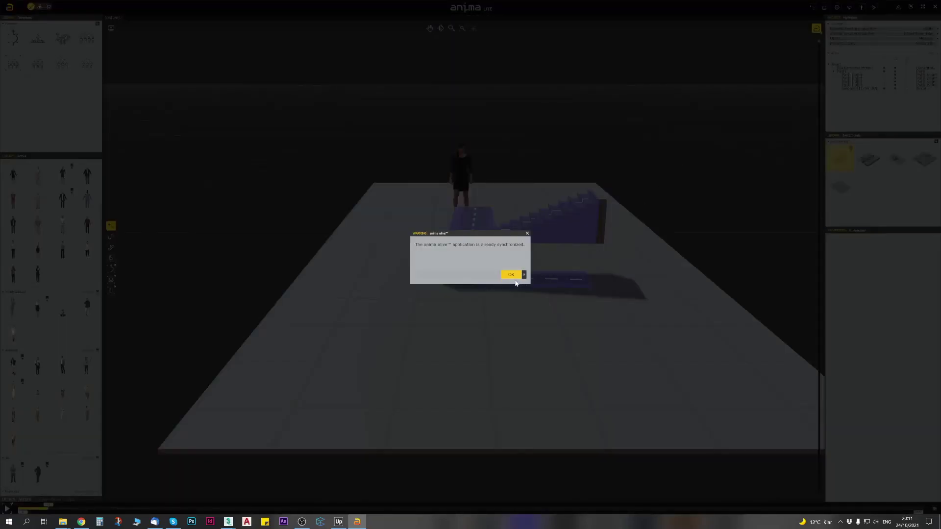
{"action": "left_click", "coordinate": [511, 275]}
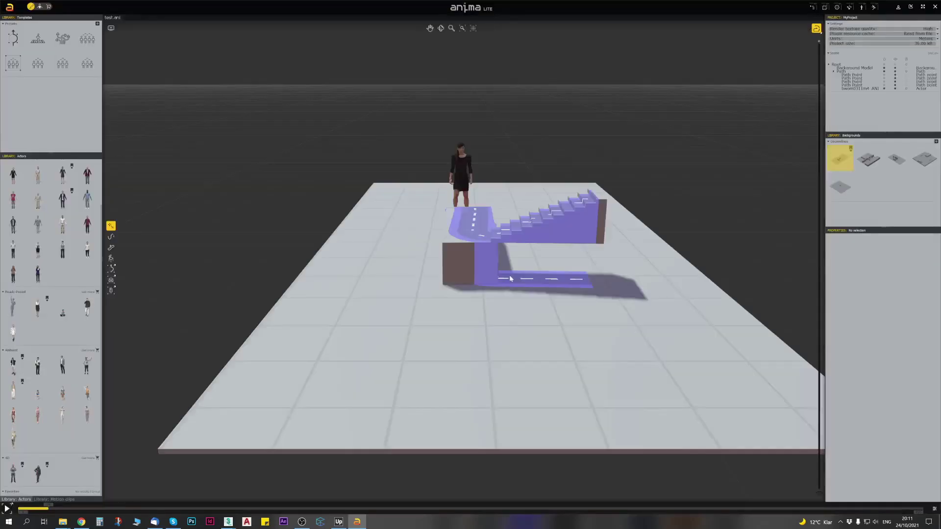
{"action": "key", "text": "alt+Tab"}
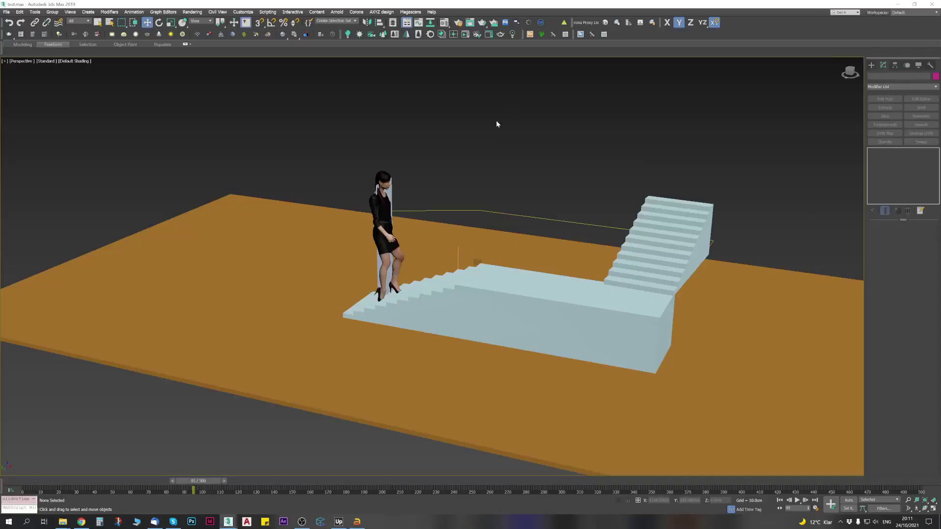
Step: Scrub the timeline back to the start and examine the actor's position on the stairs from several angles
{"action": "left_click_drag", "start_coordinate": [199, 481], "coordinate": [52, 483]}
{"action": "left_click", "coordinate": [399, 229]}
{"action": "middle_click_drag", "start_coordinate": [369, 334], "coordinate": [353, 345], "text": "alt"}
{"action": "scroll", "coordinate": [324, 218], "scroll_direction": "up", "scroll_amount": 5}
{"action": "scroll", "coordinate": [320, 219], "scroll_direction": "down", "scroll_amount": 5}
{"action": "scroll", "coordinate": [309, 225], "scroll_direction": "down", "scroll_amount": 3}
{"action": "left_click_drag", "start_coordinate": [76, 483], "coordinate": [7, 468]}
{"action": "middle_click_drag", "start_coordinate": [431, 237], "coordinate": [445, 246], "text": "alt"}
{"action": "left_click_drag", "start_coordinate": [343, 321], "coordinate": [267, 377]}
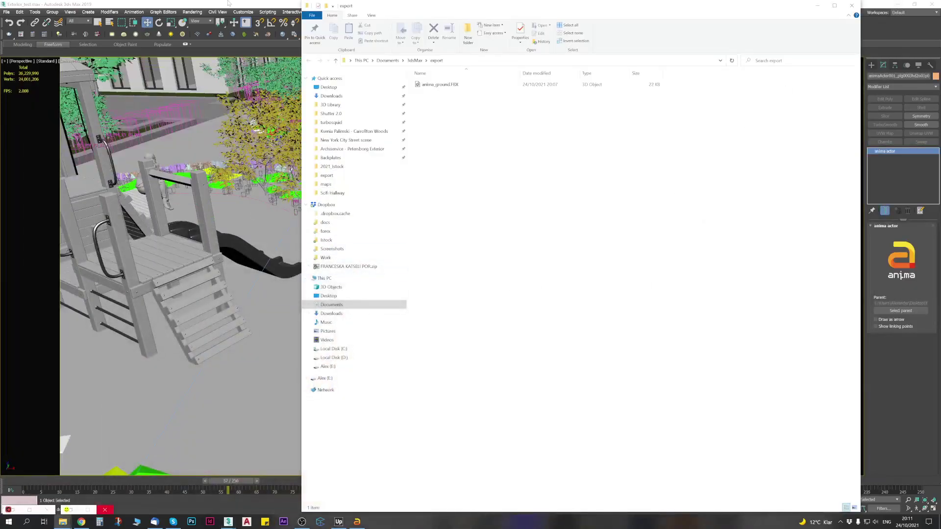
Step: Switch to the 3ds Max scene, select the anima actor's parent project, and show its textures in the viewport
{"action": "left_click", "coordinate": [228, 3]}
{"action": "scroll", "coordinate": [495, 294], "scroll_direction": "down", "scroll_amount": 6}
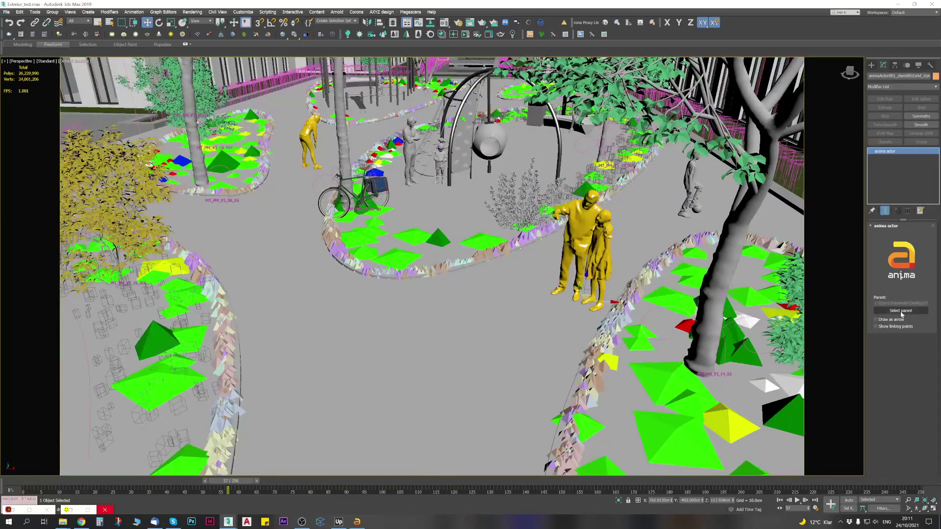
{"action": "left_click", "coordinate": [901, 311]}
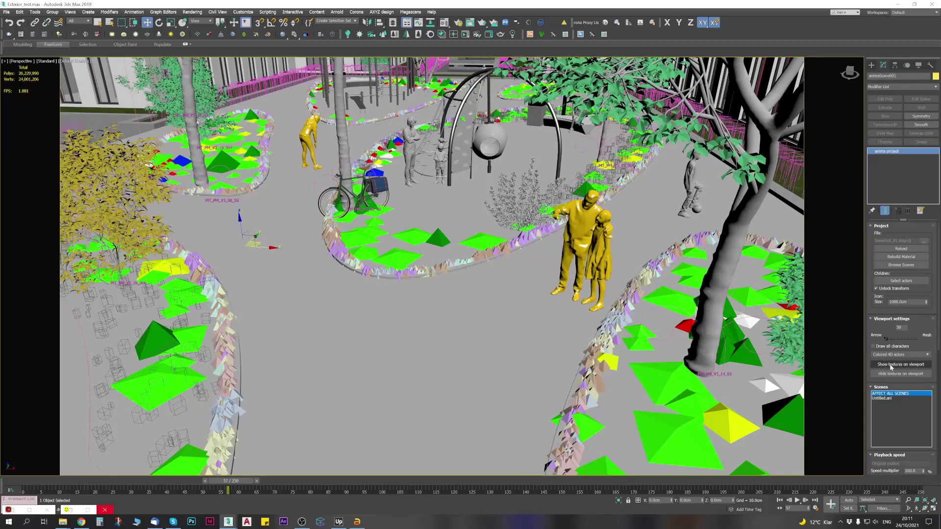
{"action": "left_click", "coordinate": [891, 365]}
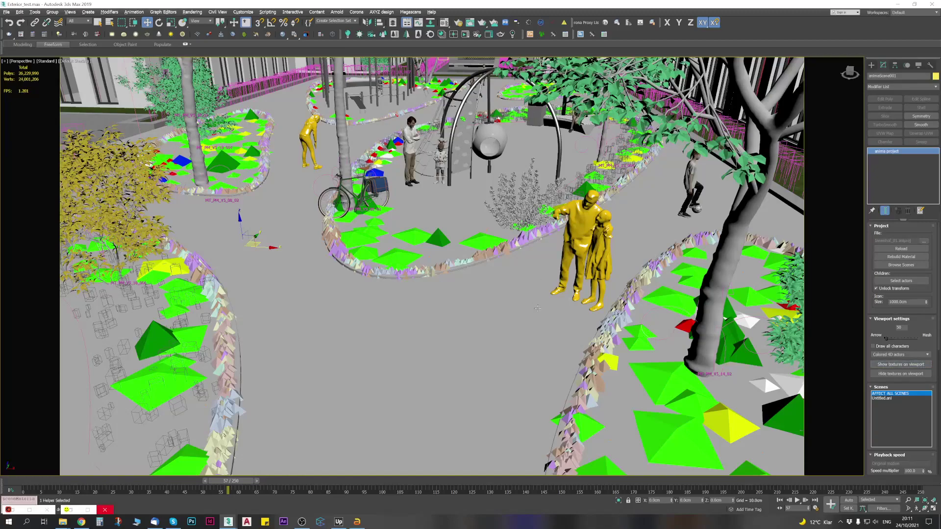
Step: Set the anima project's viewport display to Textured 4D actors
{"action": "middle_click_drag", "start_coordinate": [538, 309], "coordinate": [540, 306], "text": "alt"}
{"action": "left_click", "coordinate": [904, 354]}
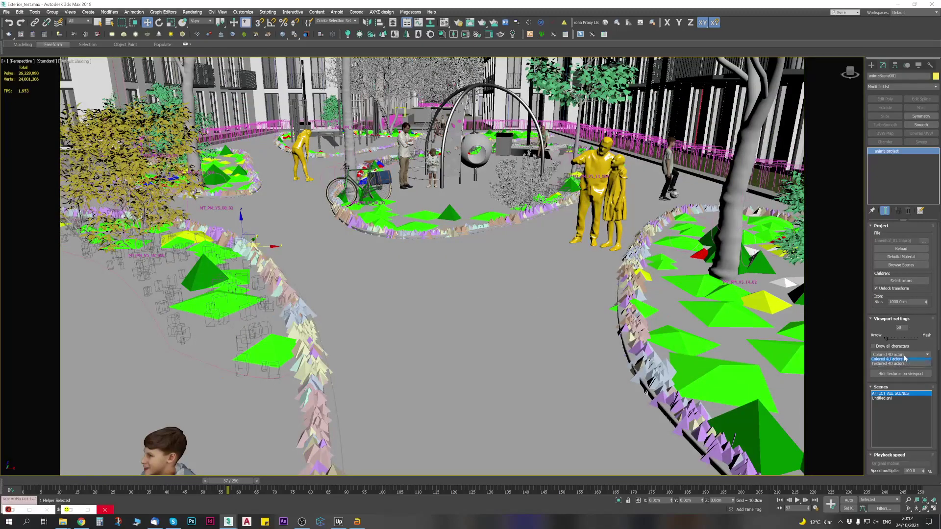
{"action": "left_click", "coordinate": [901, 365]}
Step: Scrub the animation to frame 74 to watch the textured actors move in the courtyard
{"action": "mouse_move", "coordinate": [603, 177]}
{"action": "middle_mouse_down", "text": "alt"}
{"action": "mouse_move", "coordinate": [600, 220]}
{"action": "mouse_move", "coordinate": [588, 187]}
{"action": "middle_mouse_up", "text": "alt"}
{"action": "middle_click_drag", "start_coordinate": [458, 186], "coordinate": [489, 236]}
{"action": "left_click_drag", "start_coordinate": [232, 482], "coordinate": [254, 483]}
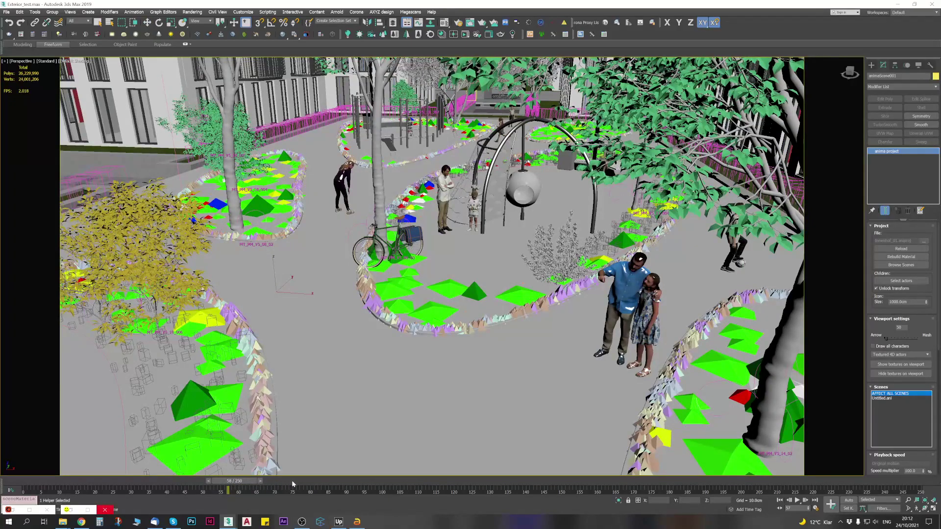
{"action": "left_click_drag", "start_coordinate": [235, 481], "coordinate": [317, 448]}
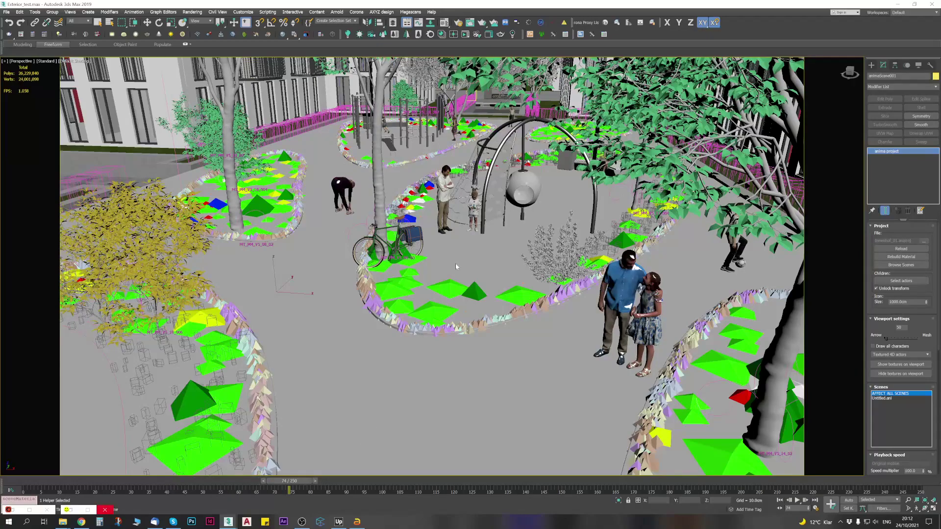
Step: Examine the whole courtyard with its playground, trees and textured actors from several distances and angles
{"action": "key", "text": "w"}
{"action": "scroll", "coordinate": [438, 261], "scroll_direction": "down", "scroll_amount": 6}
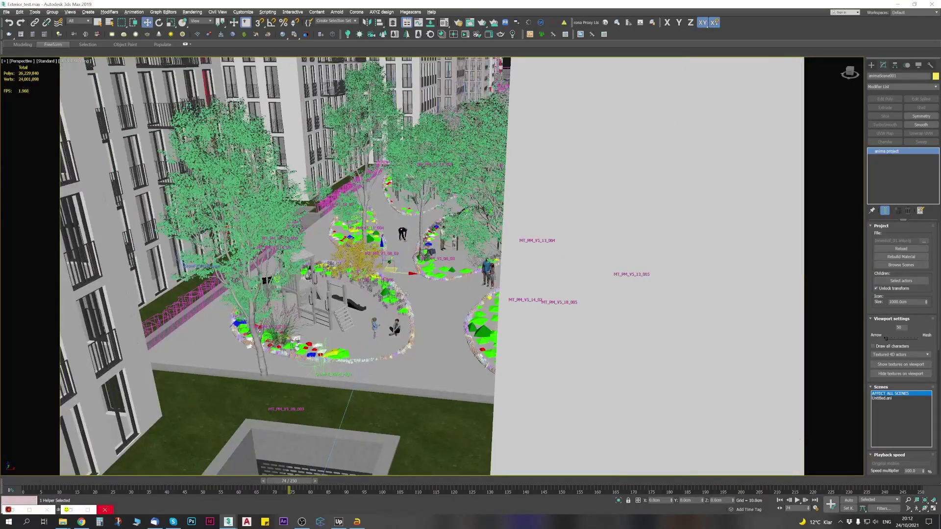
{"action": "middle_click_drag", "start_coordinate": [407, 295], "coordinate": [413, 261], "text": "alt"}
{"action": "scroll", "coordinate": [412, 261], "scroll_direction": "up", "scroll_amount": 3}
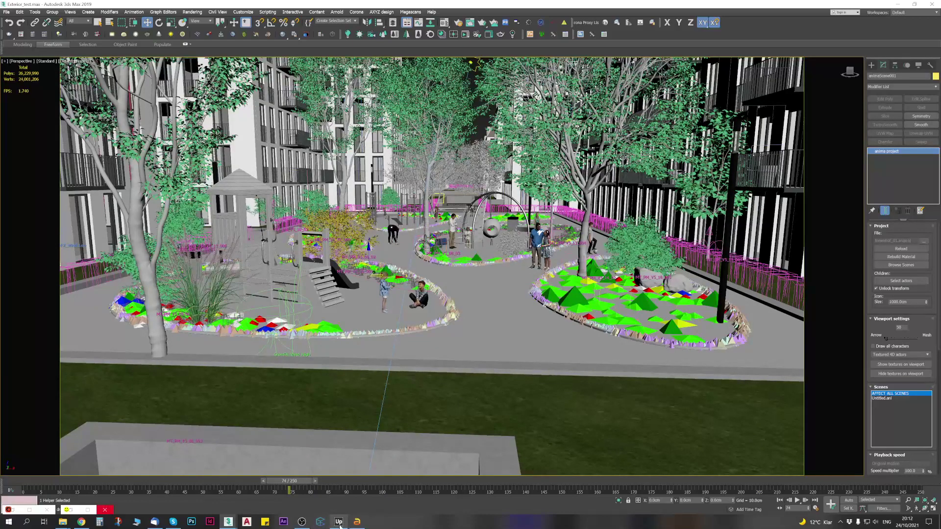
{"action": "mouse_move", "coordinate": [228, 524]}
{"action": "mouse_move", "coordinate": [456, 294]}
{"action": "middle_mouse_down"}
{"action": "mouse_move", "coordinate": [468, 394]}
{"action": "mouse_move", "coordinate": [461, 278]}
{"action": "middle_mouse_up"}
{"action": "scroll", "coordinate": [461, 278], "scroll_direction": "up", "scroll_amount": 3}
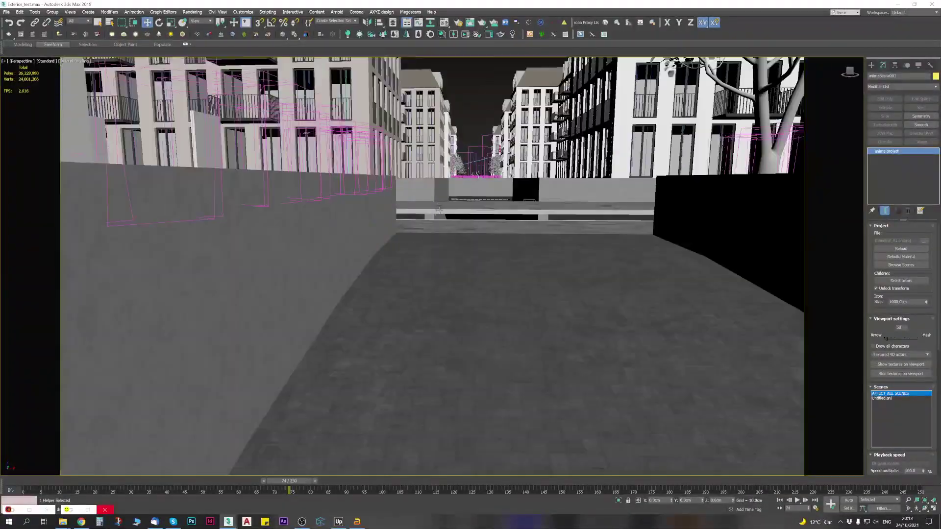
{"action": "scroll", "coordinate": [443, 233], "scroll_direction": "down", "scroll_amount": 2}
{"action": "scroll", "coordinate": [447, 243], "scroll_direction": "down", "scroll_amount": 5}
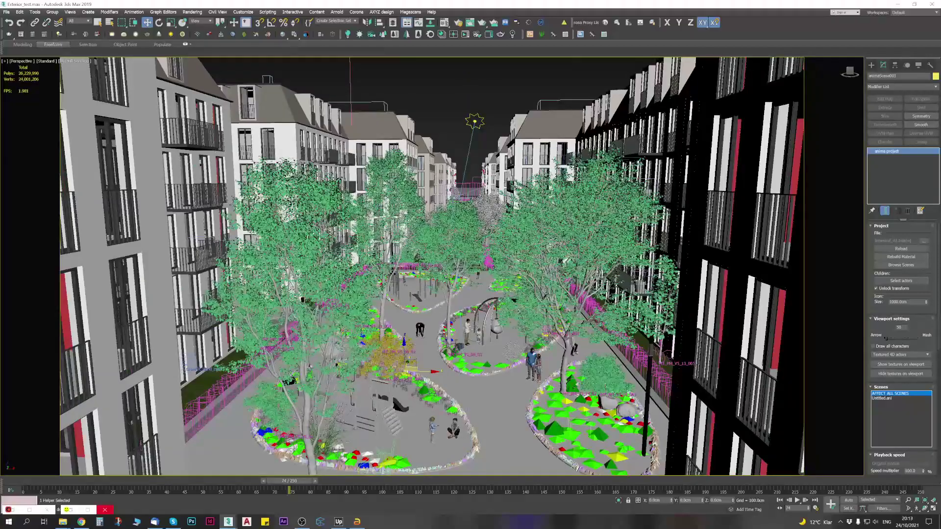
{"action": "middle_click_drag", "start_coordinate": [465, 331], "coordinate": [462, 284]}
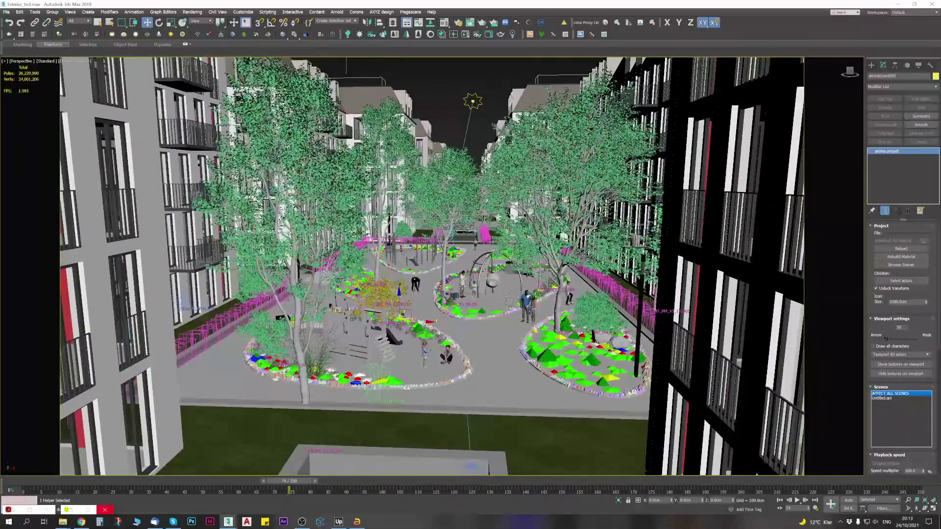
{"action": "scroll", "coordinate": [463, 284], "scroll_direction": "up", "scroll_amount": 3}
Step: Switch to the browser, open the YouTube video "3D Animation in 3ds max and Corona render", and compare its clay and final render parts
{"action": "left_click", "coordinate": [82, 521]}
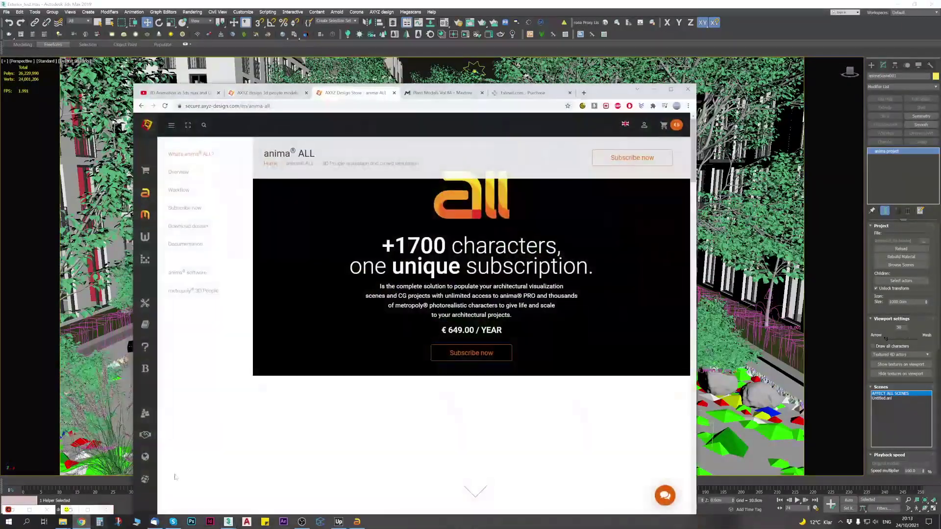
{"action": "left_click", "coordinate": [180, 93]}
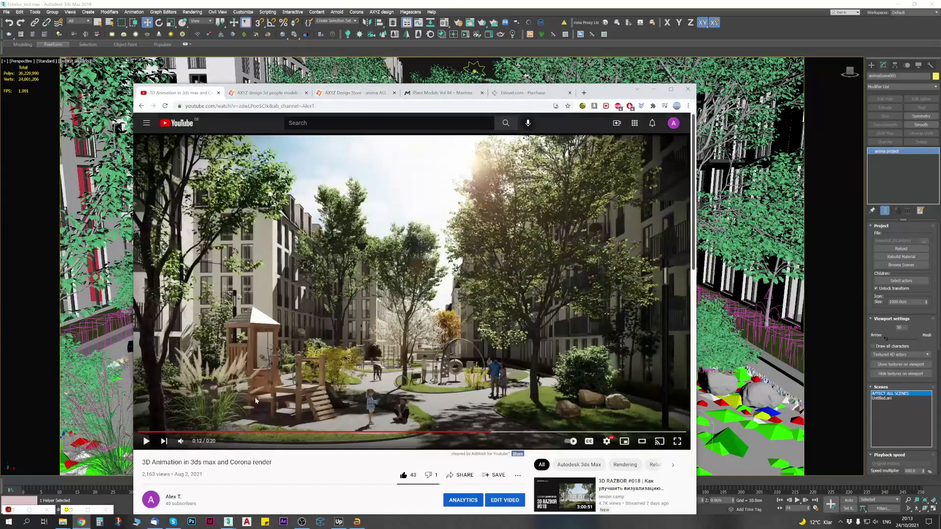
{"action": "left_click", "coordinate": [143, 432]}
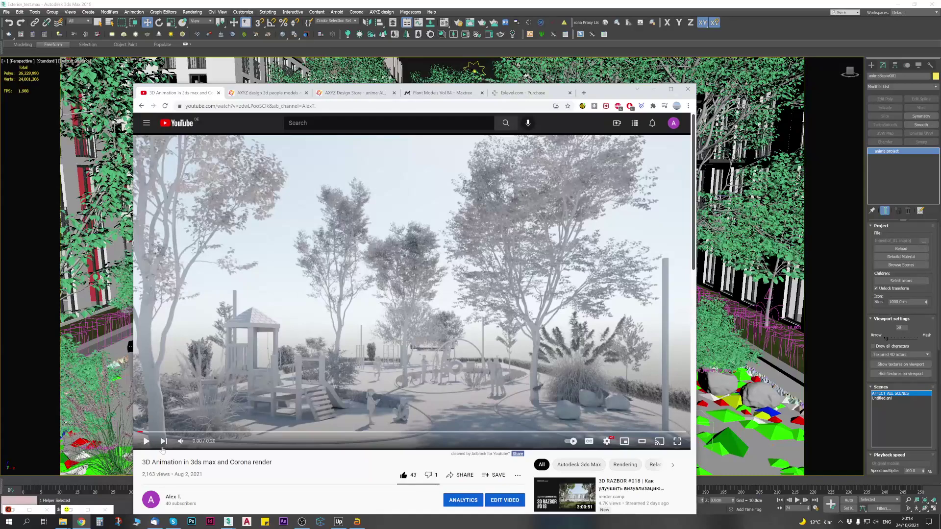
{"action": "left_click", "coordinate": [168, 432]}
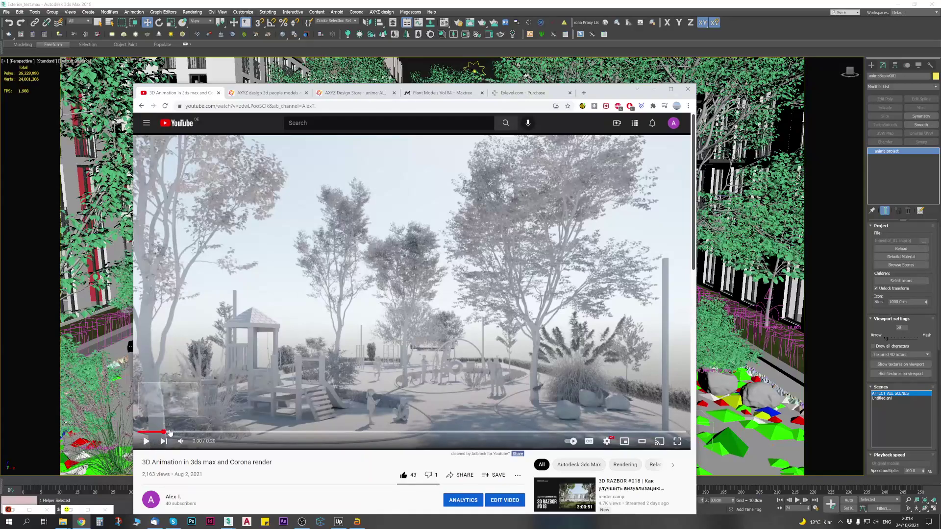
{"action": "left_click", "coordinate": [305, 432]}
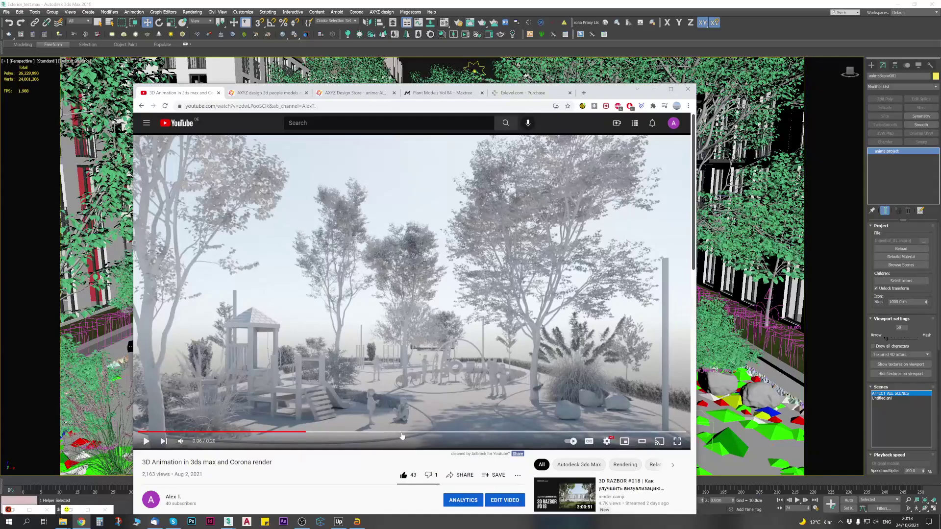
{"action": "left_click", "coordinate": [402, 433]}
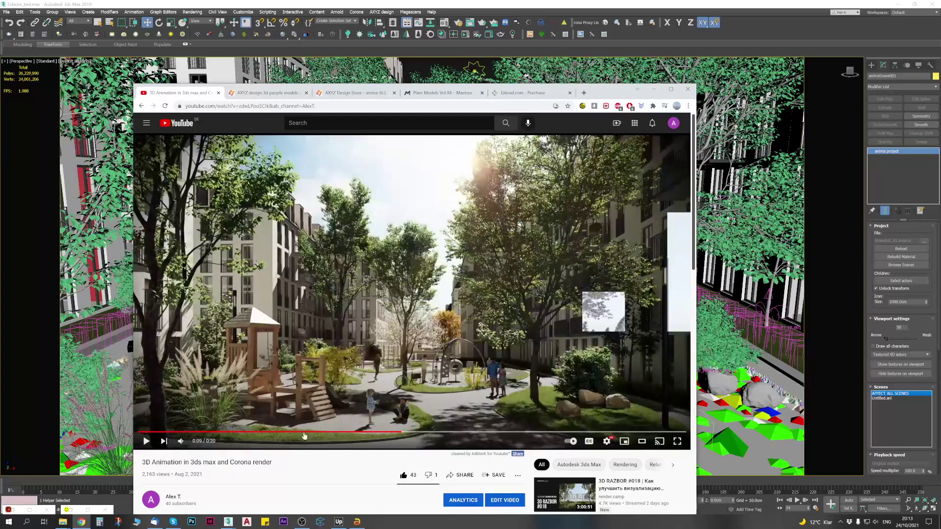
{"action": "left_click", "coordinate": [299, 432]}
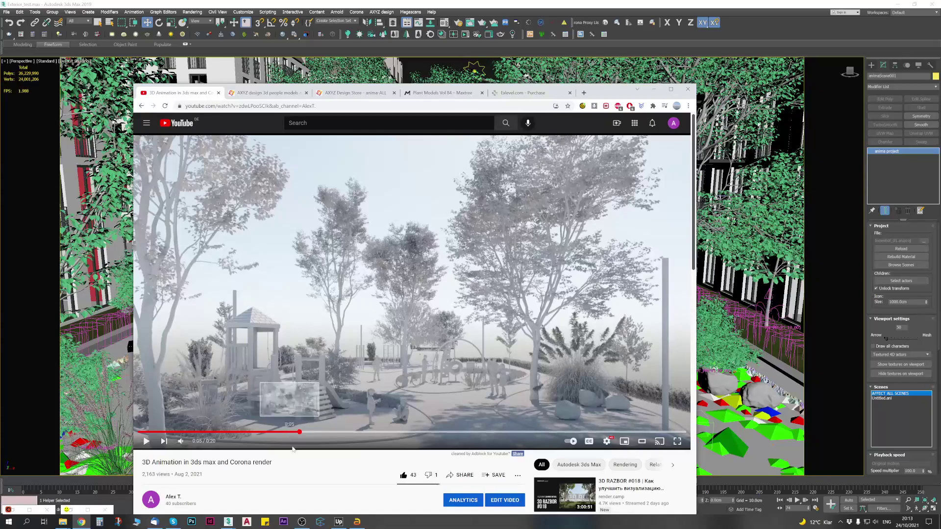
Step: Move the browser window higher and read the video's description and comments about the animated trees
{"action": "scroll", "coordinate": [291, 467], "scroll_direction": "down", "scroll_amount": 2}
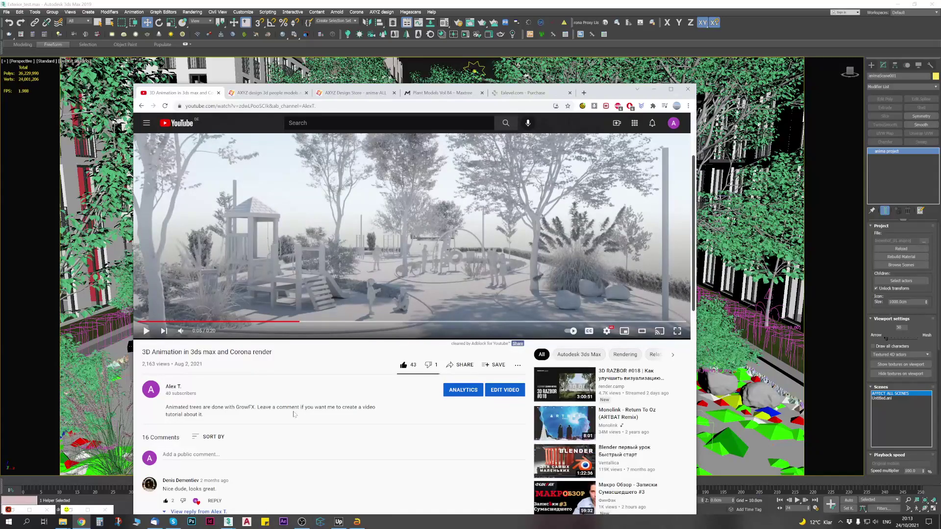
{"action": "left_click_drag", "start_coordinate": [615, 91], "coordinate": [607, 57]}
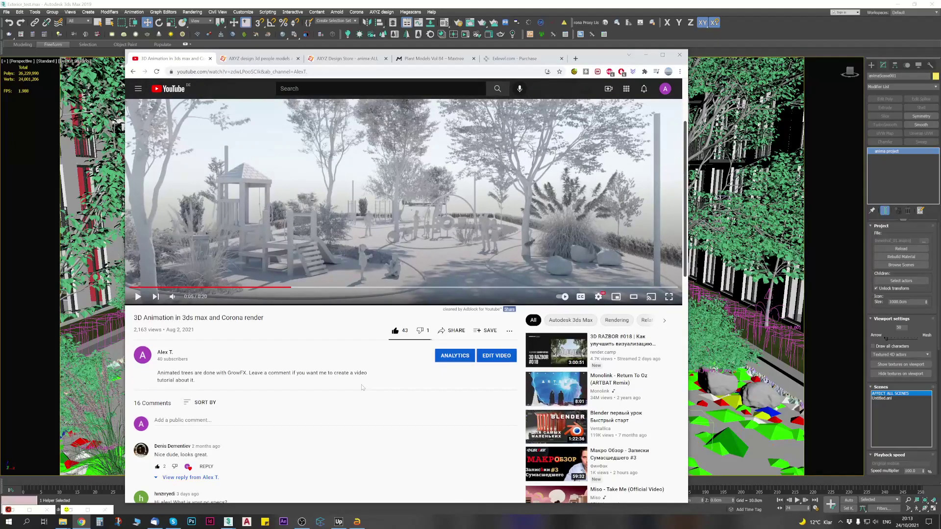
{"action": "scroll", "coordinate": [269, 412], "scroll_direction": "up", "scroll_amount": 2}
{"action": "left_click_drag", "start_coordinate": [240, 391], "coordinate": [288, 397]}
{"action": "left_click", "coordinate": [288, 399]}
{"action": "scroll", "coordinate": [381, 441], "scroll_direction": "down", "scroll_amount": 3}
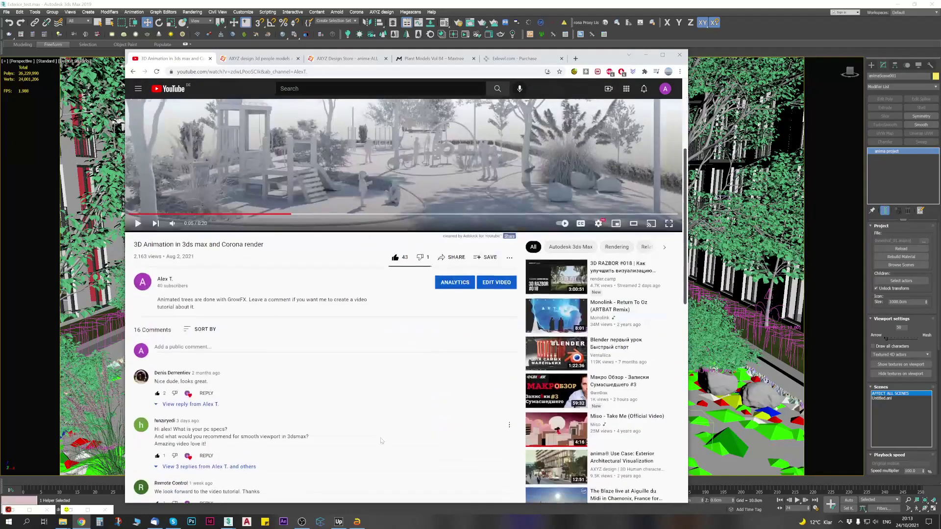
{"action": "scroll", "coordinate": [330, 417], "scroll_direction": "up", "scroll_amount": 4}
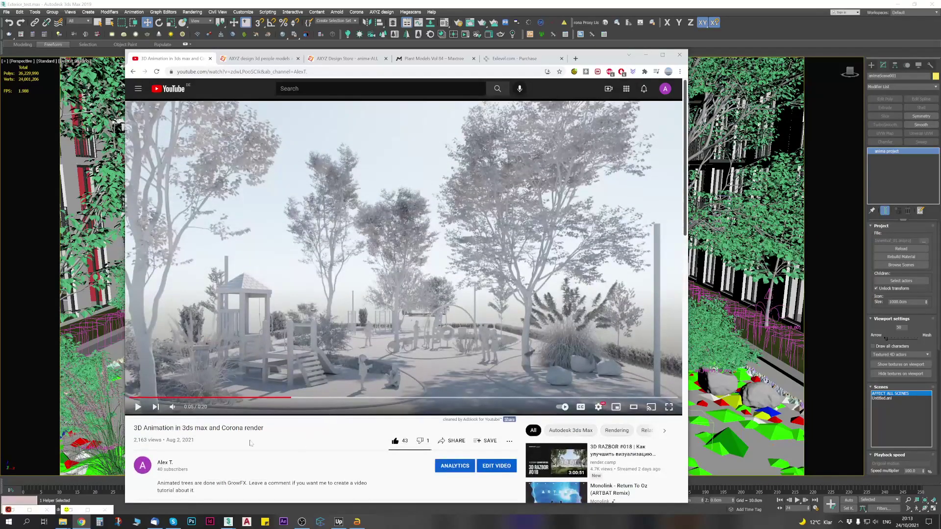
{"action": "scroll", "coordinate": [327, 416], "scroll_direction": "down", "scroll_amount": 2}
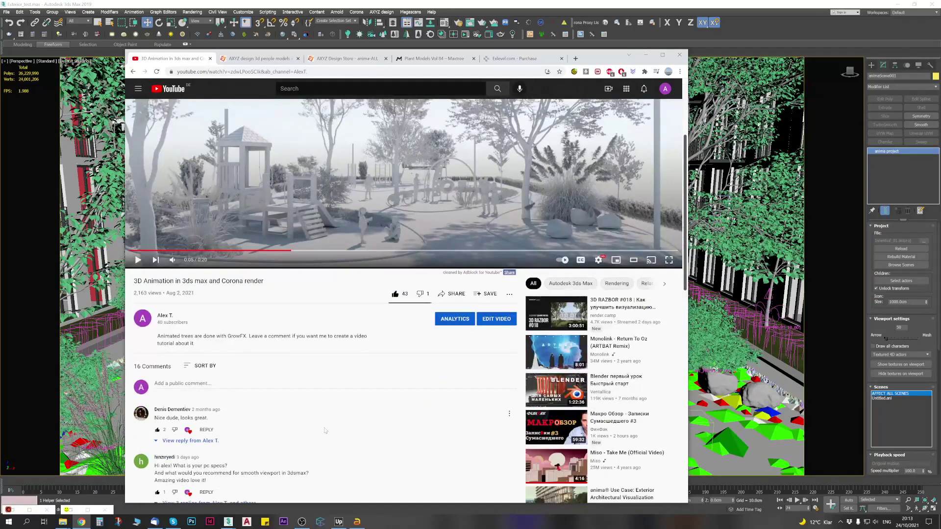
{"action": "scroll", "coordinate": [327, 416], "scroll_direction": "up", "scroll_amount": 2}
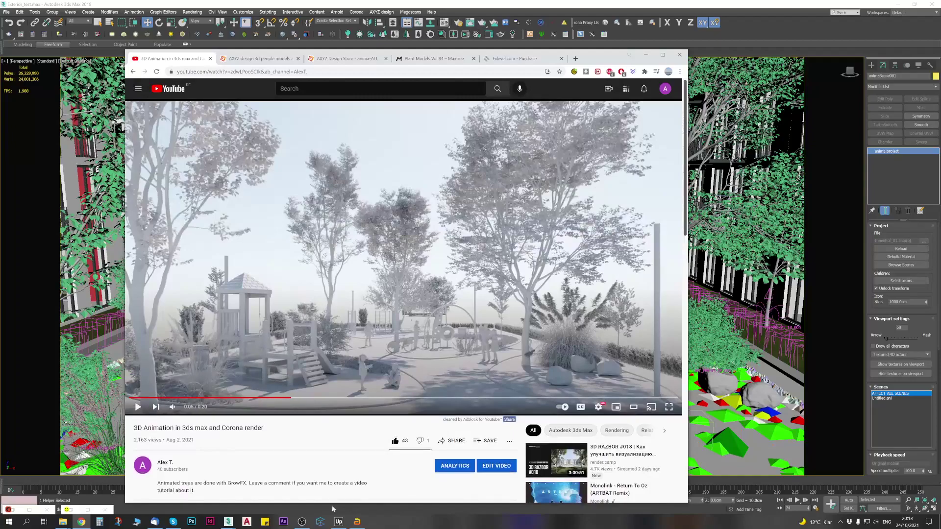
{"action": "left_click", "coordinate": [302, 522]}
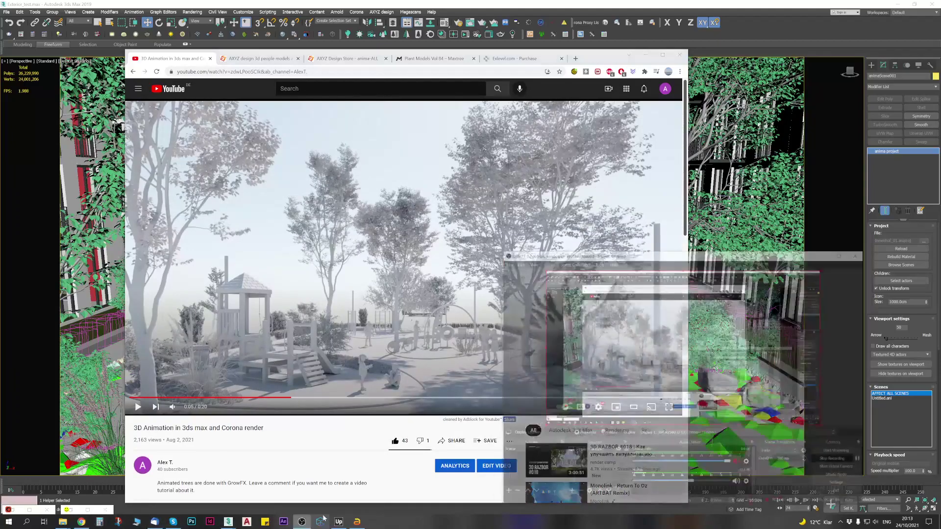